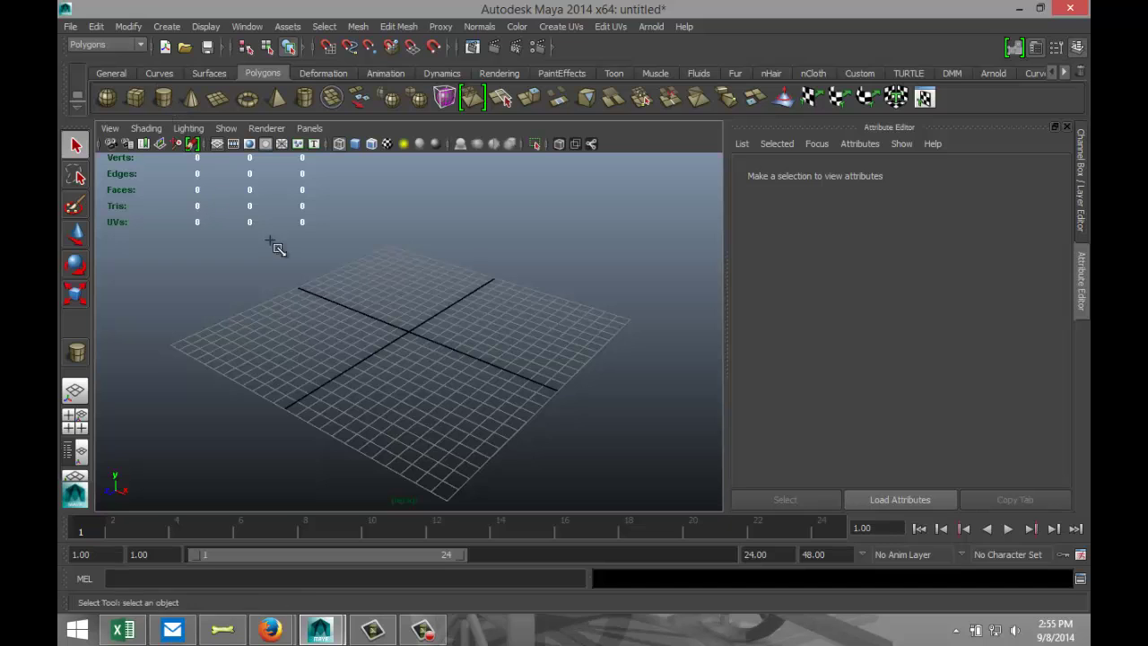
# Step: Create a flat polygon cylinder about 9.6 in radius and 2.1 high, shown shaded, with 60 axis subdivisions and 4 cap subdivisions
pyautogui.moveTo(415, 338); pyautogui.dragTo(535, 333)
pyautogui.press('5')
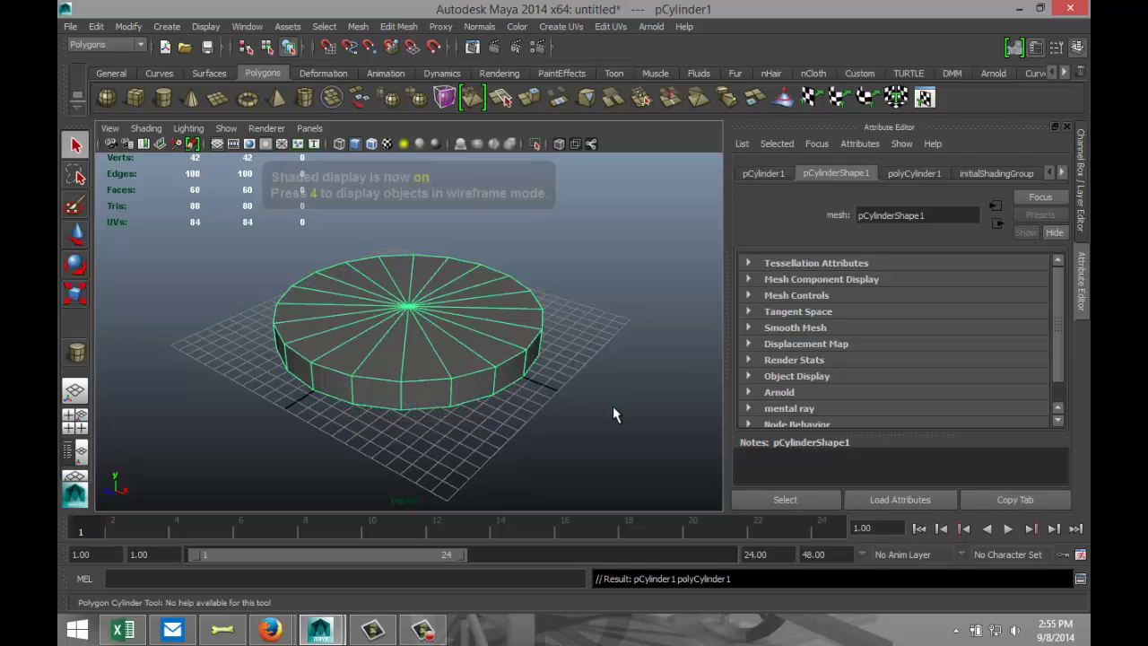
pyautogui.click(912, 174)
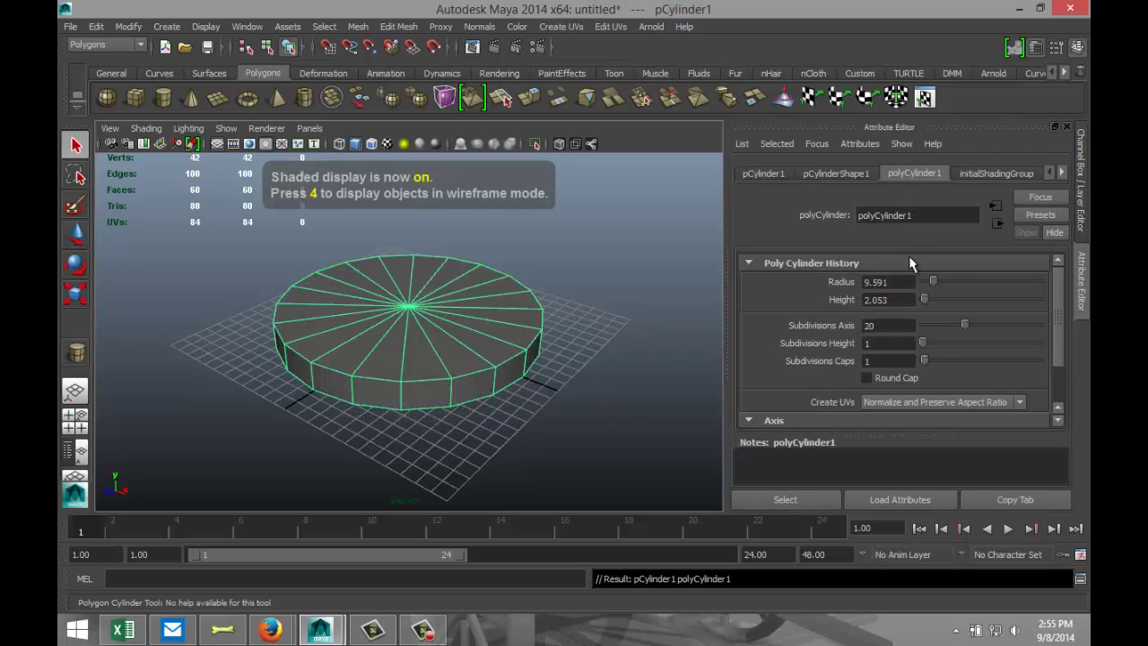
pyautogui.doubleClick(901, 325)
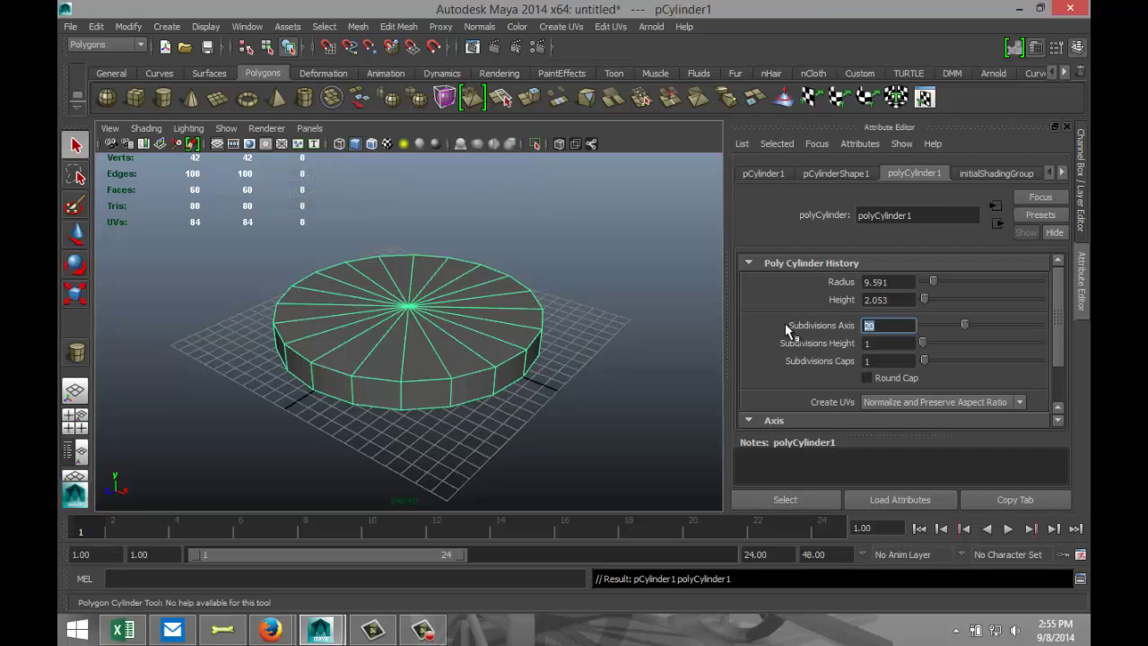
pyautogui.write('60')
pyautogui.press('Return')
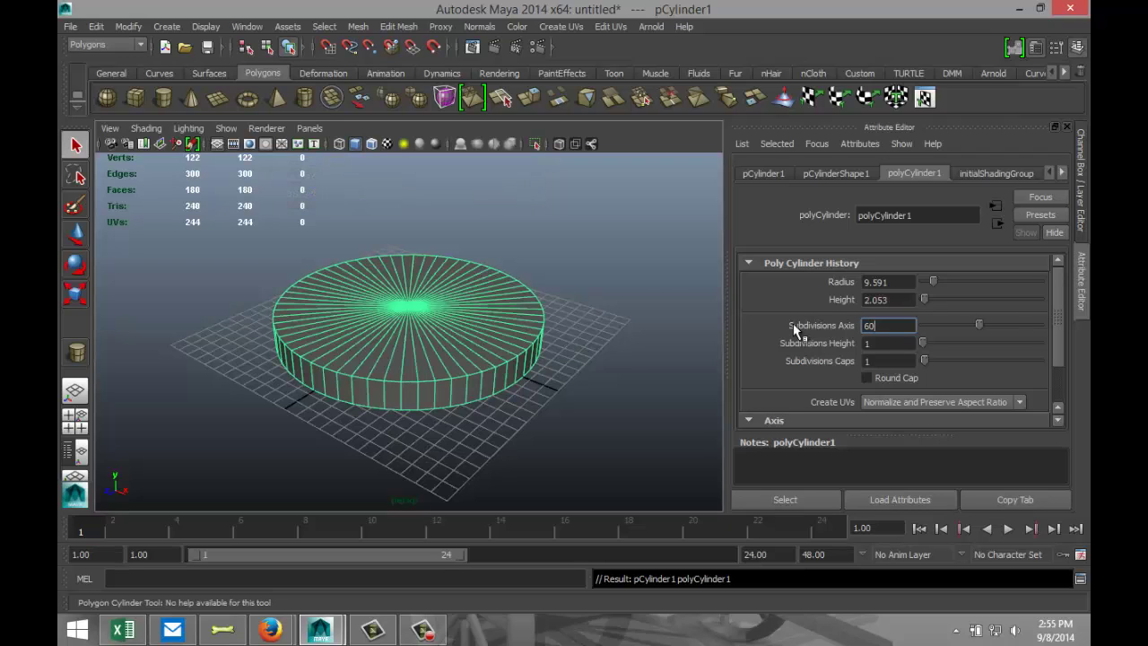
pyautogui.moveTo(926, 362); pyautogui.dragTo(933, 362)
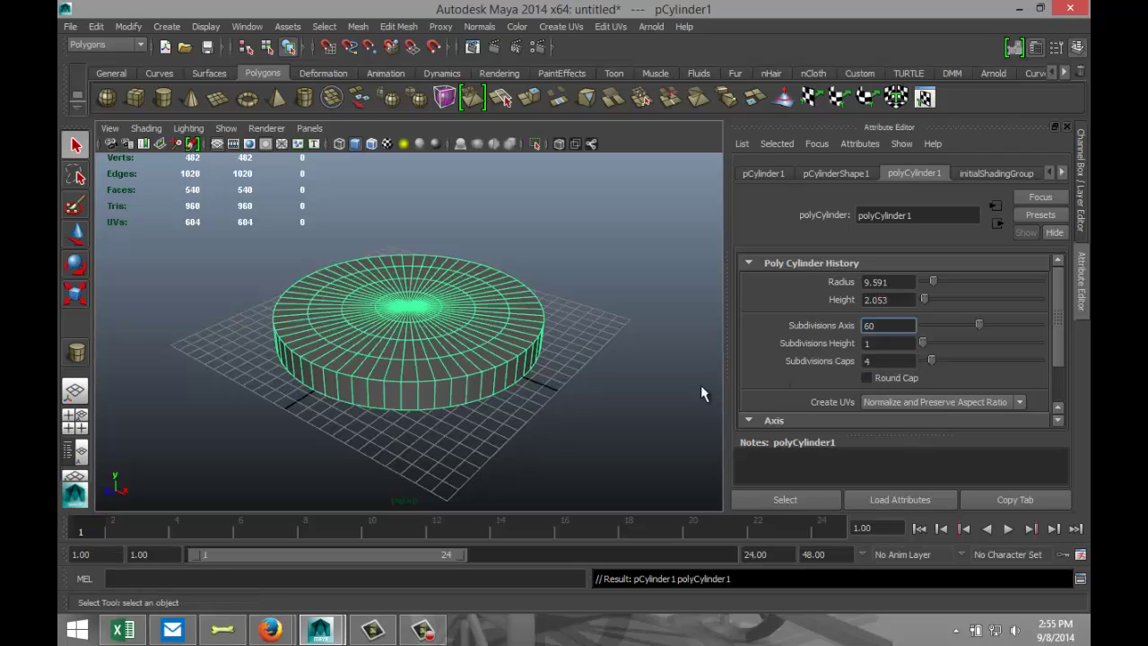
# Step: Scale the outermost interior edge loop on the cylinder's top cap outward until it sits close to the rim
pyautogui.moveTo(401, 355); pyautogui.dragTo(401, 254, button='right')
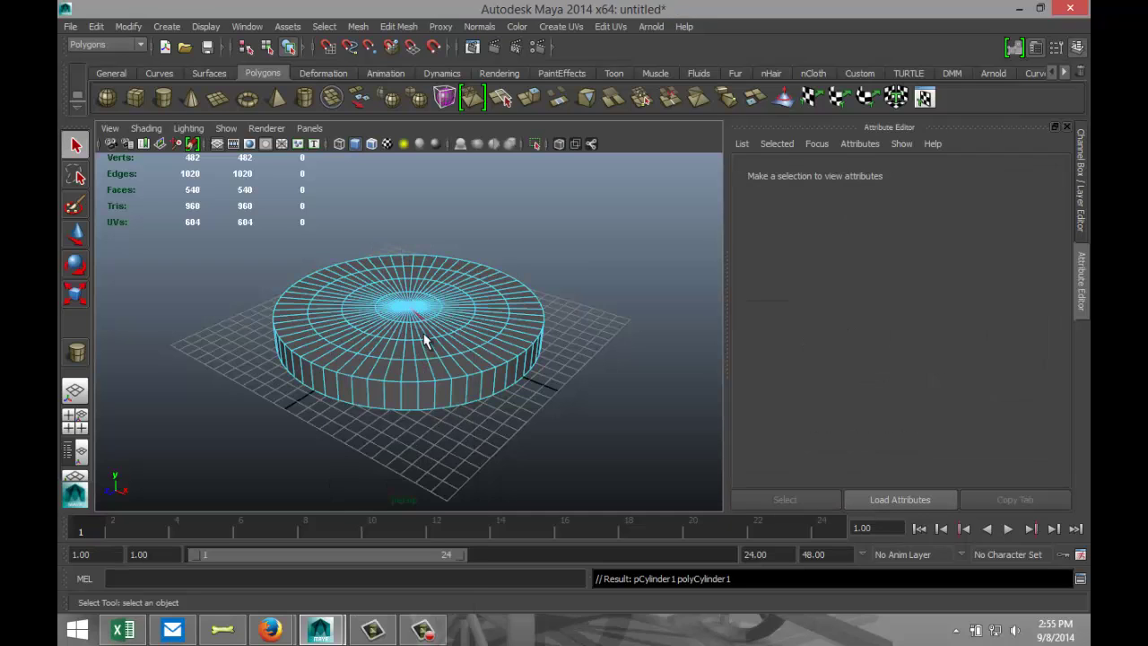
pyautogui.doubleClick(423, 355)
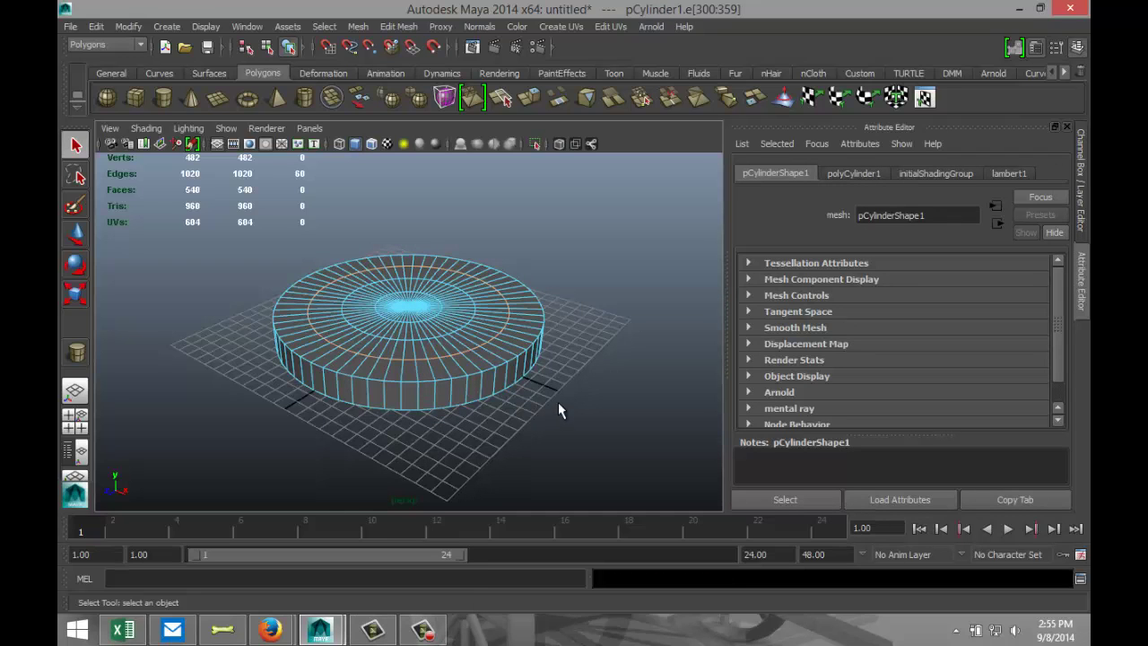
pyautogui.press('r')
pyautogui.moveTo(409, 307); pyautogui.dragTo(442, 331)
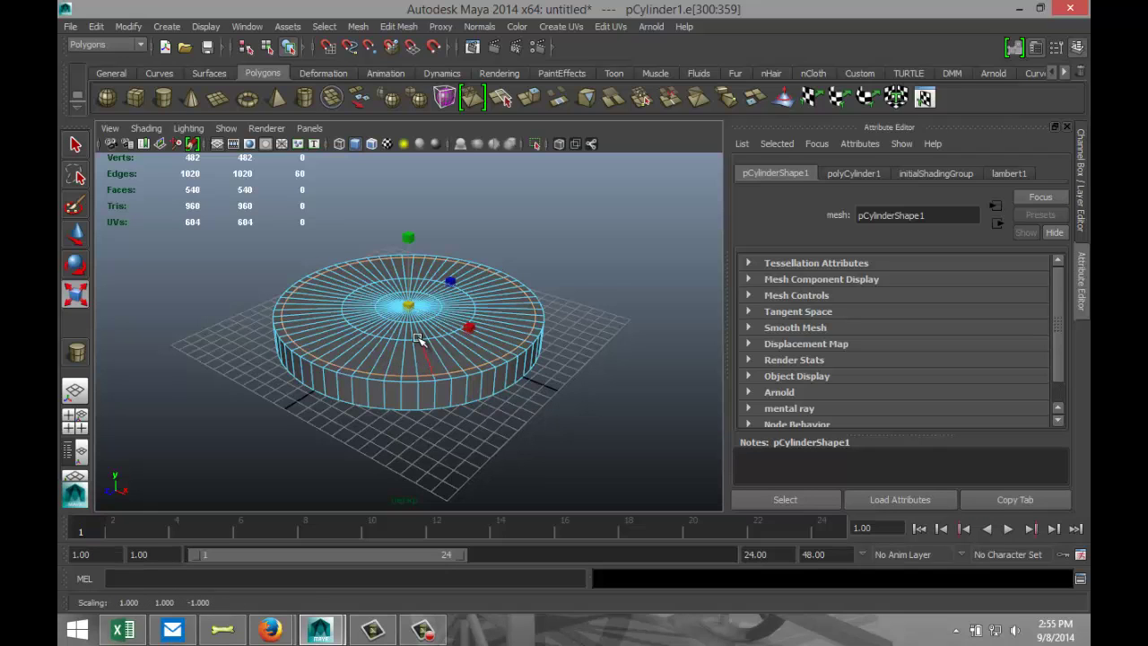
# Step: Scale the middle edge loop on the top cap outward until it lies just inside the loop near the rim
pyautogui.click(418, 341)
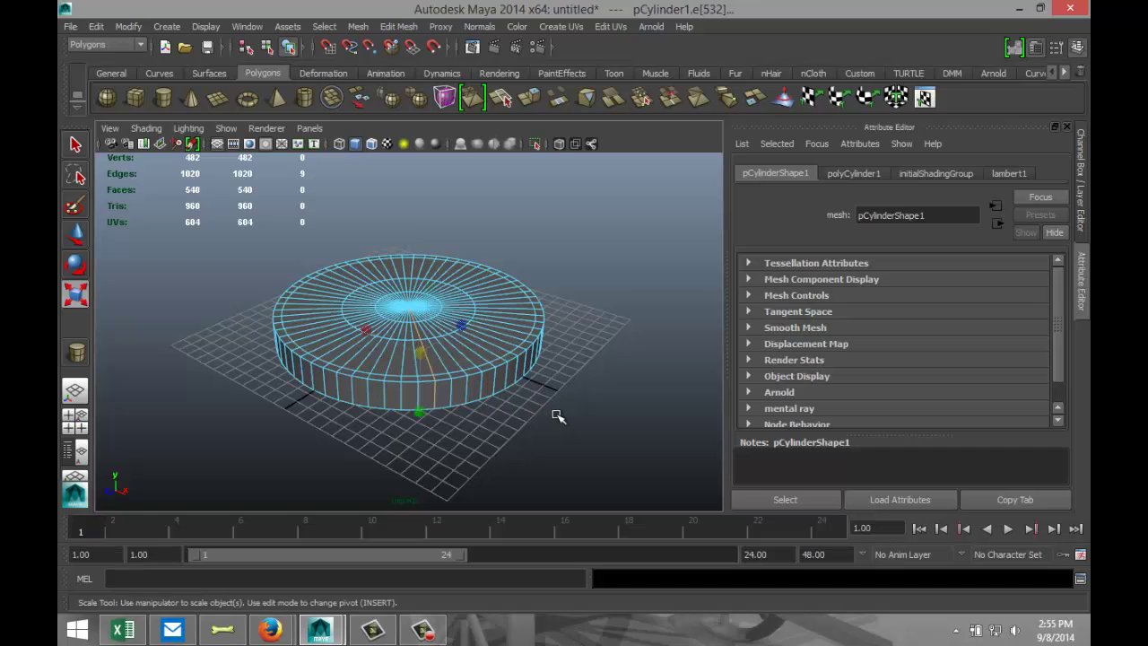
pyautogui.click(423, 355)
pyautogui.scroll(3, 431, 364)
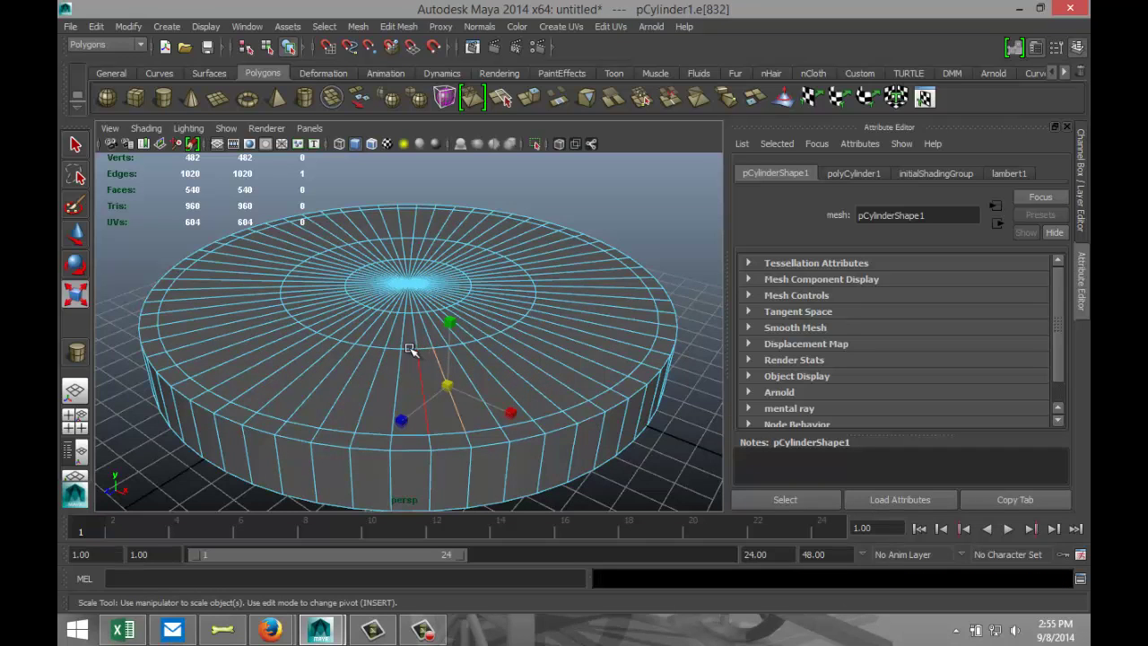
pyautogui.doubleClick(409, 347)
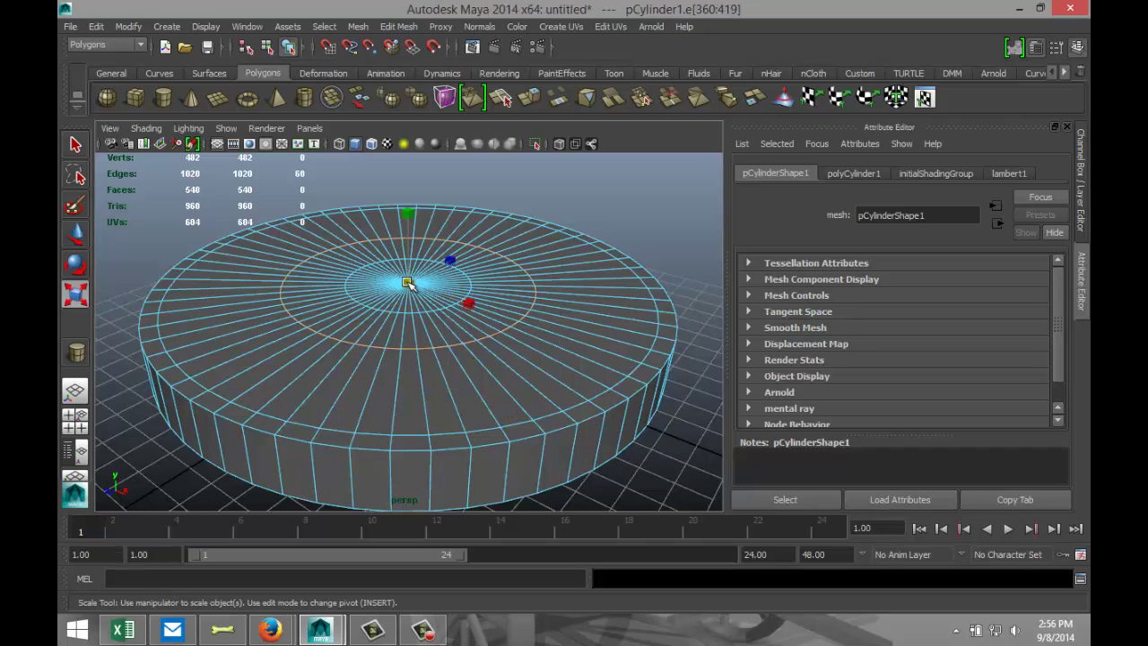
pyautogui.moveTo(408, 283); pyautogui.dragTo(550, 321)
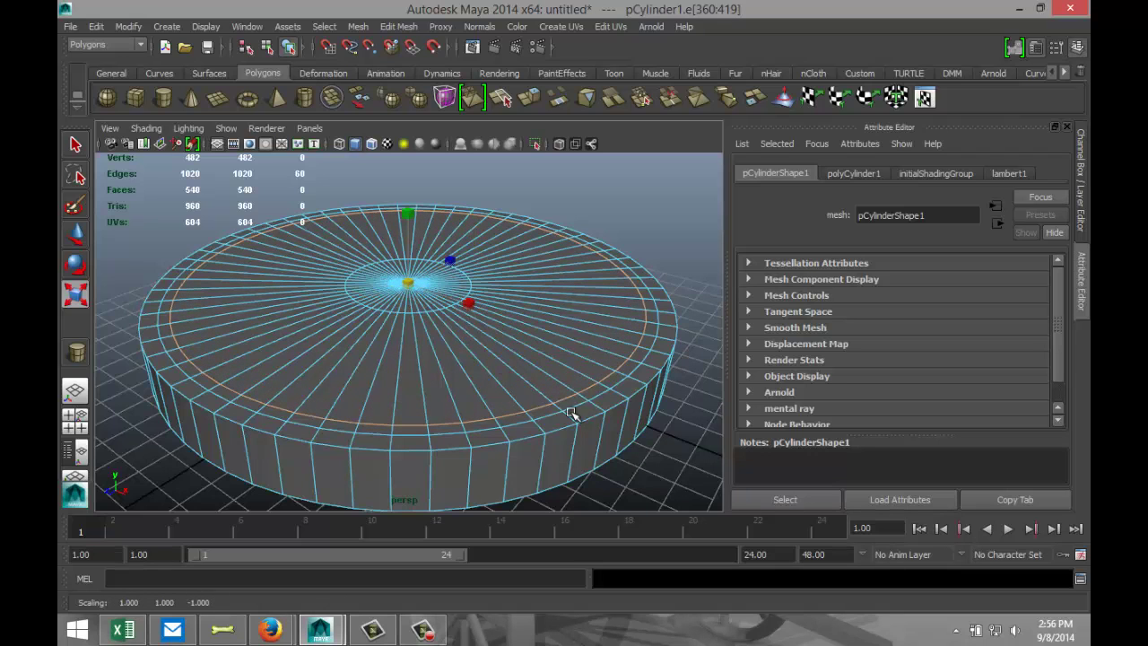
# Step: Extrude the top cap's outer rim ring and wide middle ring of faces slightly upward, leaving the narrow ring and centre recessed
pyautogui.scroll(-3, 604, 427)
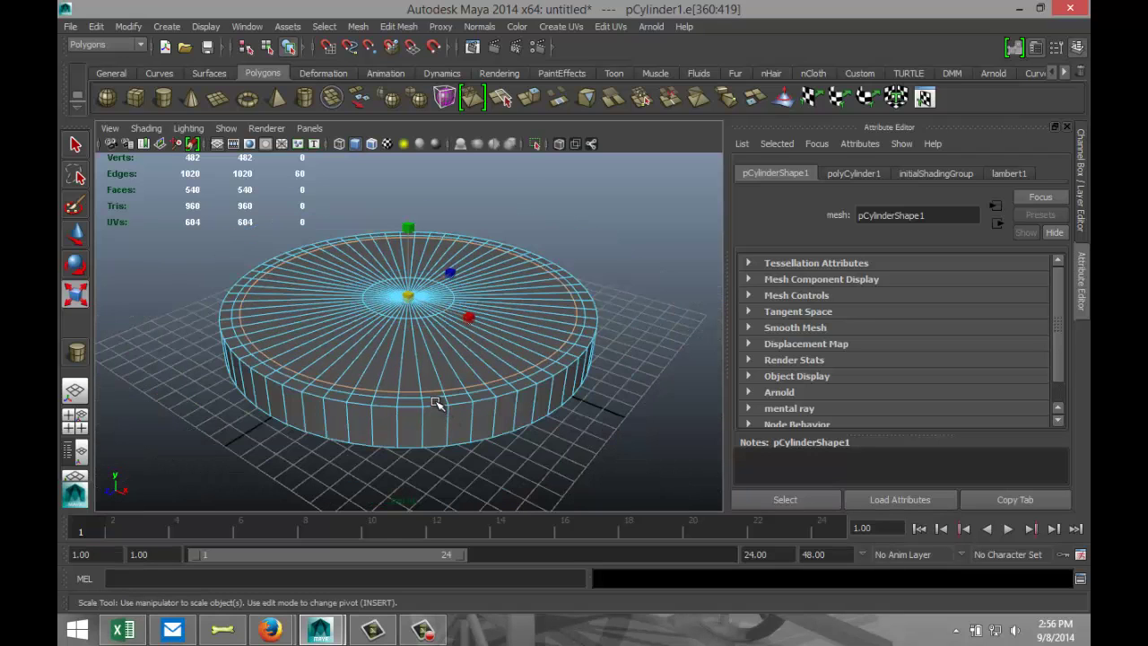
pyautogui.moveTo(422, 360); pyautogui.dragTo(418, 360, button='right')
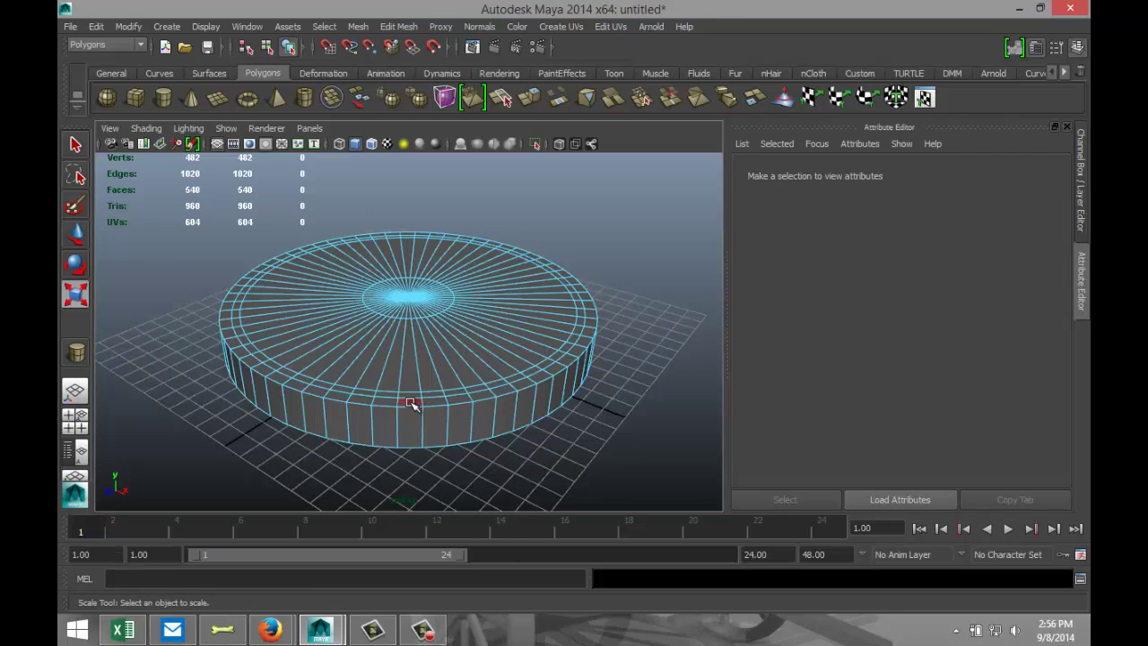
pyautogui.click(410, 404)
pyautogui.doubleClick(439, 399)
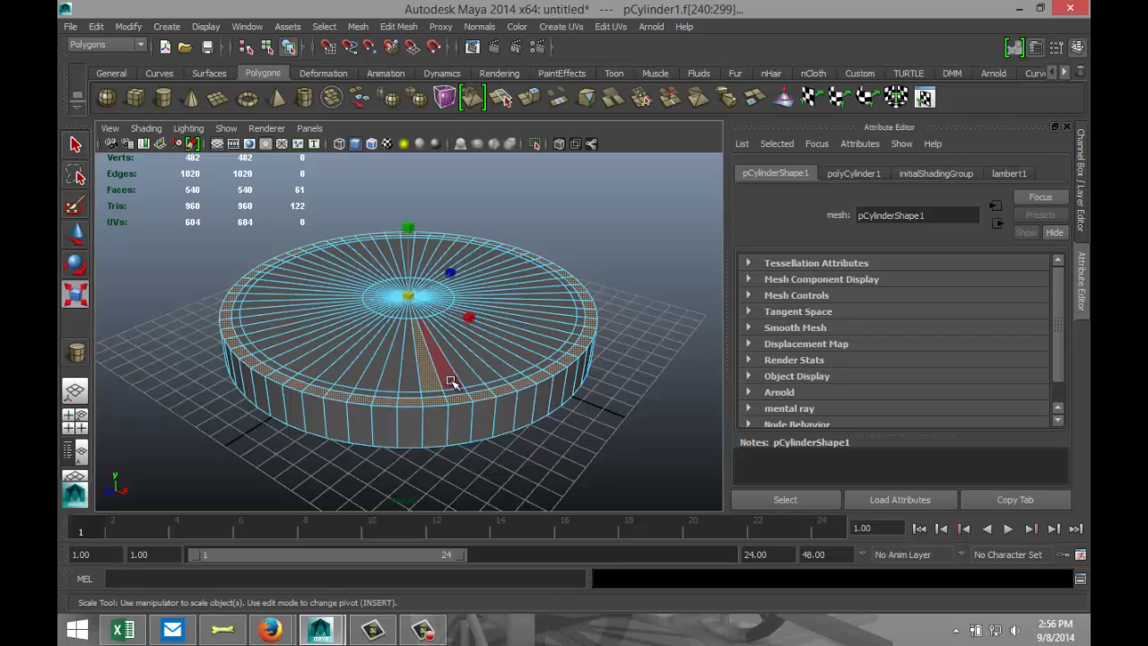
pyautogui.keyDown('shift'); pyautogui.doubleClick(449, 381); pyautogui.keyUp('shift')
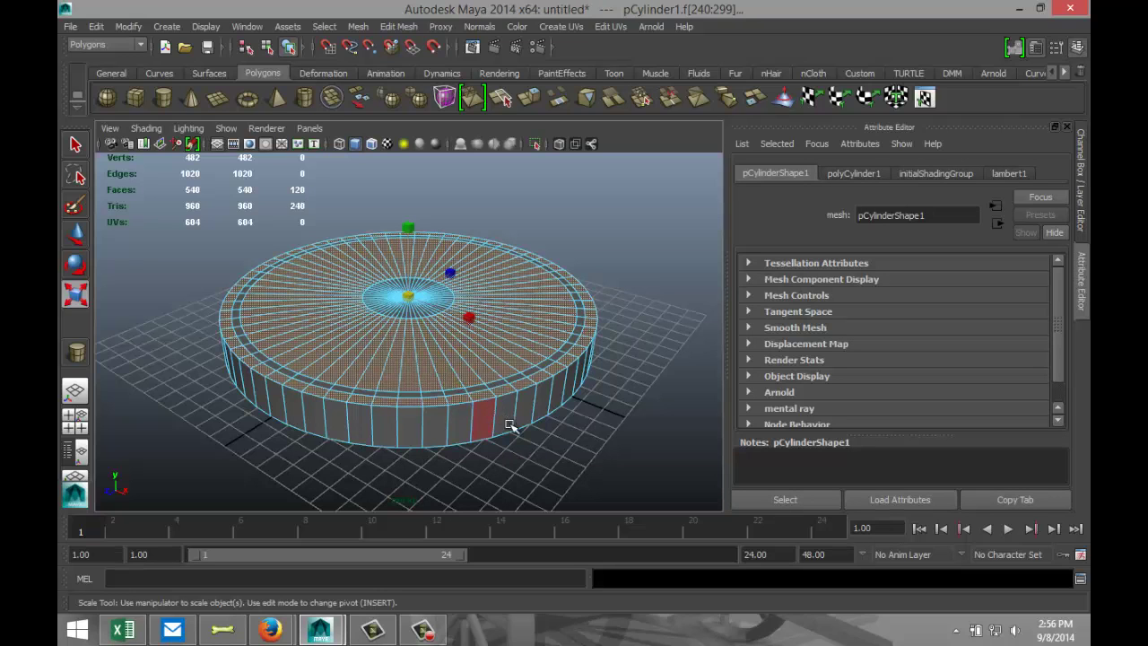
pyautogui.click(397, 27)
pyautogui.click(429, 82)
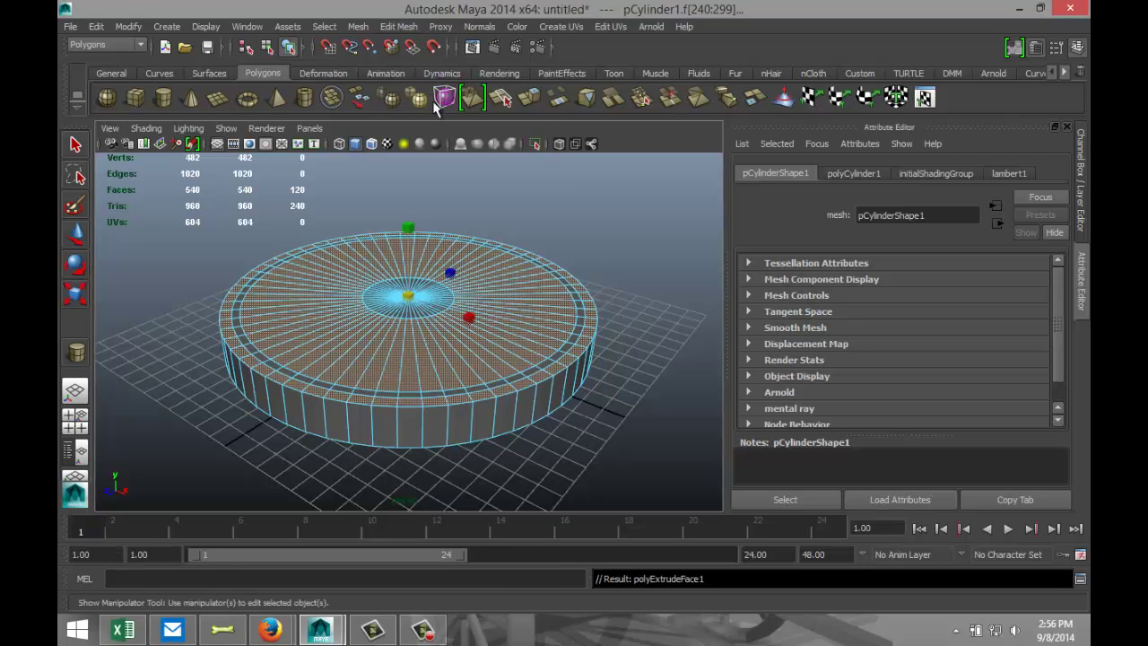
pyautogui.press('w')
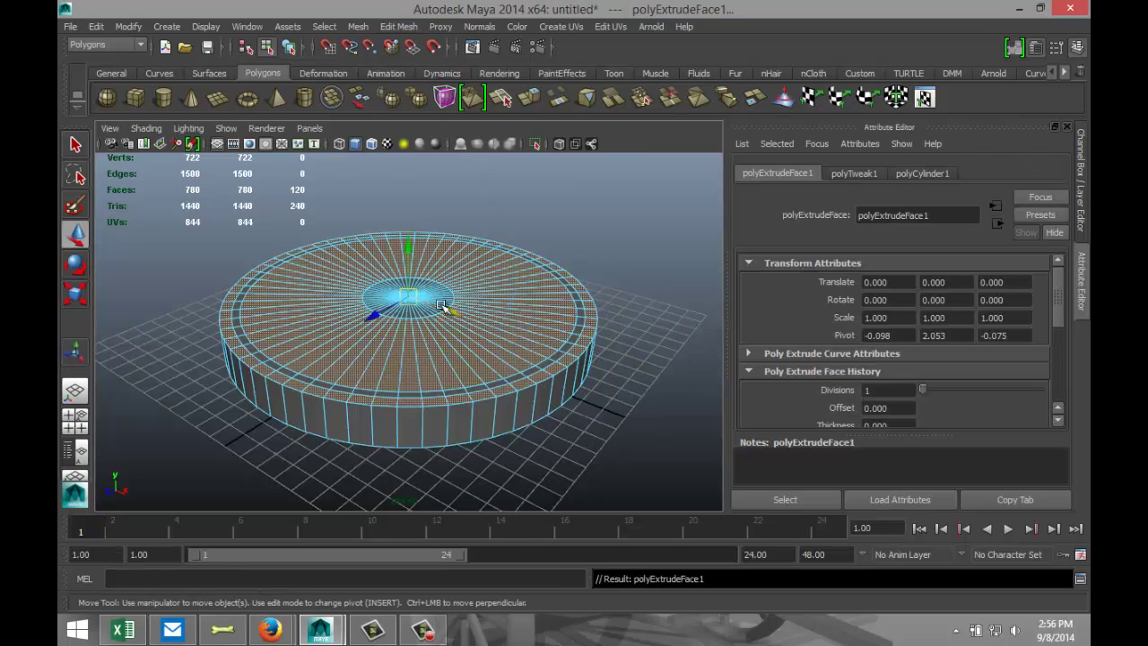
pyautogui.moveTo(408, 252); pyautogui.dragTo(411, 240)
pyautogui.keyDown('alt'); pyautogui.moveTo(440, 397); pyautogui.dragTo(492, 424); pyautogui.keyUp('alt')
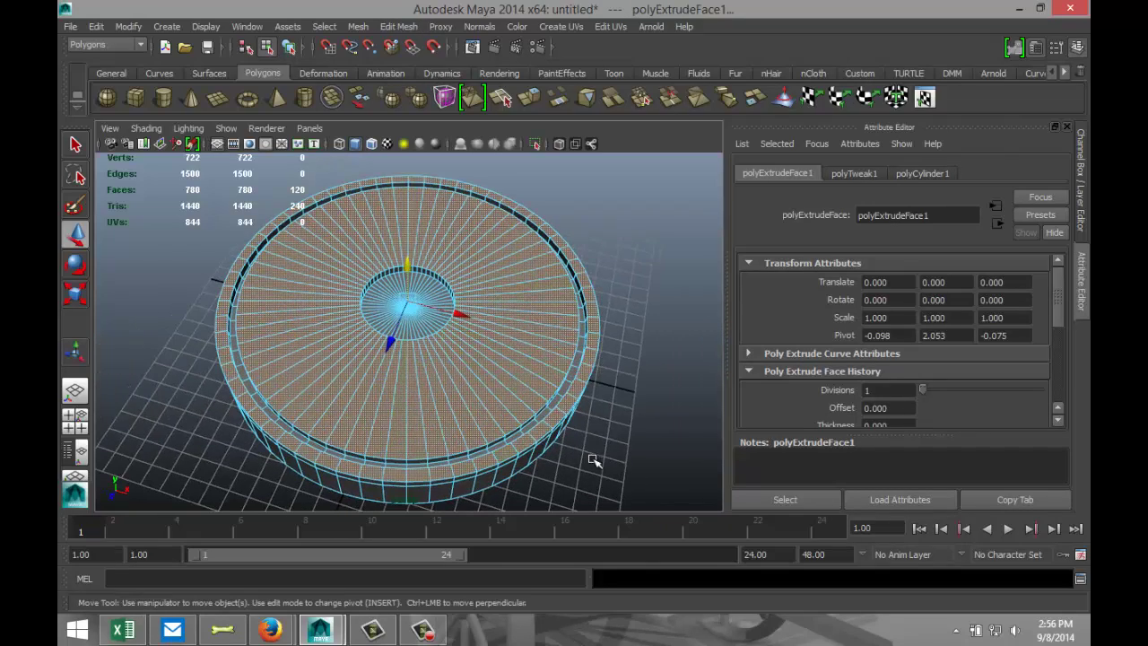
# Step: Bevel the disc's outer top and bottom edge loops with 5 segments
pyautogui.keyDown('alt'); pyautogui.moveTo(594, 461); pyautogui.dragTo(535, 424); pyautogui.keyUp('alt')
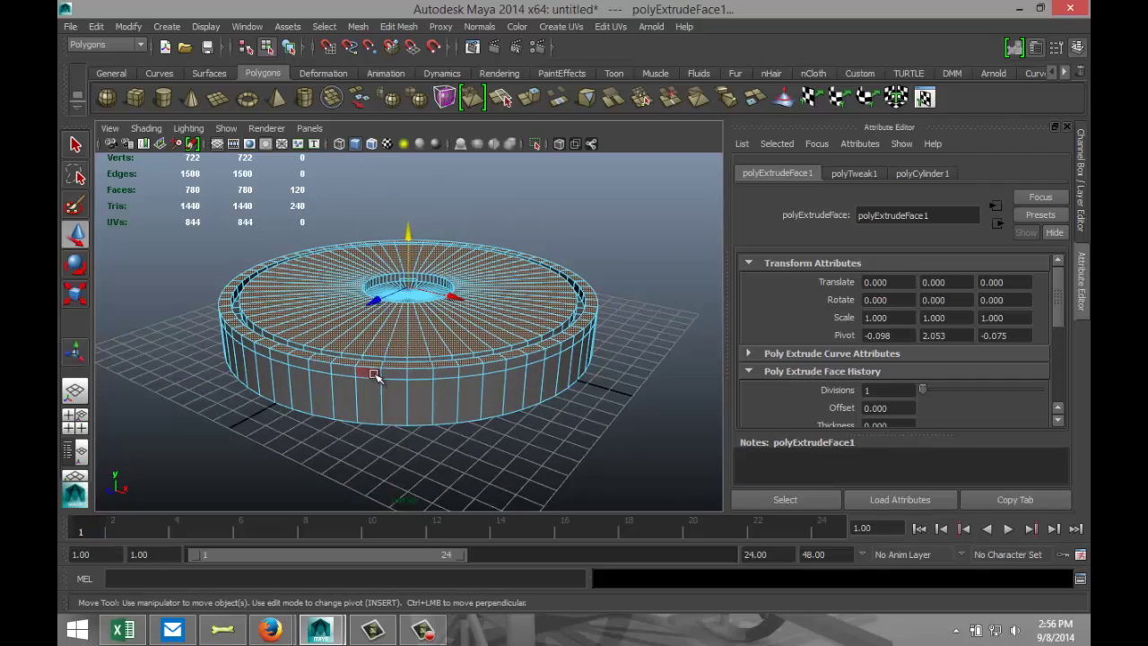
pyautogui.moveTo(375, 376); pyautogui.dragTo(369, 256, button='right')
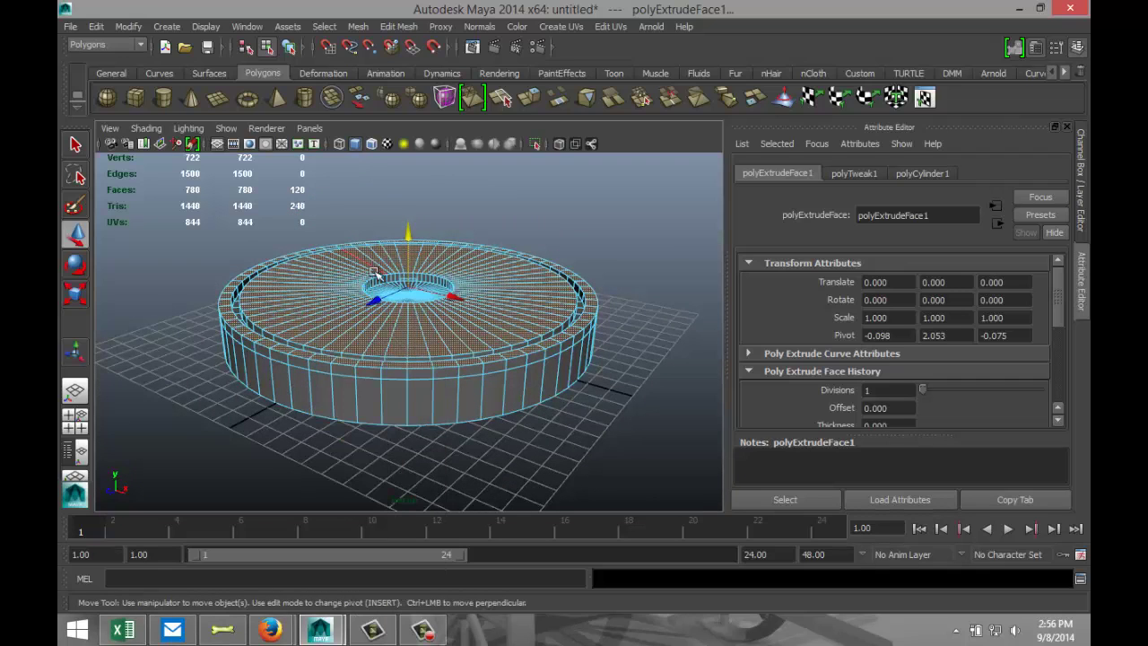
pyautogui.doubleClick(397, 371)
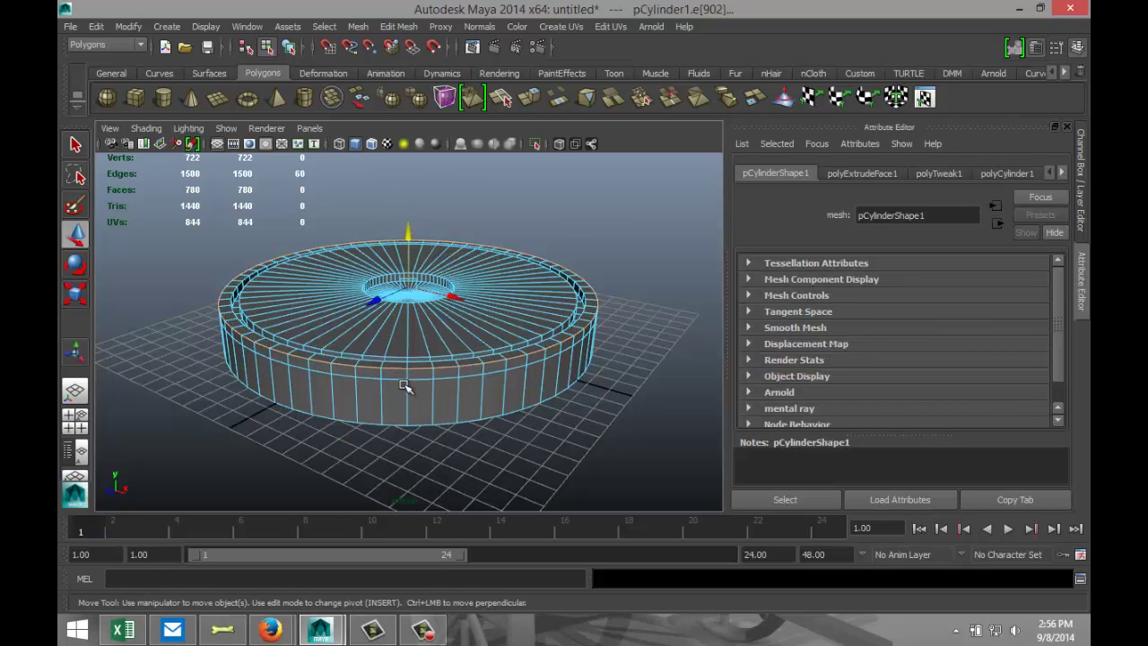
pyautogui.keyDown('shift'); pyautogui.doubleClick(400, 423); pyautogui.keyUp('shift')
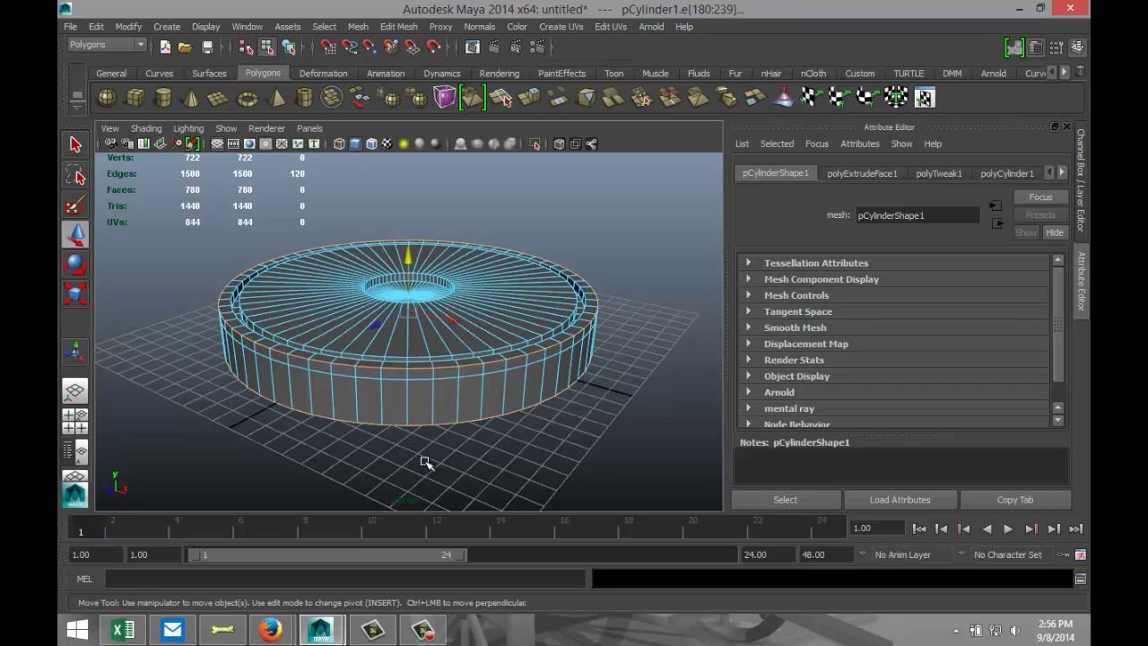
pyautogui.keyDown('alt'); pyautogui.moveTo(426, 462); pyautogui.dragTo(441, 442); pyautogui.keyUp('alt')
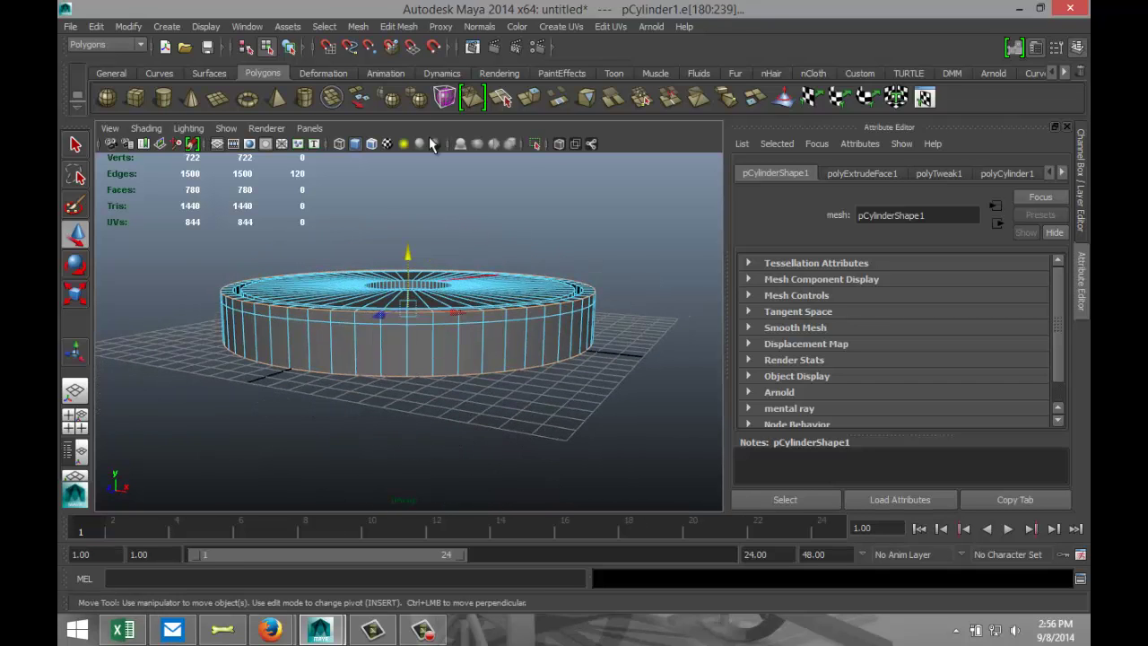
pyautogui.click(398, 26)
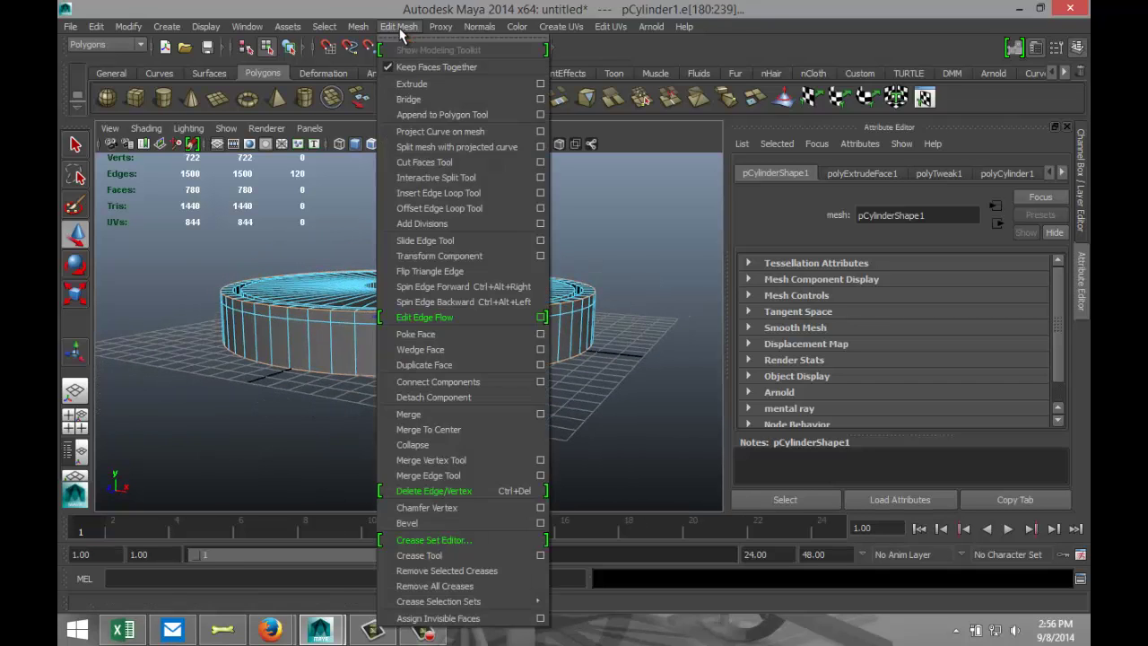
pyautogui.click(463, 522)
pyautogui.keyDown('alt'); pyautogui.moveTo(591, 456); pyautogui.dragTo(599, 471); pyautogui.keyUp('alt')
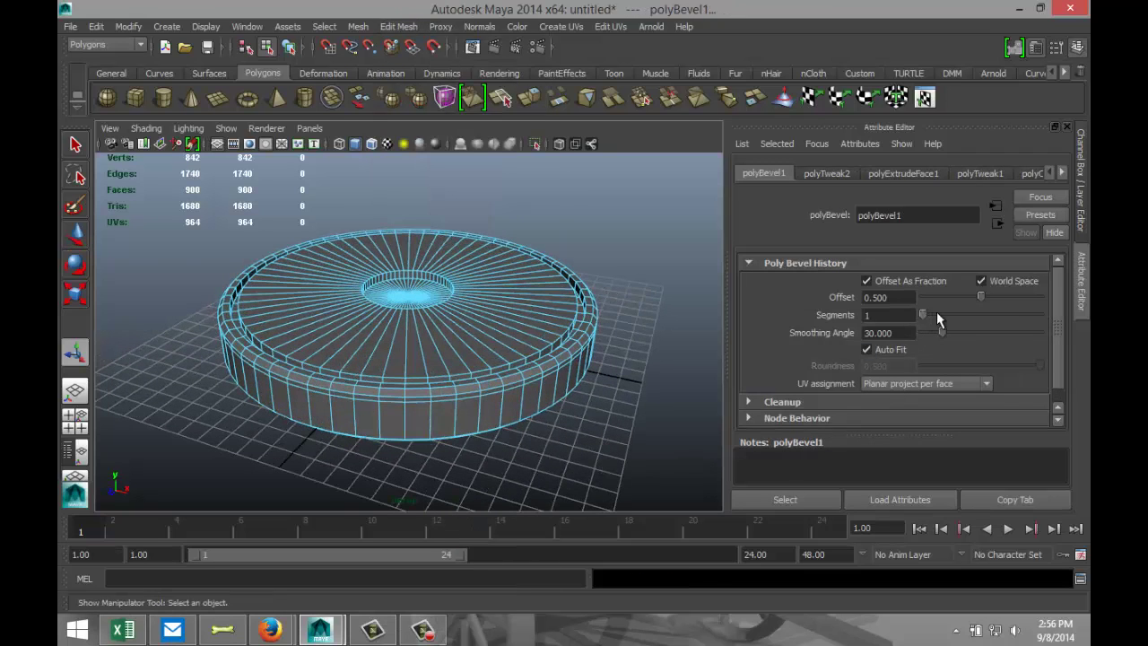
pyautogui.moveTo(936, 314); pyautogui.dragTo(961, 316)
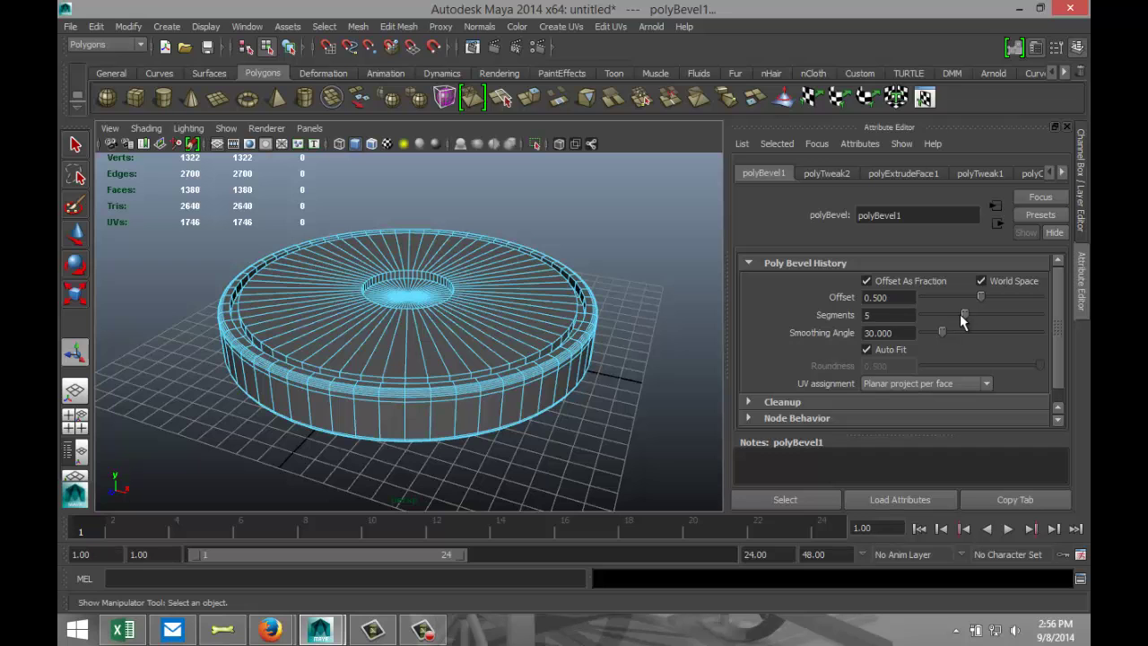
pyautogui.keyDown('alt'); pyautogui.moveTo(654, 436); pyautogui.dragTo(655, 425); pyautogui.keyUp('alt')
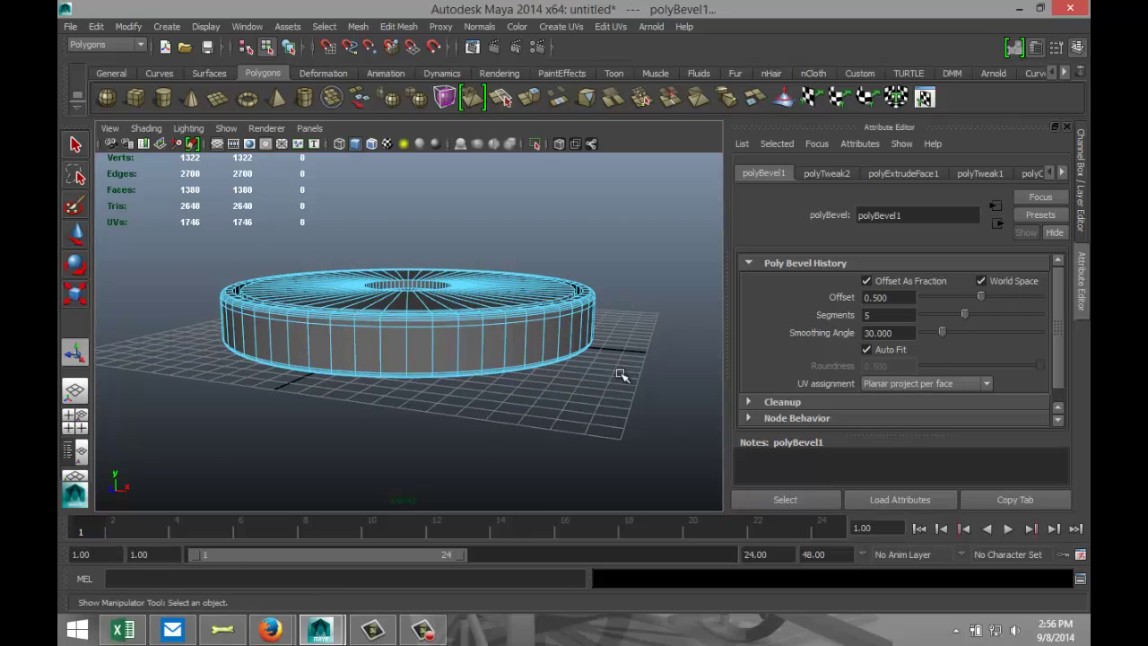
pyautogui.keyDown('alt'); pyautogui.moveTo(620, 375); pyautogui.dragTo(620, 429); pyautogui.keyUp('alt')
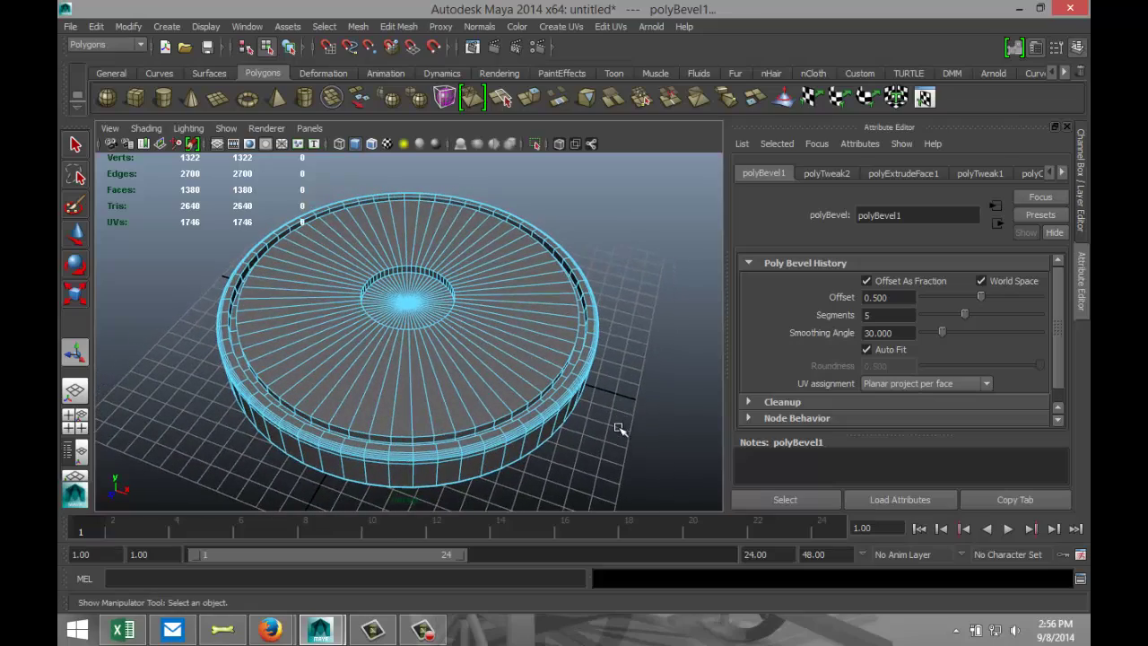
pyautogui.click(621, 428)
# Step: Draw a polygon sphere about 8.1 in radius beside the disc
pyautogui.keyDown('alt'); pyautogui.moveTo(254, 454); pyautogui.dragTo(484, 427); pyautogui.keyUp('alt')
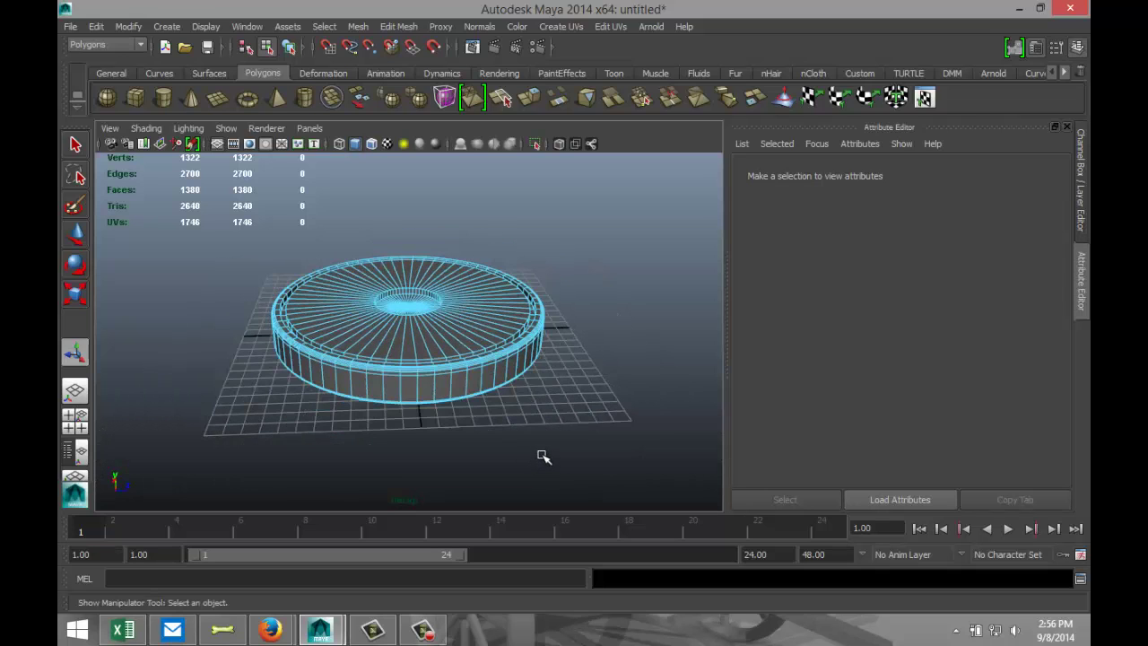
pyautogui.scroll(2, 556, 444)
pyautogui.scroll(-5, 482, 434)
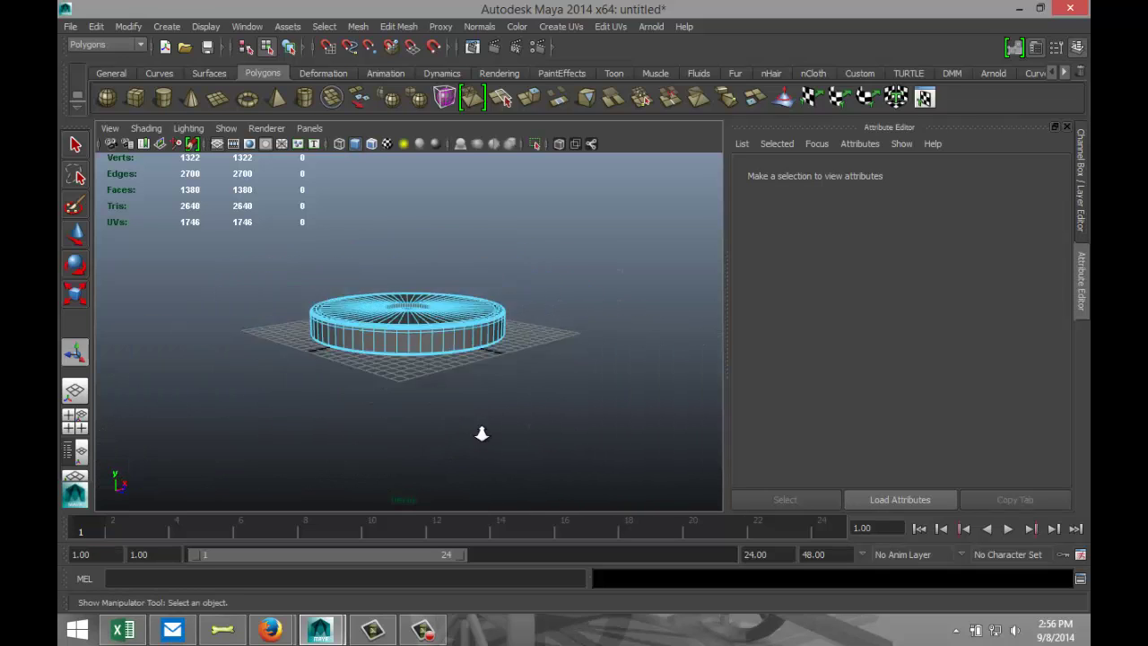
pyautogui.scroll(-2, 482, 434)
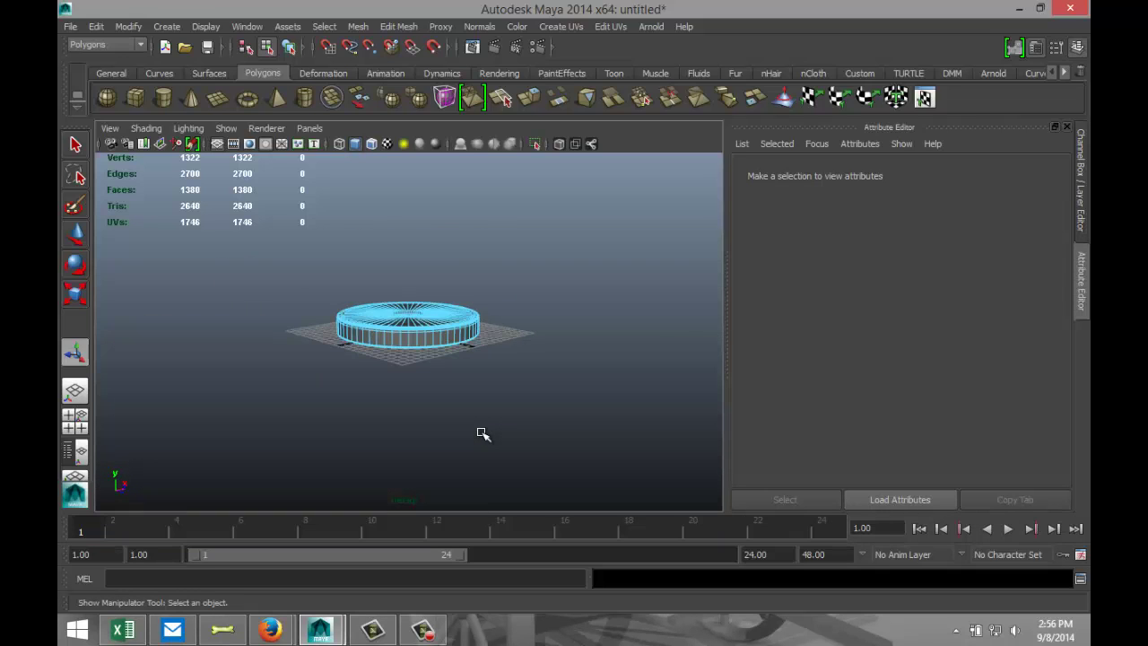
pyautogui.click(106, 97)
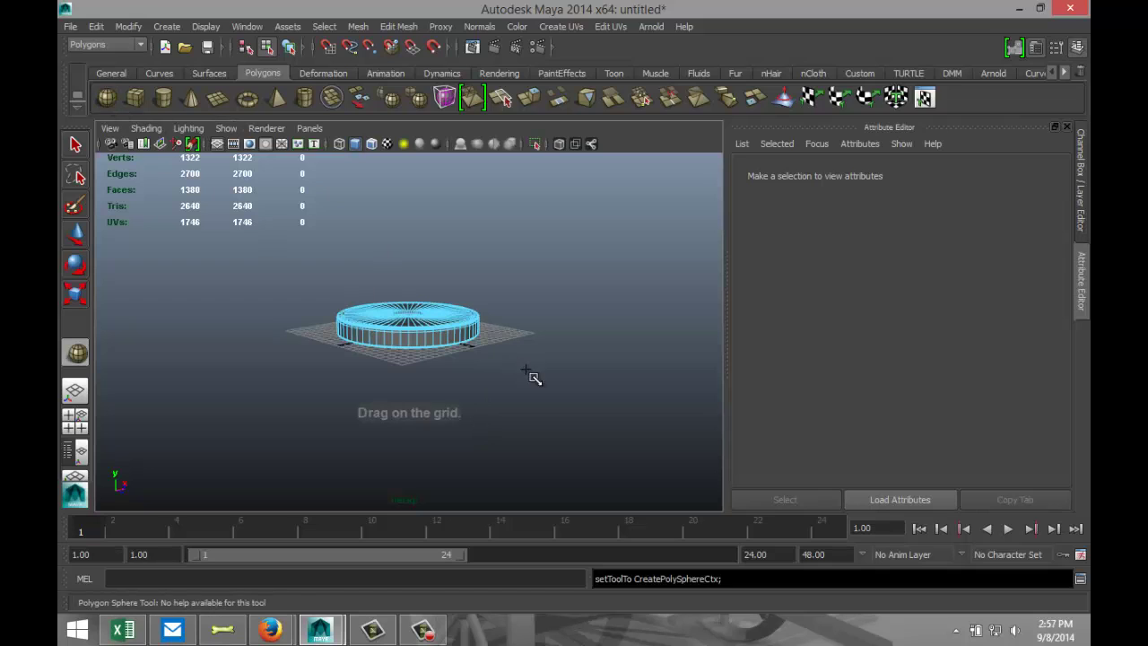
pyautogui.moveTo(510, 382); pyautogui.dragTo(567, 406)
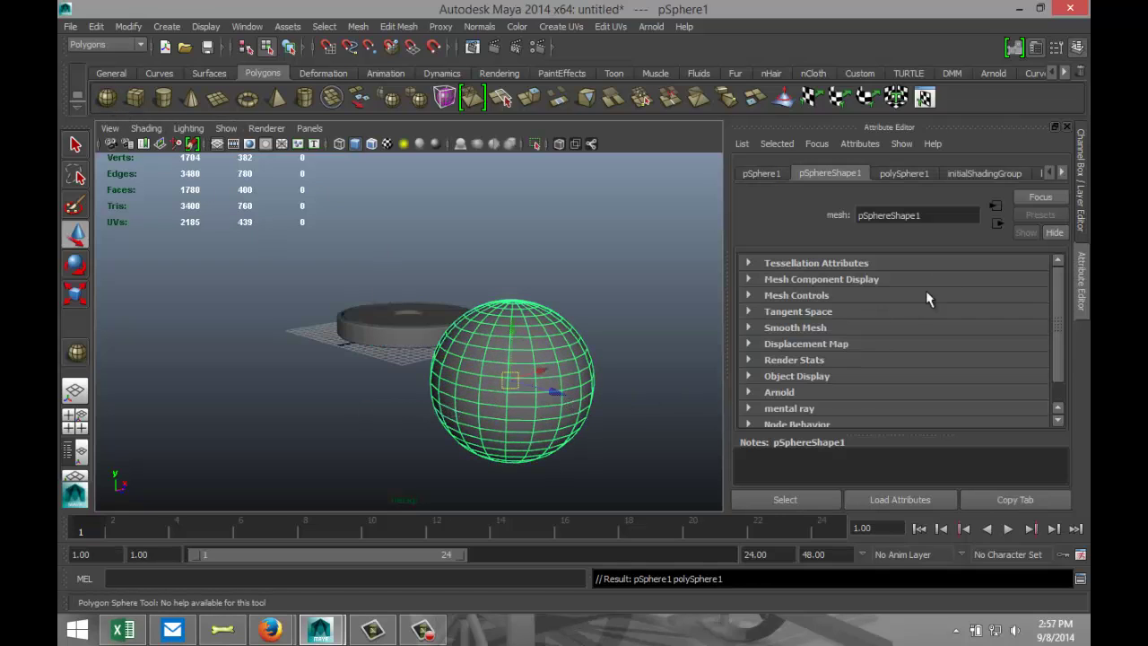
# Step: Set the sphere's axis and height subdivisions to 60 each
pyautogui.click(899, 173)
pyautogui.click(876, 308)
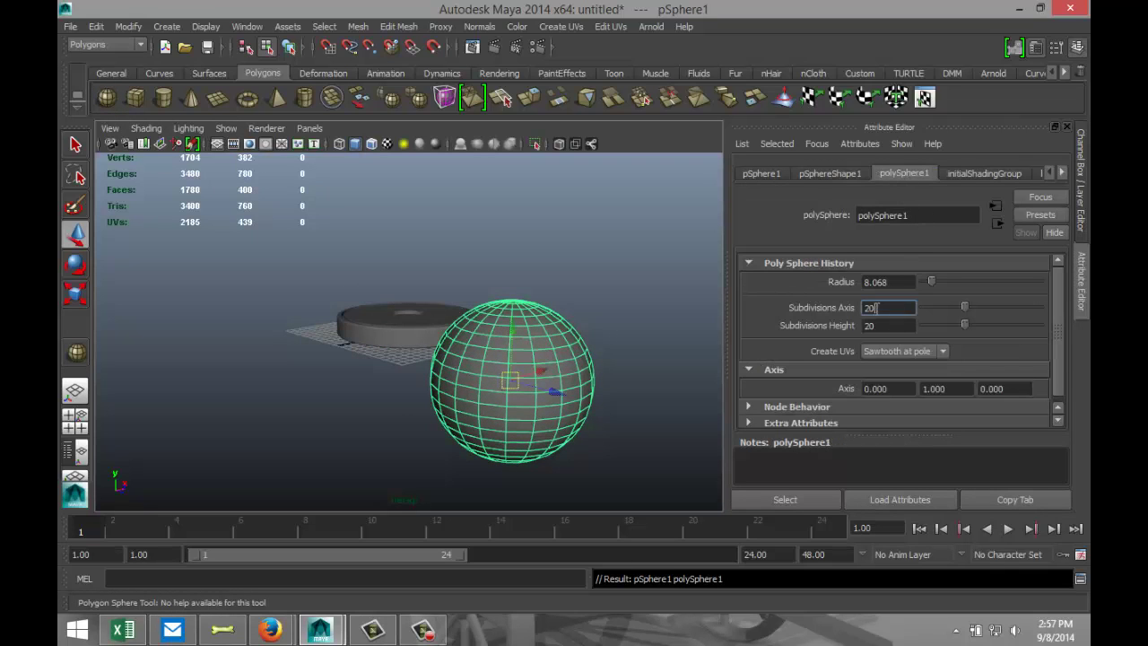
pyautogui.write('60')
pyautogui.press('Tab')
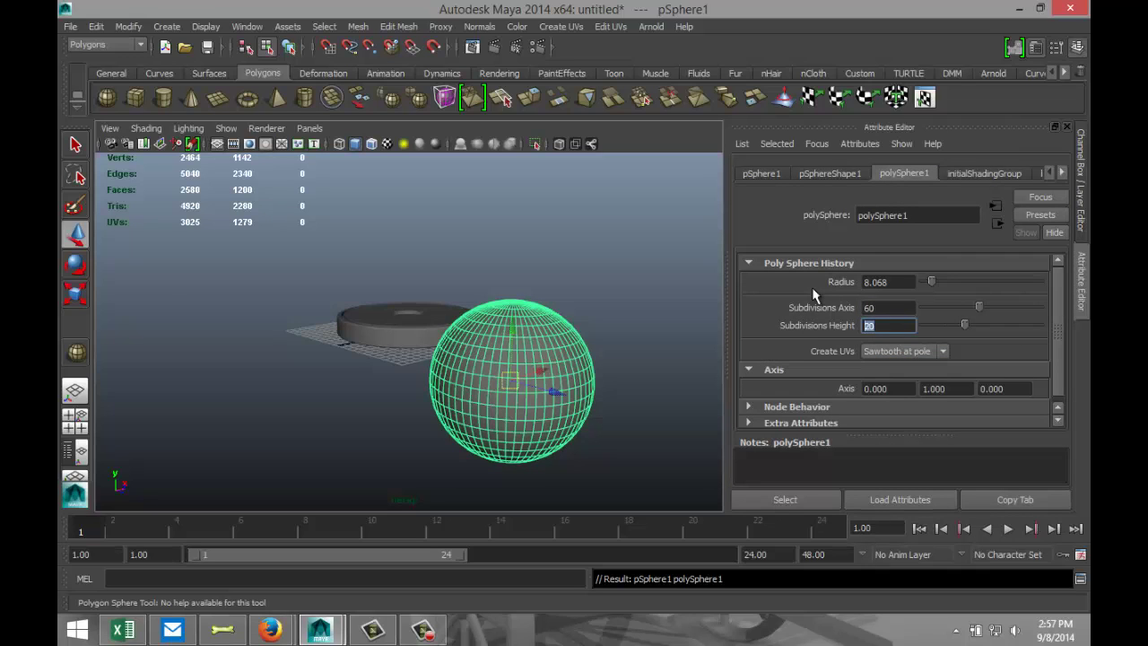
pyautogui.write('60')
pyautogui.press('Return')
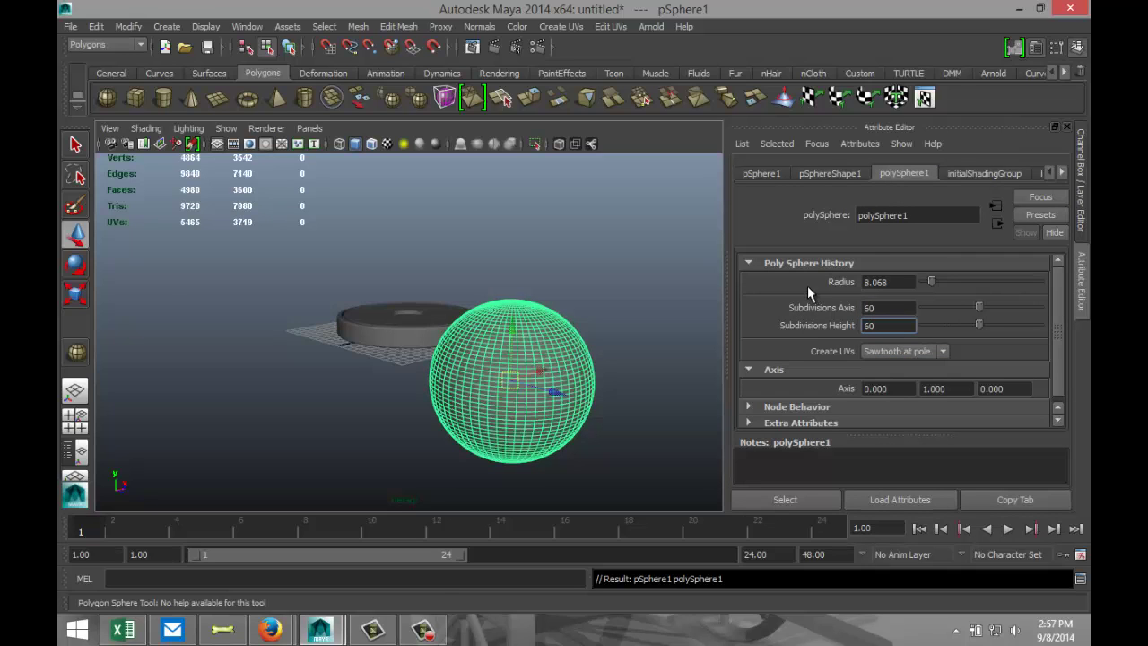
# Step: Delete all faces in the lower half of the sphere using the front view, then return to object mode in perspective
pyautogui.click(80, 428)
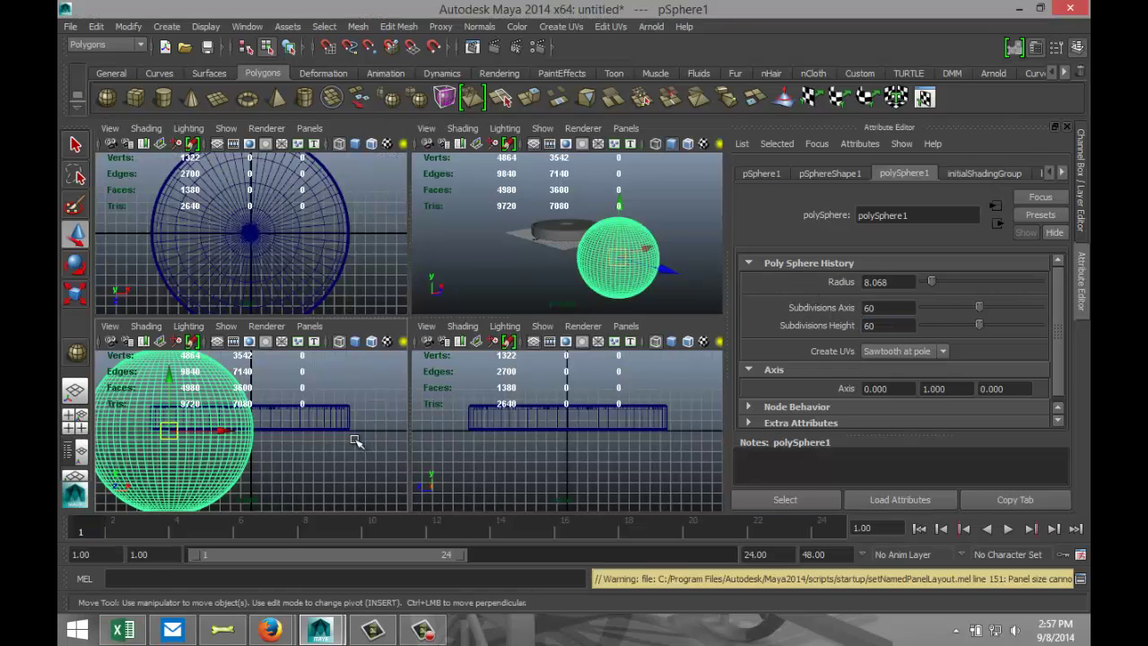
pyautogui.press('space')
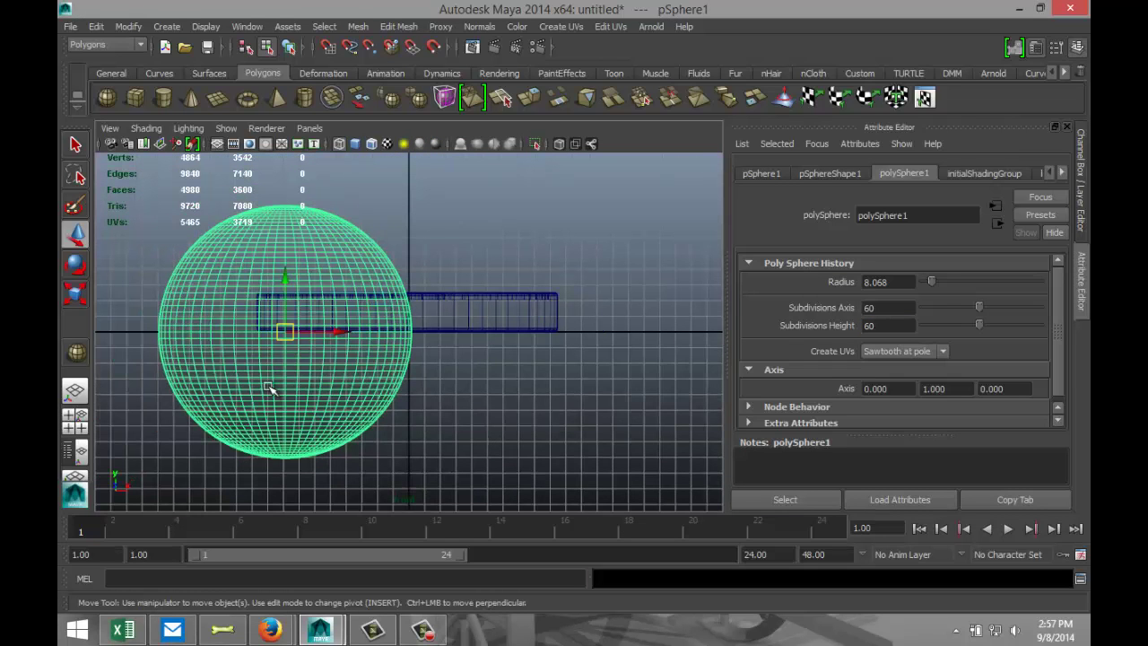
pyautogui.rightClick(269, 387)
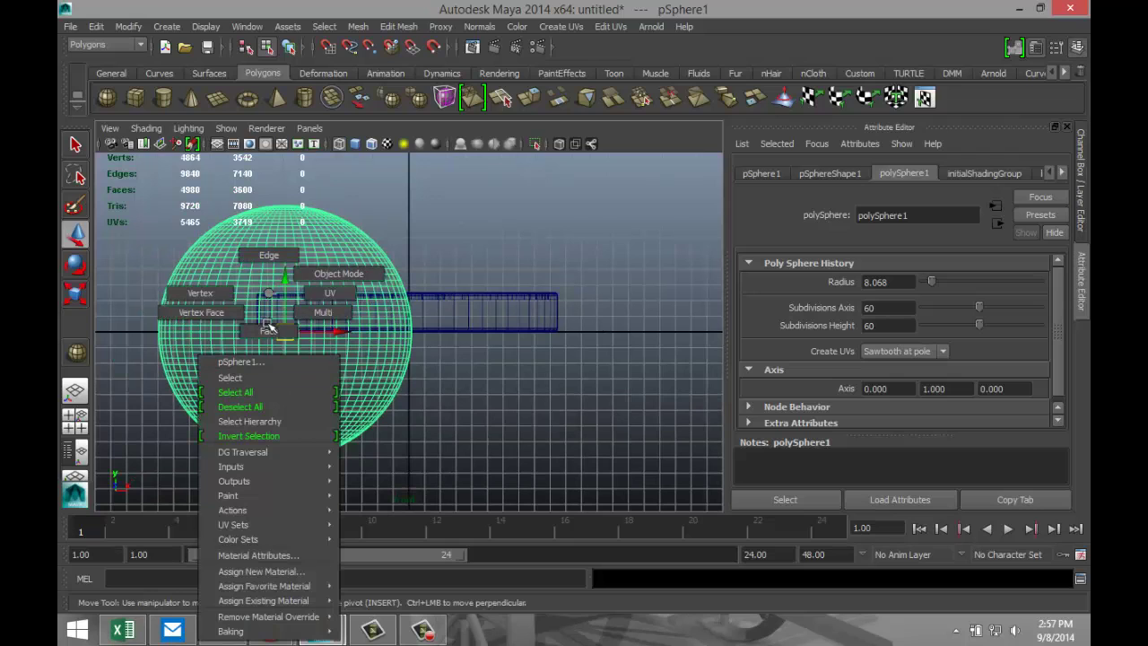
pyautogui.click(266, 328)
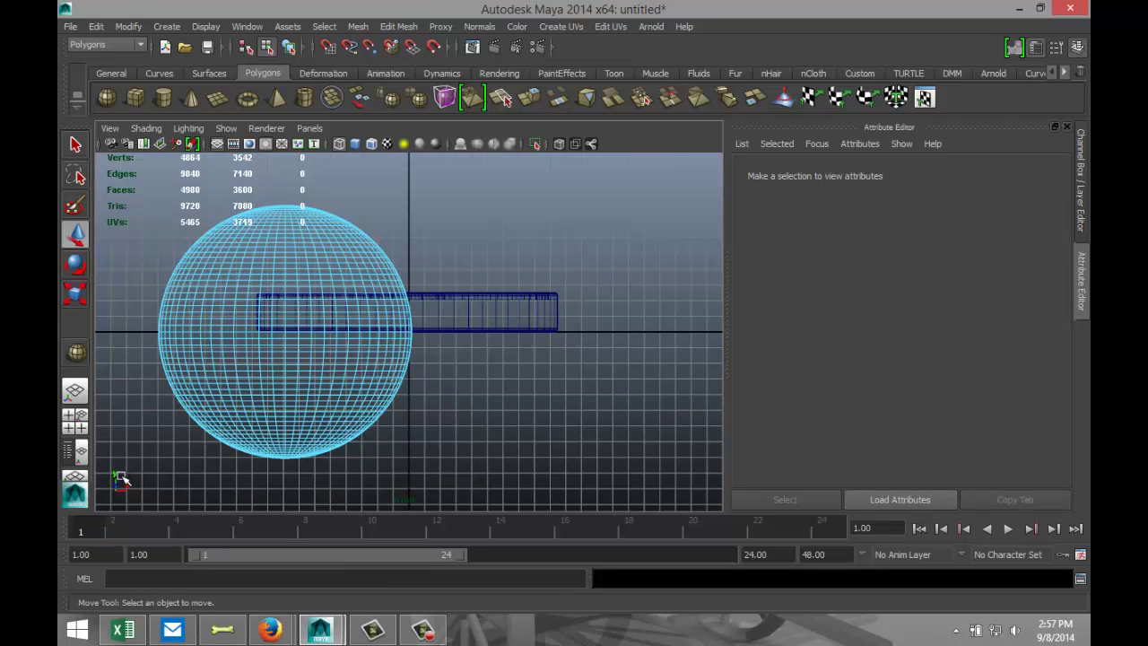
pyautogui.moveTo(119, 475); pyautogui.dragTo(478, 334)
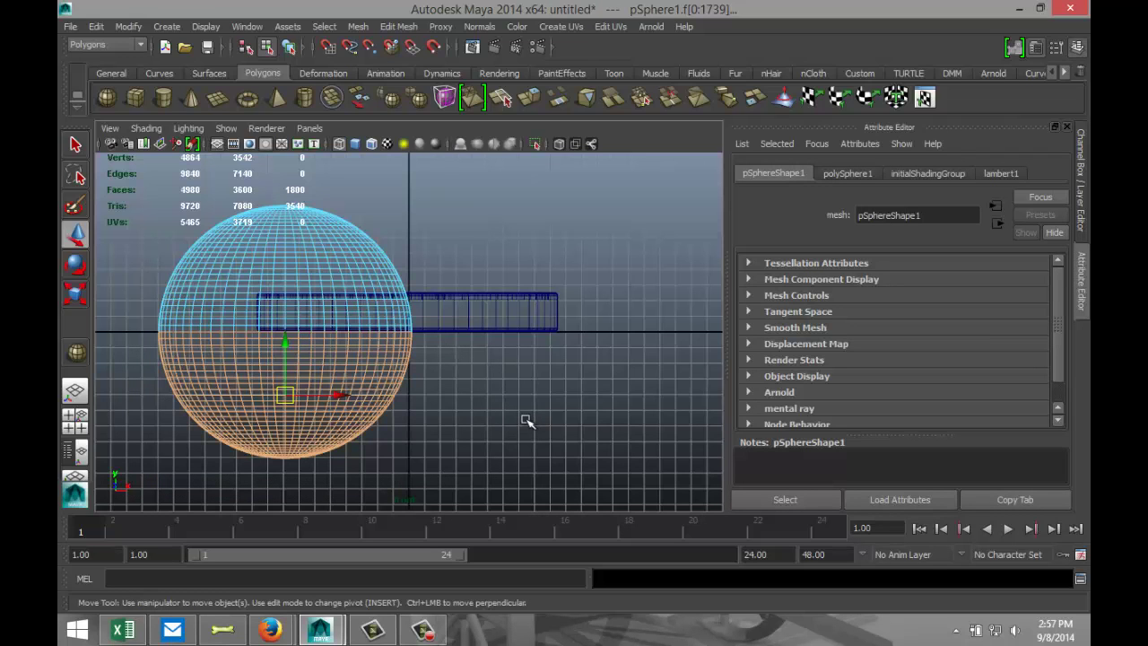
pyautogui.press('Delete')
pyautogui.click(75, 415)
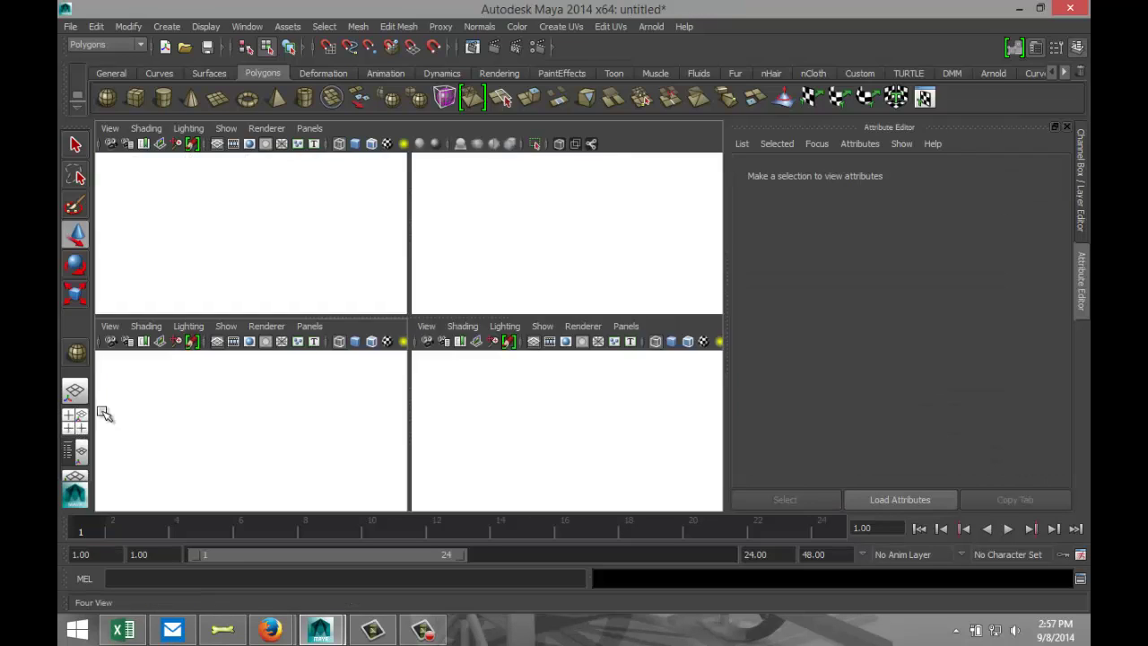
pyautogui.press('space')
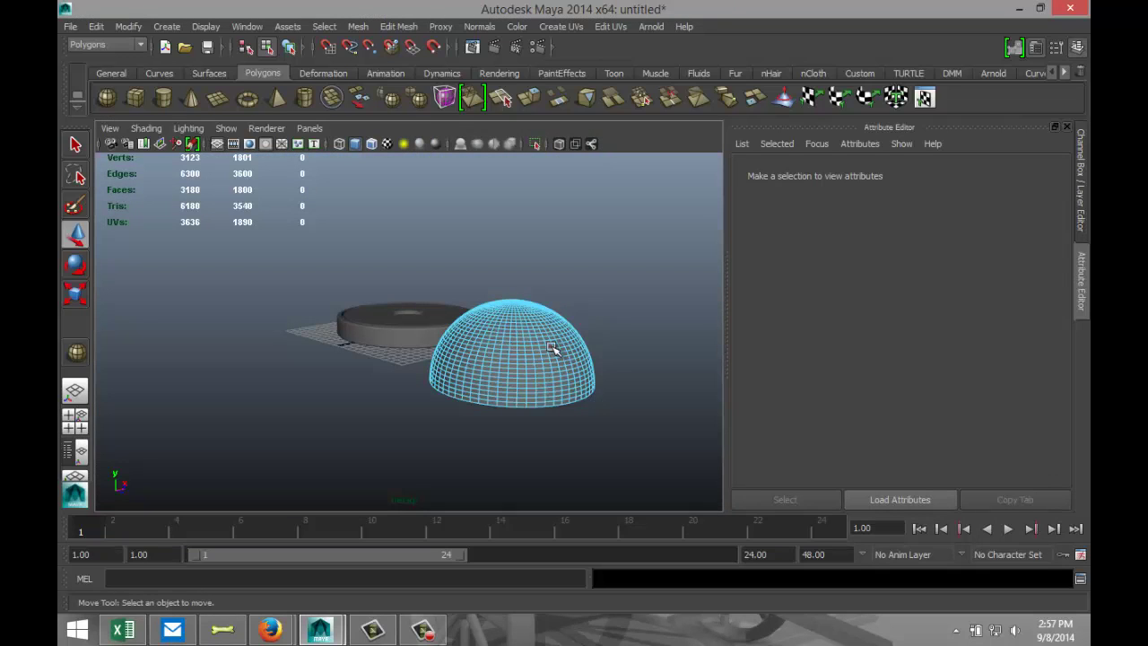
pyautogui.moveTo(551, 348); pyautogui.dragTo(648, 272, button='right')
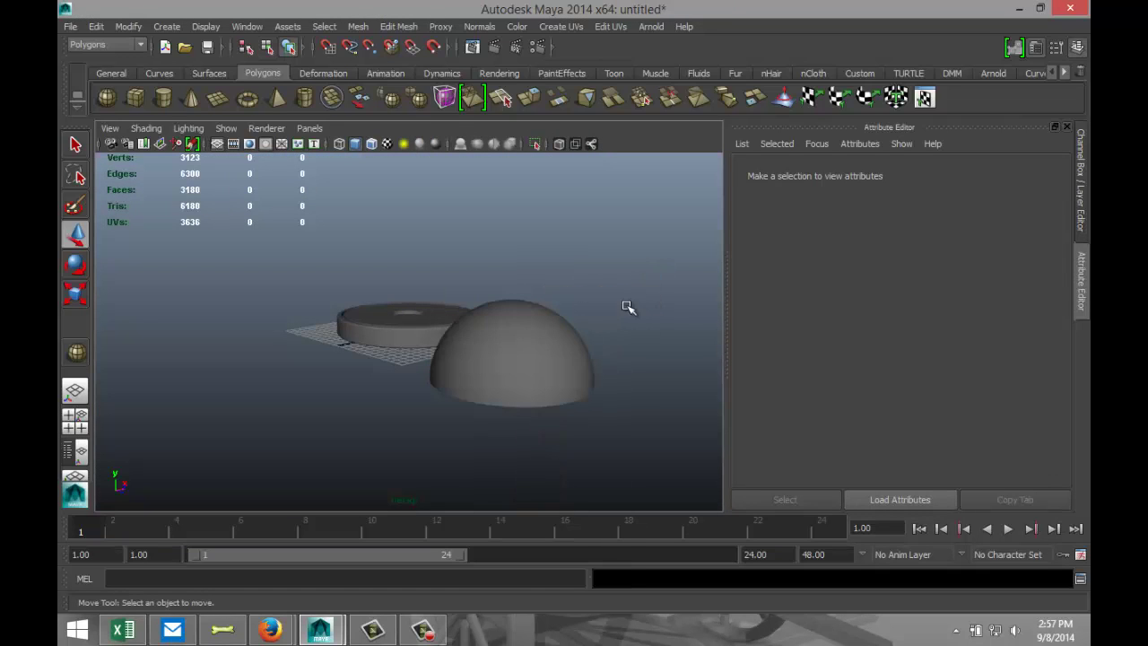
# Step: Flip the hemisphere upside down by setting its X rotation to 180 degrees
pyautogui.click(540, 361)
pyautogui.press('e')
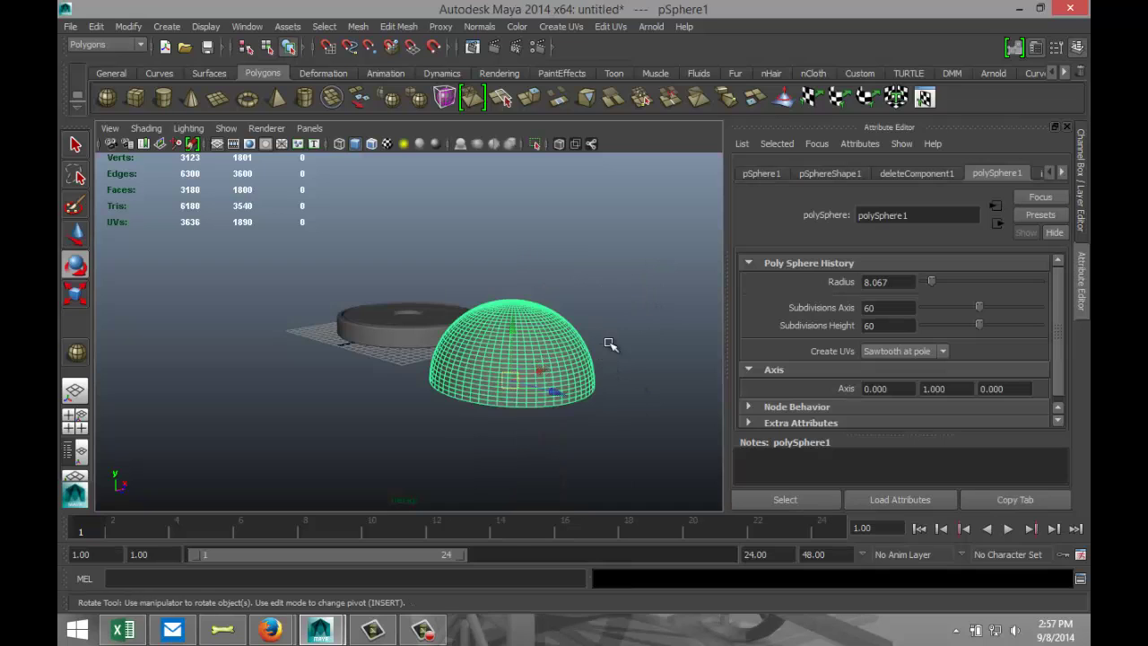
pyautogui.moveTo(546, 319); pyautogui.dragTo(441, 448)
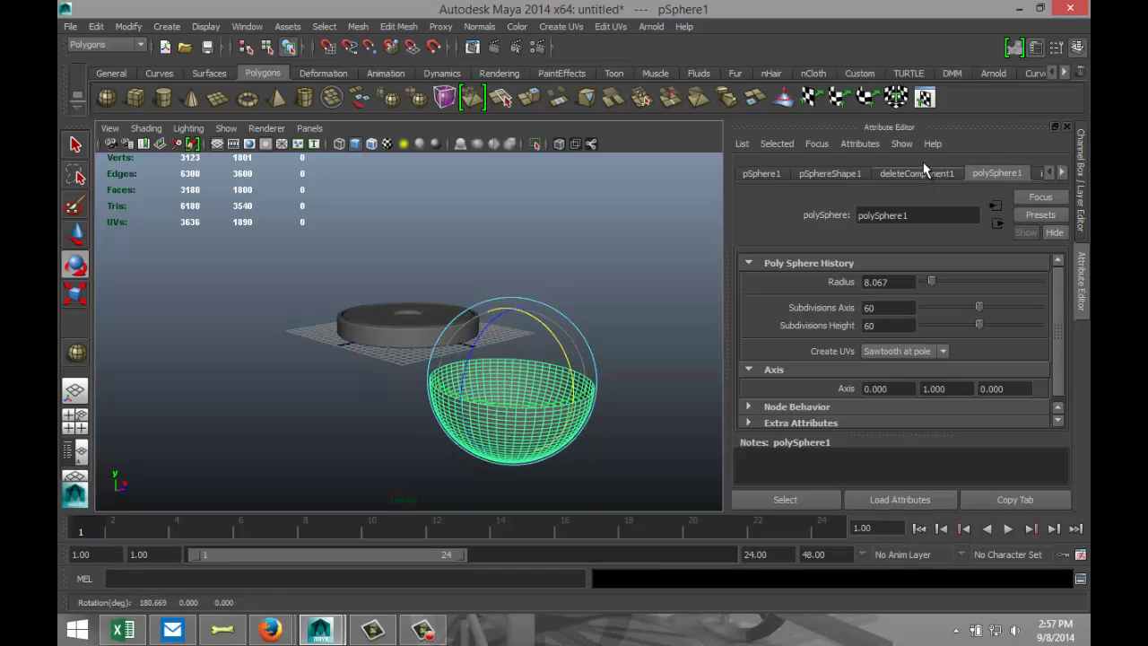
pyautogui.click(820, 175)
pyautogui.click(765, 173)
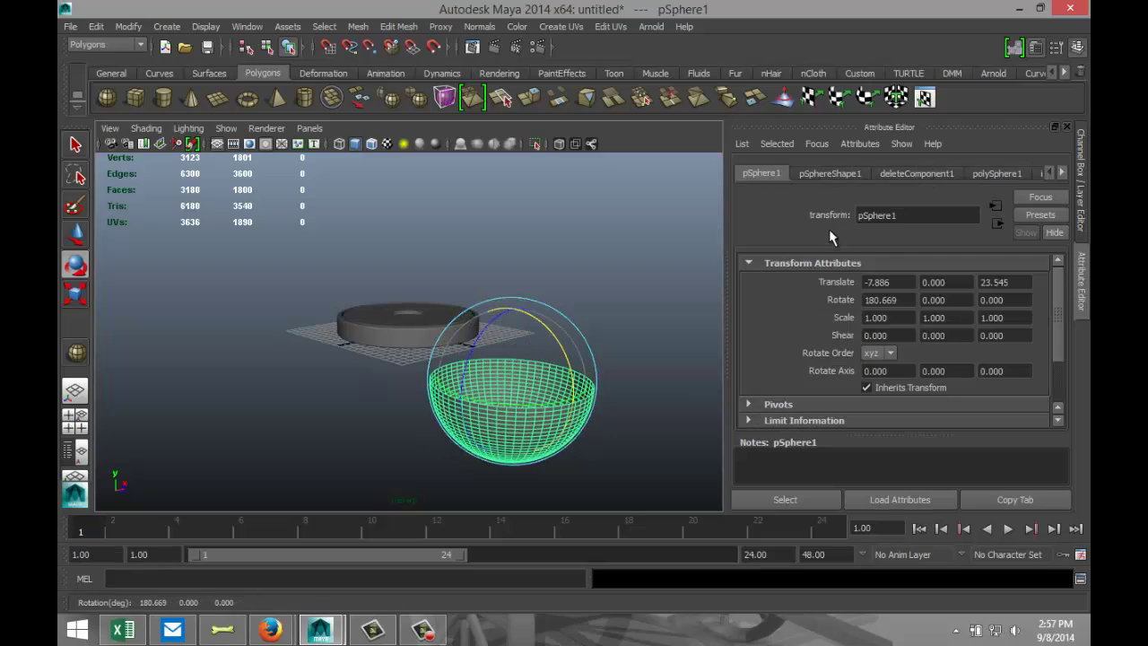
pyautogui.click(883, 299)
pyautogui.doubleClick(870, 299)
pyautogui.write('180')
pyautogui.press('Return')
pyautogui.click(589, 270)
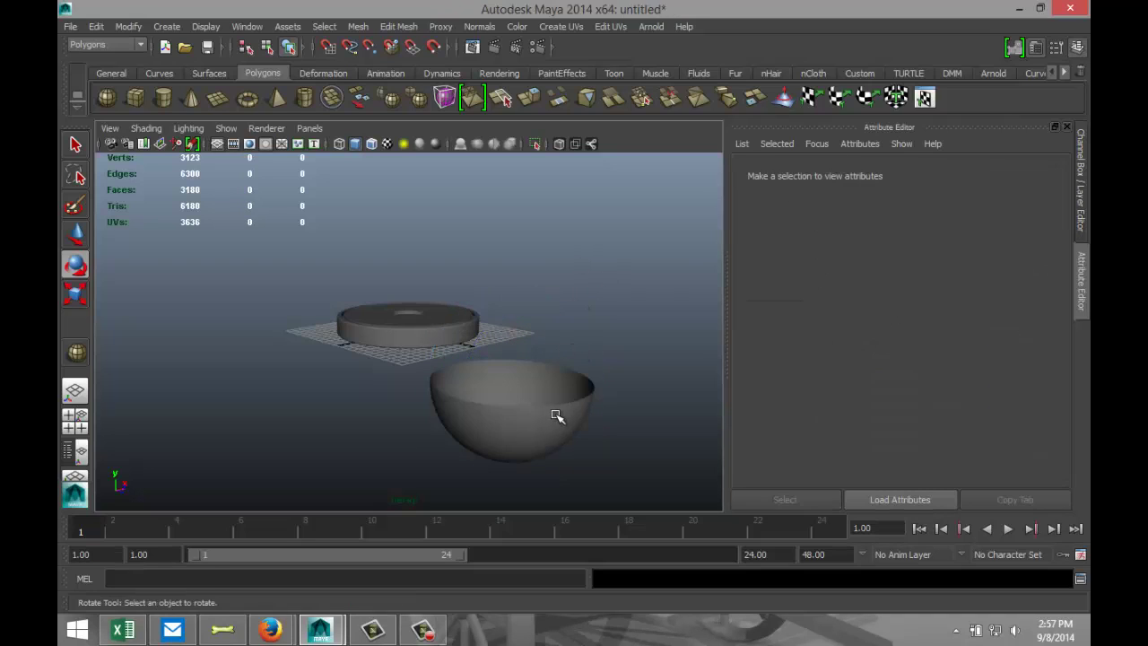
# Step: Centre the hemisphere under the disc by setting its X and Z translation to 0
pyautogui.click(557, 417)
pyautogui.click(909, 282)
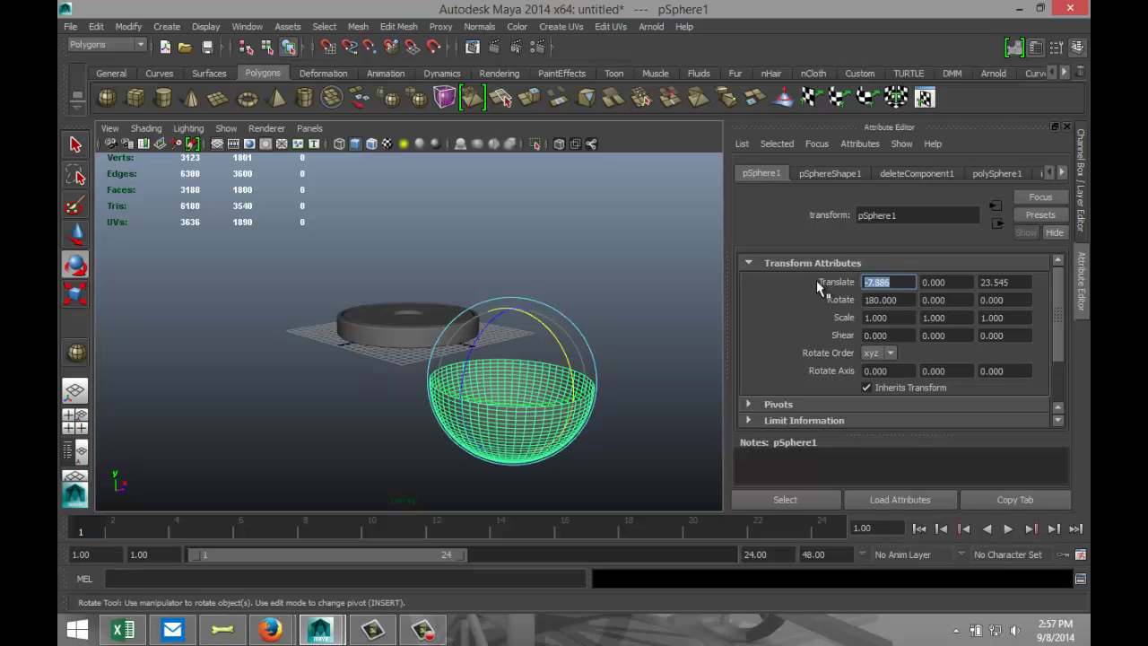
pyautogui.write('0')
pyautogui.press('Tab')
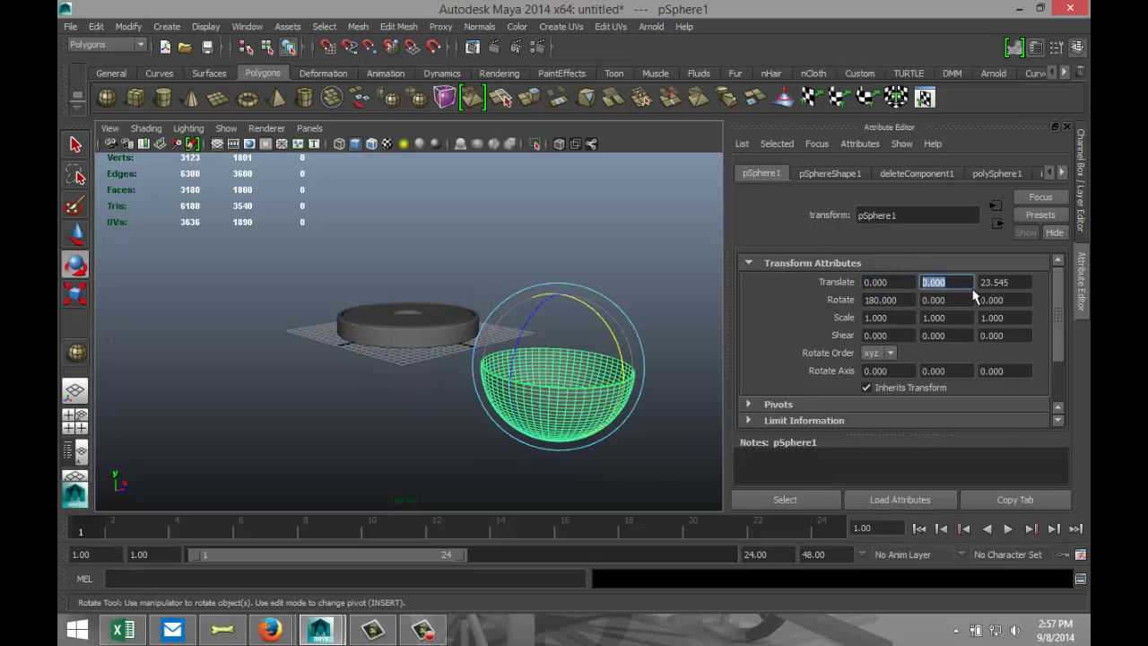
pyautogui.press('Tab')
pyautogui.write('0')
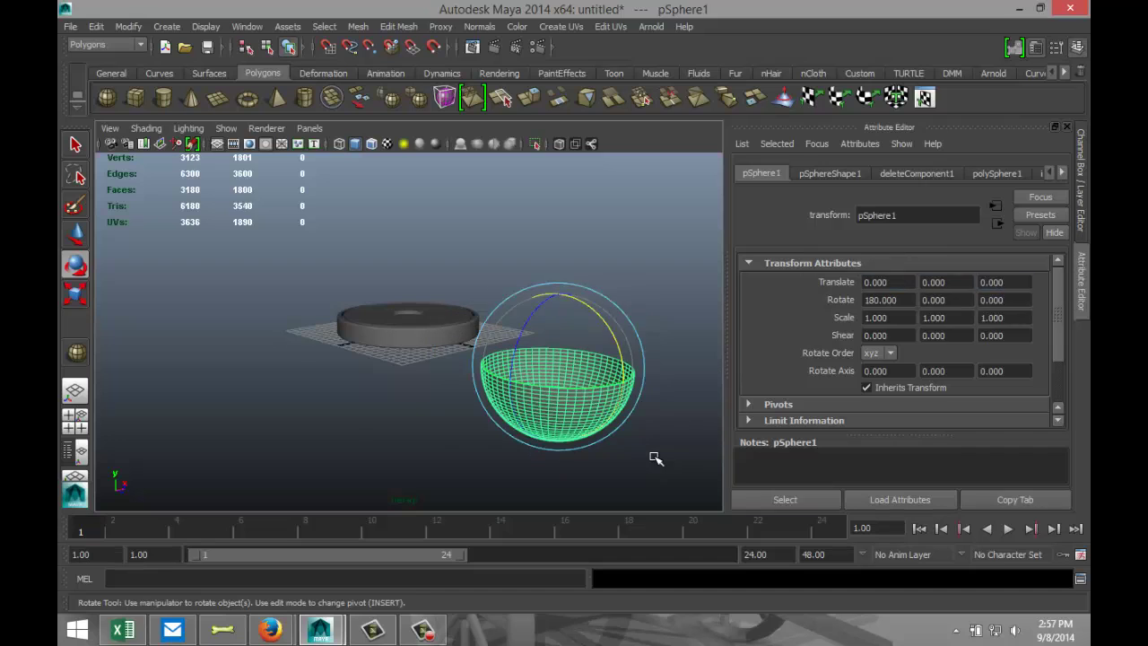
pyautogui.click(639, 458)
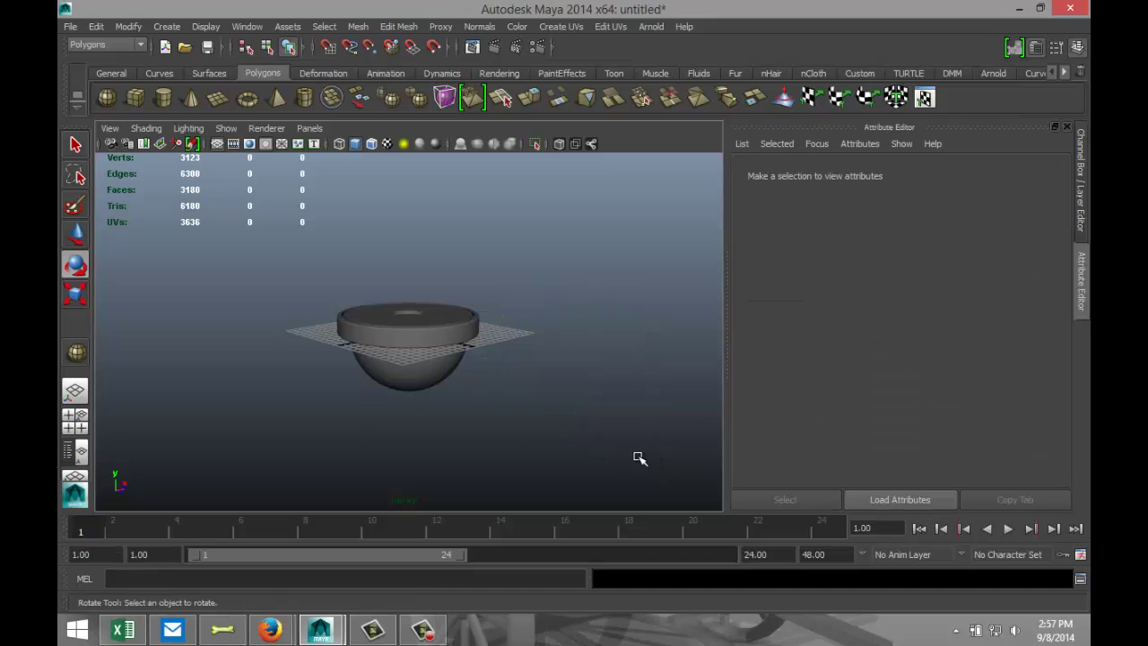
# Step: Scale the hemisphere up uniformly to about 1.078 so its rim comes closer to the disc's outer edge
pyautogui.click(76, 423)
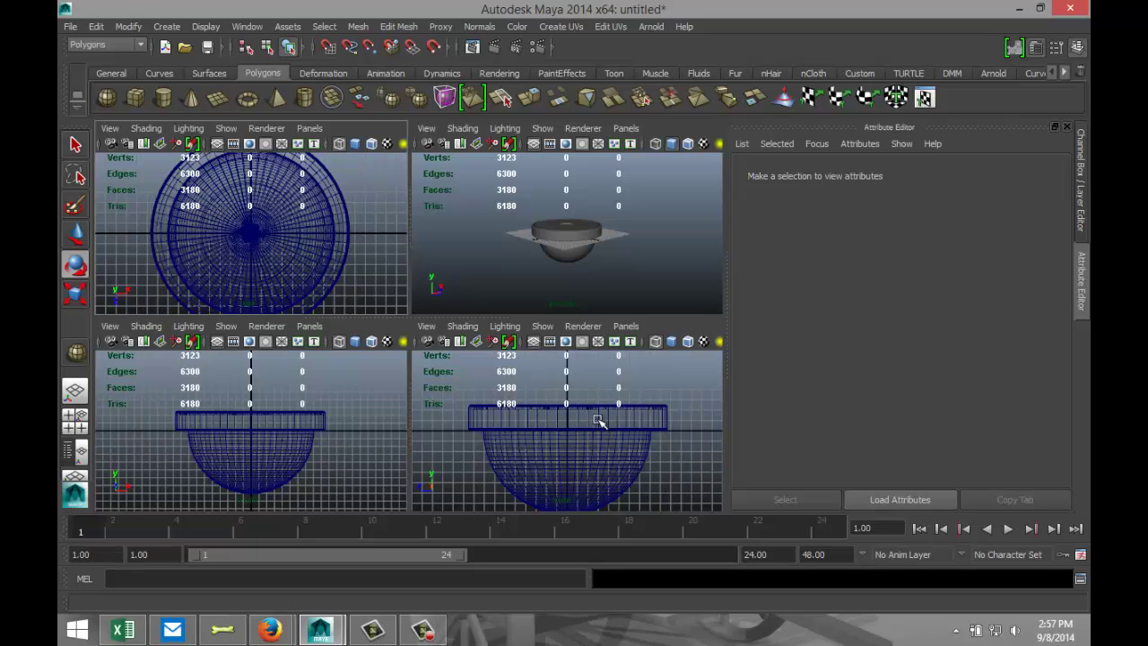
pyautogui.press('space')
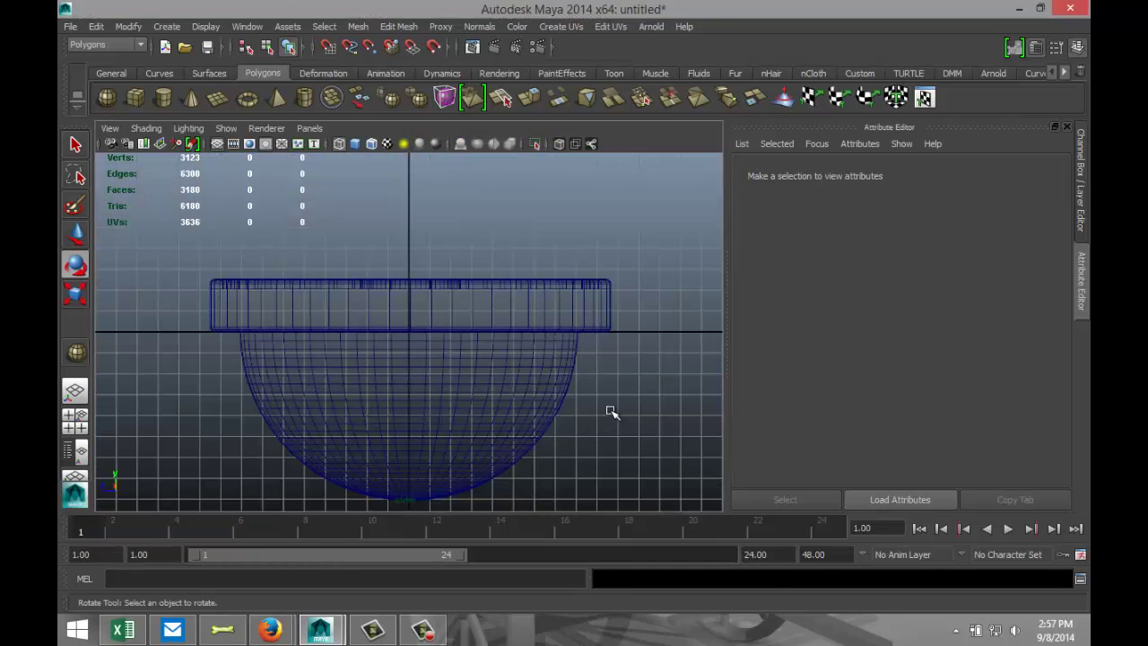
pyautogui.scroll(2, 601, 399)
pyautogui.click(579, 429)
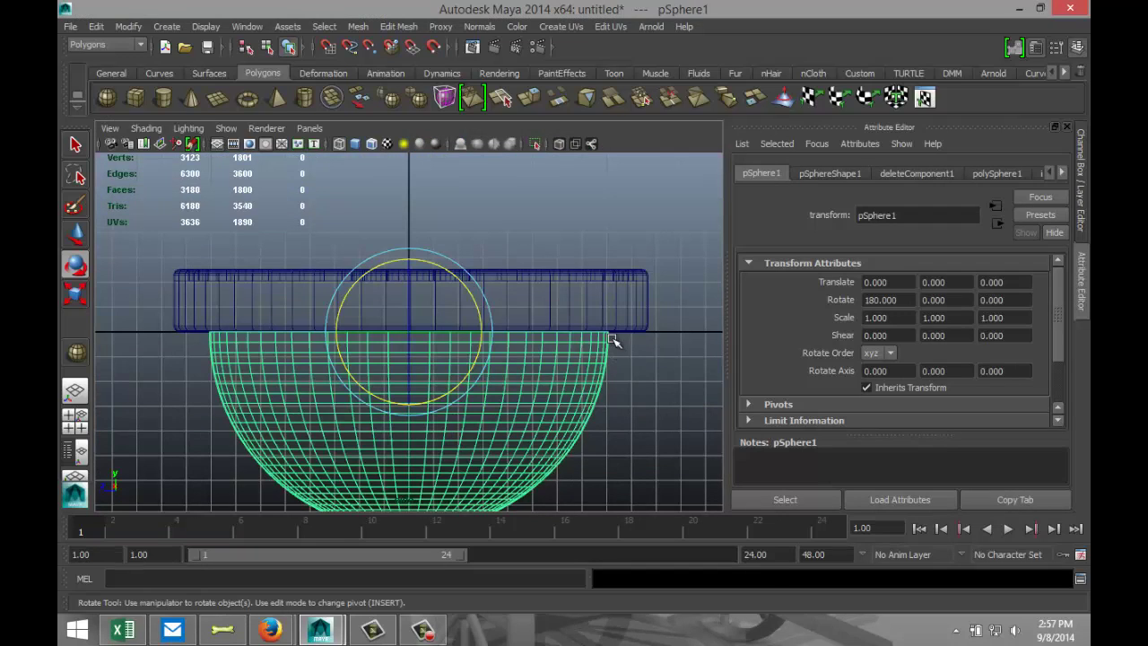
pyautogui.click(75, 420)
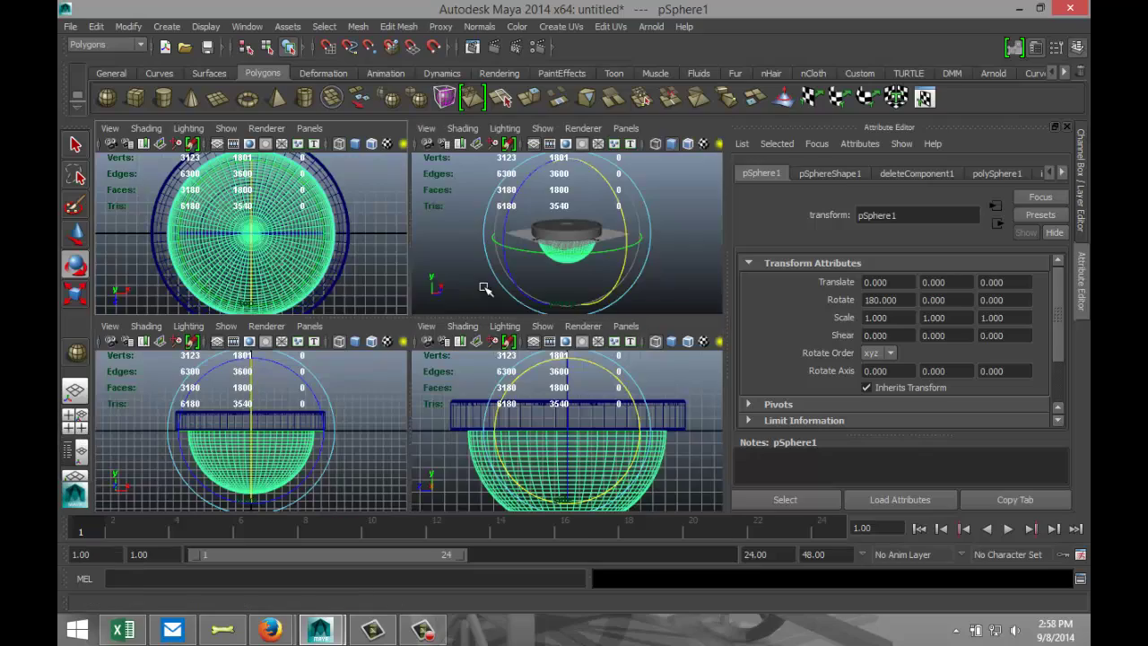
pyautogui.press('space')
pyautogui.scroll(5, 466, 359)
pyautogui.keyDown('alt'); pyautogui.moveTo(456, 392); pyautogui.dragTo(464, 314); pyautogui.keyUp('alt')
pyautogui.scroll(-3, 468, 315)
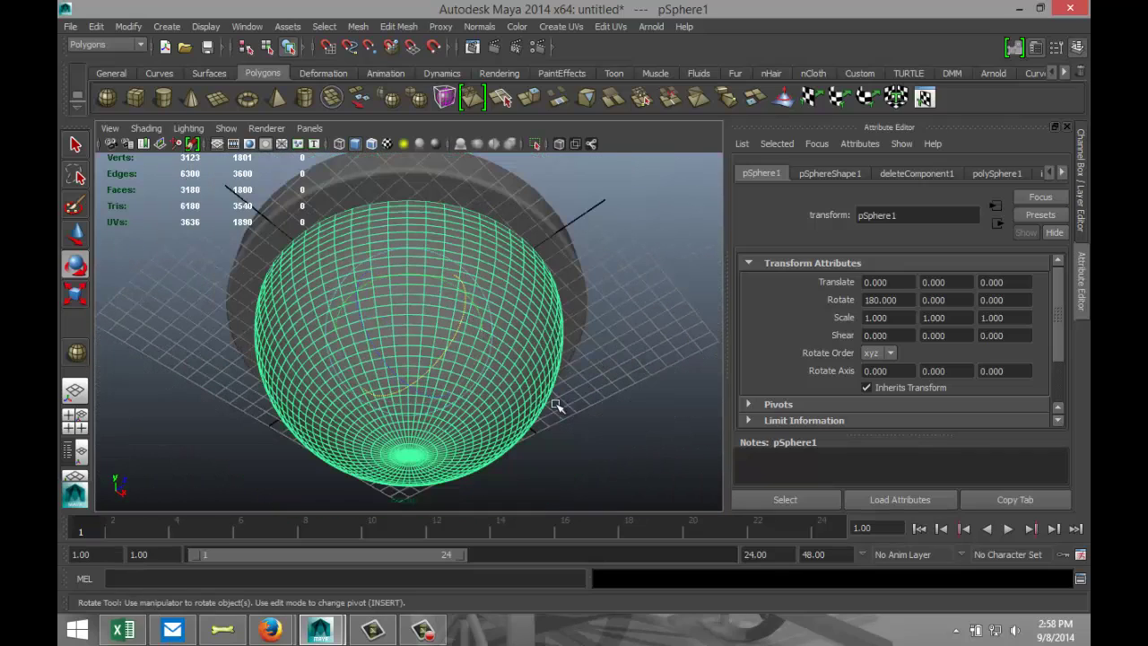
pyautogui.press('r')
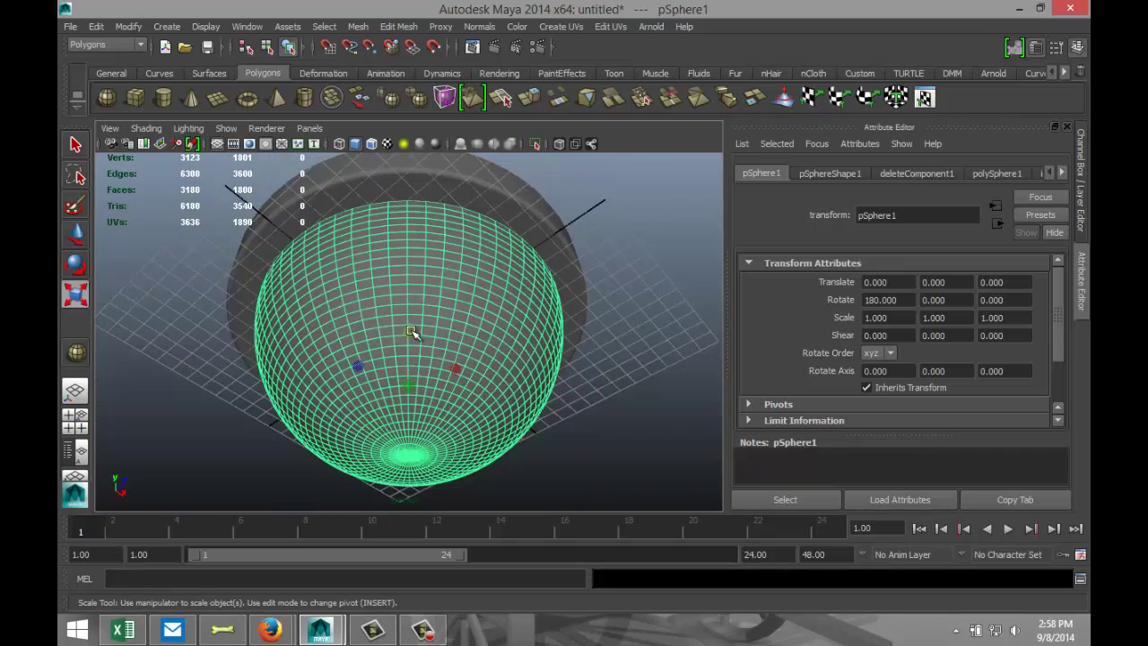
pyautogui.moveTo(409, 330); pyautogui.dragTo(430, 341)
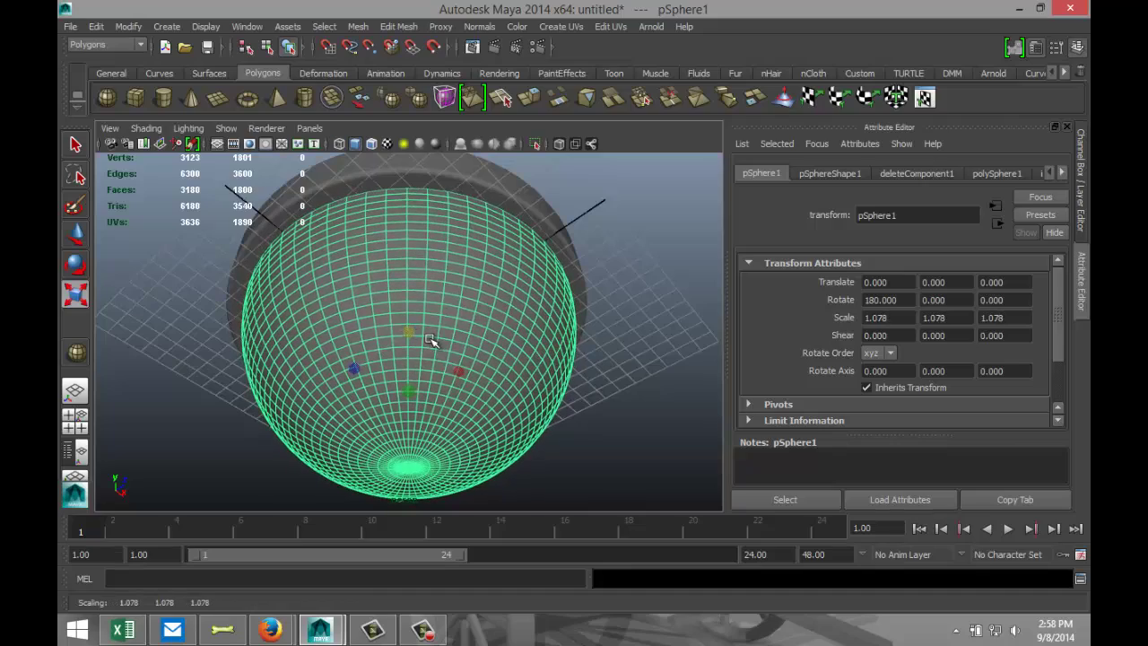
pyautogui.keyDown('alt'); pyautogui.moveTo(548, 354); pyautogui.dragTo(617, 445); pyautogui.keyUp('alt')
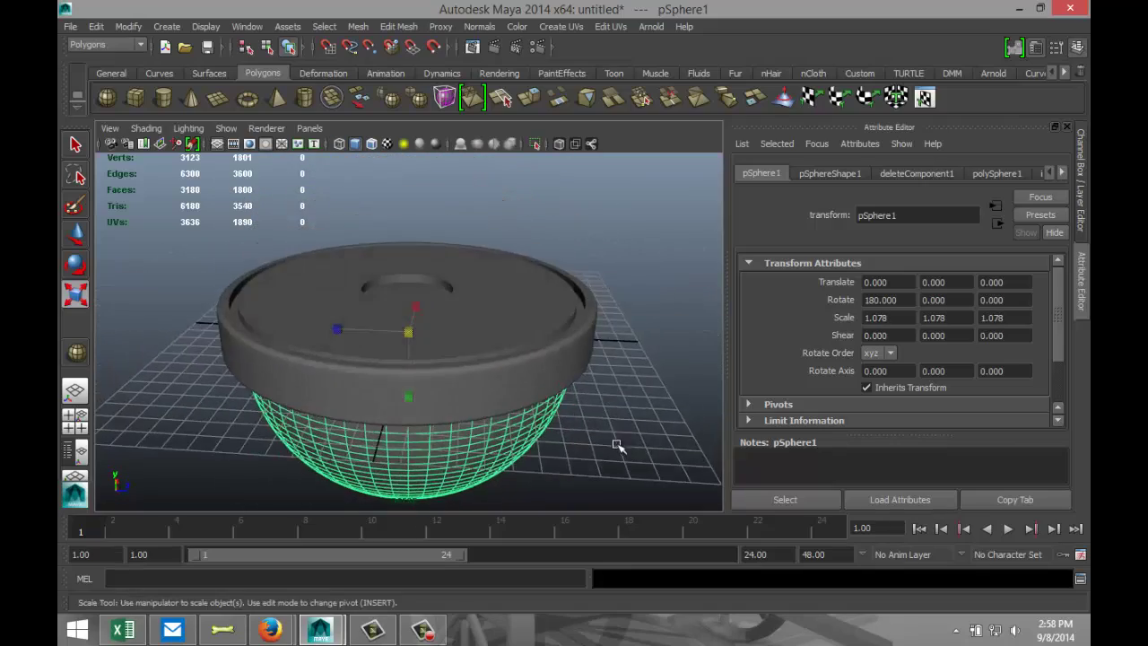
# Step: Combine the hemisphere and the disc into a single mesh
pyautogui.keyDown('shift'); pyautogui.click(509, 387); pyautogui.keyUp('shift')
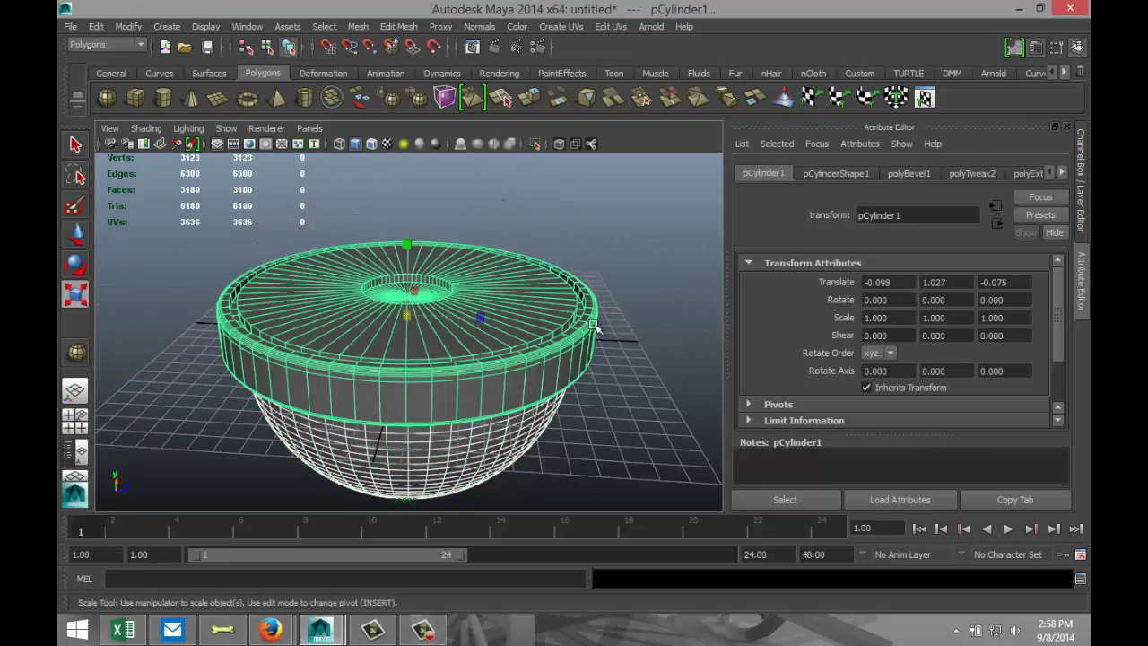
pyautogui.click(357, 26)
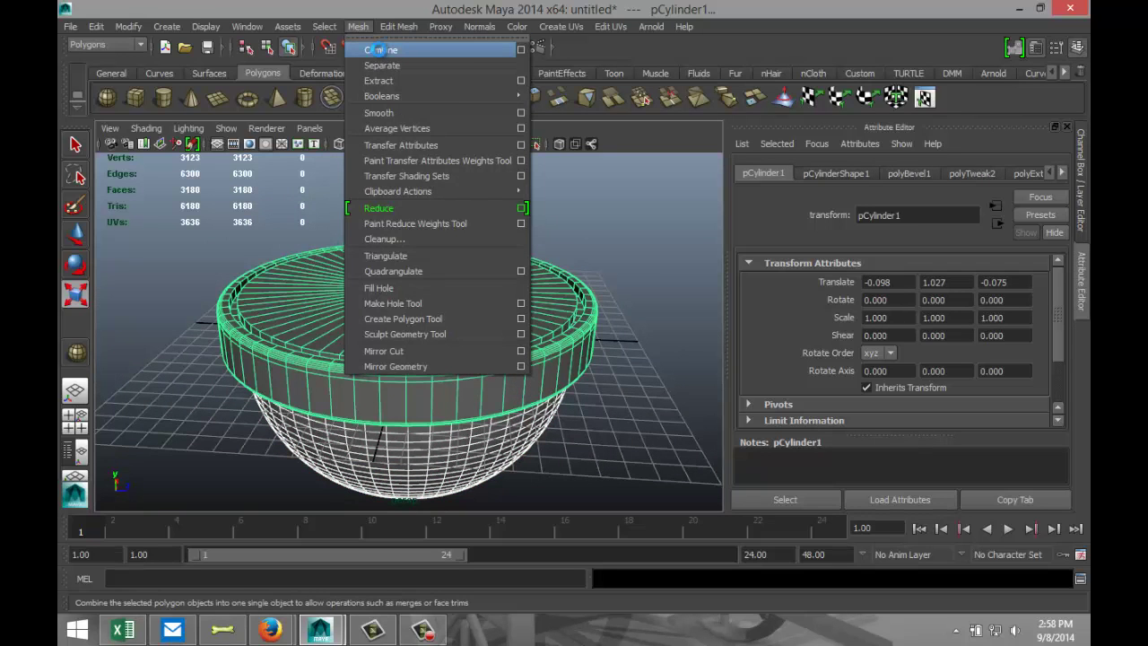
pyautogui.click(377, 51)
pyautogui.scroll(-3, 586, 347)
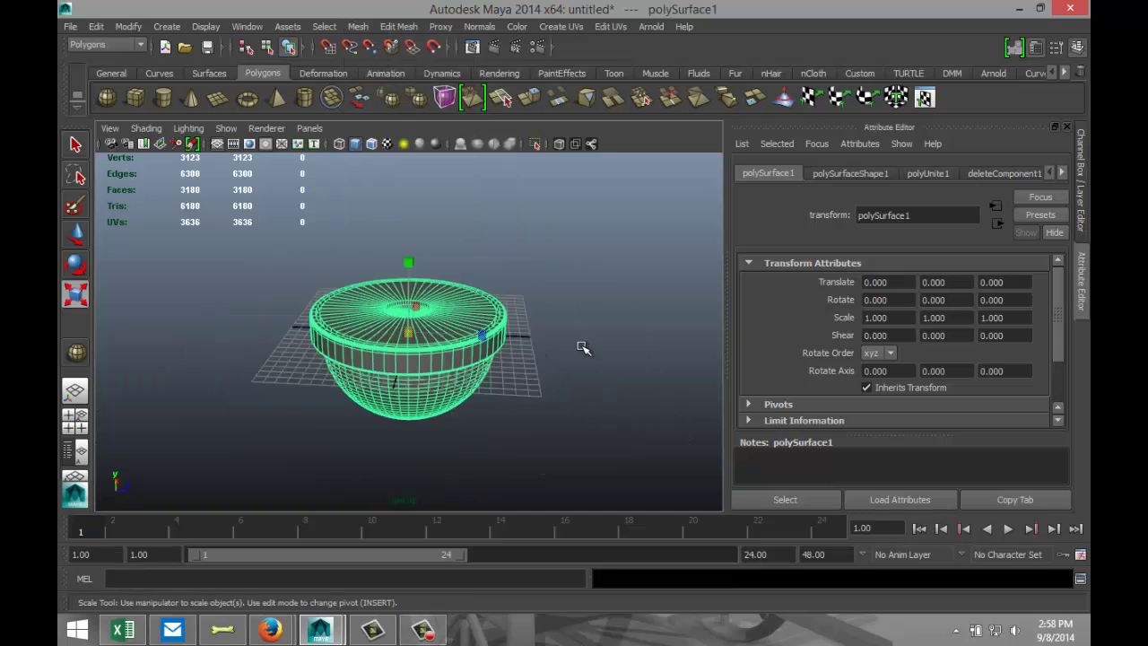
pyautogui.keyDown('alt'); pyautogui.moveTo(560, 382); pyautogui.dragTo(433, 392); pyautogui.keyUp('alt')
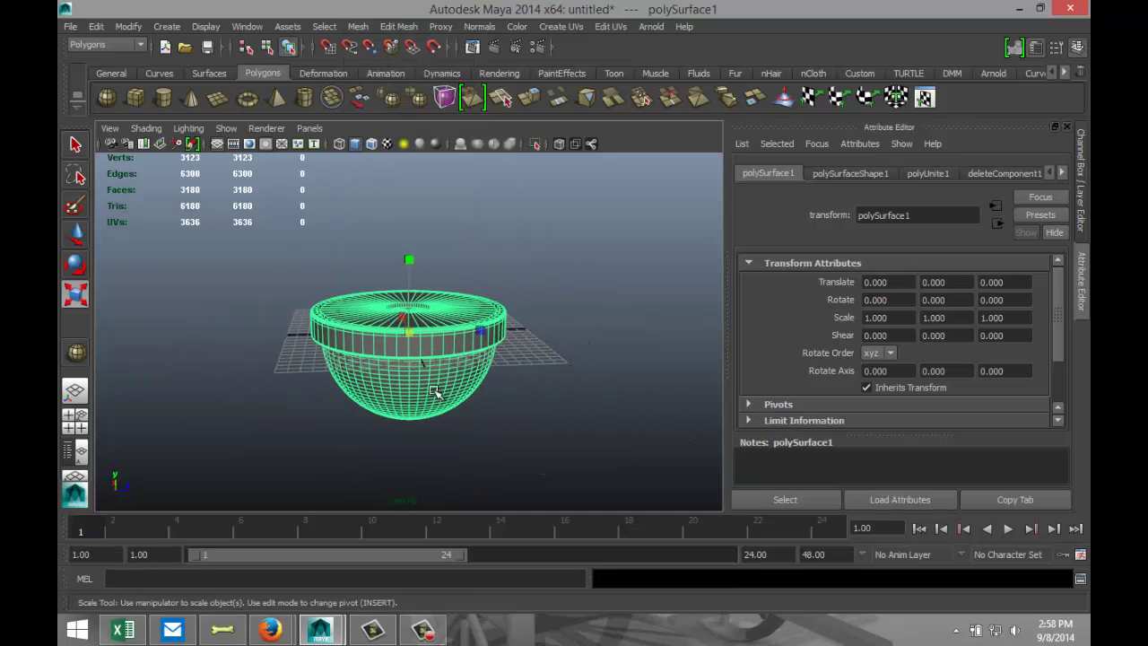
# Step: Duplicate the combined mesh and move the copy straight up to about 54.28 in Y
pyautogui.moveTo(431, 383); pyautogui.dragTo(432, 383, button='right')
pyautogui.hotkey('ctrl', 'd')
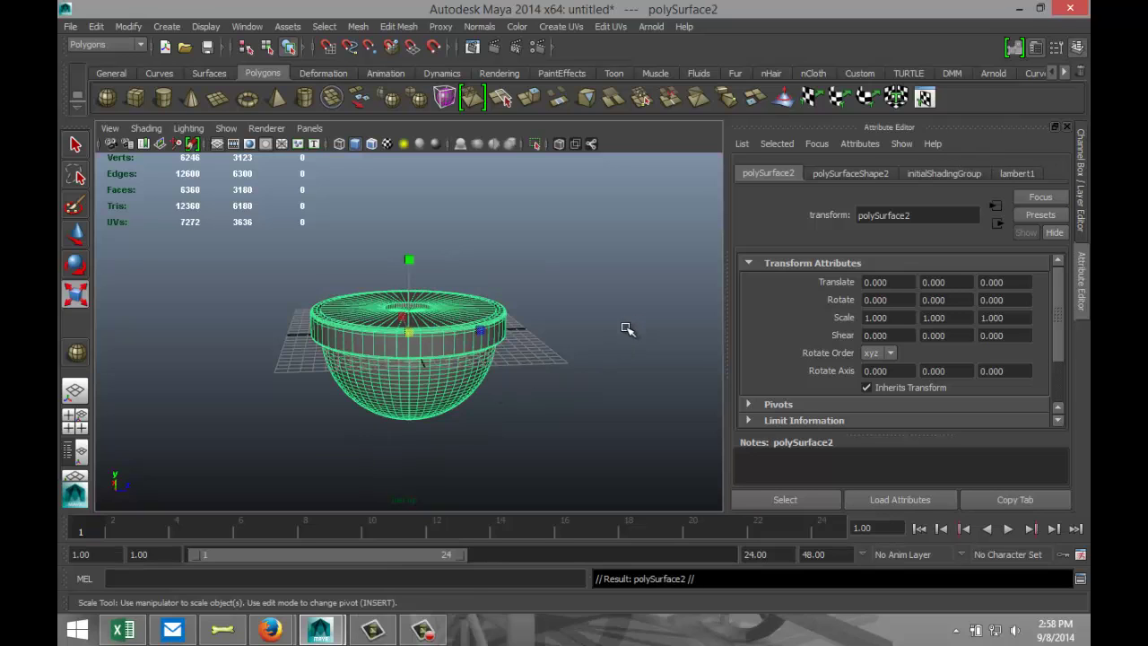
pyautogui.scroll(-5, 515, 400)
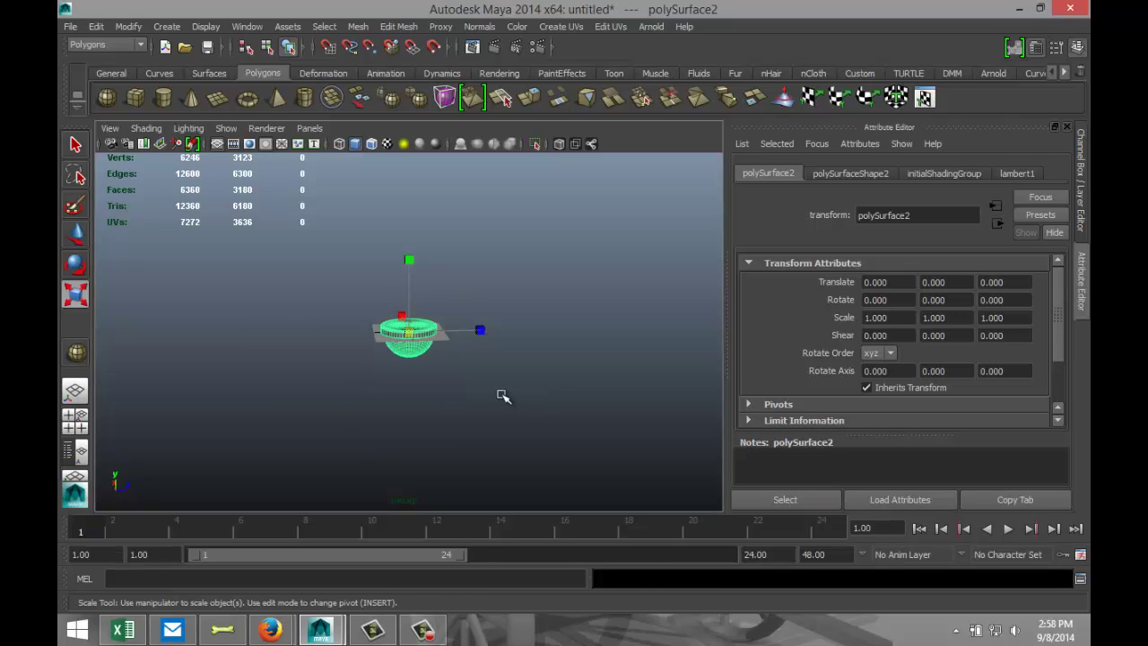
pyautogui.press('w')
pyautogui.moveTo(410, 277); pyautogui.dragTo(389, 96)
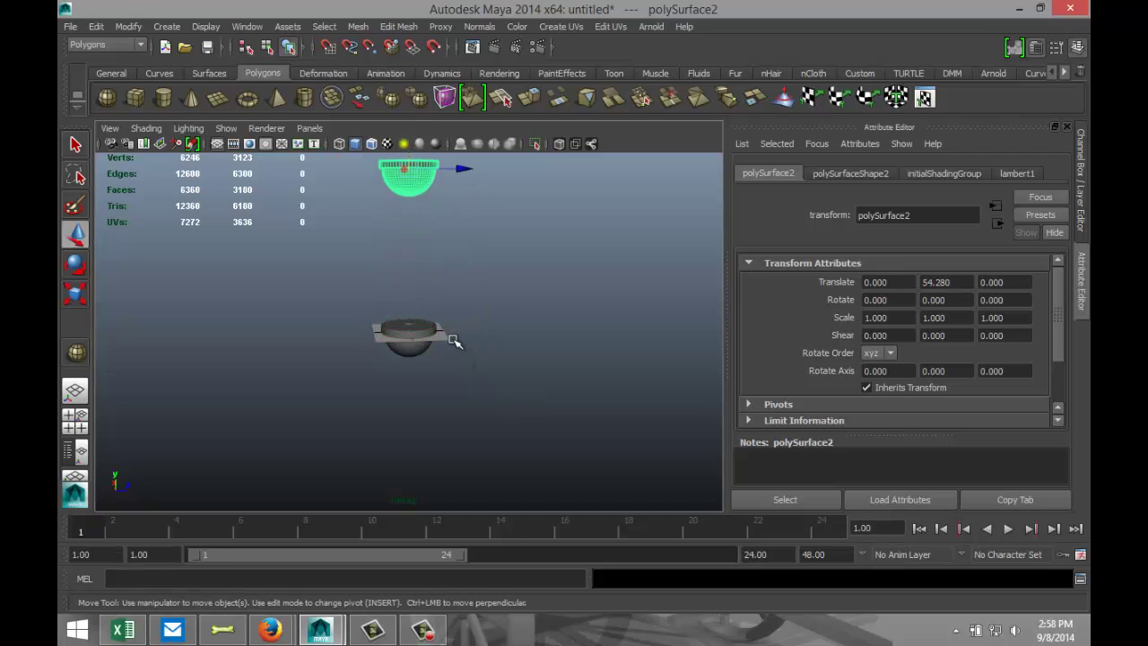
# Step: Flip the duplicated mesh upside down by rotating it about Z and setting its Z rotation to 180
pyautogui.press('e')
pyautogui.moveTo(418, 166); pyautogui.dragTo(420, 258)
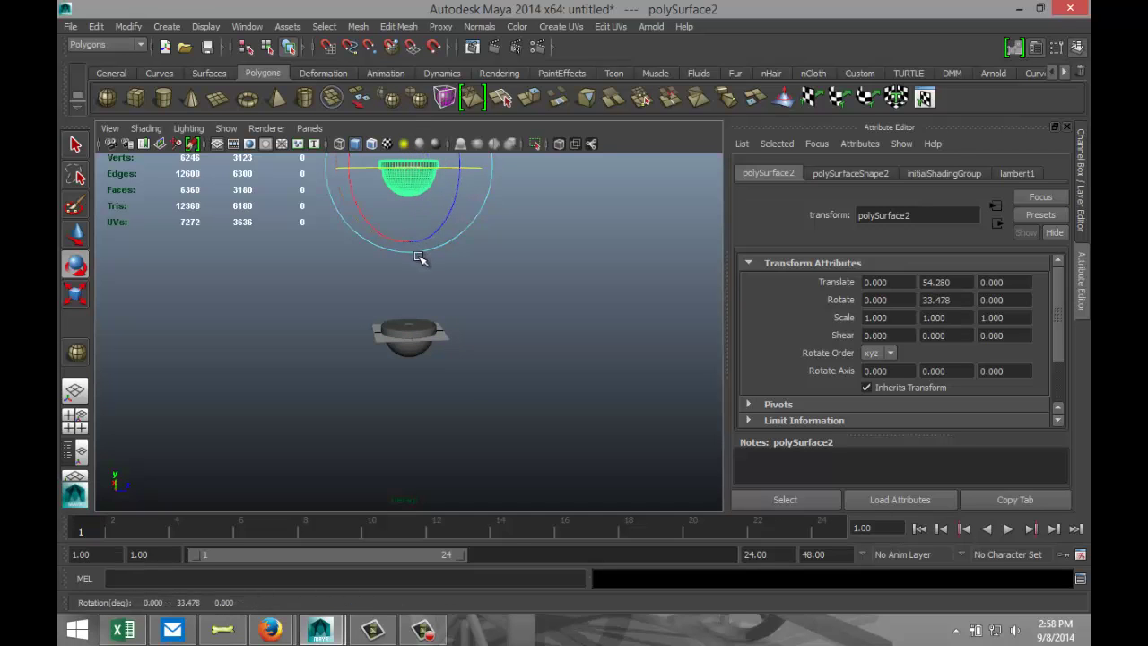
pyautogui.hotkey('ctrl', 'z')
pyautogui.keyDown('alt'); pyautogui.moveTo(505, 313); pyautogui.dragTo(527, 332); pyautogui.keyUp('alt')
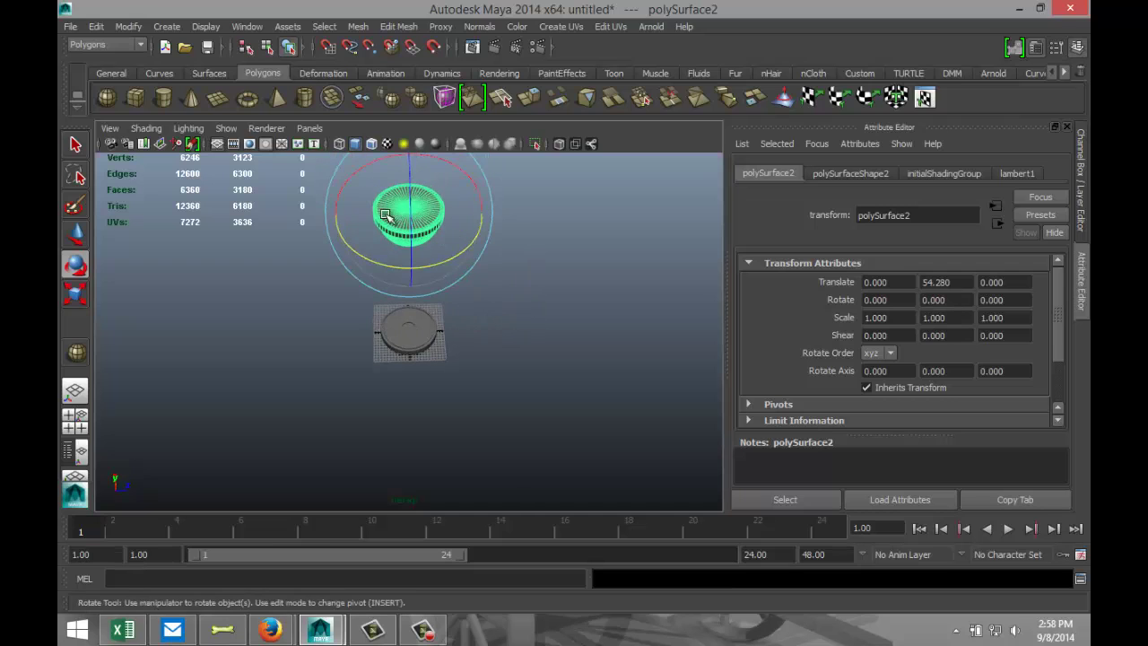
pyautogui.moveTo(408, 182); pyautogui.dragTo(438, 281)
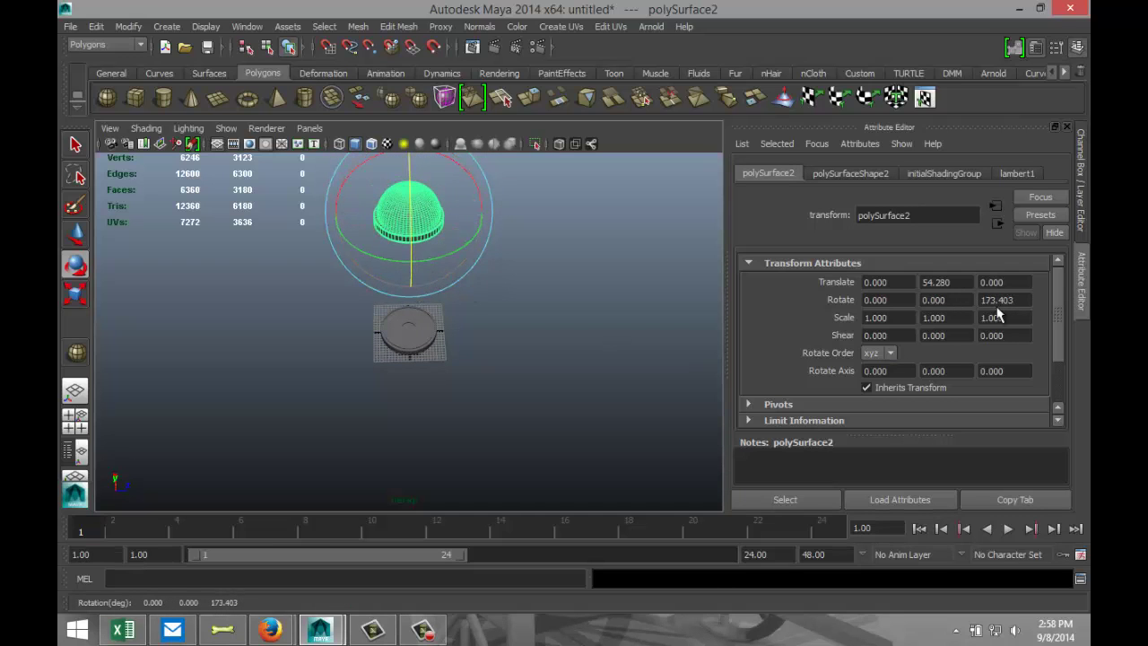
pyautogui.doubleClick(1025, 300)
pyautogui.write('1')
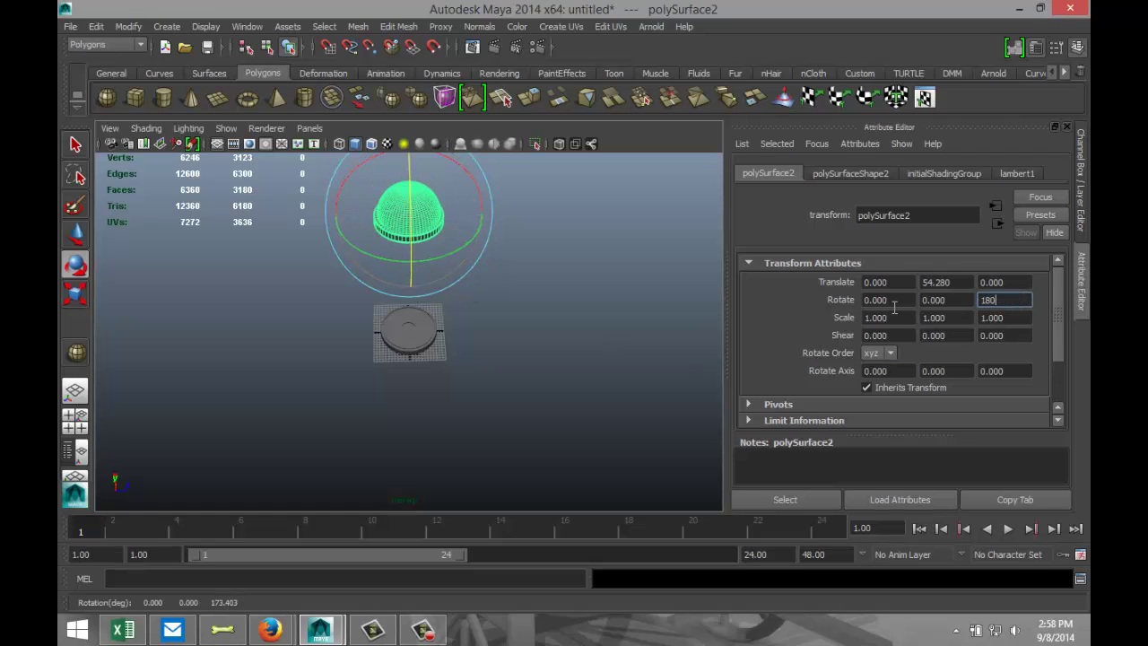
pyautogui.write('80')
pyautogui.press('Return')
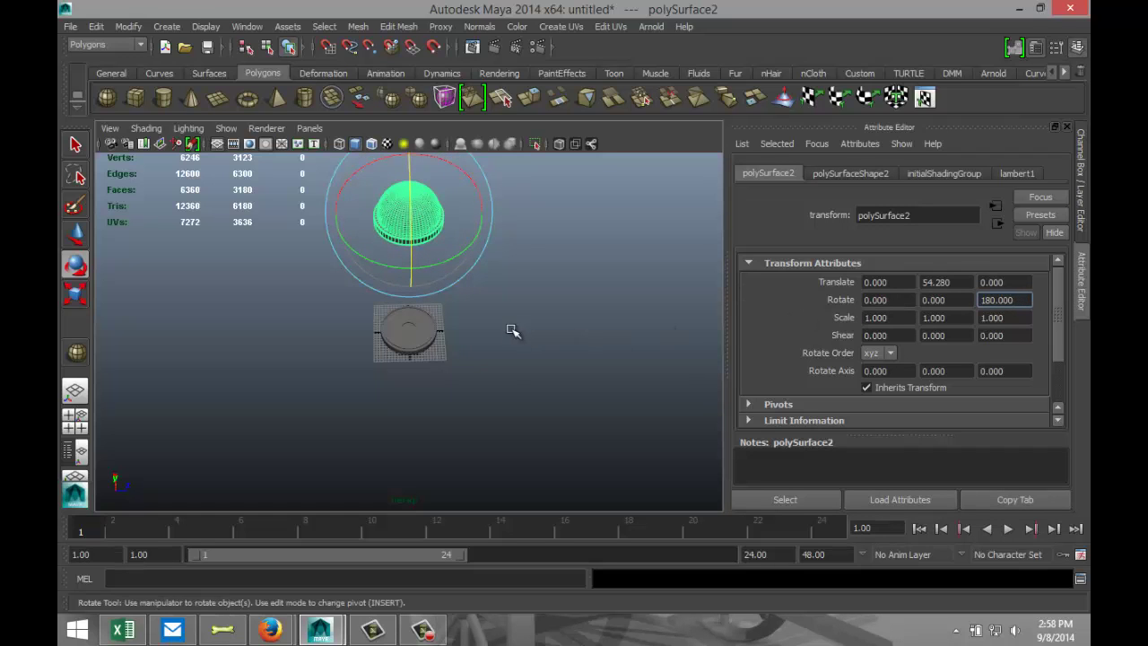
# Step: Move the flipped duplicate straight down to about 37.14 in Y, closer to the original mesh
pyautogui.keyDown('alt'); pyautogui.moveTo(512, 328); pyautogui.dragTo(528, 275); pyautogui.keyUp('alt')
pyautogui.keyDown('alt'); pyautogui.moveTo(532, 287); pyautogui.dragTo(556, 356, button='middle'); pyautogui.keyUp('alt')
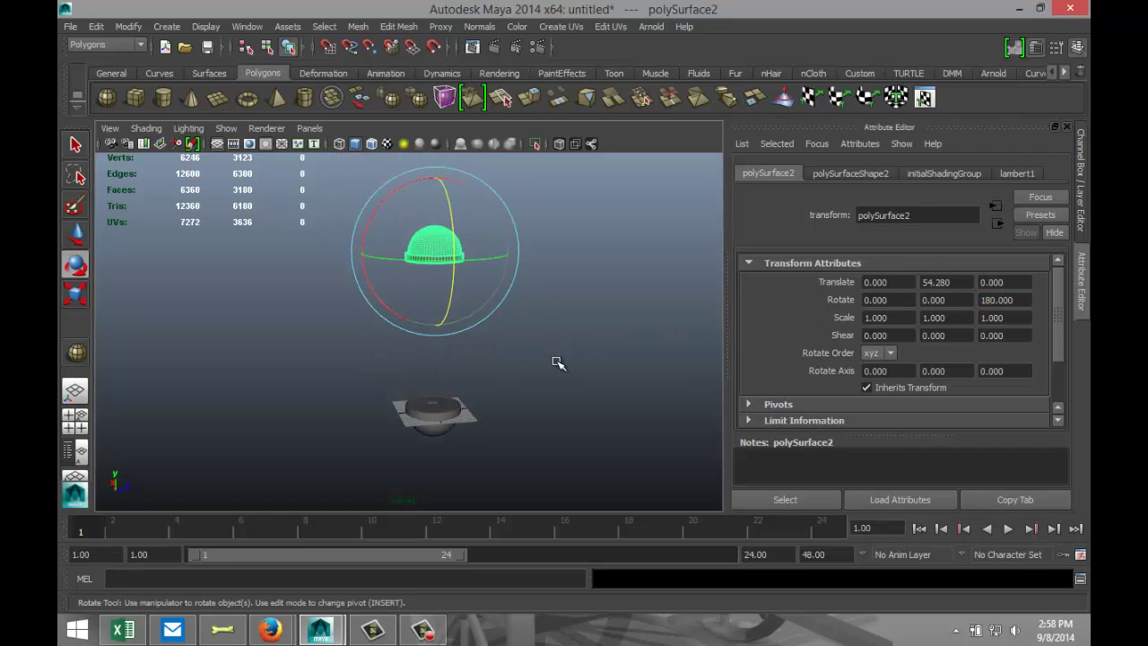
pyautogui.press('w')
pyautogui.moveTo(436, 207); pyautogui.dragTo(448, 255)
pyautogui.press('f')
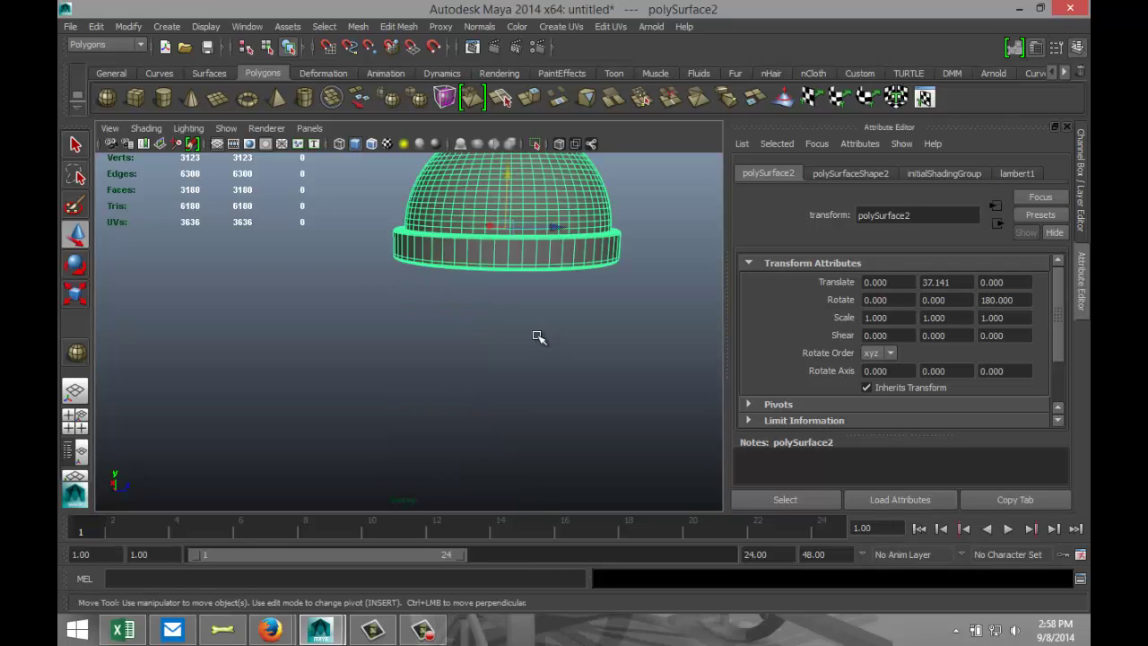
# Step: Select the ring of triangular faces around the pole at the top of the flipped dome
pyautogui.keyDown('alt'); pyautogui.moveTo(481, 334); pyautogui.dragTo(403, 402); pyautogui.keyUp('alt')
pyautogui.keyDown('alt'); pyautogui.moveTo(402, 403); pyautogui.dragTo(529, 417, button='right'); pyautogui.keyUp('alt')
pyautogui.moveTo(529, 418)
pyautogui.keyDown('alt'); pyautogui.mouseDown()
pyautogui.moveTo(487, 410)
pyautogui.moveTo(526, 400)
pyautogui.mouseUp(); pyautogui.keyUp('alt')
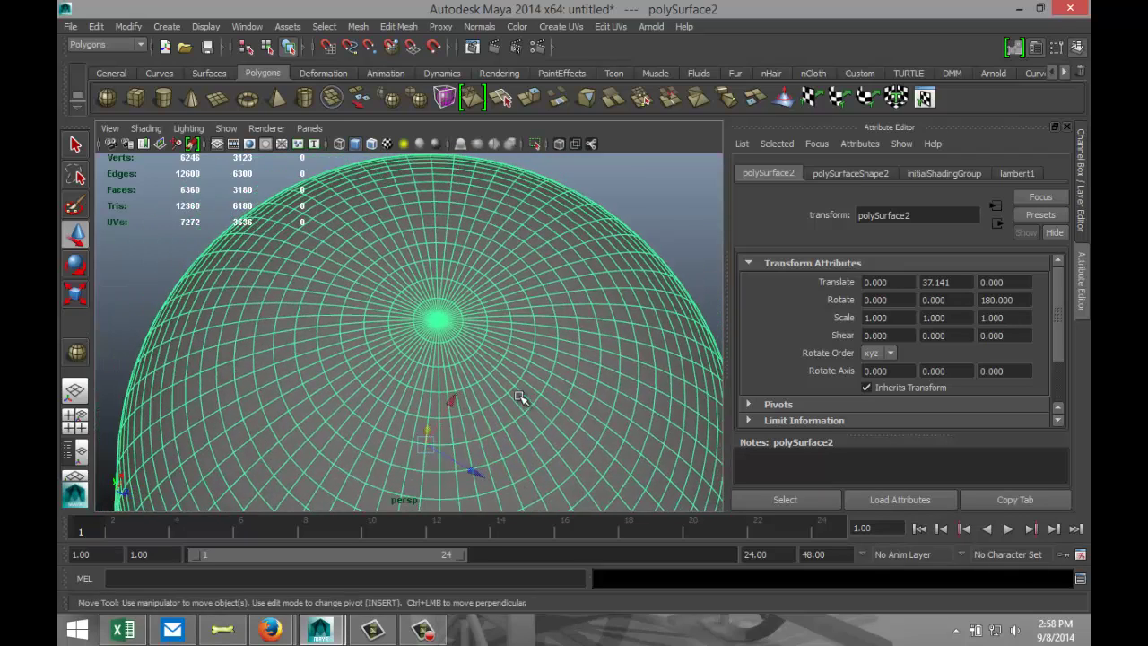
pyautogui.scroll(3, 523, 395)
pyautogui.moveTo(517, 314); pyautogui.dragTo(521, 360, button='right')
pyautogui.click(520, 360)
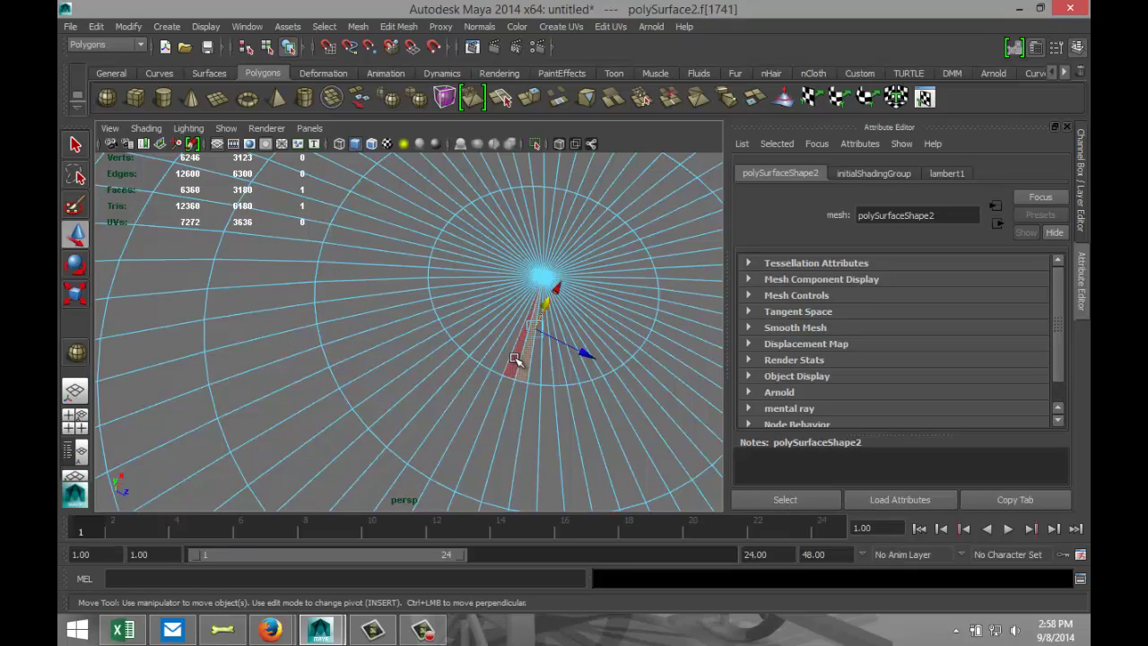
pyautogui.keyDown('shift'); pyautogui.click(517, 360); pyautogui.keyUp('shift')
pyautogui.keyDown('shift'); pyautogui.doubleClick(567, 318); pyautogui.keyUp('shift')
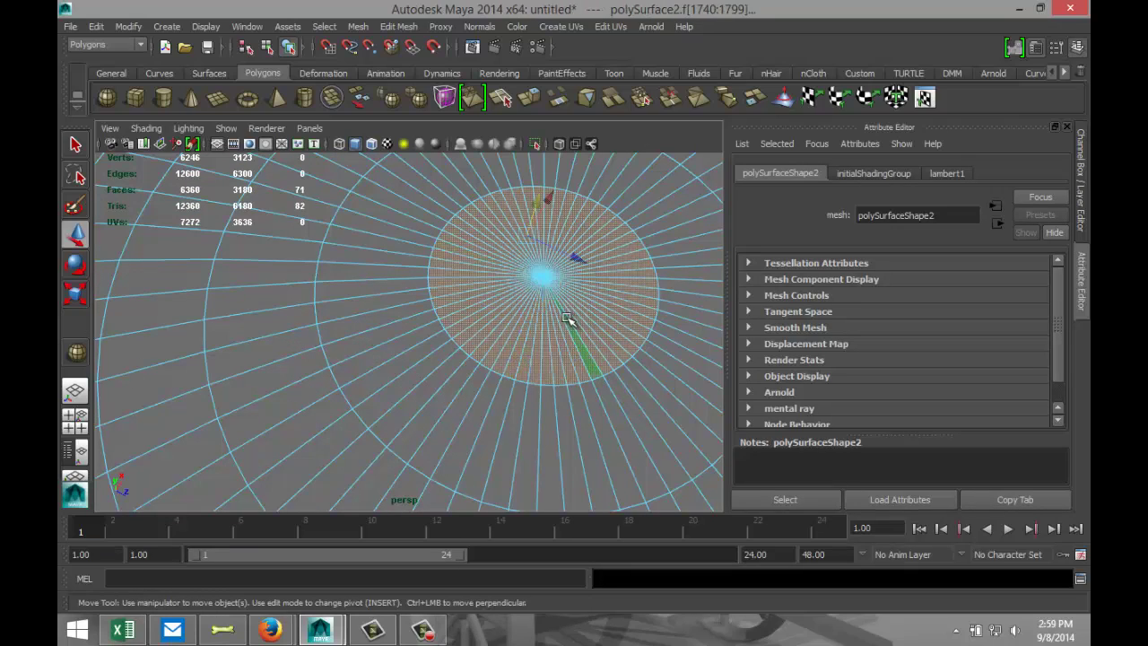
pyautogui.keyDown('alt'); pyautogui.moveTo(544, 328); pyautogui.dragTo(529, 265); pyautogui.keyUp('alt')
pyautogui.scroll(4, 462, 335)
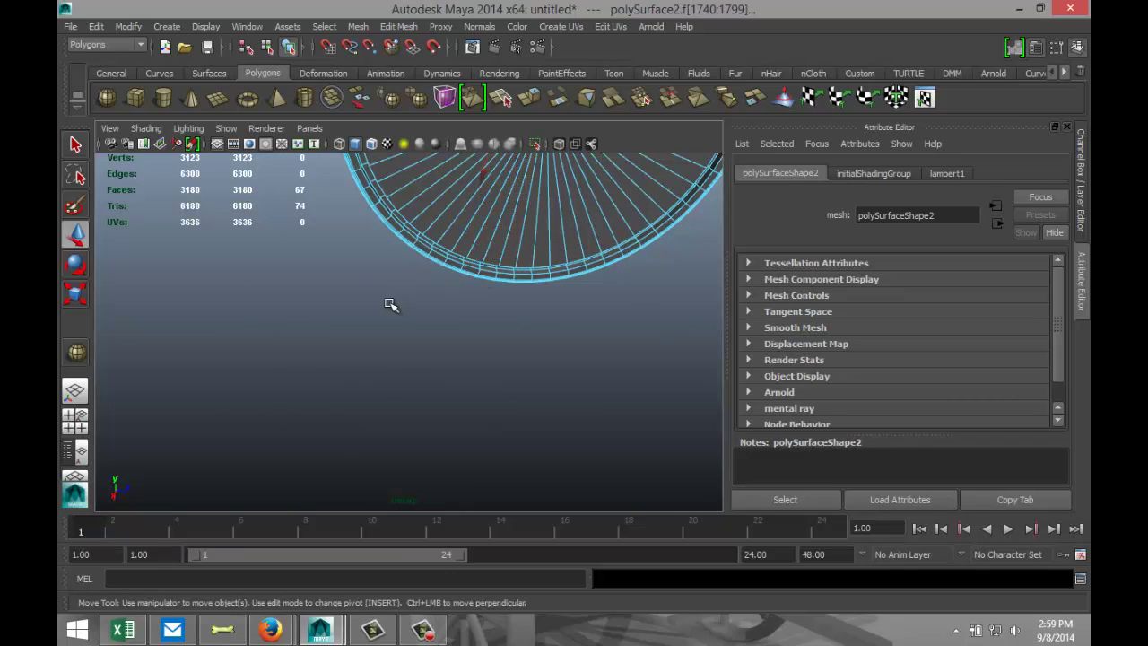
pyautogui.keyDown('alt'); pyautogui.moveTo(391, 305); pyautogui.dragTo(271, 421); pyautogui.keyUp('alt')
pyautogui.scroll(3, 459, 420)
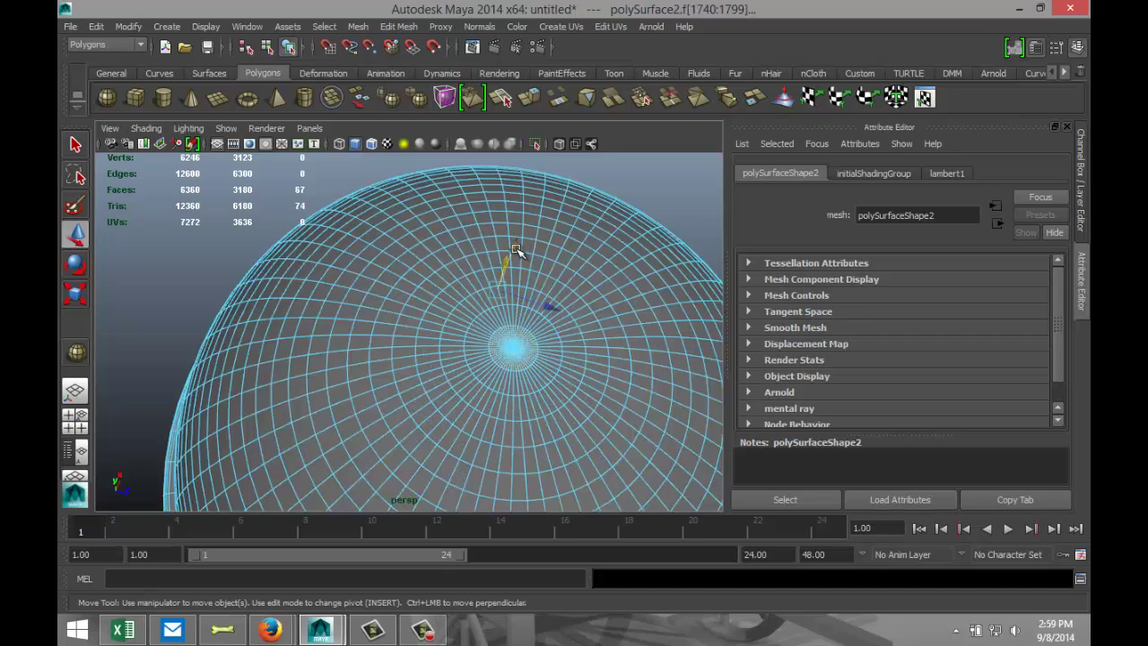
pyautogui.keyDown('alt'); pyautogui.moveTo(504, 303); pyautogui.dragTo(525, 357); pyautogui.keyUp('alt')
pyautogui.keyDown('alt'); pyautogui.moveTo(522, 344); pyautogui.dragTo(451, 423, button='middle'); pyautogui.keyUp('alt')
pyautogui.keyDown('alt'); pyautogui.moveTo(450, 423); pyautogui.dragTo(413, 305); pyautogui.keyUp('alt')
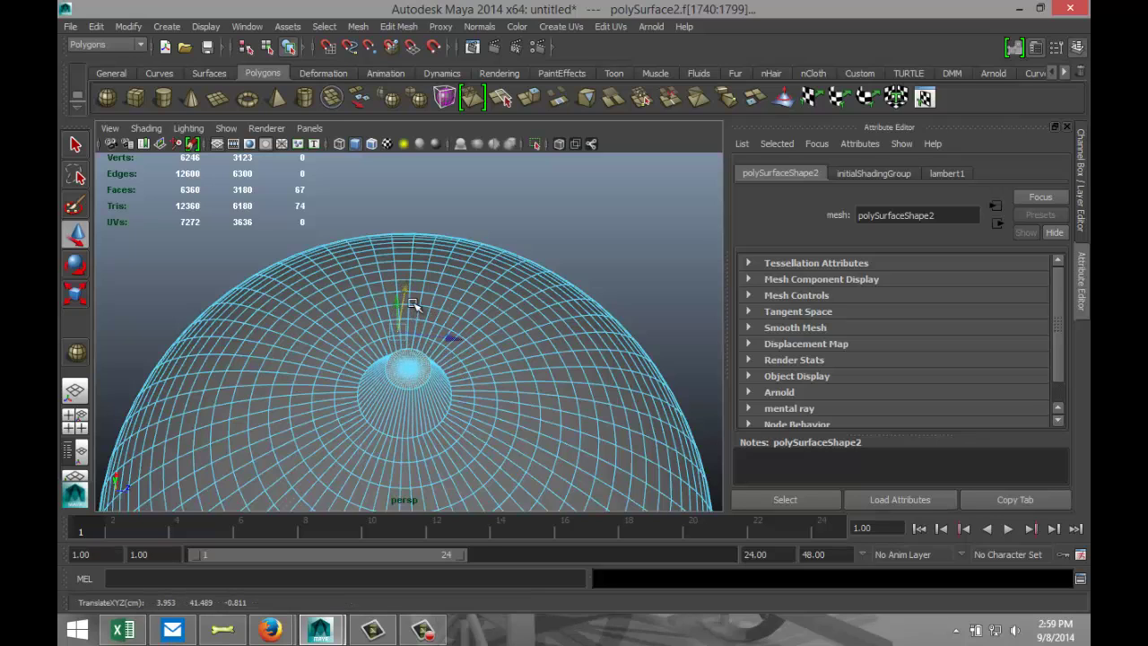
pyautogui.hotkey('ctrl', 'z')
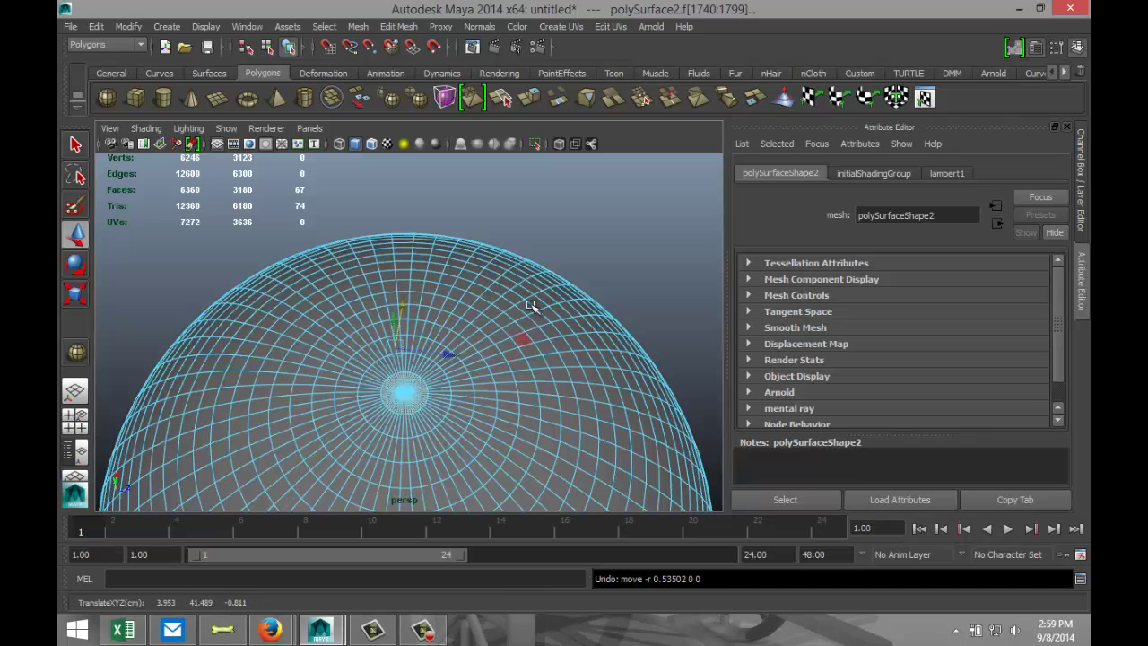
pyautogui.click(401, 27)
pyautogui.click(426, 82)
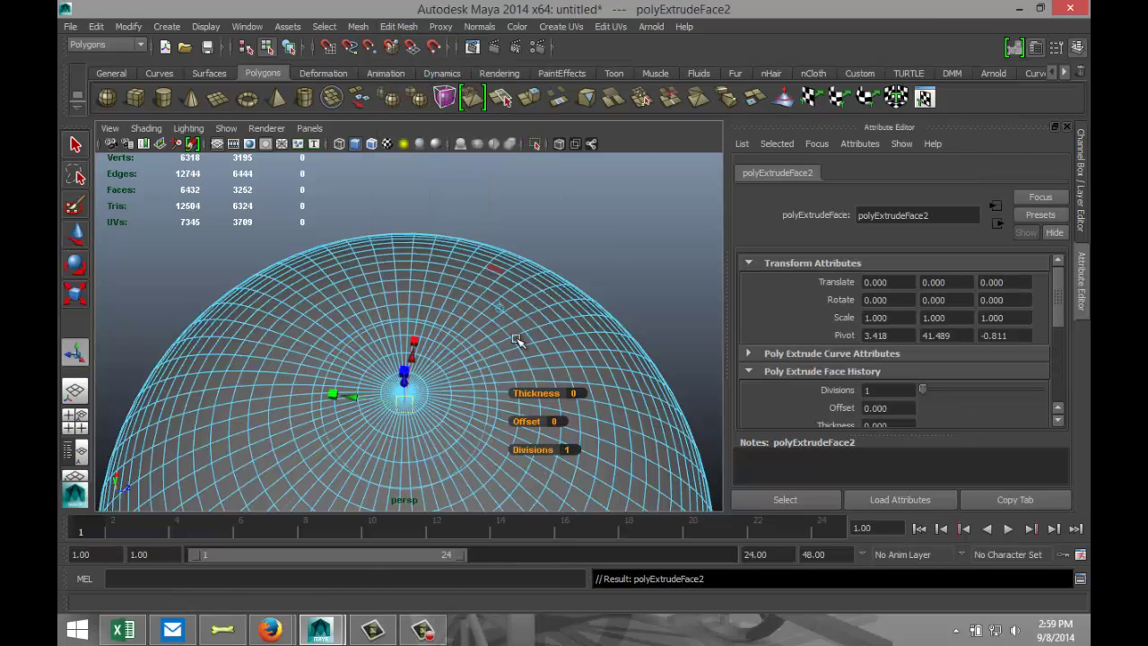
pyautogui.press('w')
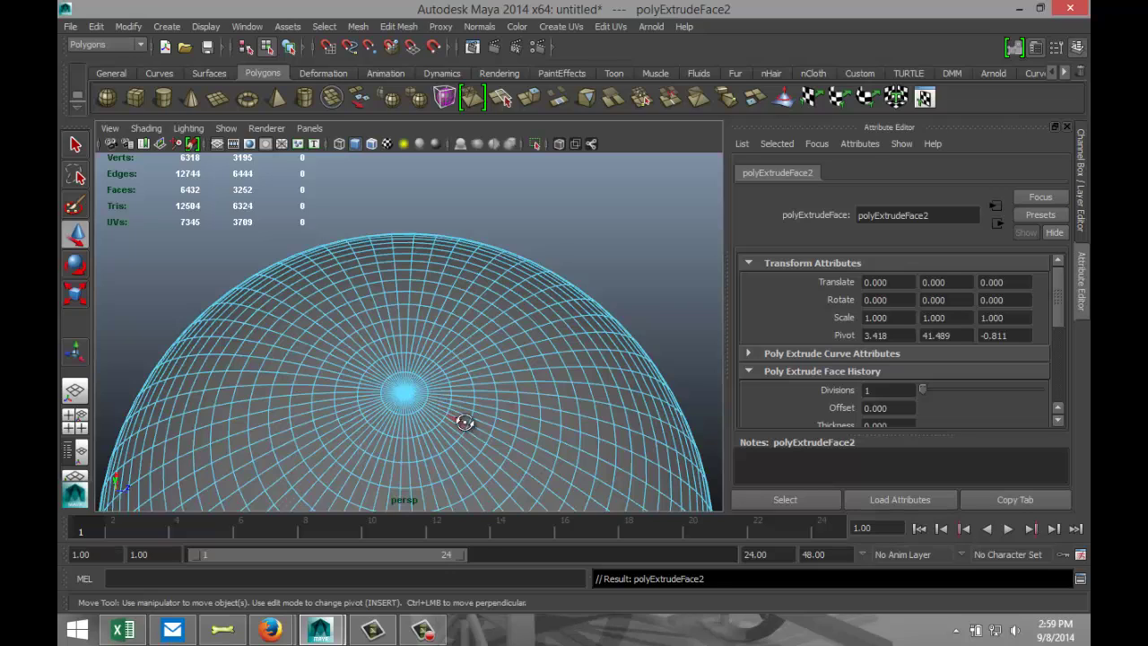
pyautogui.keyDown('alt'); pyautogui.moveTo(466, 423); pyautogui.dragTo(455, 398); pyautogui.keyUp('alt')
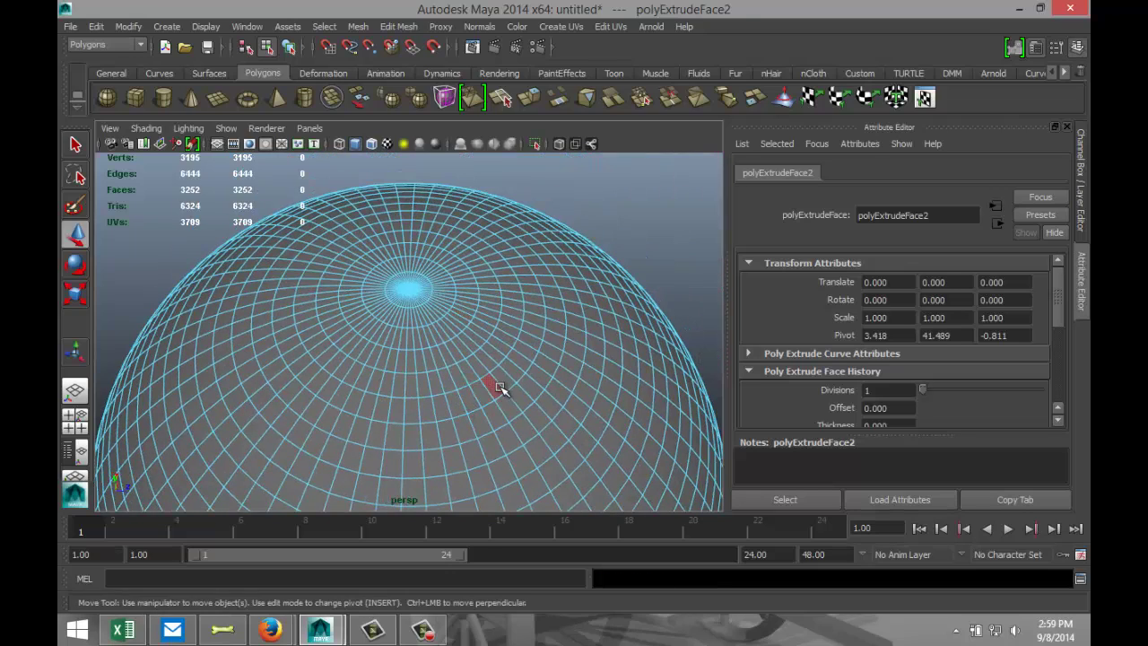
pyautogui.hotkey('ctrl', 'z')
pyautogui.moveTo(405, 260); pyautogui.dragTo(402, 248)
pyautogui.hotkey('ctrl', 'z')
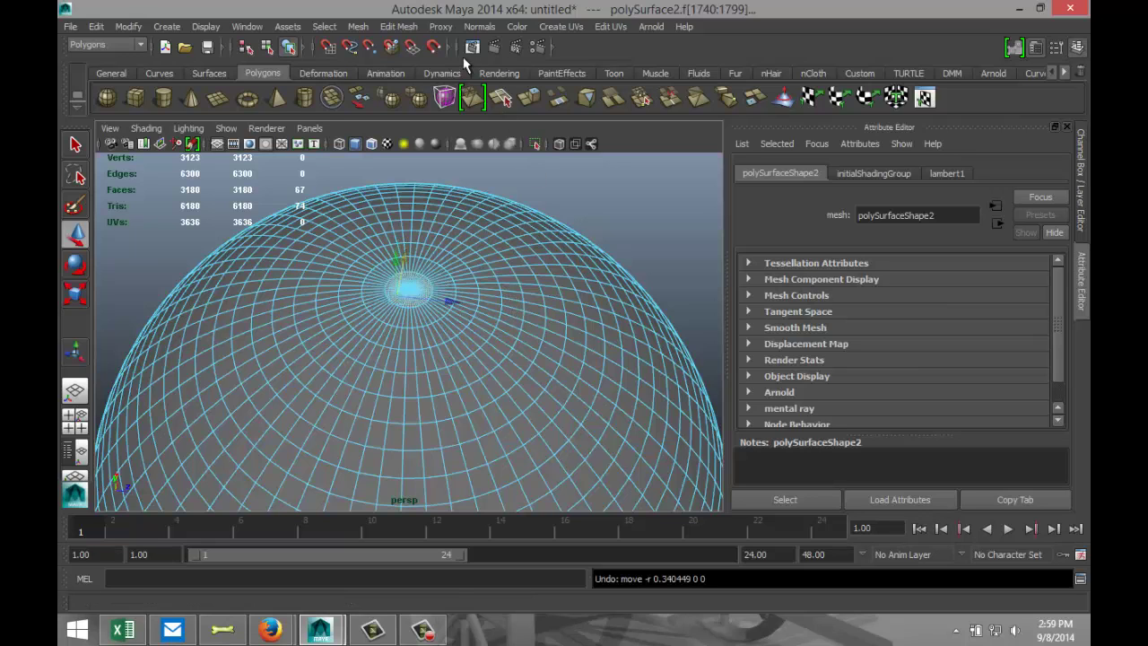
# Step: Extrude the selected pole faces and pull them upward out of the dome to start a short round stem
pyautogui.click(399, 27)
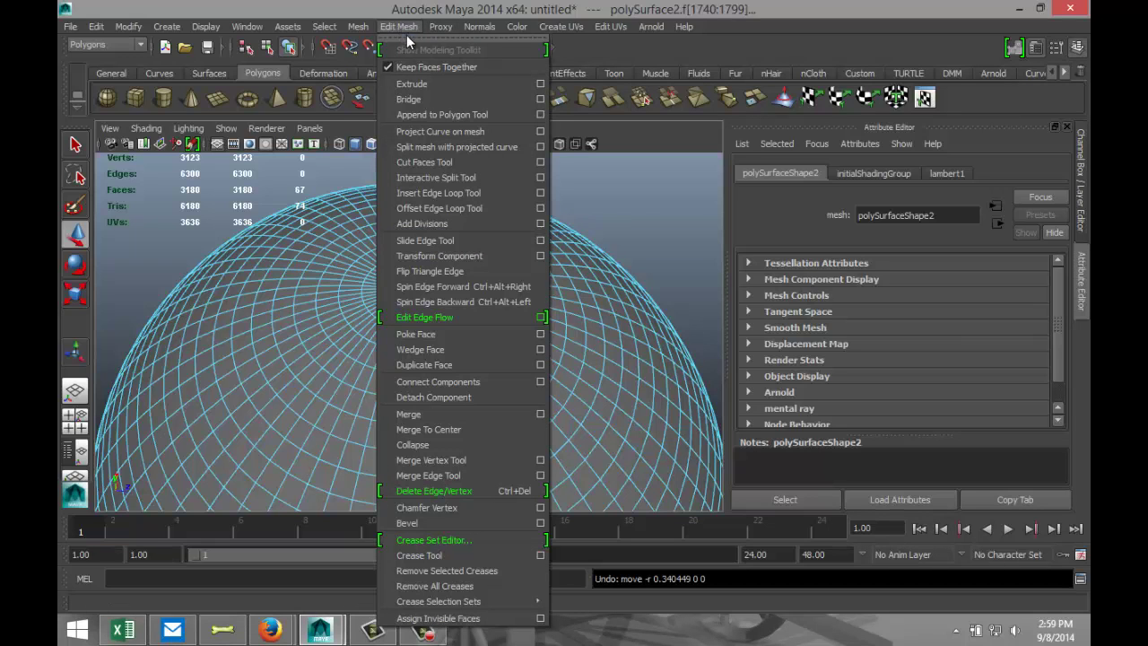
pyautogui.click(419, 84)
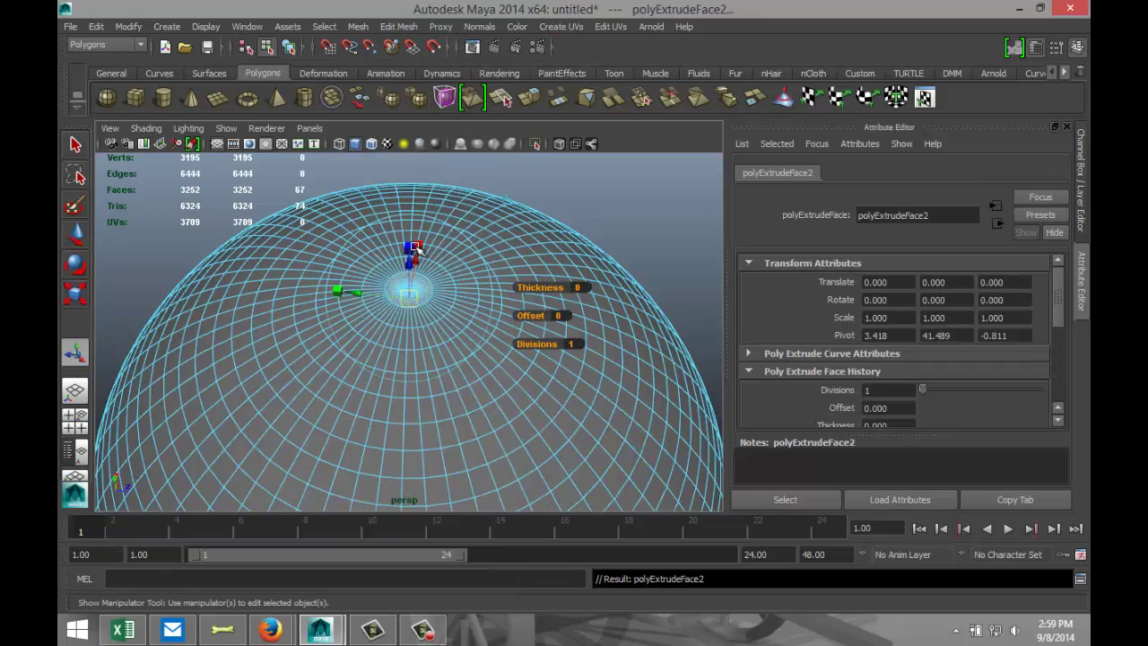
pyautogui.press('w')
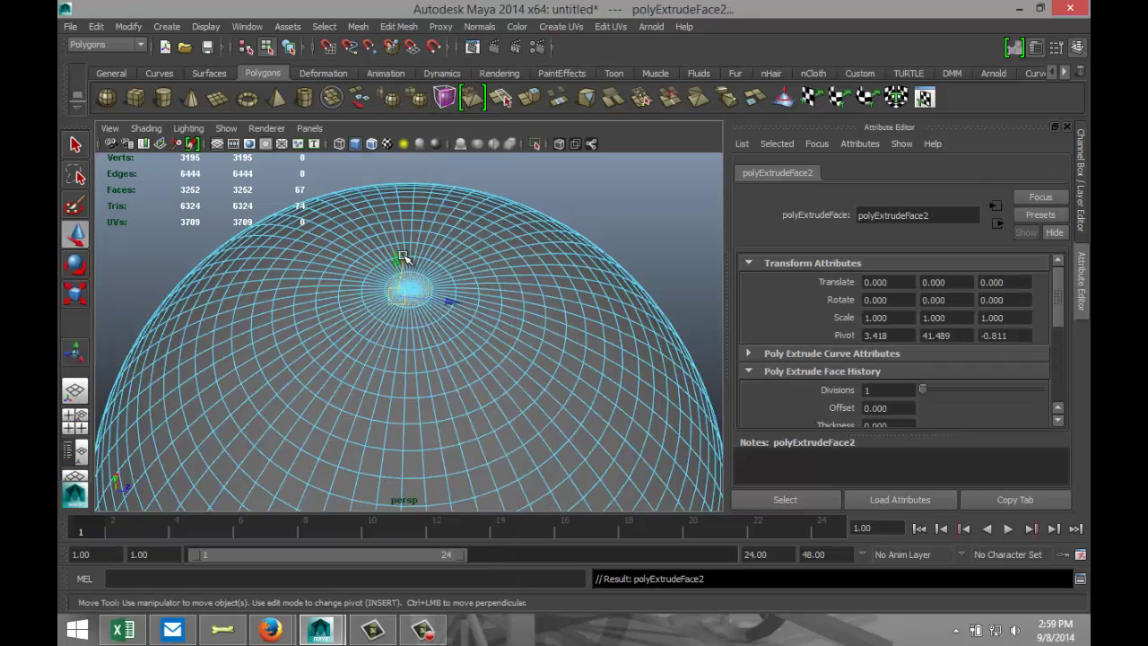
pyautogui.moveTo(403, 258); pyautogui.dragTo(403, 240)
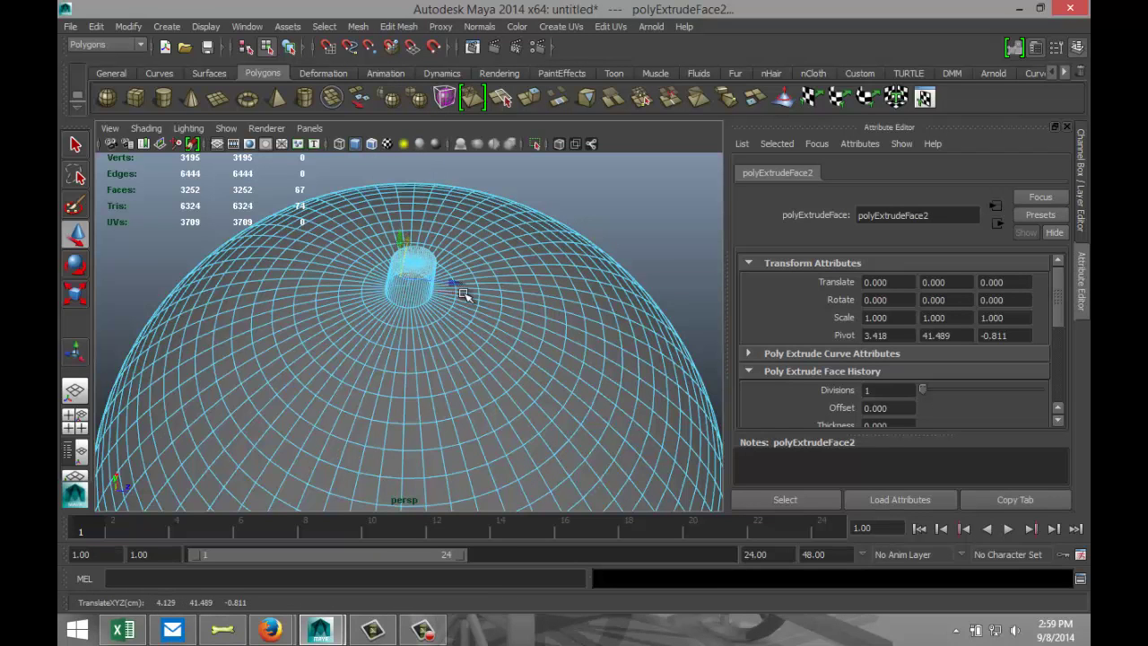
# Step: Raise the extruded faces further so the stem stands clearly above the top of the dome
pyautogui.keyDown('alt'); pyautogui.moveTo(464, 294); pyautogui.dragTo(467, 261); pyautogui.keyUp('alt')
pyautogui.scroll(-3, 464, 274)
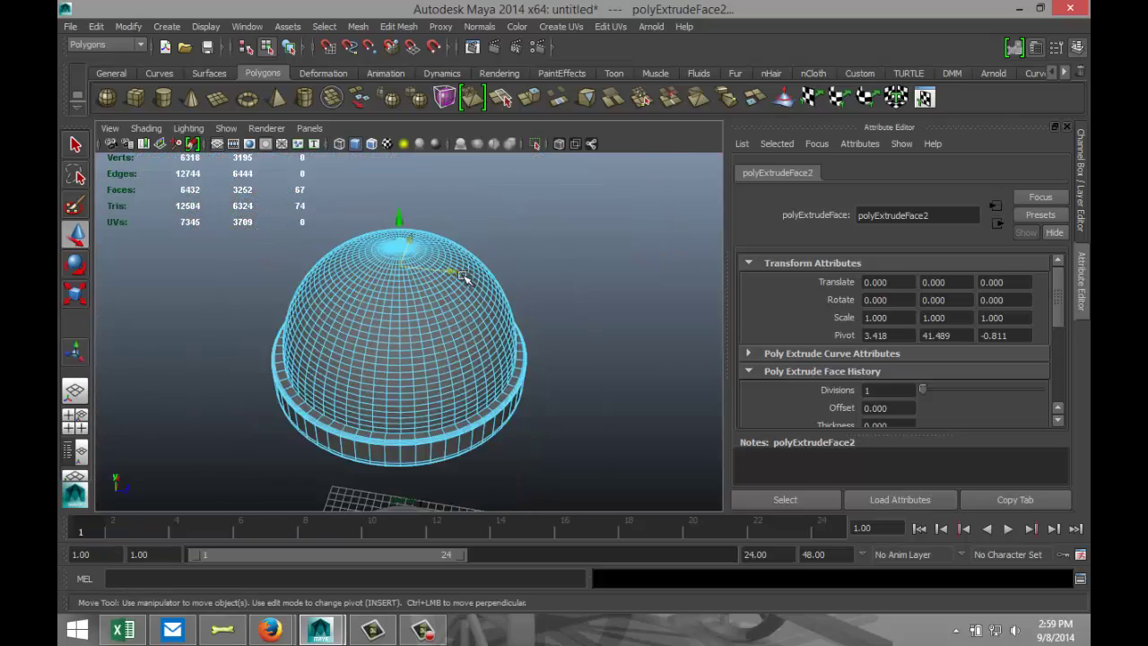
pyautogui.keyDown('alt'); pyautogui.moveTo(463, 278); pyautogui.dragTo(503, 339, button='right'); pyautogui.keyUp('alt')
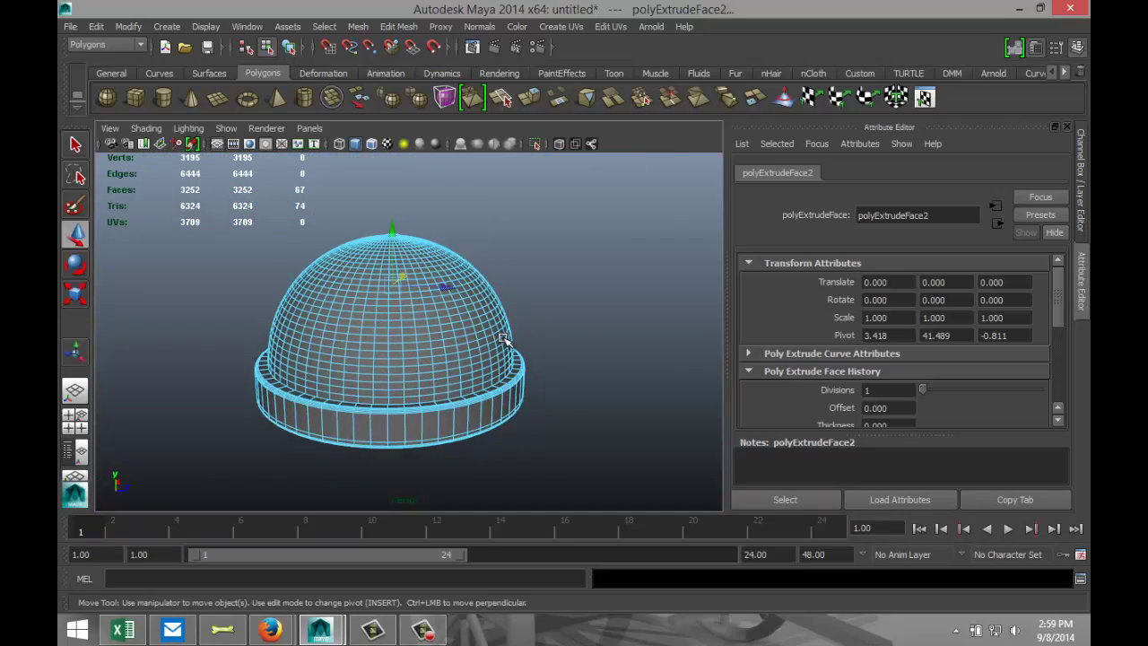
pyautogui.scroll(4, 502, 340)
pyautogui.scroll(-2, 461, 289)
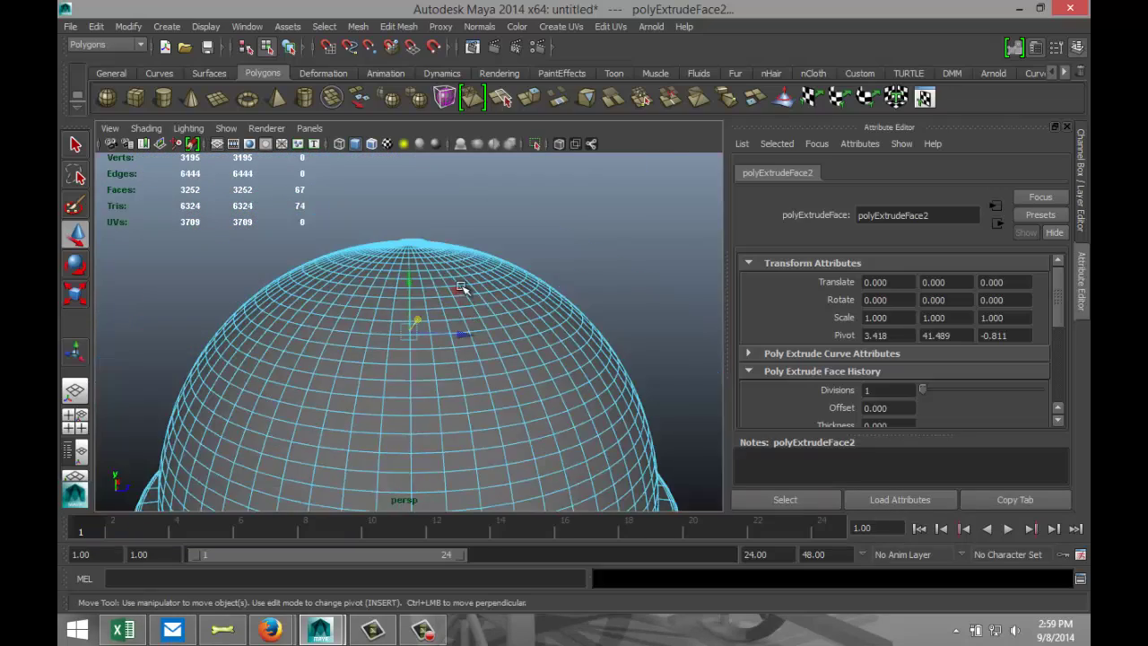
pyautogui.keyDown('alt'); pyautogui.moveTo(450, 324); pyautogui.dragTo(482, 356); pyautogui.keyUp('alt')
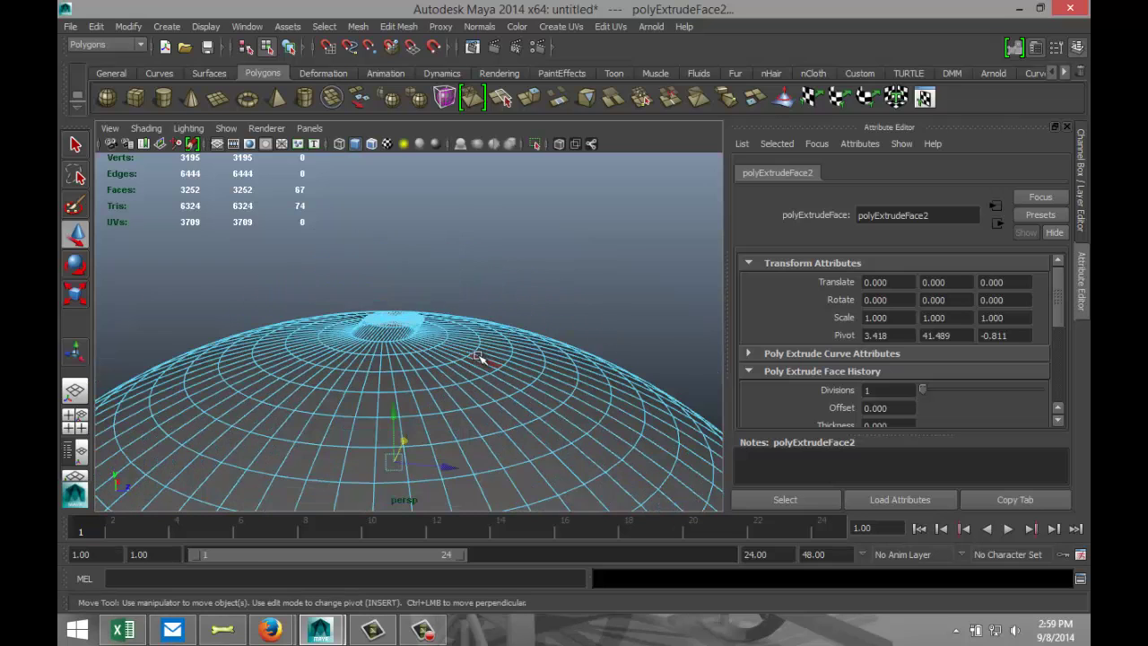
pyautogui.moveTo(391, 427); pyautogui.dragTo(388, 405)
pyautogui.keyDown('alt'); pyautogui.moveTo(487, 350); pyautogui.dragTo(494, 321); pyautogui.keyUp('alt')
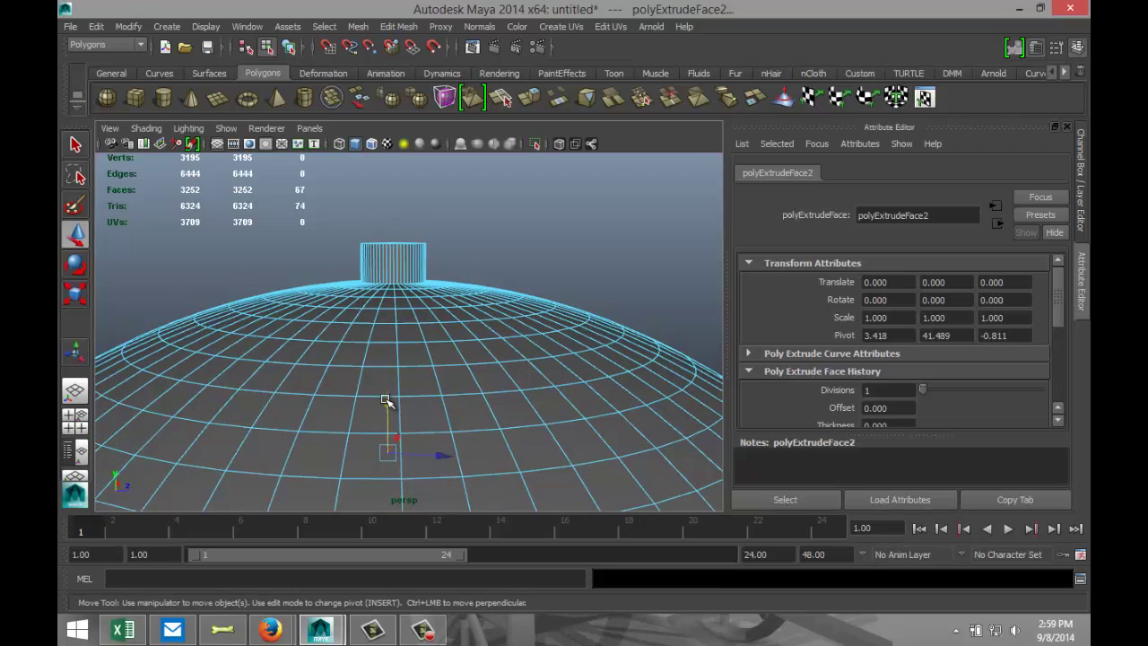
pyautogui.moveTo(385, 400); pyautogui.dragTo(388, 392)
pyautogui.scroll(-10, 400, 386)
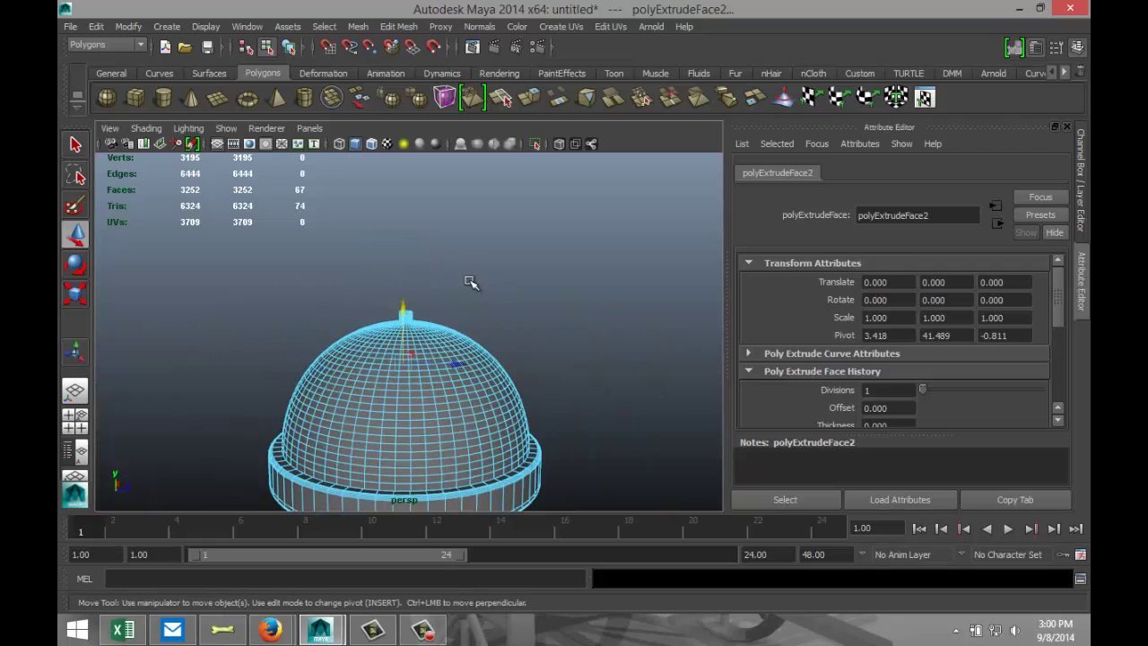
# Step: Create a small polygon sphere beside the dome and raise it to about 41.93 in Y
pyautogui.click(107, 97)
pyautogui.moveTo(626, 467); pyautogui.dragTo(652, 476)
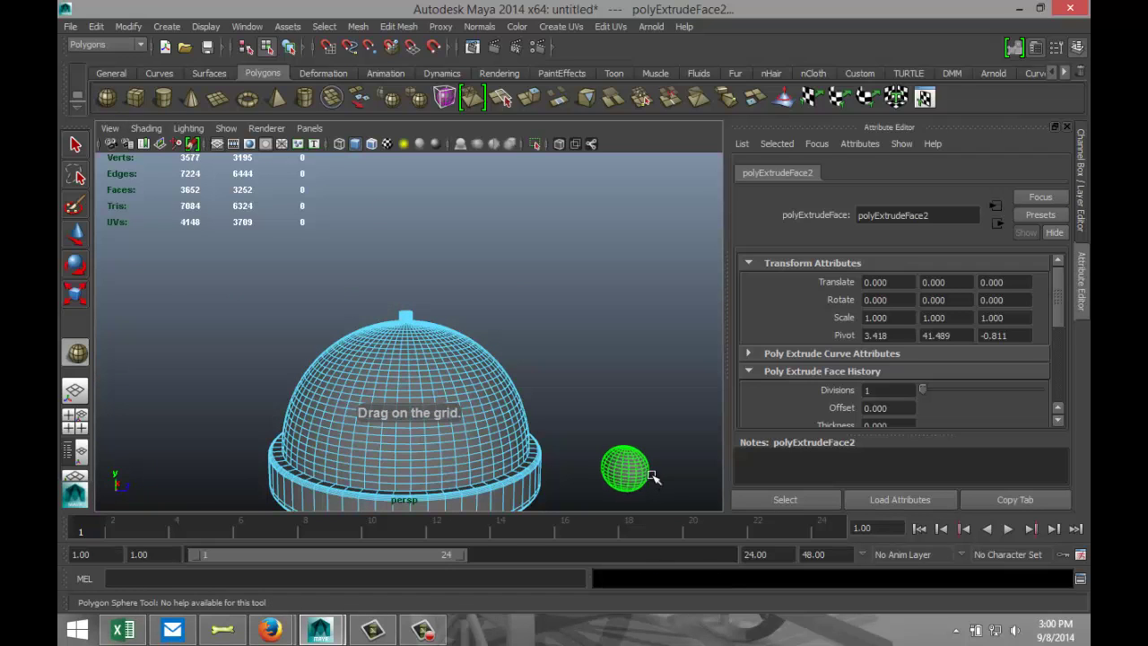
pyautogui.press('w')
pyautogui.moveTo(628, 429); pyautogui.dragTo(655, 242)
# Step: Place the new sphere at the origin by setting its X, Y and Z translation to 0
pyautogui.click(880, 283)
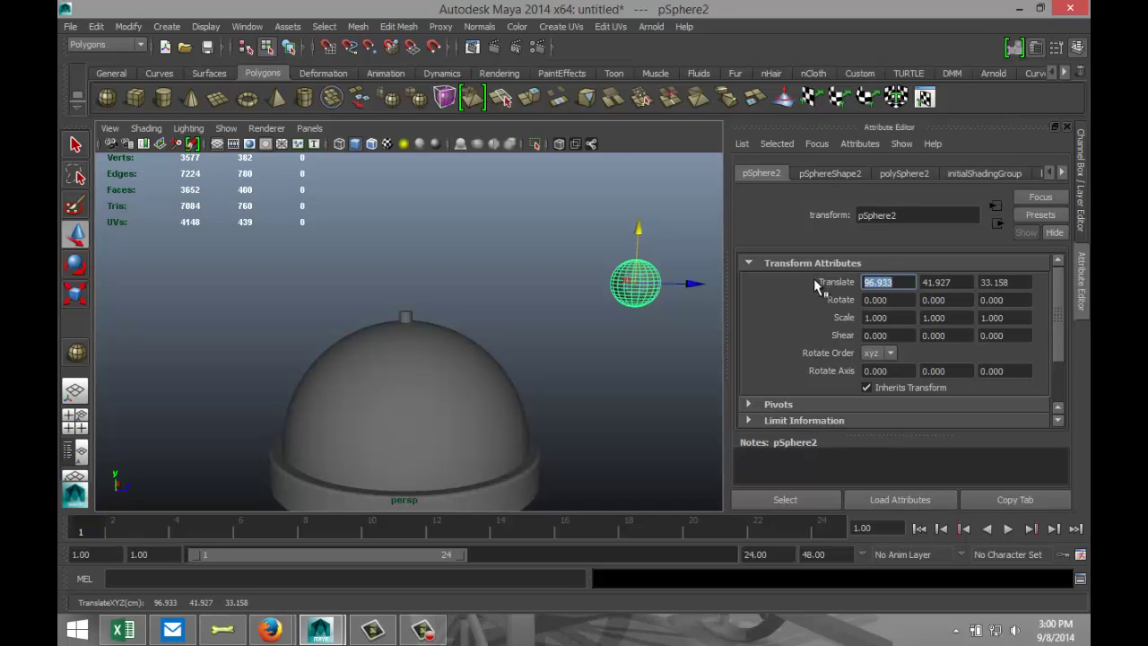
pyautogui.write('0')
pyautogui.press('Tab')
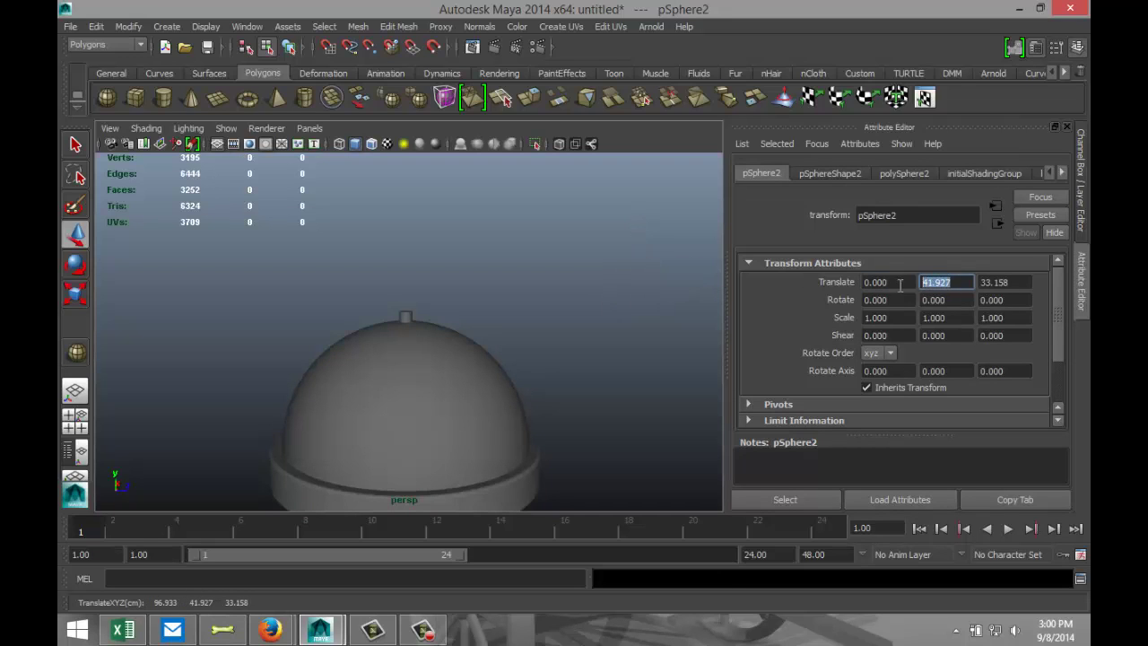
pyautogui.write('0')
pyautogui.press('Tab')
pyautogui.write('0')
pyautogui.press('Return')
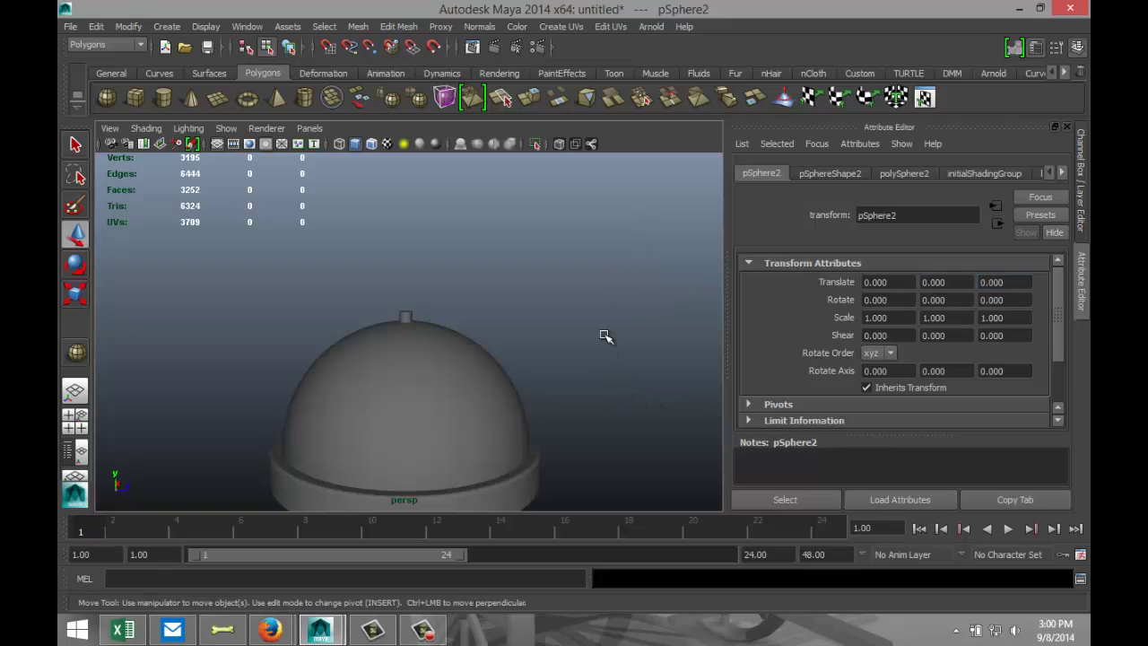
# Step: Deselect everything and switch the viewport to wireframe display to see the sphere inside the lower bowl
pyautogui.click(585, 342)
pyautogui.scroll(-3, 484, 392)
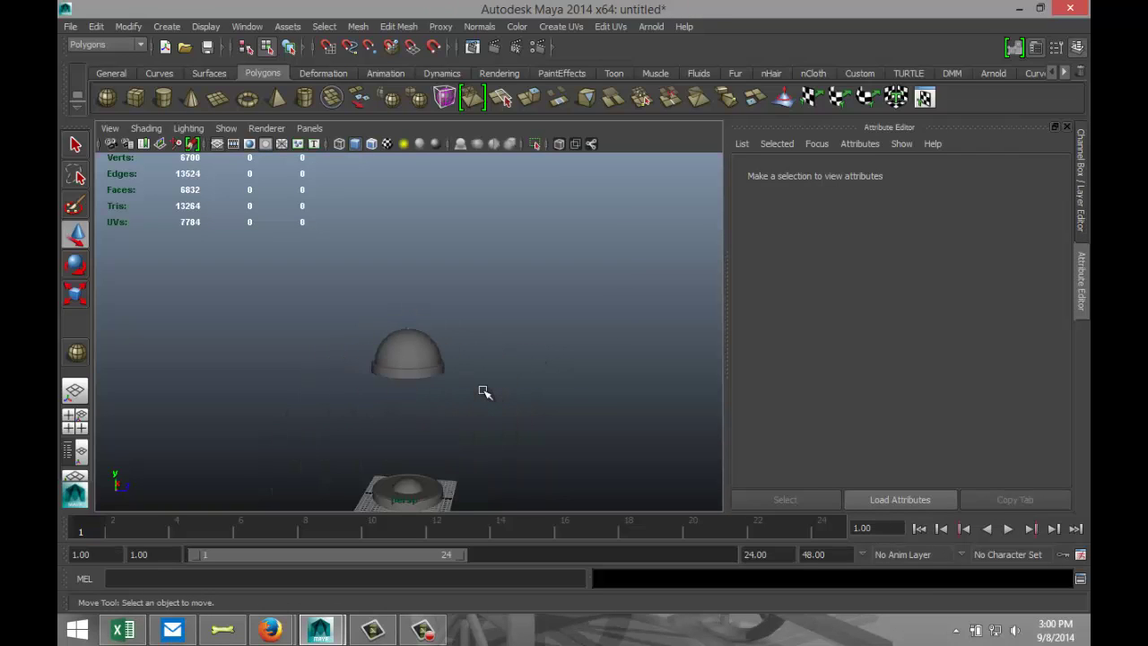
pyautogui.scroll(4, 484, 392)
pyautogui.press('4')
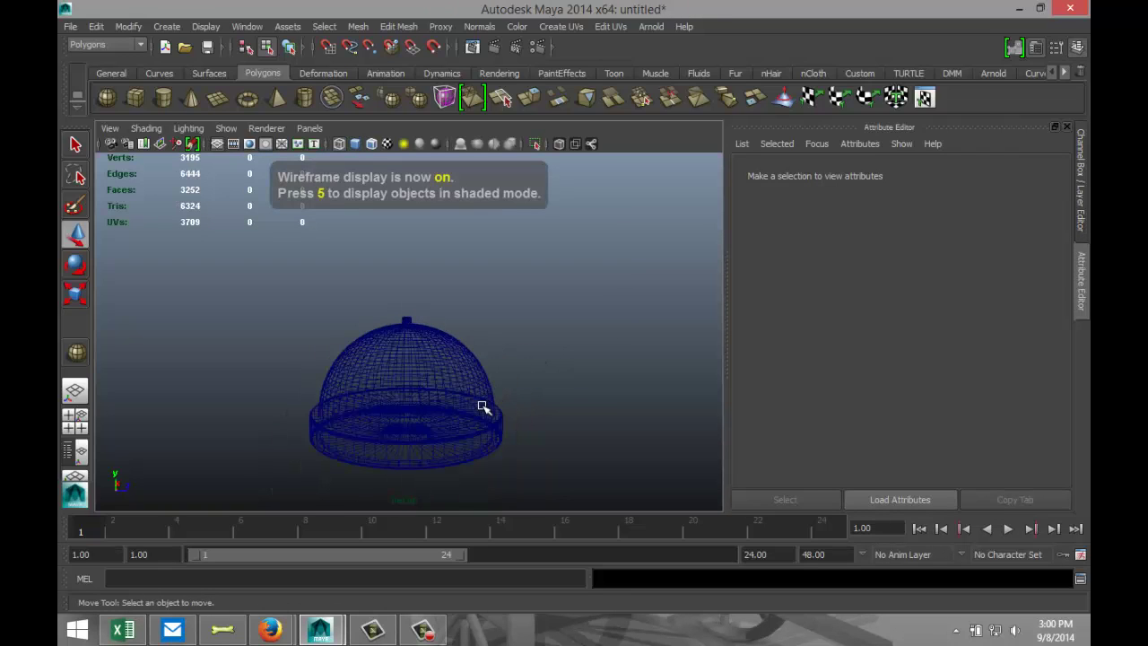
pyautogui.keyDown('alt'); pyautogui.moveTo(502, 415); pyautogui.dragTo(544, 359, button='middle'); pyautogui.keyUp('alt')
pyautogui.scroll(3, 472, 343)
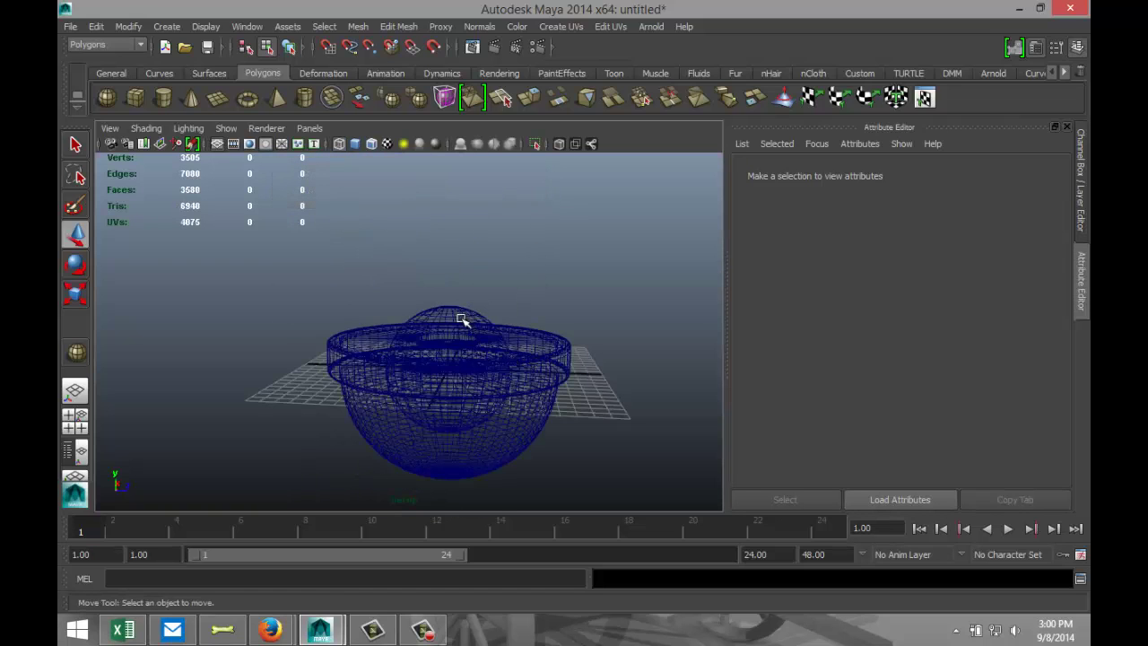
# Step: Select the whole sphere in object mode and raise it above the dome's stem to about 51.97 in Y
pyautogui.scroll(3, 490, 362)
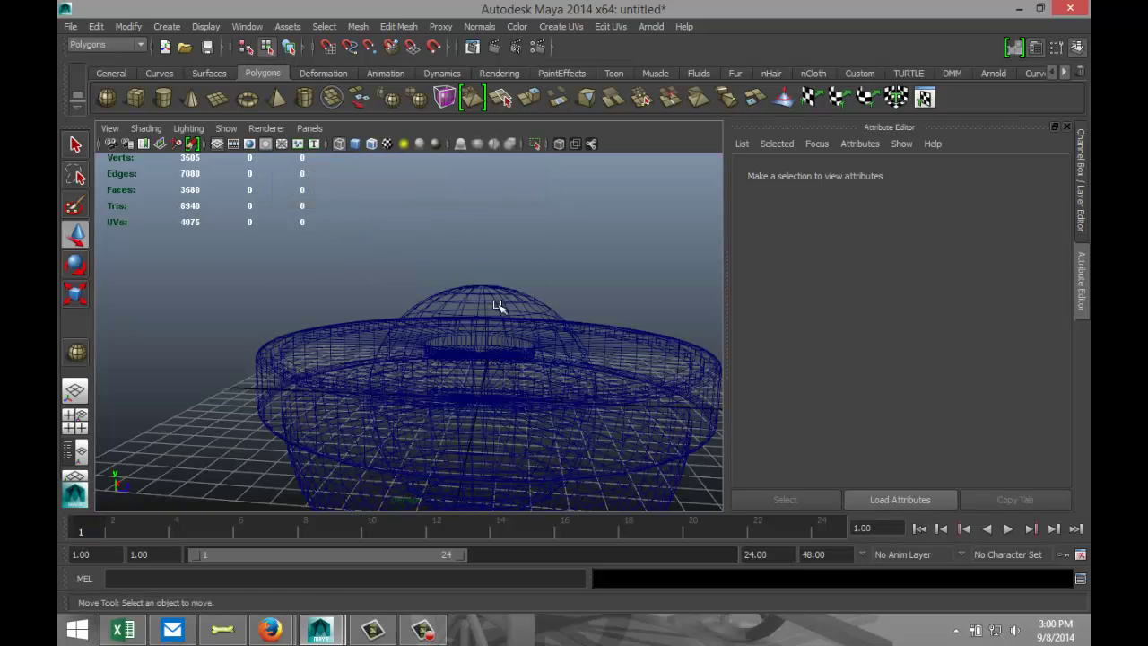
pyautogui.click(498, 306)
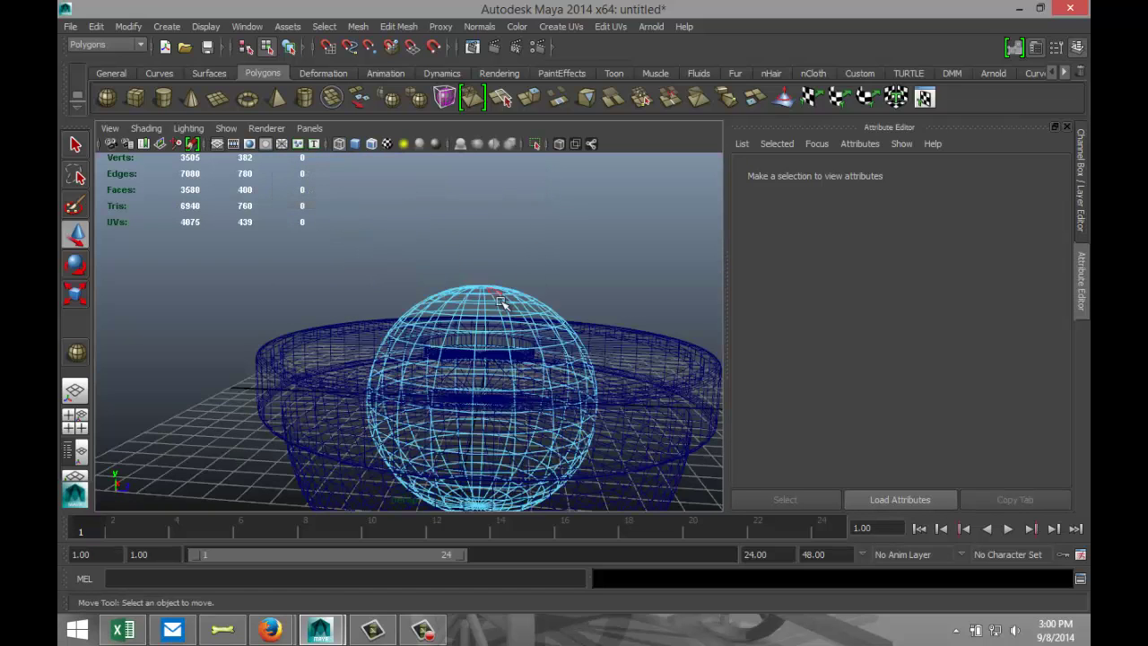
pyautogui.scroll(-5, 571, 365)
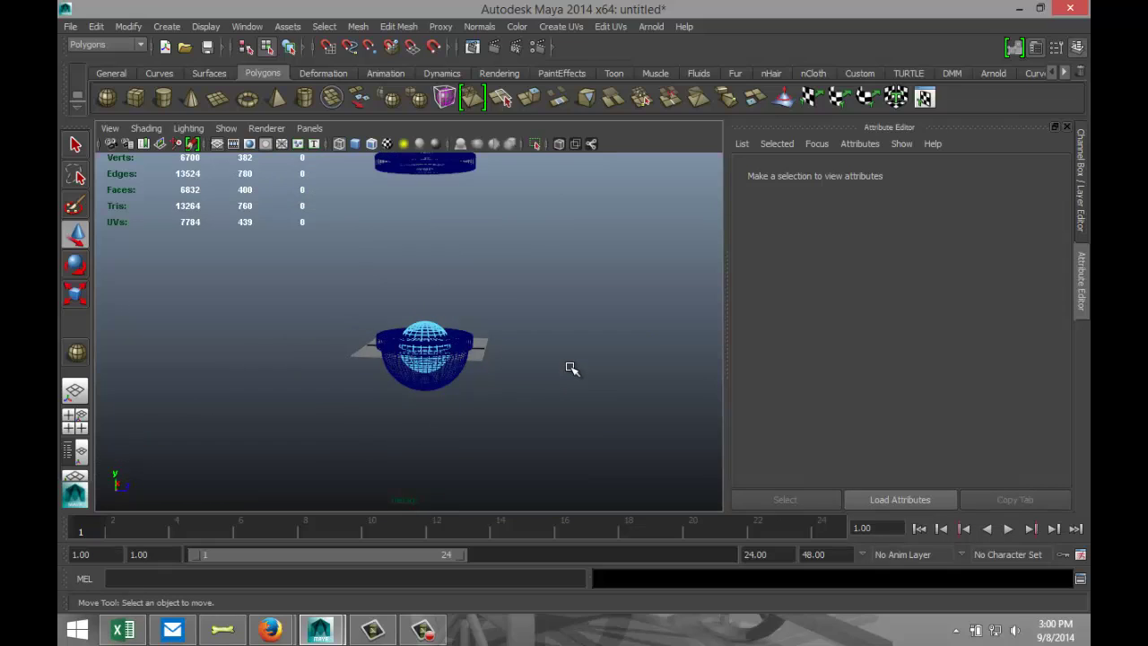
pyautogui.scroll(-2, 571, 368)
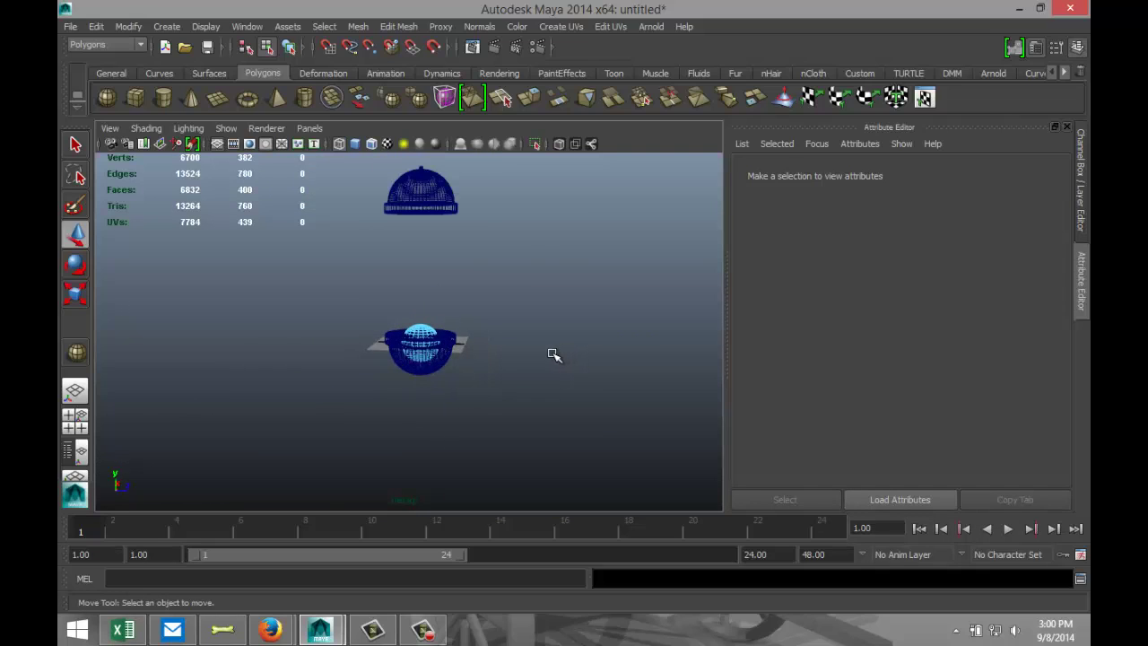
pyautogui.moveTo(417, 332); pyautogui.dragTo(487, 269, button='right')
pyautogui.click(423, 328)
pyautogui.moveTo(420, 293); pyautogui.dragTo(421, 108)
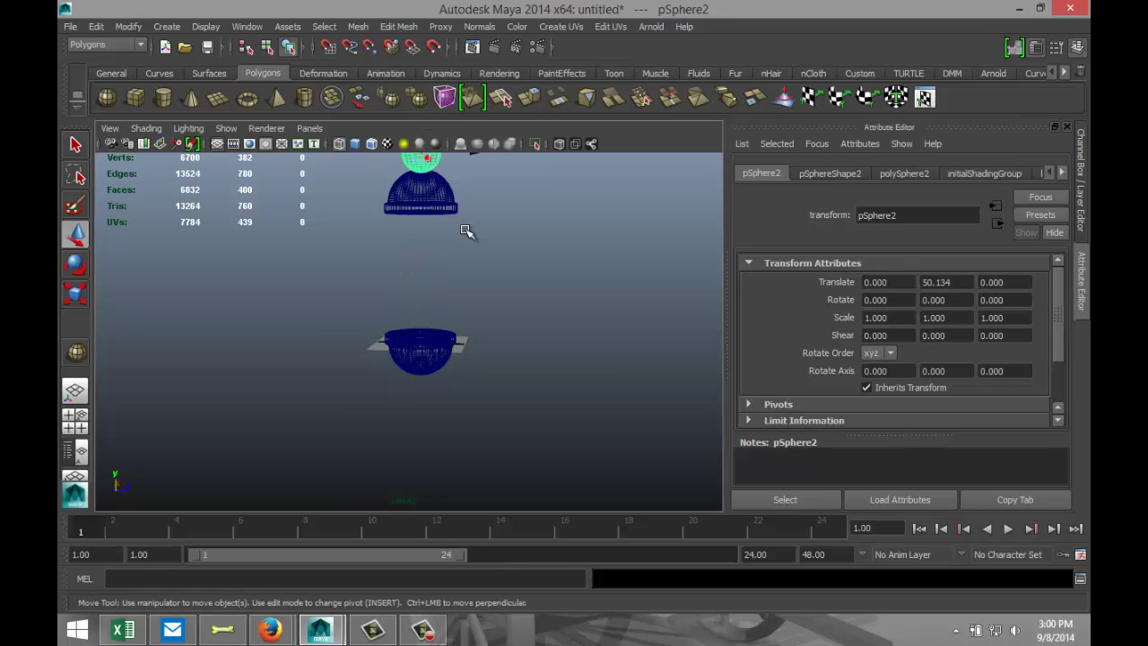
pyautogui.press('f')
pyautogui.moveTo(402, 277); pyautogui.dragTo(412, 244)
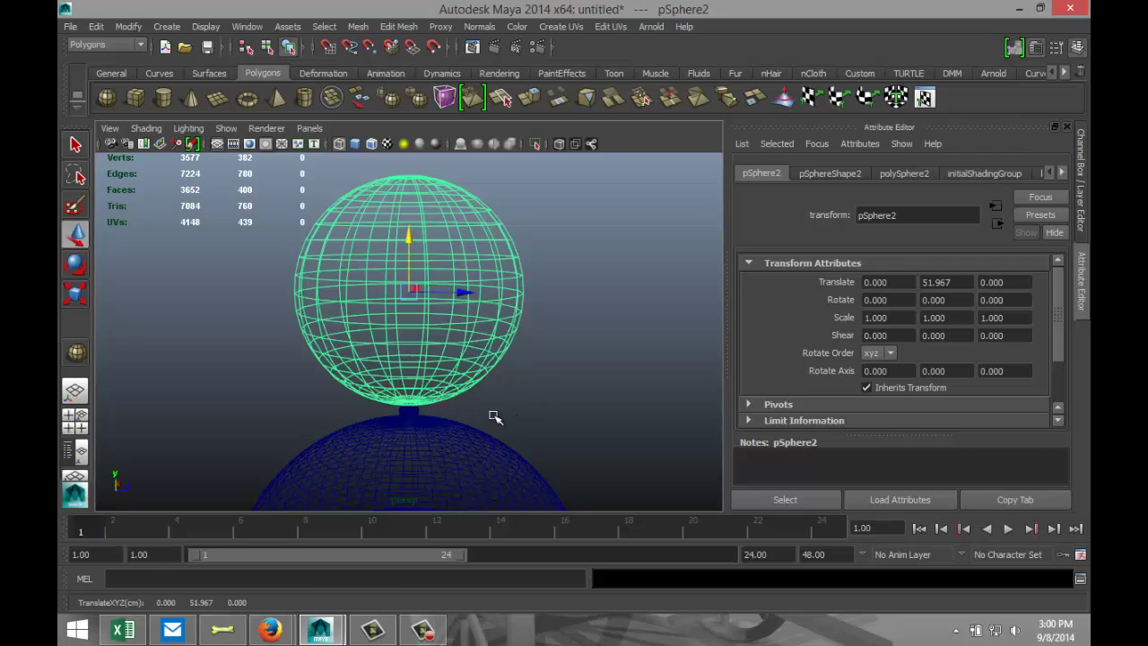
# Step: Scale the sphere down uniformly to about 0.14 and set its axis and height subdivisions to 60
pyautogui.press('r')
pyautogui.moveTo(411, 294); pyautogui.dragTo(242, 301)
pyautogui.click(902, 175)
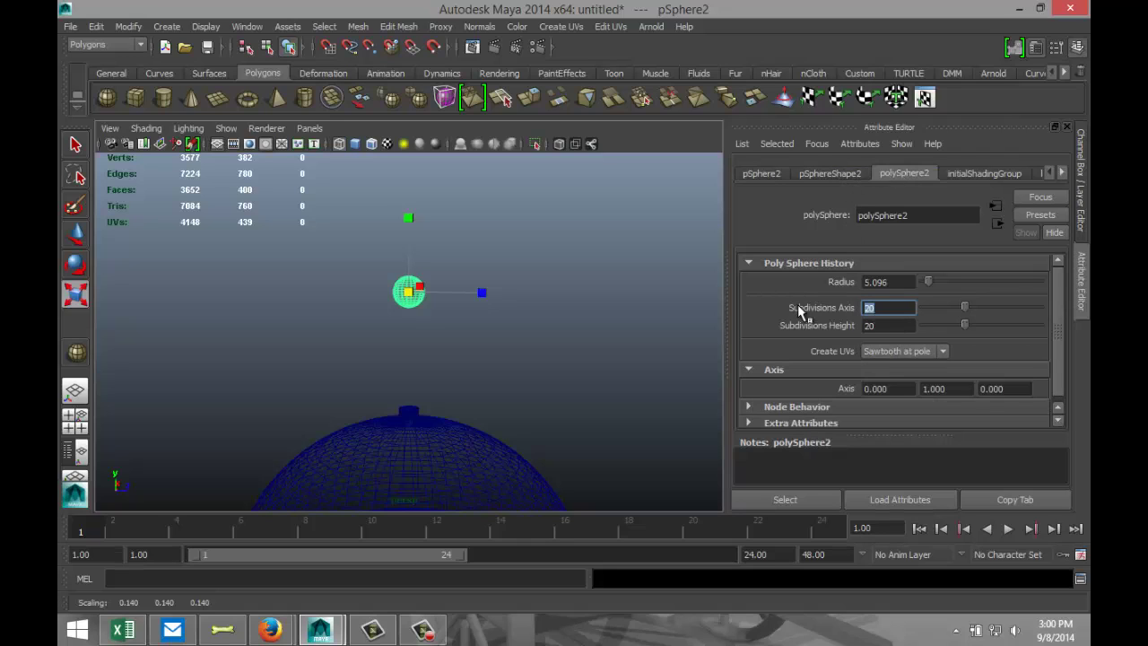
pyautogui.write('60')
pyautogui.press('Return')
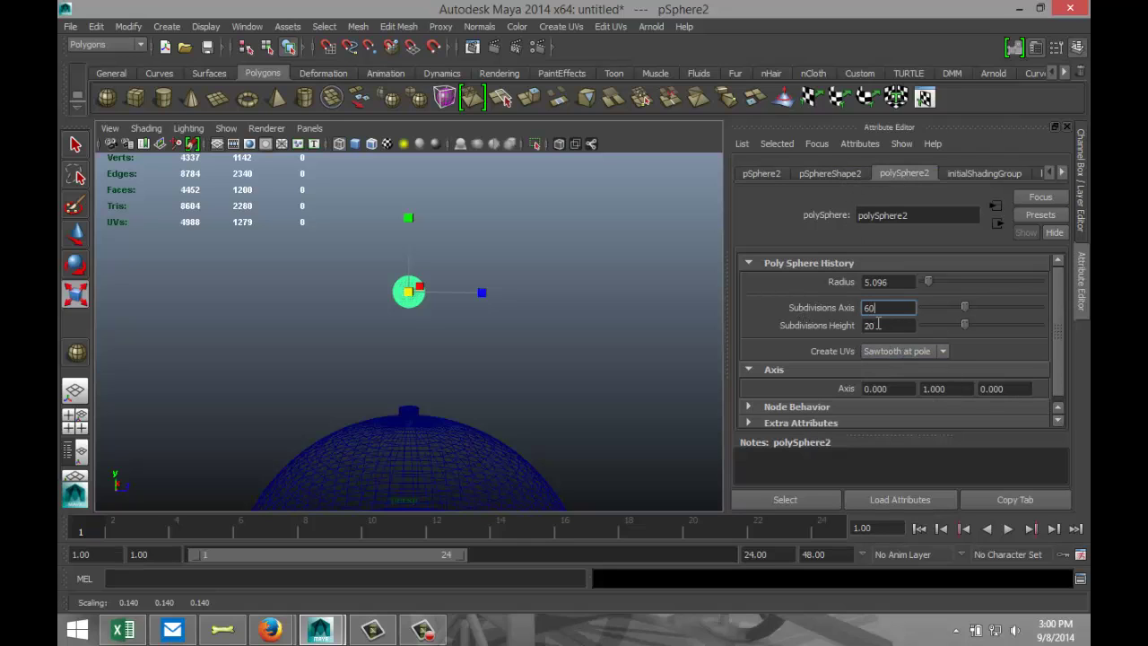
pyautogui.press('Tab')
pyautogui.write('60')
pyautogui.press('Return')
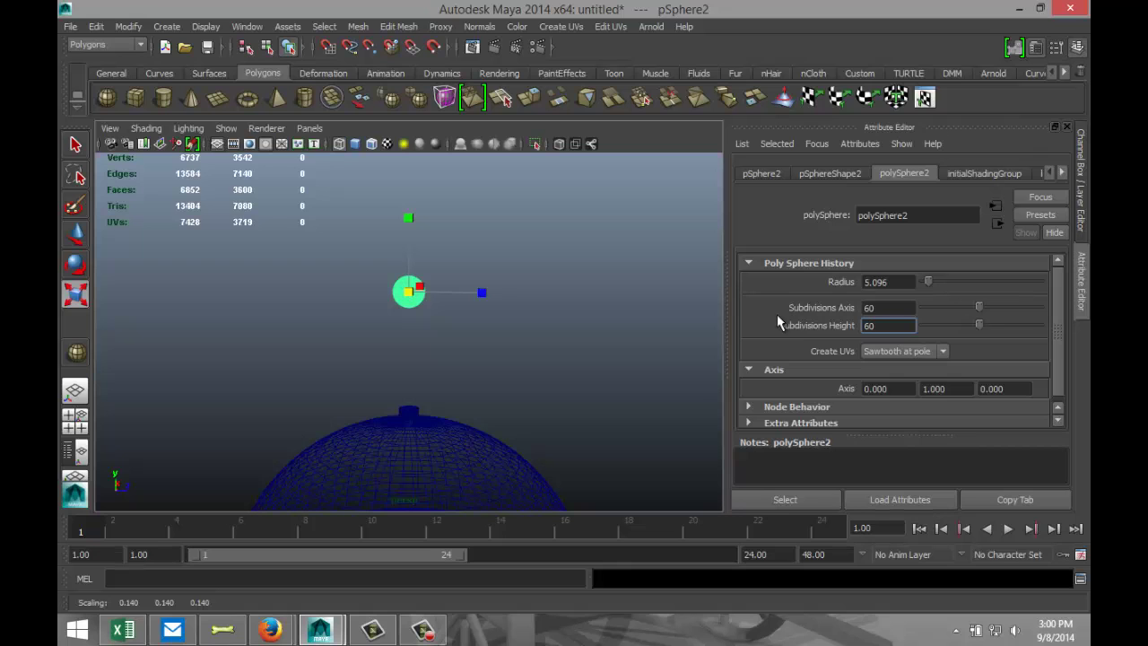
# Step: In the side view, lower the small sphere onto the dome's stem at about 47.19 in Y
pyautogui.click(74, 415)
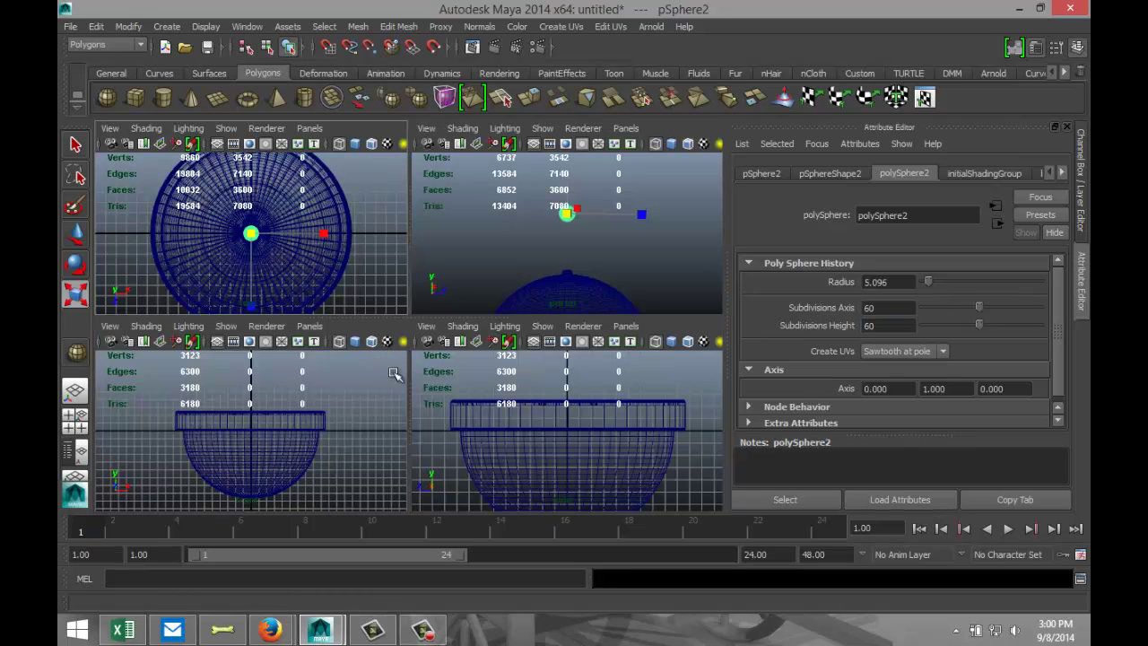
pyautogui.scroll(-3, 545, 442)
pyautogui.press('space')
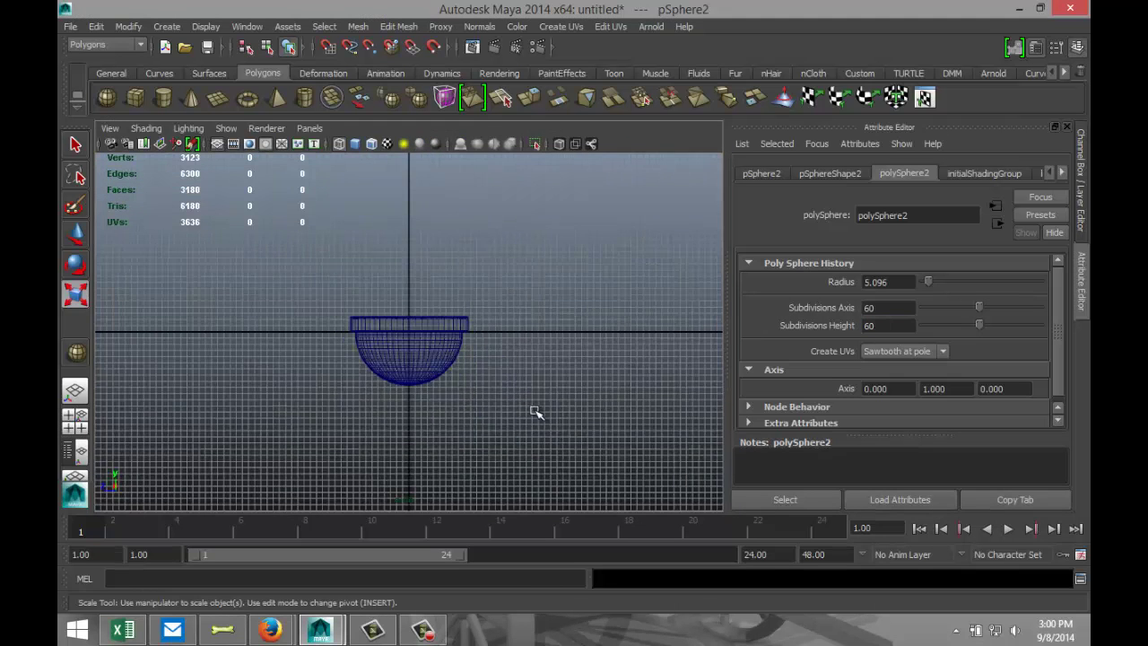
pyautogui.scroll(5, 504, 330)
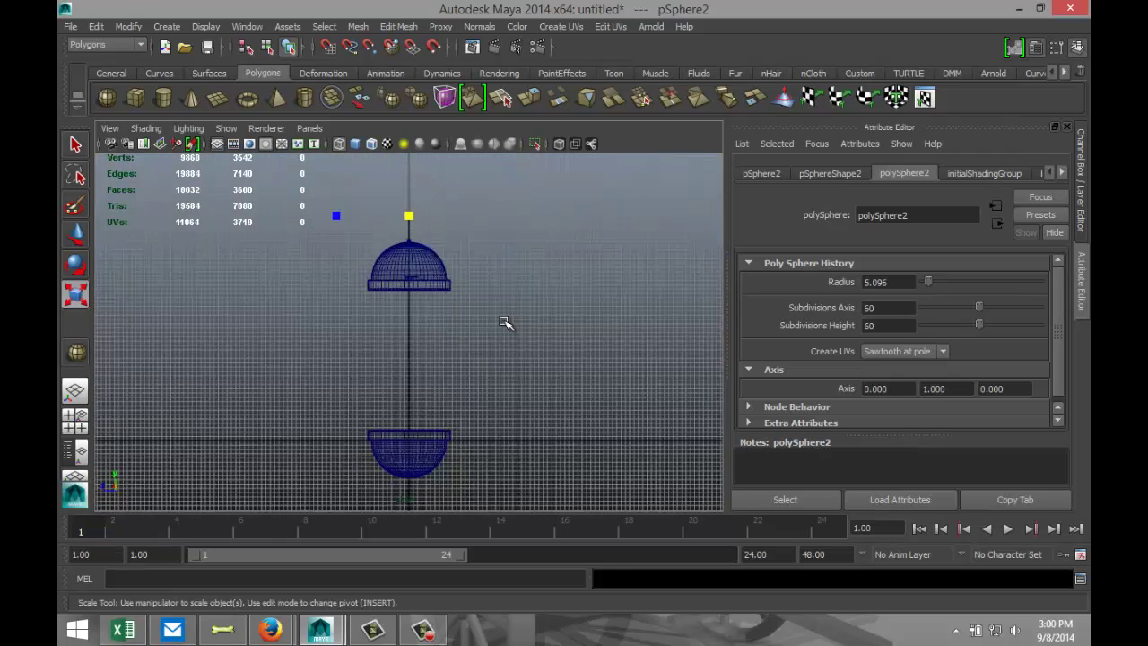
pyautogui.scroll(2, 501, 327)
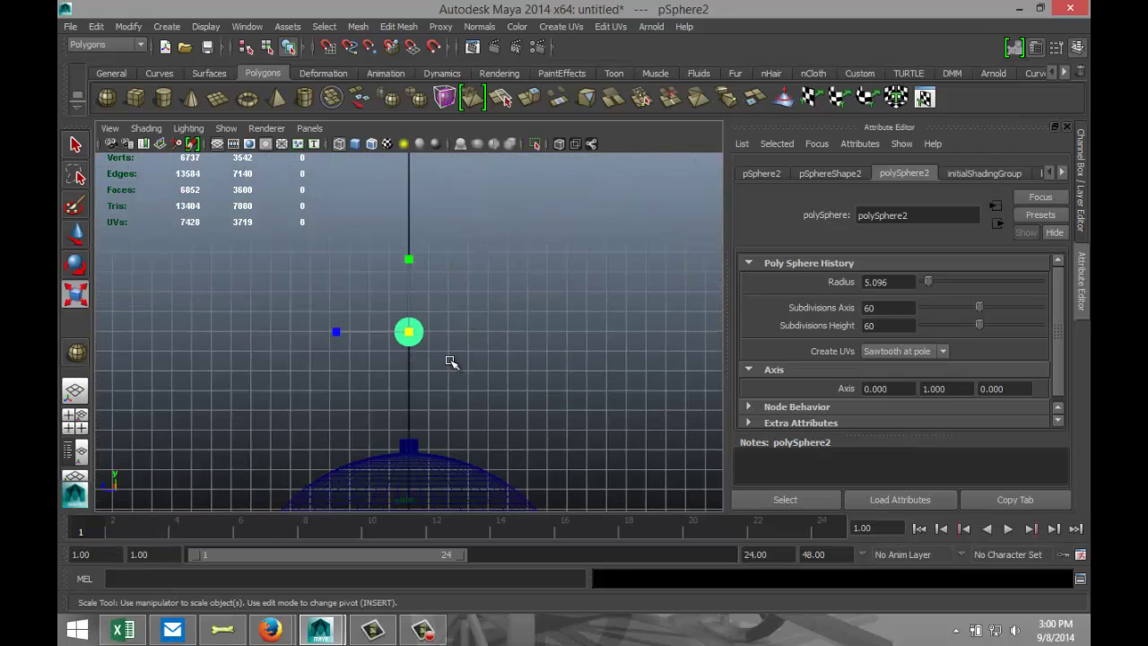
pyautogui.press('w')
pyautogui.moveTo(410, 279); pyautogui.dragTo(424, 376)
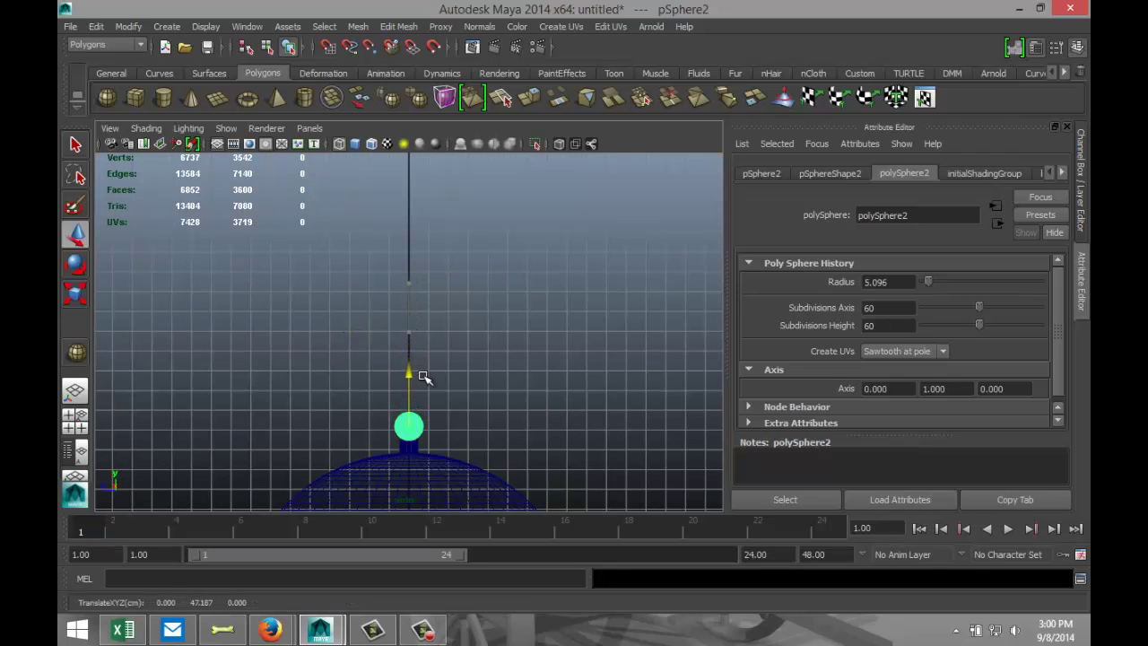
# Step: Enlarge the sphere uniformly to nearly three times the stem's width and raise it to about 47.62 in Y
pyautogui.press('f')
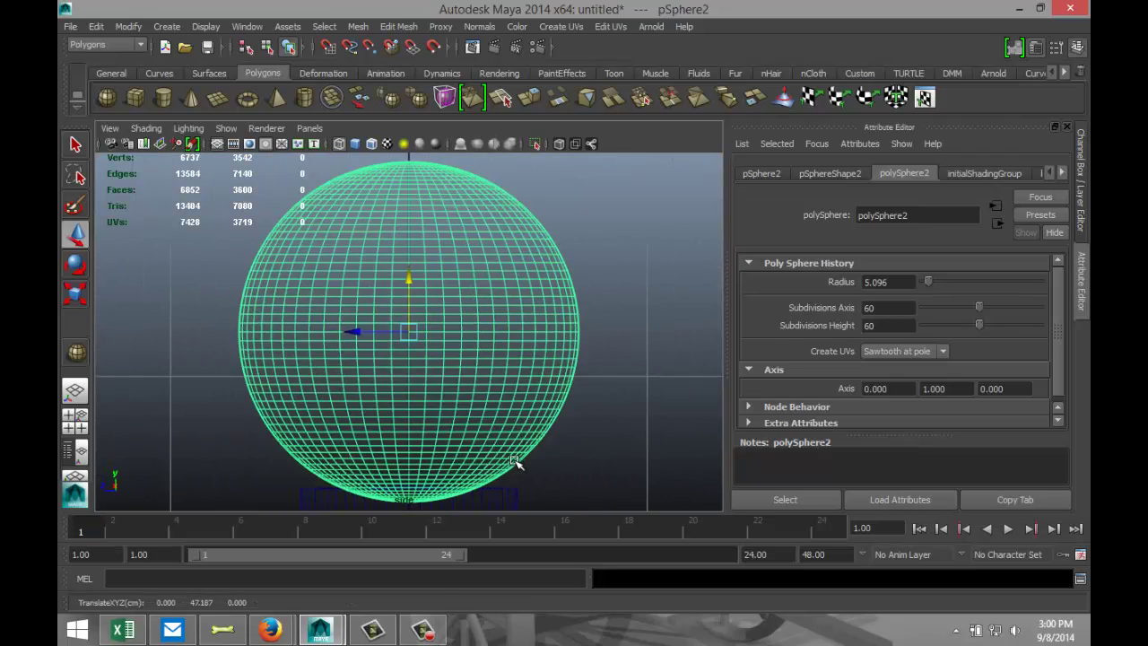
pyautogui.scroll(-5, 517, 465)
pyautogui.keyDown('alt'); pyautogui.moveTo(523, 453); pyautogui.dragTo(527, 388, button='middle'); pyautogui.keyUp('alt')
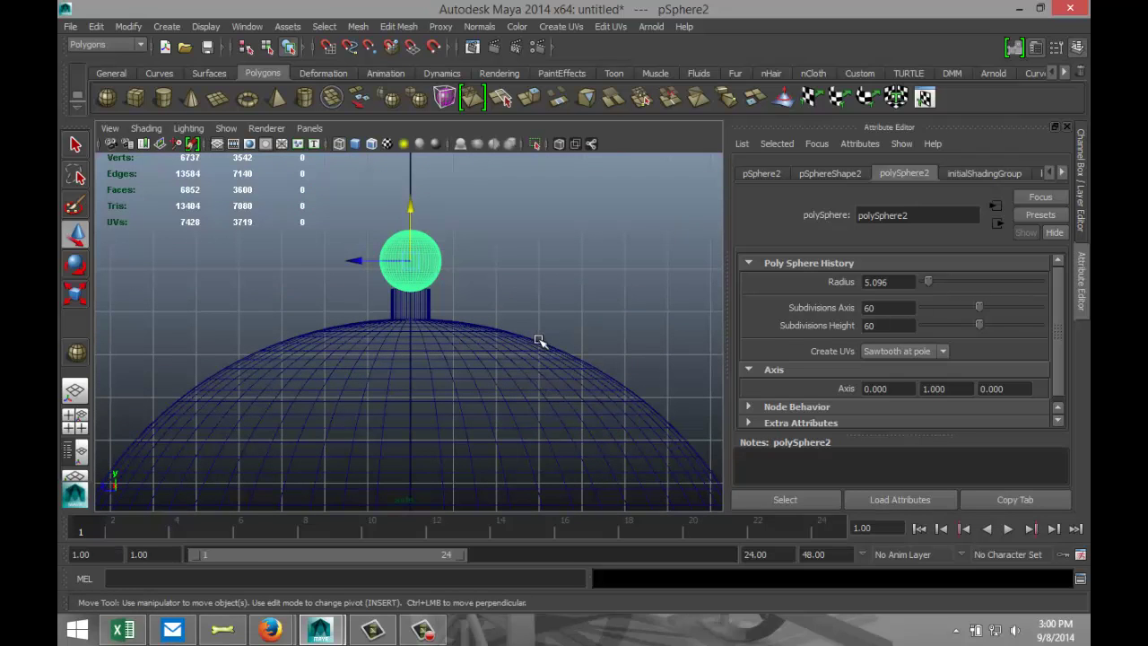
pyautogui.press('r')
pyautogui.moveTo(411, 263); pyautogui.dragTo(454, 265)
pyautogui.press('w')
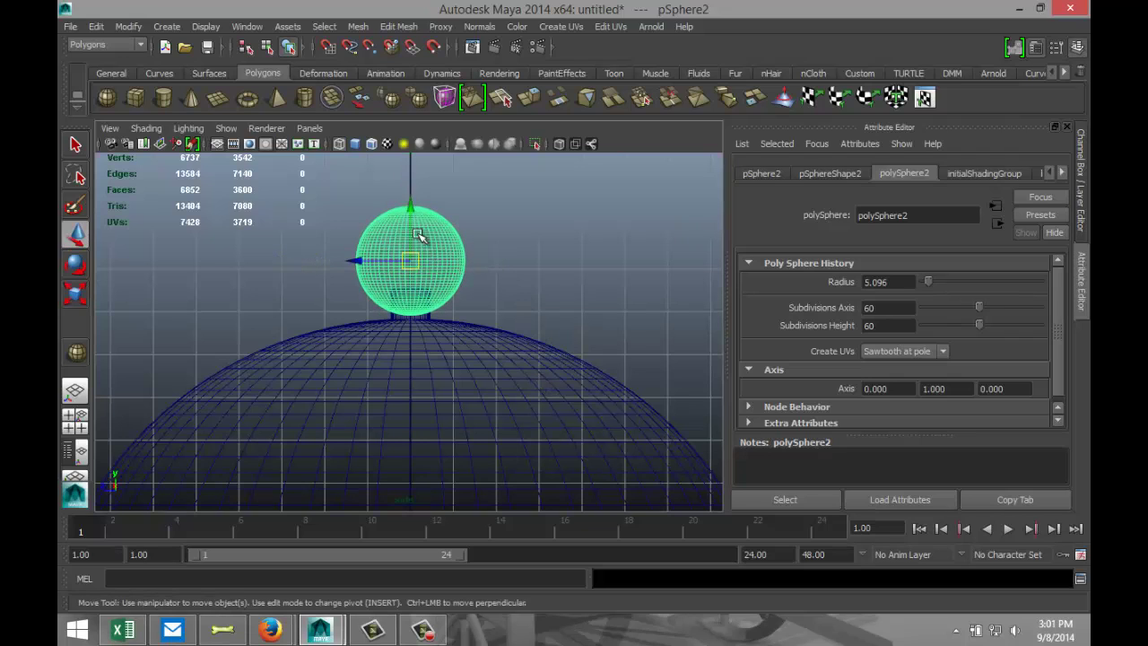
pyautogui.moveTo(415, 220); pyautogui.dragTo(417, 200)
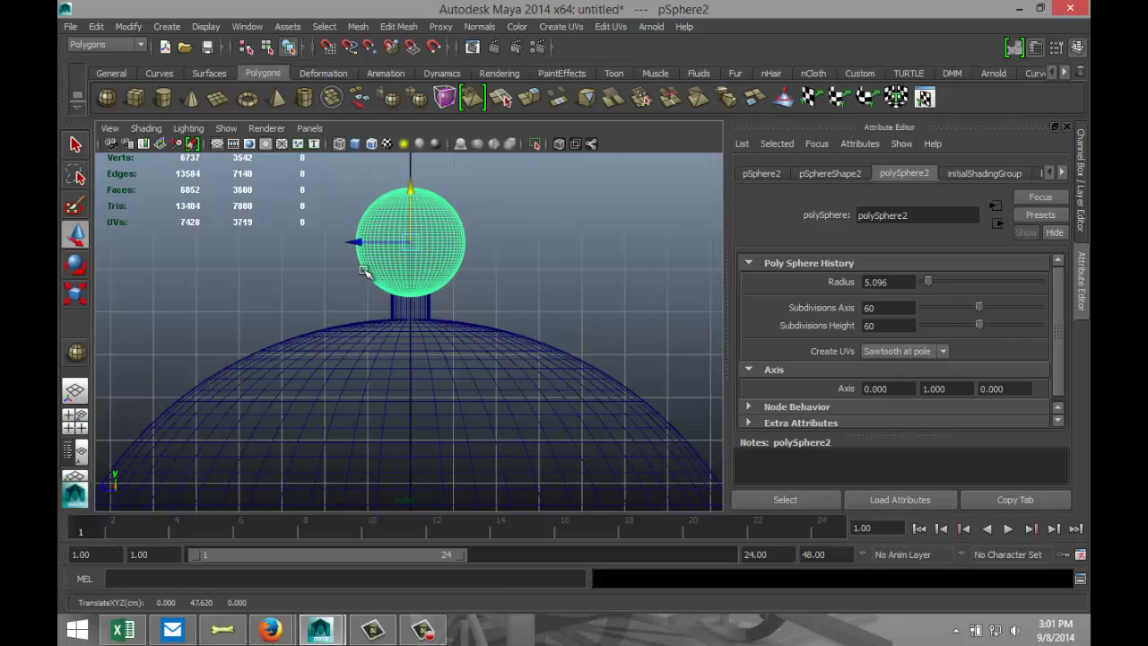
# Step: Return to the perspective view in shaded display and examine how the sphere sits on the dome's stem
pyautogui.click(88, 421)
pyautogui.press('space')
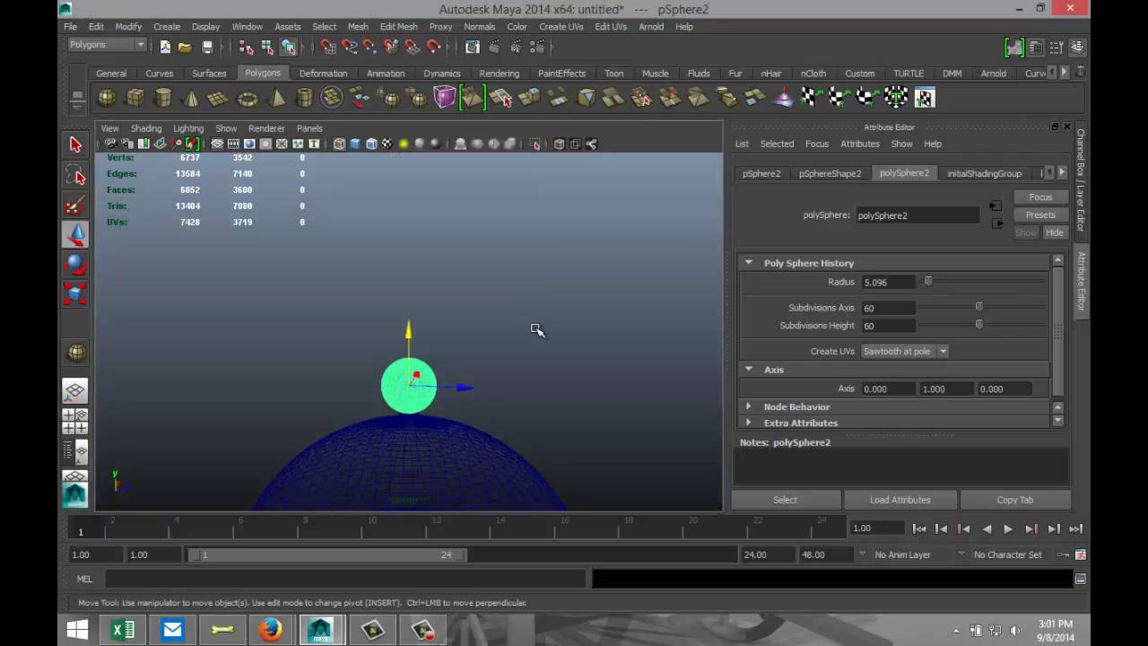
pyautogui.press('5')
pyautogui.scroll(-3, 529, 354)
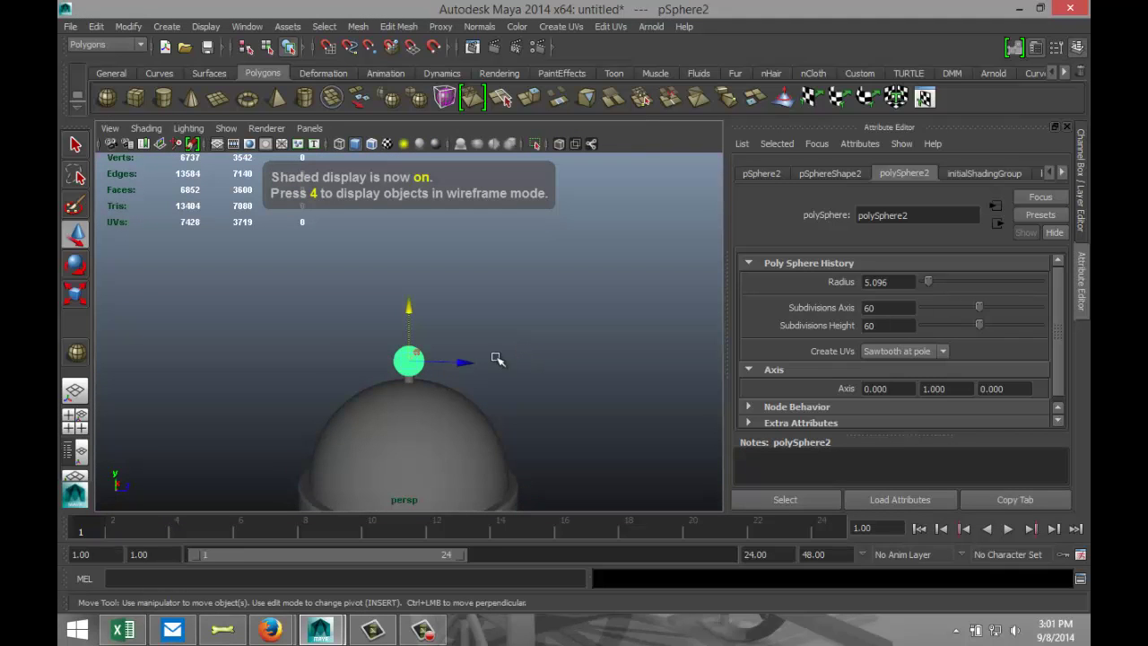
pyautogui.moveTo(496, 359)
pyautogui.keyDown('alt'); pyautogui.mouseDown()
pyautogui.moveTo(394, 364)
pyautogui.moveTo(538, 313)
pyautogui.moveTo(438, 275)
pyautogui.moveTo(457, 331)
pyautogui.mouseUp(); pyautogui.keyUp('alt')
pyautogui.scroll(2, 522, 385)
pyautogui.scroll(-2, 529, 386)
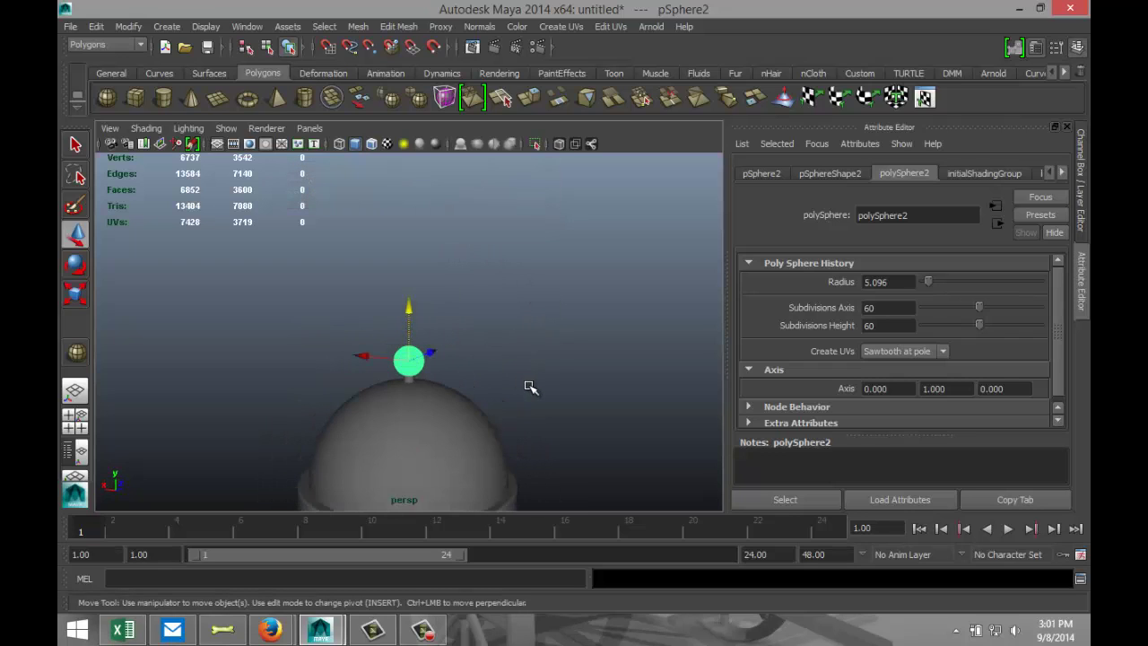
# Step: Create a tall polygon pipe beside the bowl with a radius of about 10.52 and a height of about 83.56
pyautogui.scroll(-5, 550, 390)
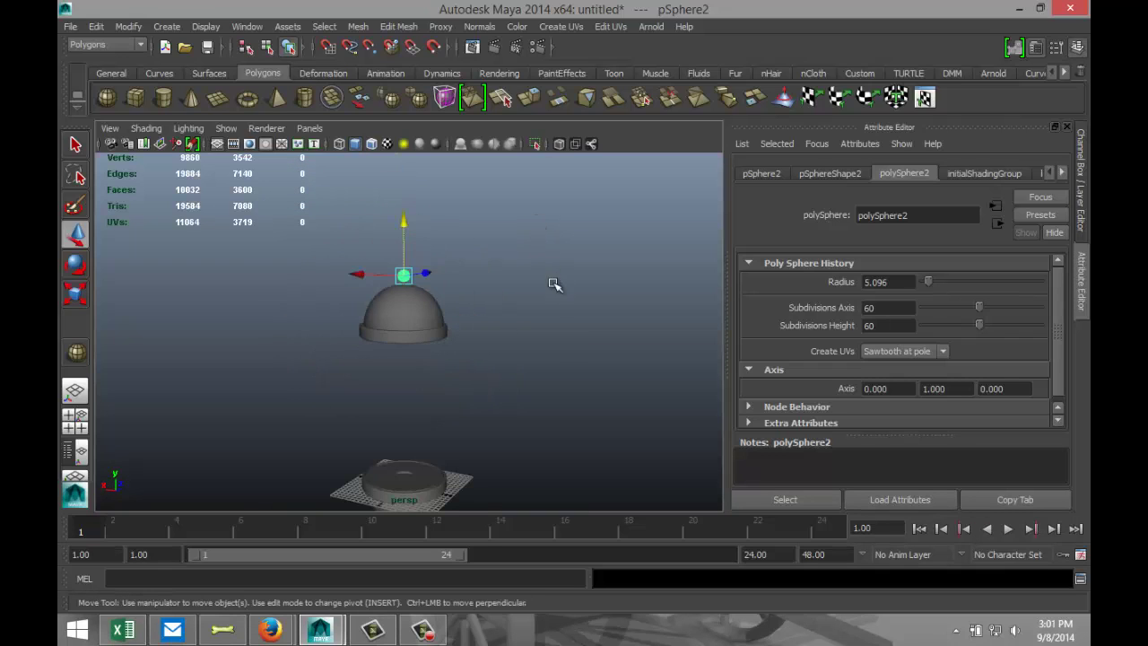
pyautogui.keyDown('alt'); pyautogui.moveTo(526, 354); pyautogui.dragTo(472, 442); pyautogui.keyUp('alt')
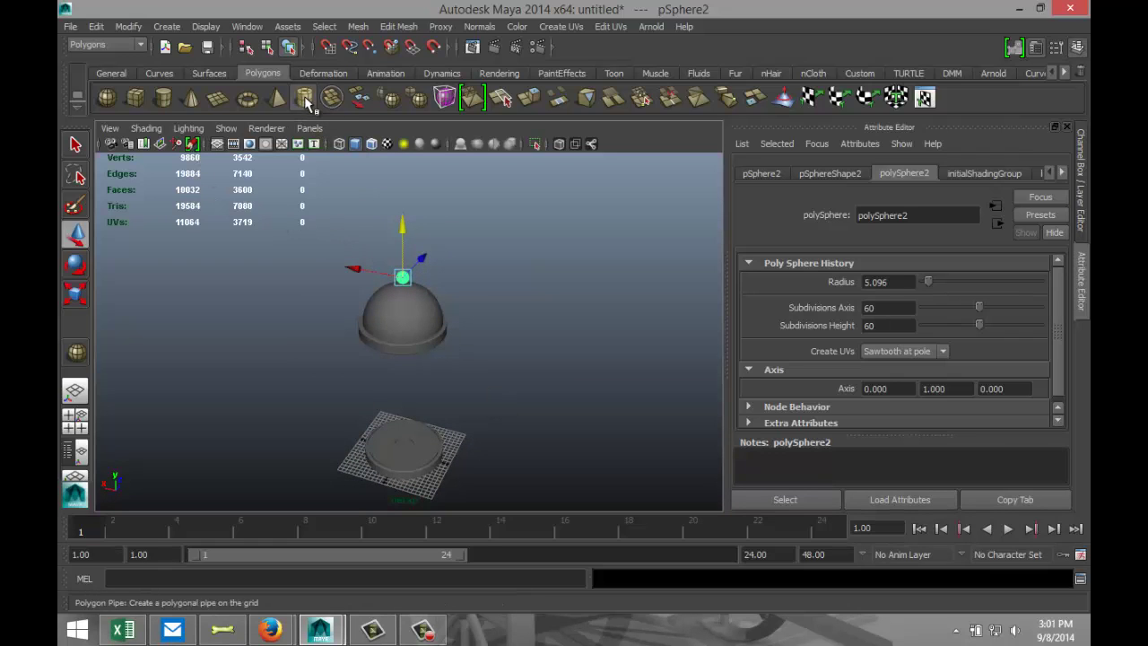
pyautogui.click(305, 101)
pyautogui.moveTo(527, 462); pyautogui.dragTo(592, 318)
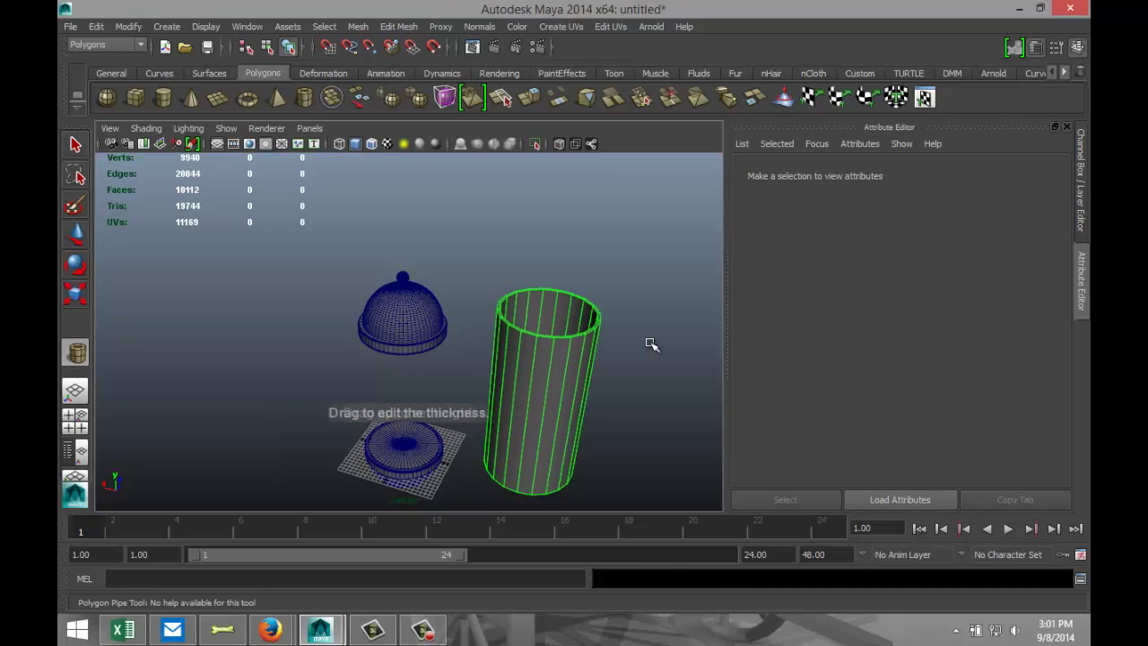
pyautogui.click(640, 248)
# Step: Set the pipe's axis subdivisions to 60 and keep the pipe selected
pyautogui.click(881, 173)
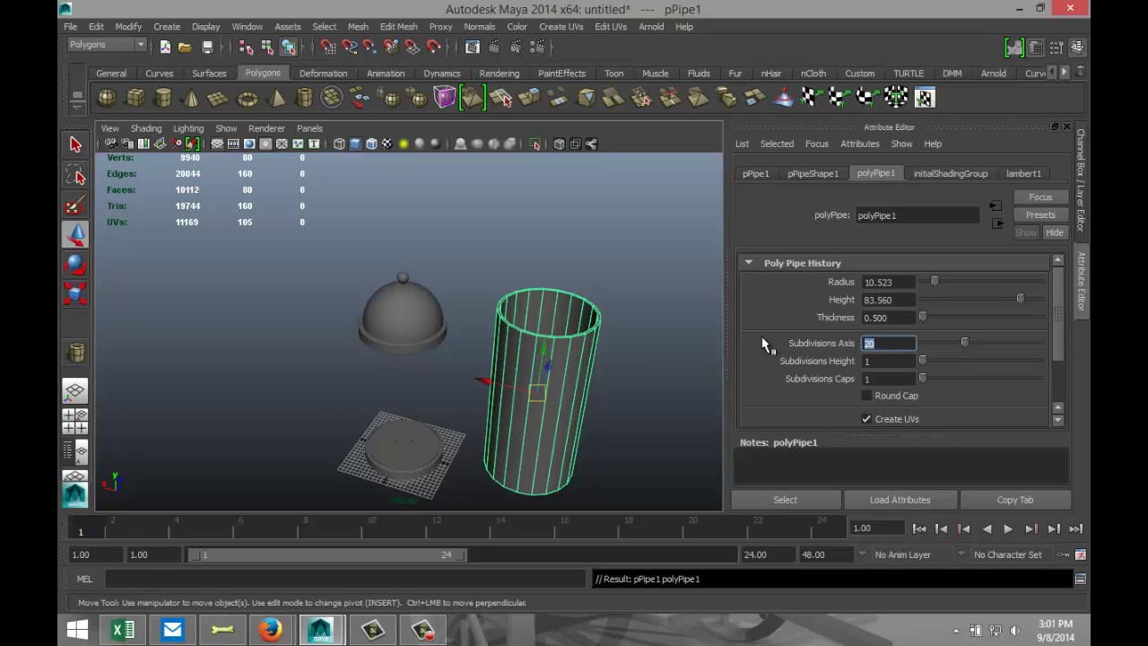
pyautogui.write('60')
pyautogui.press('Return')
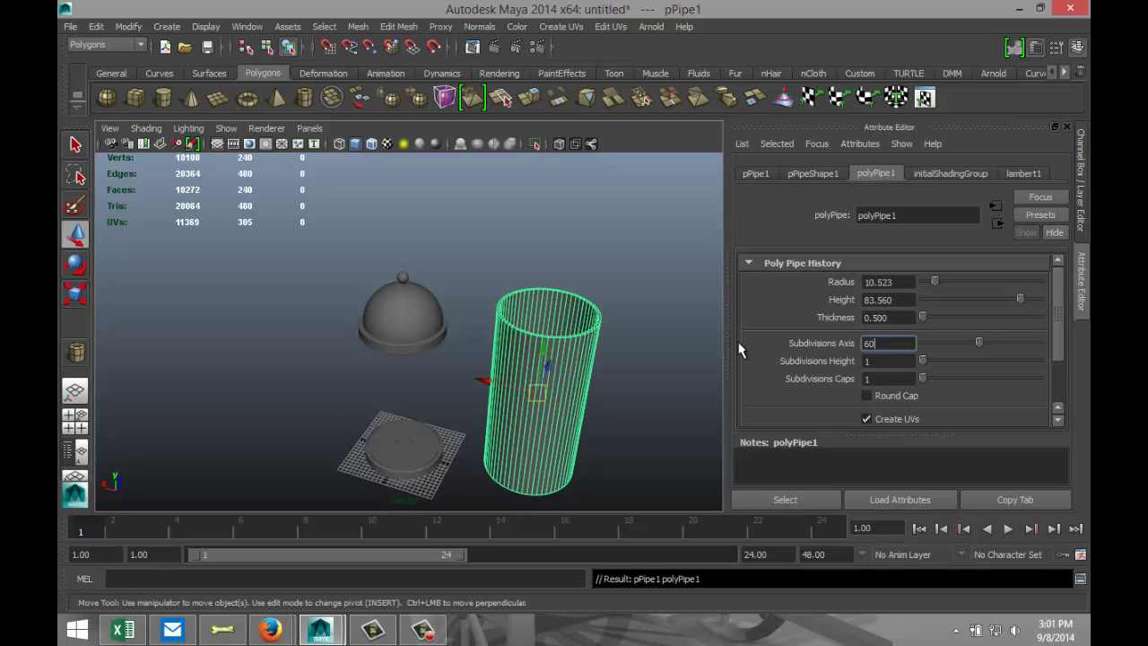
pyautogui.click(681, 321)
pyautogui.click(581, 355)
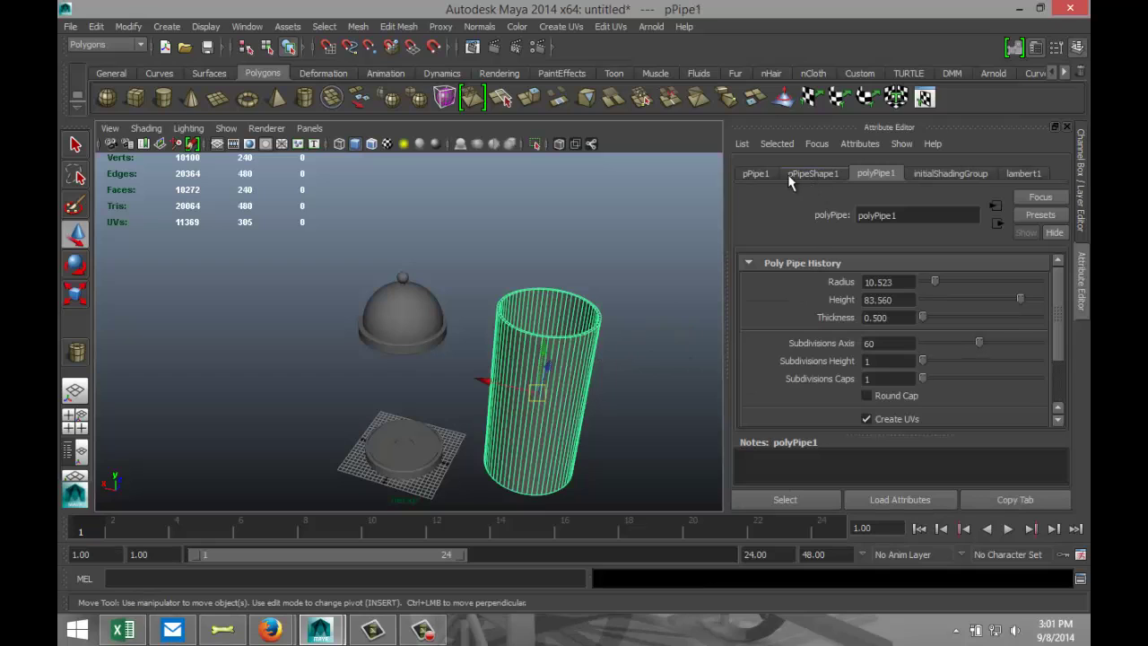
# Step: Place the pipe at the origin by setting its X, Y and Z translation to 0
pyautogui.click(755, 174)
pyautogui.click(891, 282)
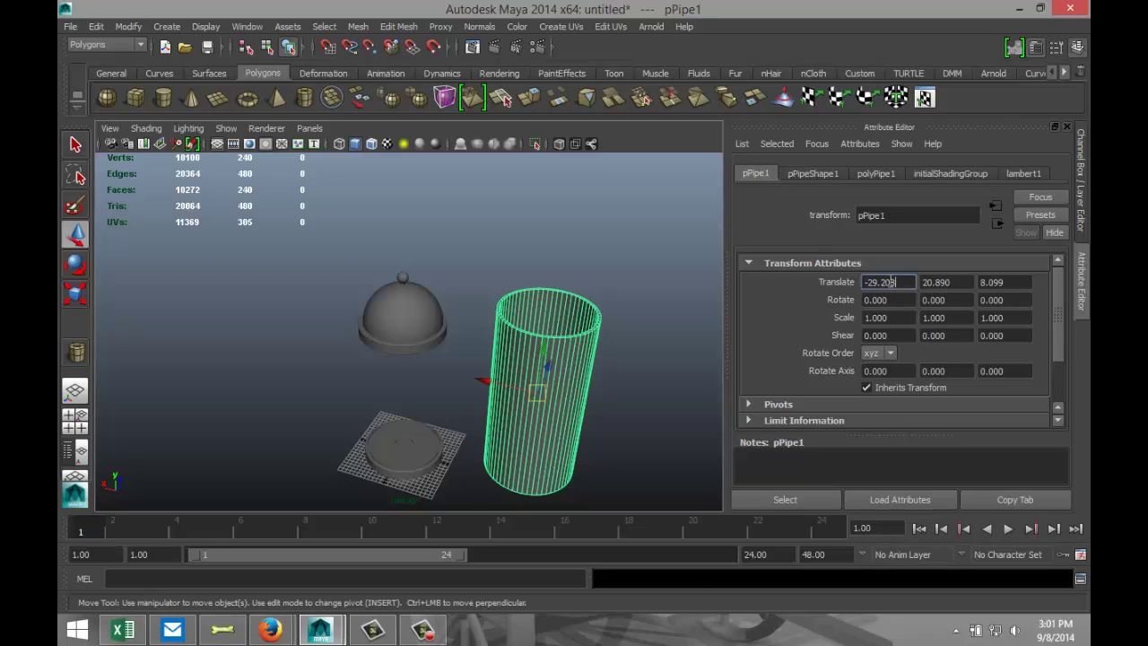
pyautogui.press('Tab')
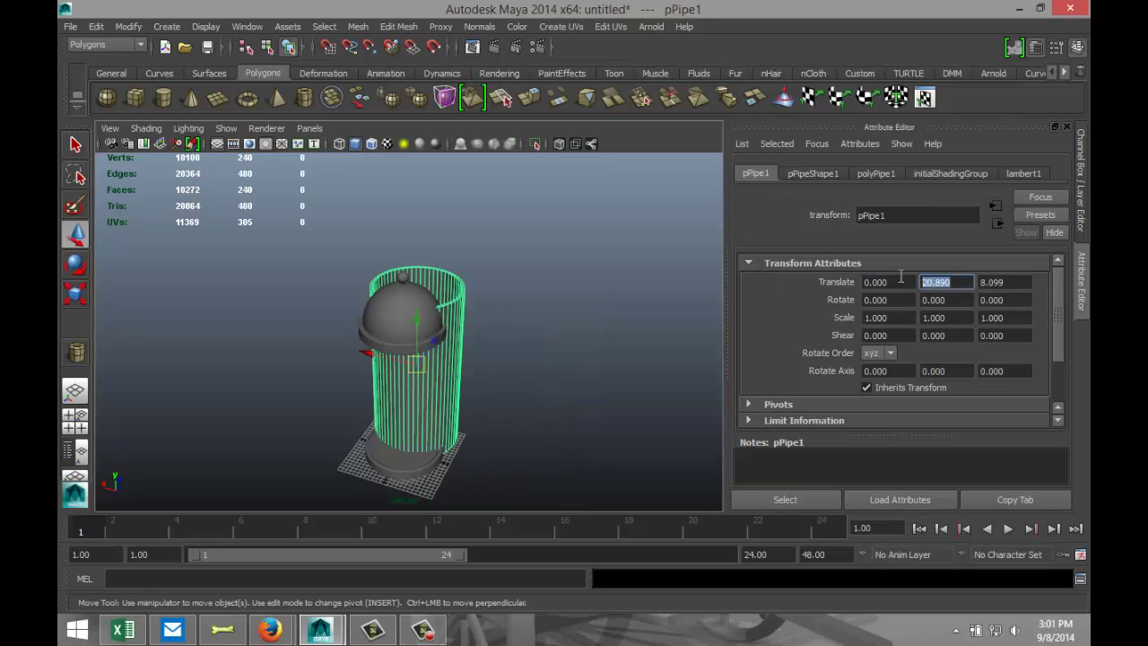
pyautogui.write('0')
pyautogui.press('Tab')
pyautogui.write('0')
pyautogui.click(954, 281)
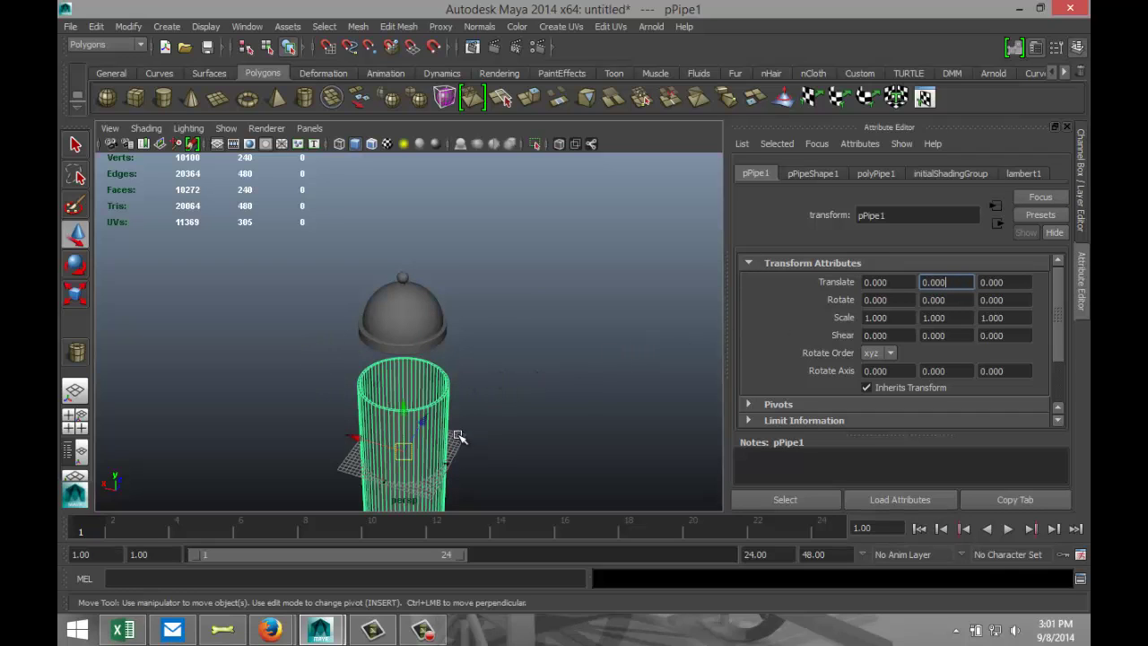
# Step: Scale the pipe down uniformly to about 0.834 so it fits inside the lower bowl's rim
pyautogui.click(546, 417)
pyautogui.click(418, 438)
pyautogui.press('r')
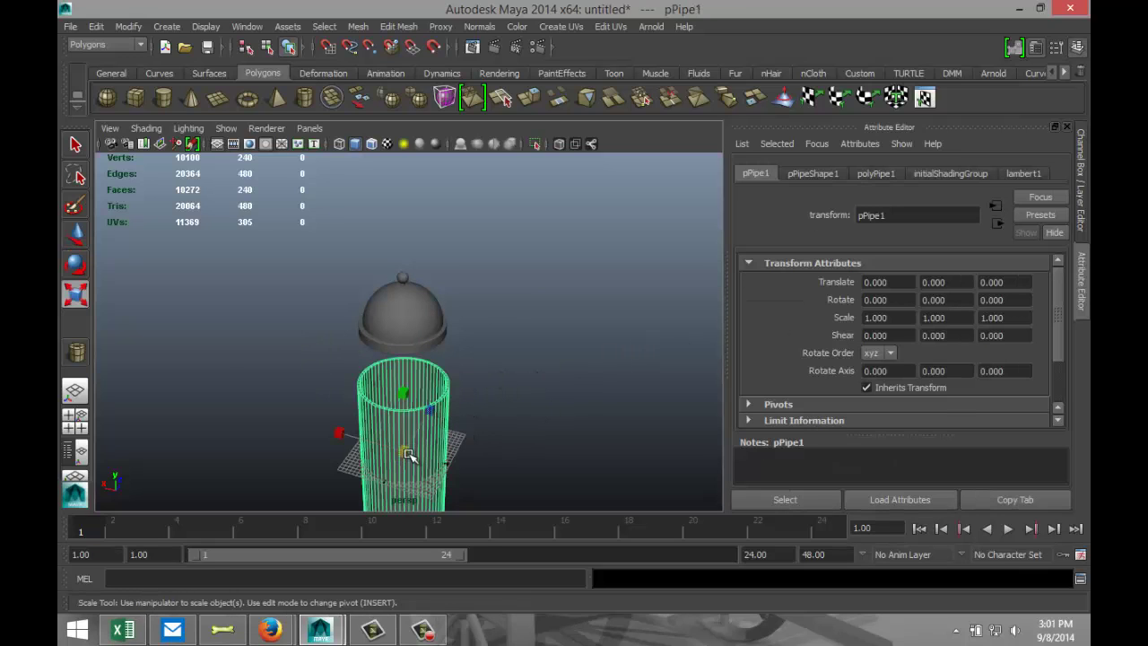
pyautogui.moveTo(408, 455); pyautogui.dragTo(456, 437)
pyautogui.scroll(5, 394, 457)
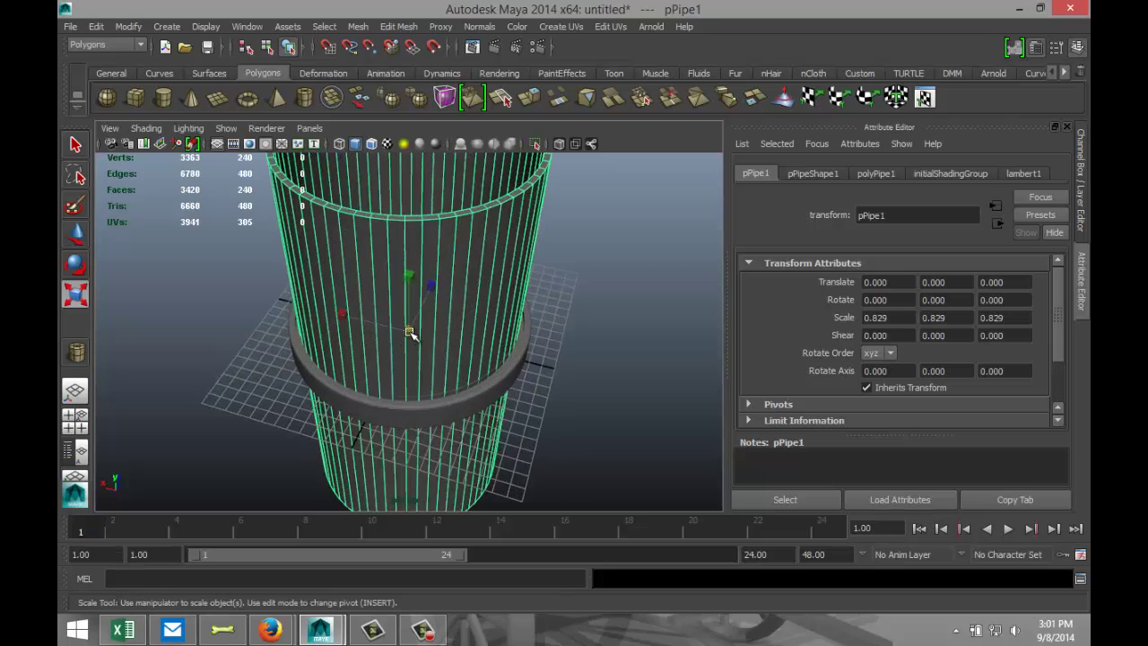
pyautogui.click(410, 332)
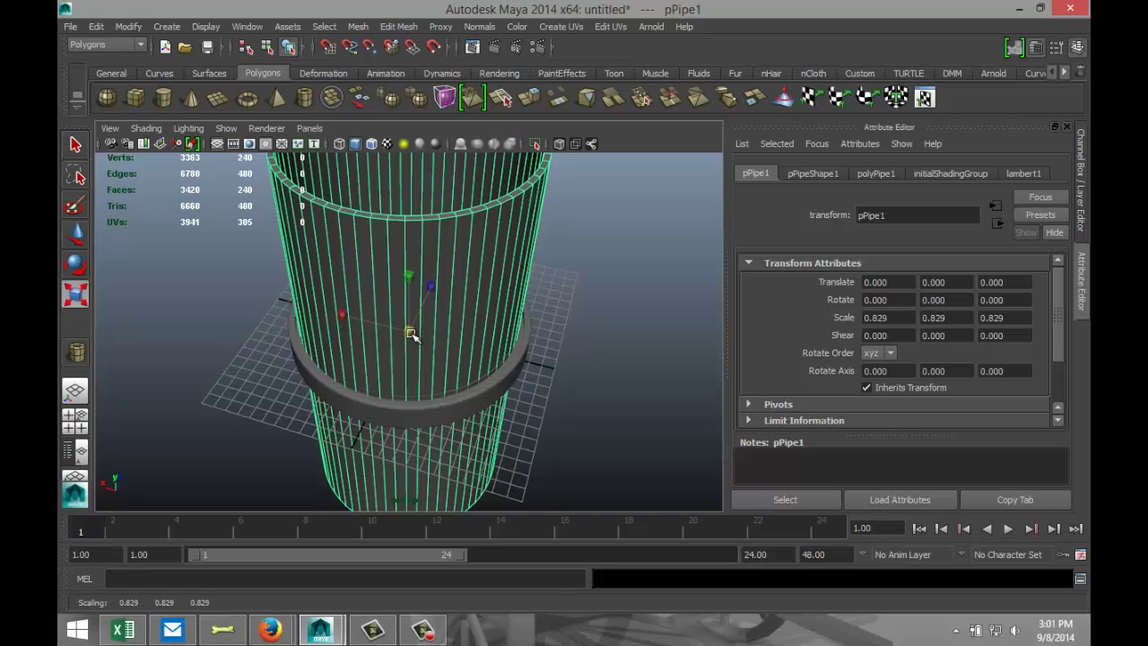
pyautogui.moveTo(410, 333); pyautogui.dragTo(410, 333)
pyautogui.keyDown('alt'); pyautogui.moveTo(265, 387); pyautogui.dragTo(381, 322); pyautogui.keyUp('alt')
# Step: Raise the pipe to a Y translation of about 17.73 so it sits between the lower bowl and the dome
pyautogui.scroll(-5, 550, 341)
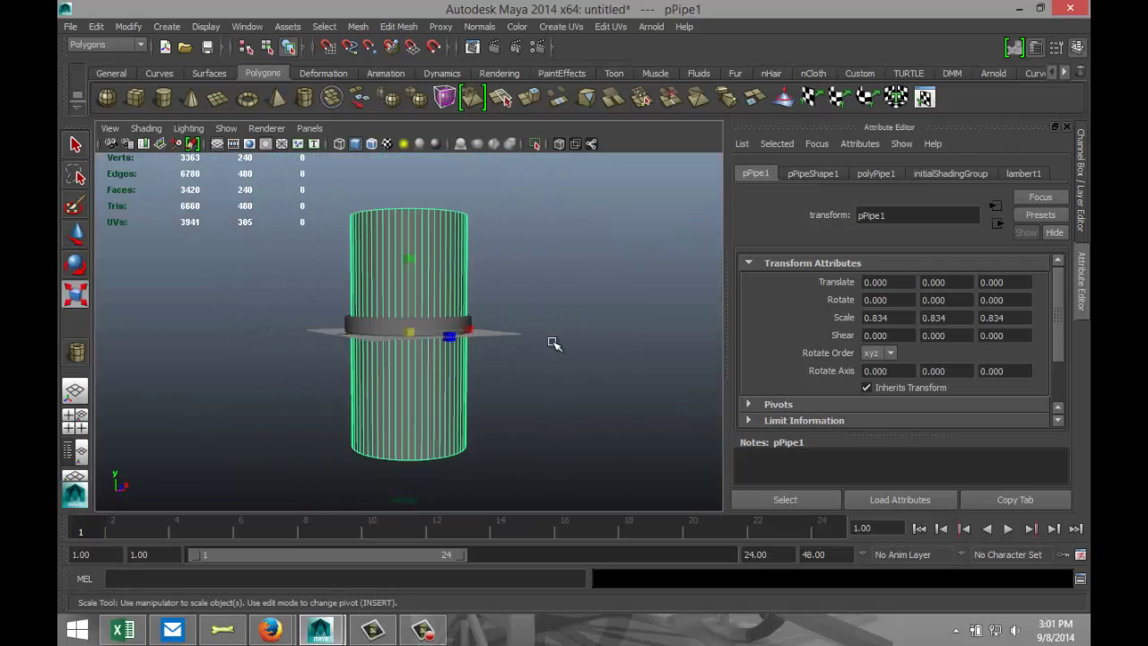
pyautogui.press('w')
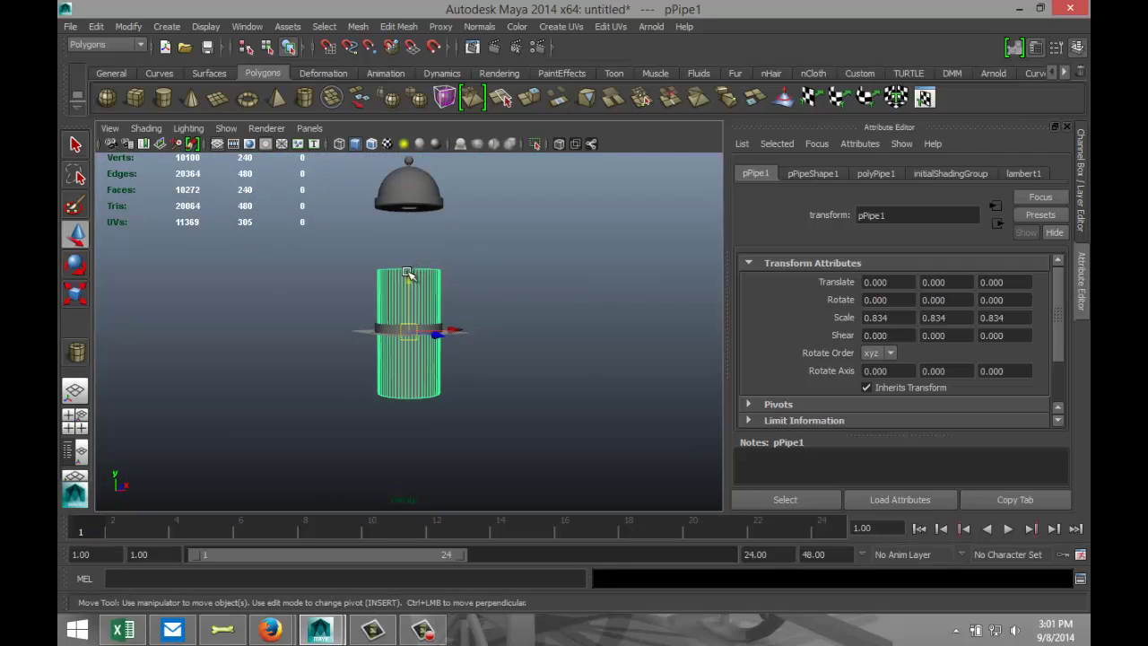
pyautogui.moveTo(401, 291); pyautogui.dragTo(399, 229)
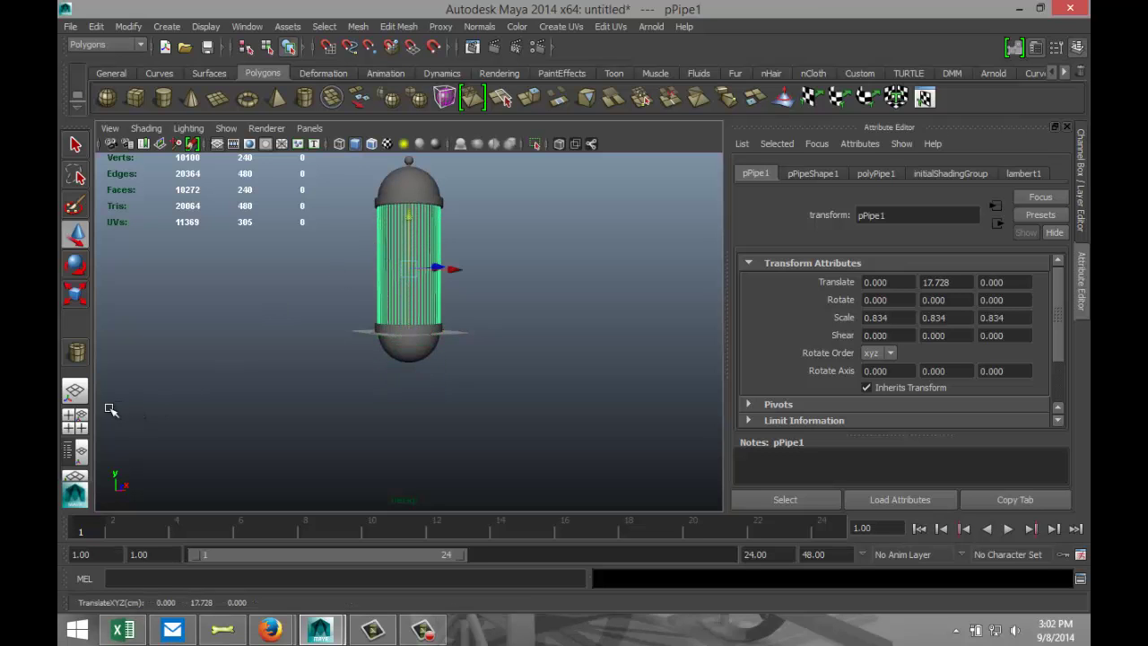
# Step: Fine-tune the pipe's fit between bowl and dome with a Y translation of about 18.665 and a Y scale of about 0.819
pyautogui.click(75, 417)
pyautogui.press('space')
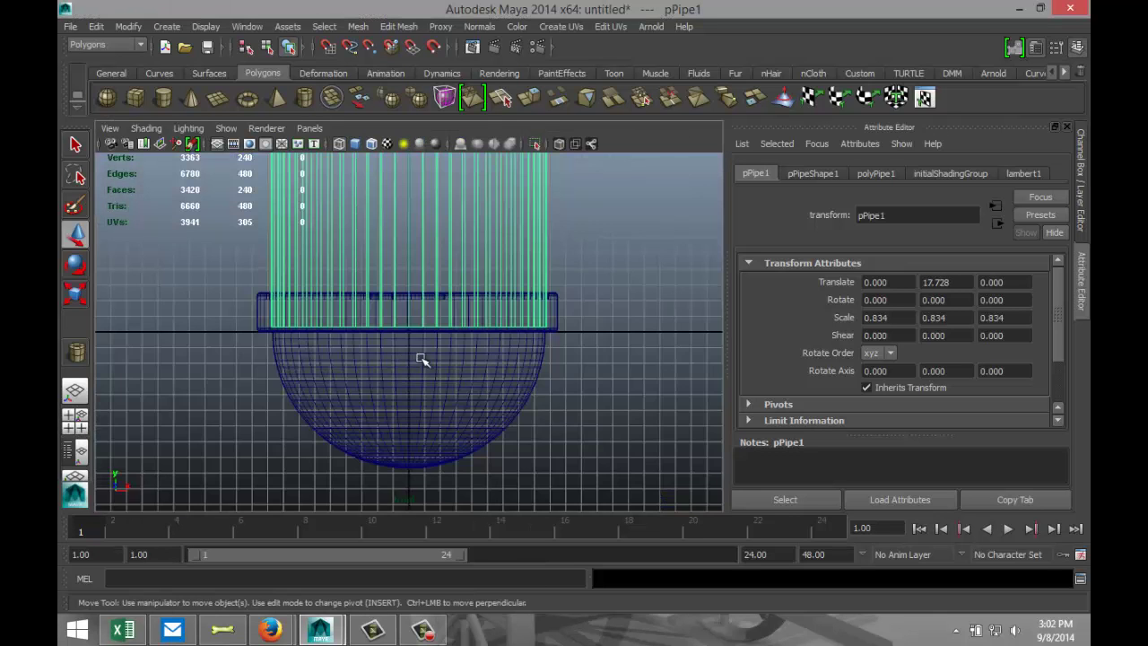
pyautogui.scroll(-5, 493, 374)
pyautogui.keyDown('alt'); pyautogui.moveTo(494, 325); pyautogui.dragTo(508, 385, button='middle'); pyautogui.keyUp('alt')
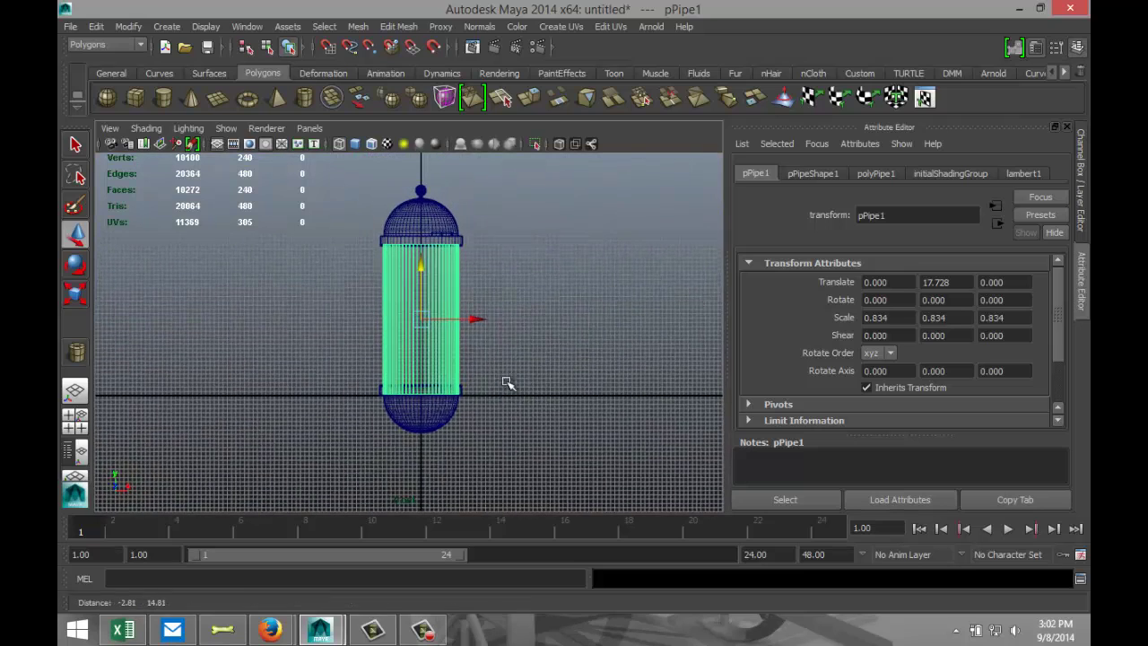
pyautogui.moveTo(423, 271); pyautogui.dragTo(423, 263)
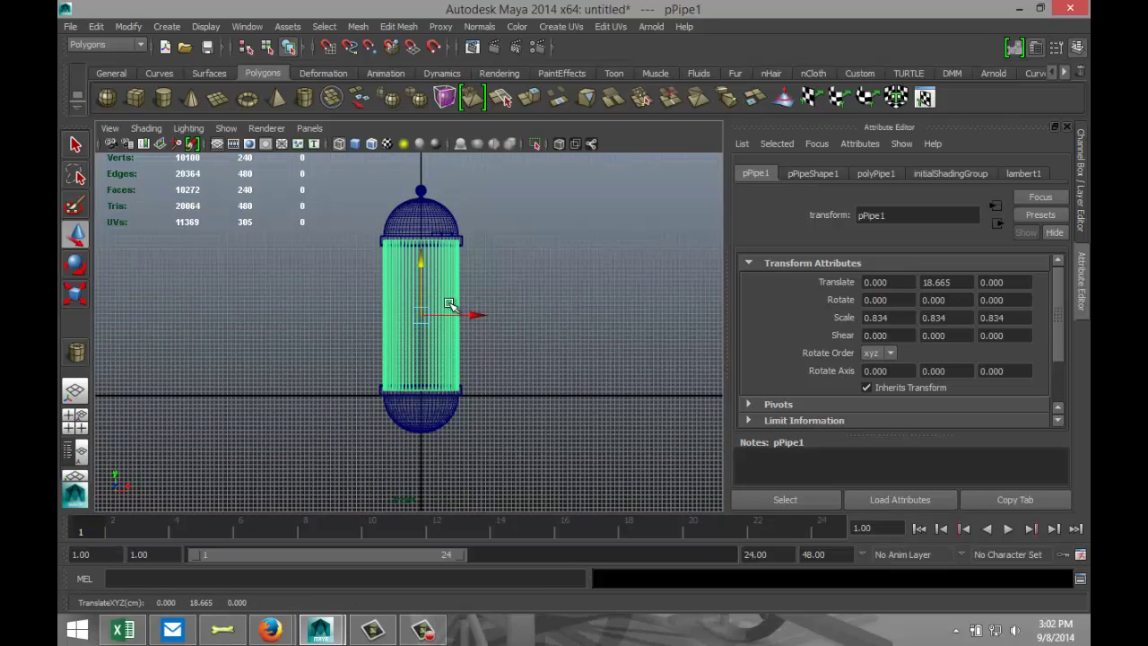
pyautogui.press('r')
pyautogui.click(421, 240)
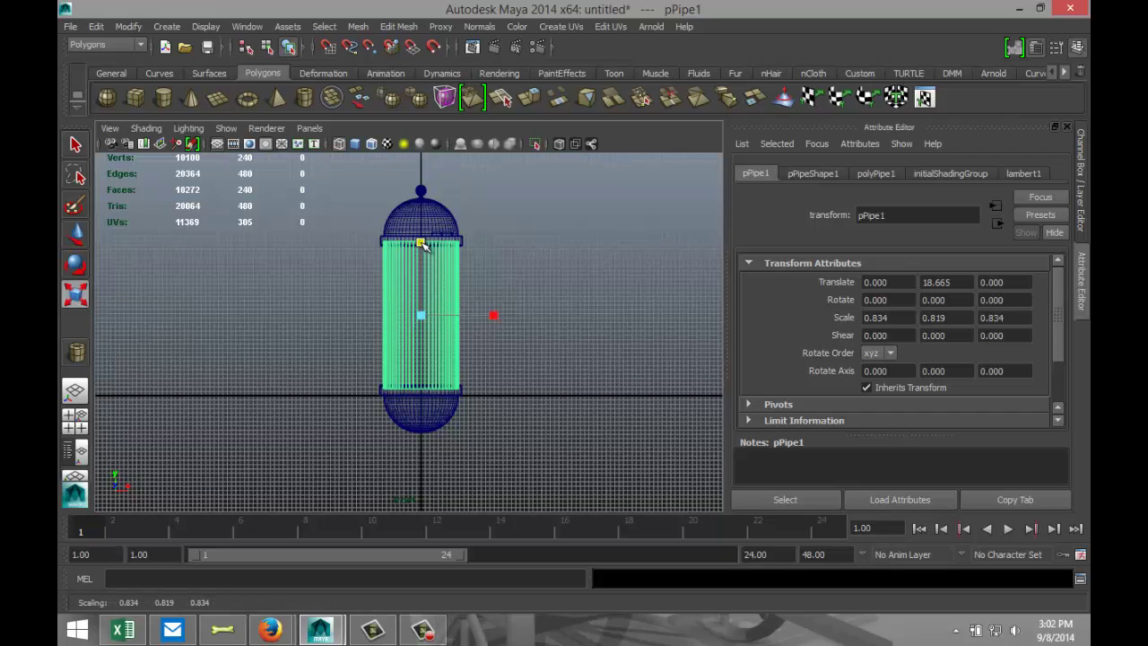
# Step: Create a flat polygon cube on the grid away from the capsule and scale its height to about 1.341
pyautogui.press('space')
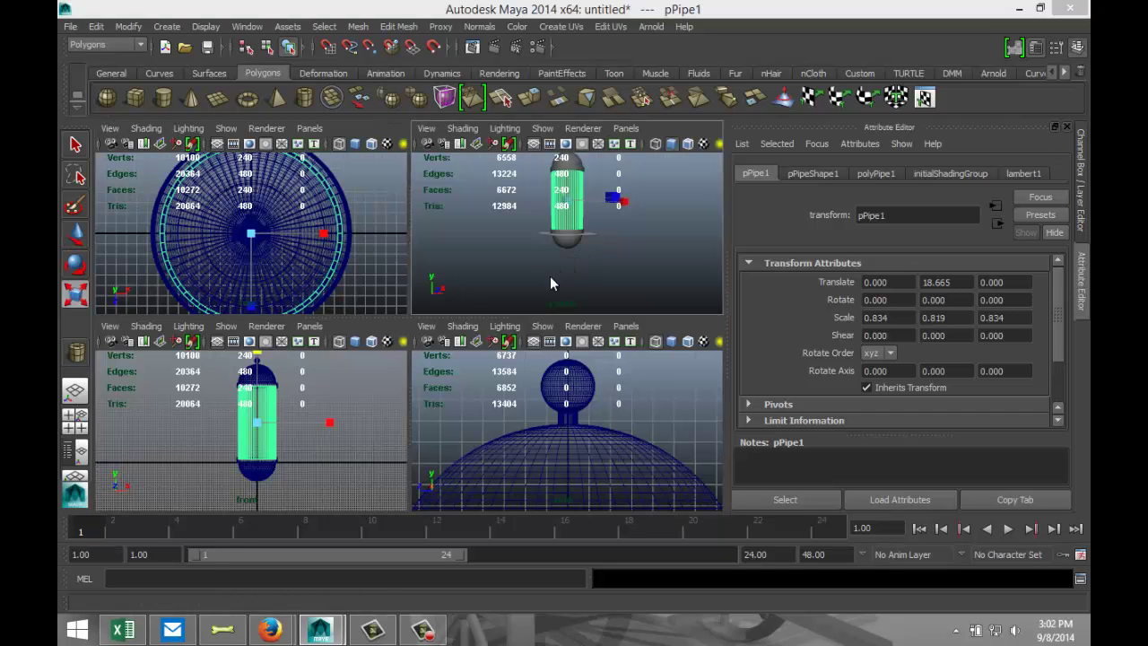
pyautogui.press('space')
pyautogui.scroll(3, 515, 338)
pyautogui.keyDown('alt'); pyautogui.moveTo(483, 327); pyautogui.dragTo(555, 400); pyautogui.keyUp('alt')
pyautogui.keyDown('alt'); pyautogui.moveTo(370, 404); pyautogui.dragTo(396, 375); pyautogui.keyUp('alt')
pyautogui.keyDown('alt'); pyautogui.moveTo(339, 342); pyautogui.dragTo(236, 275, button='right'); pyautogui.keyUp('alt')
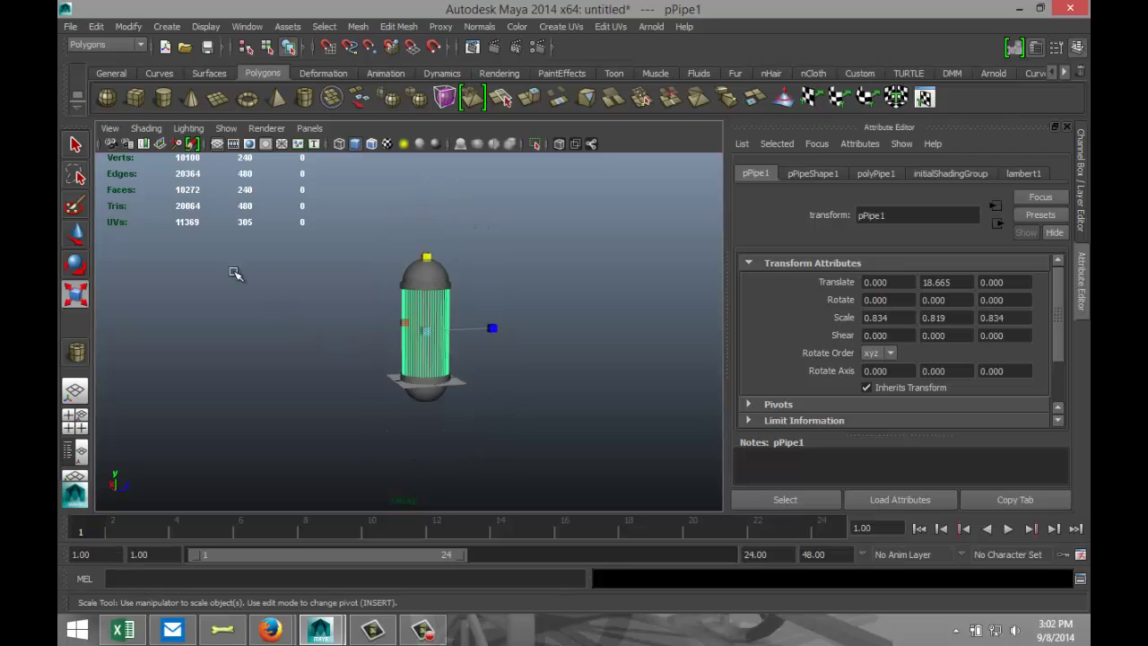
pyautogui.click(135, 99)
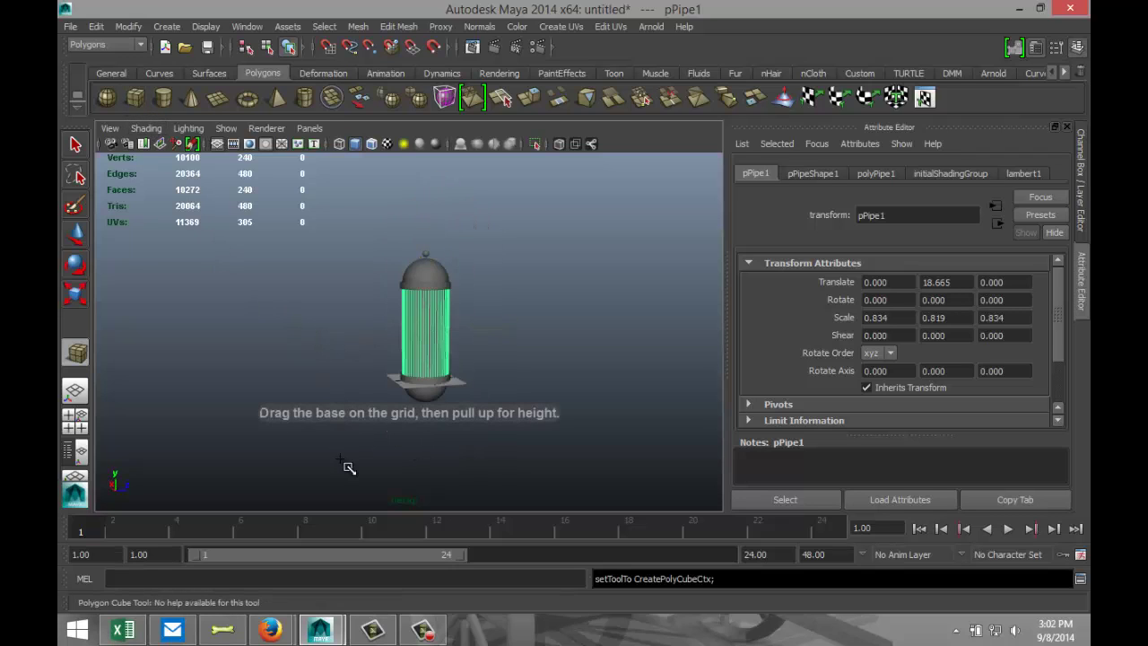
pyautogui.moveTo(322, 459); pyautogui.dragTo(389, 443)
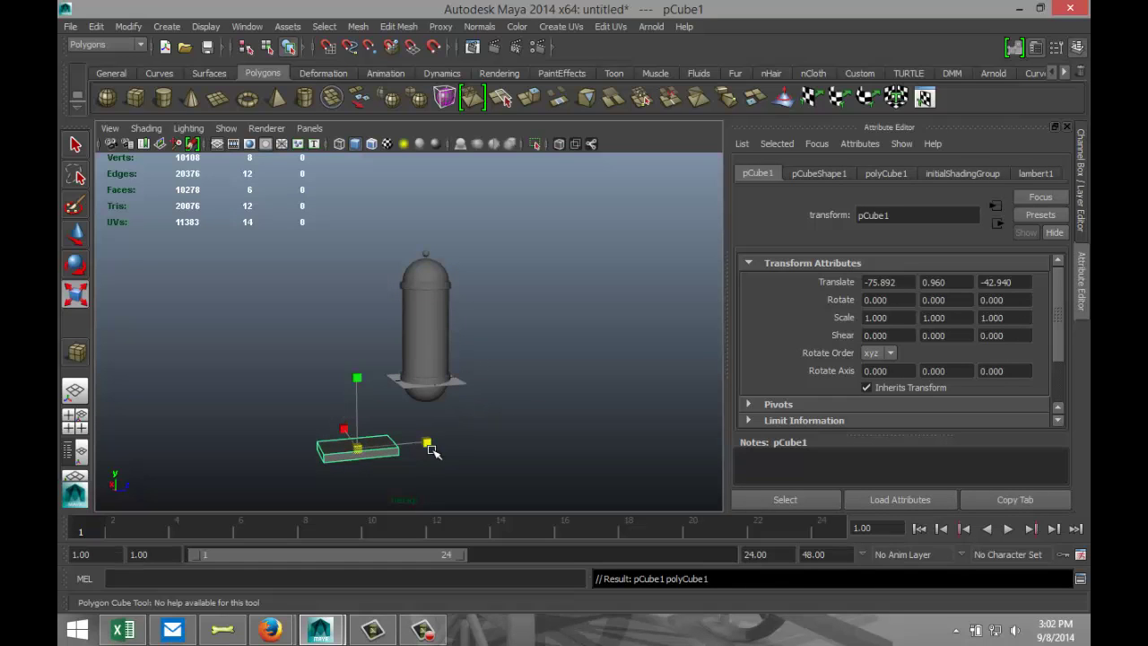
pyautogui.moveTo(359, 381); pyautogui.dragTo(359, 351)
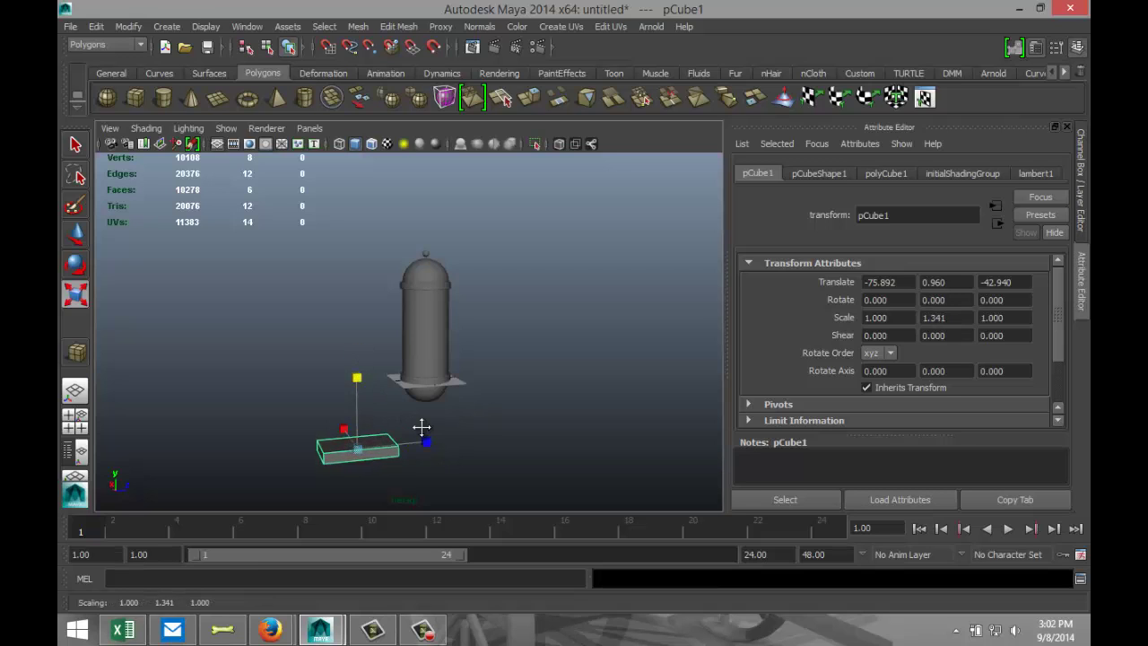
# Step: Insert two horizontal edge loops around the flat block, one near its upper edge and one near its lower edge
pyautogui.keyDown('alt'); pyautogui.moveTo(421, 428); pyautogui.dragTo(418, 367); pyautogui.keyUp('alt')
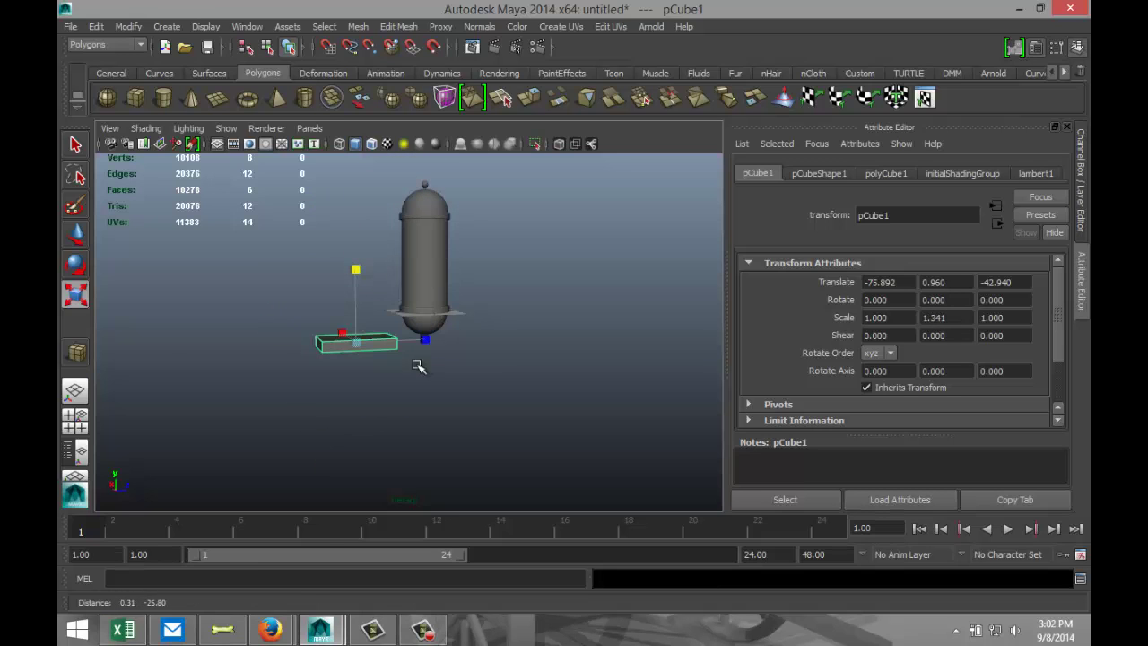
pyautogui.click(79, 430)
pyautogui.middleClick(296, 392)
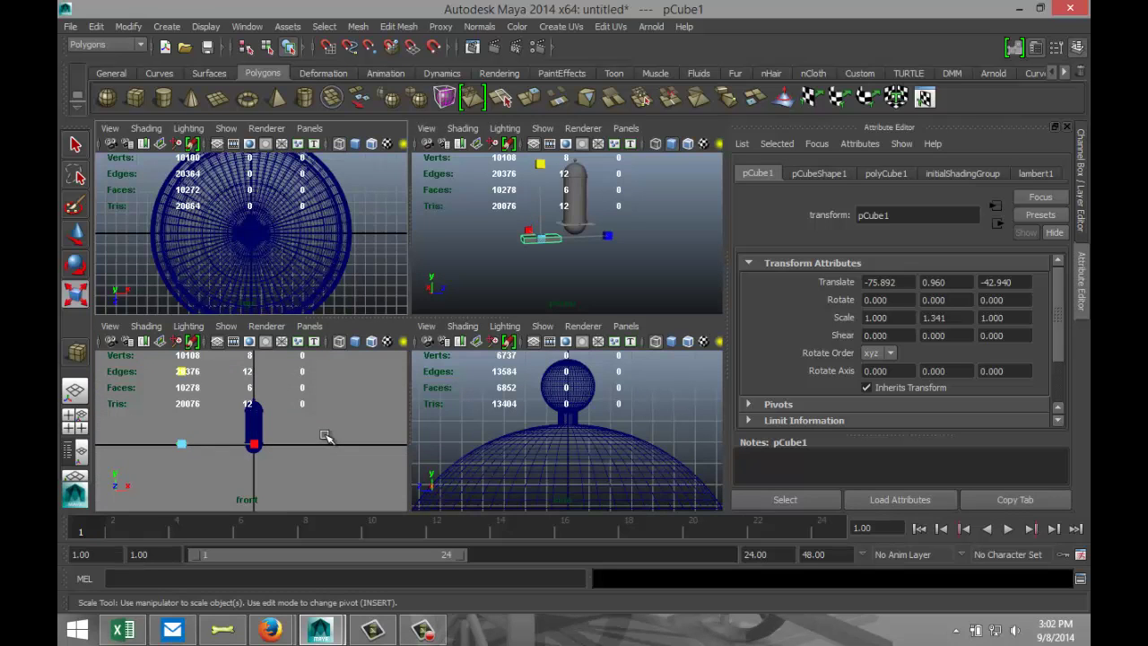
pyautogui.press('space')
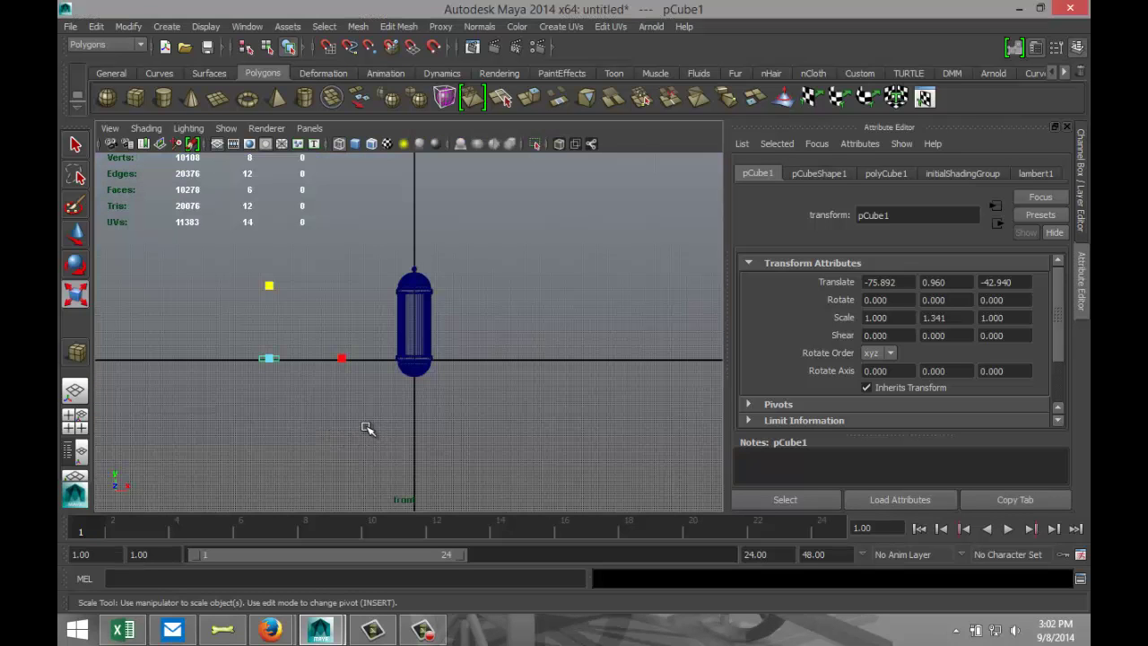
pyautogui.press('f')
pyautogui.scroll(-2, 440, 422)
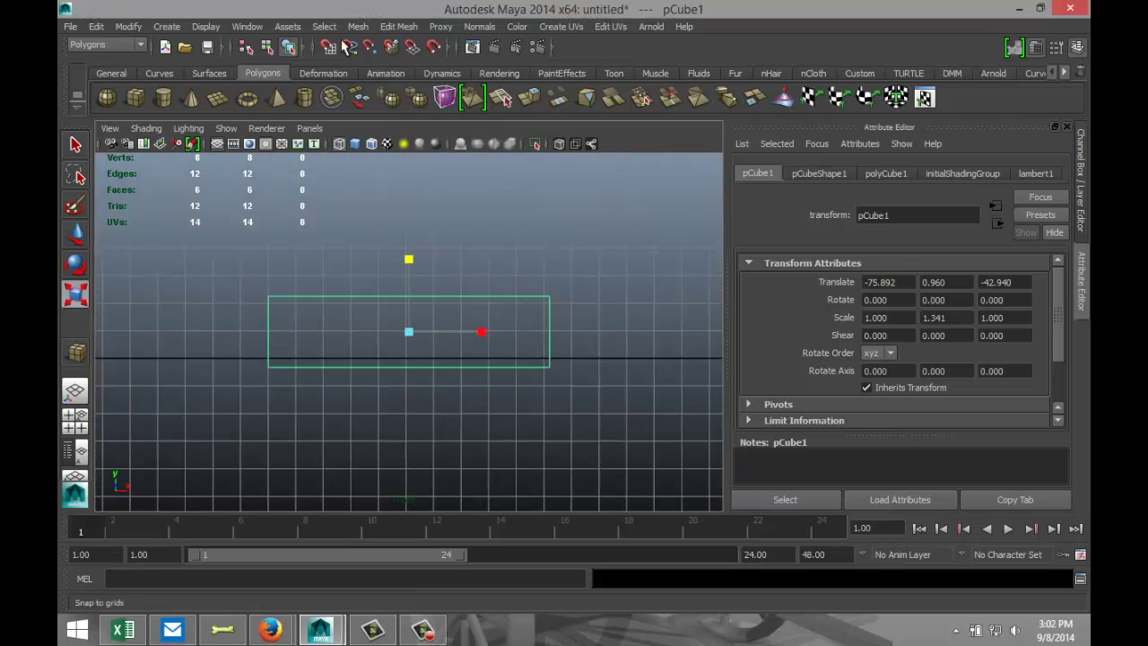
pyautogui.click(398, 26)
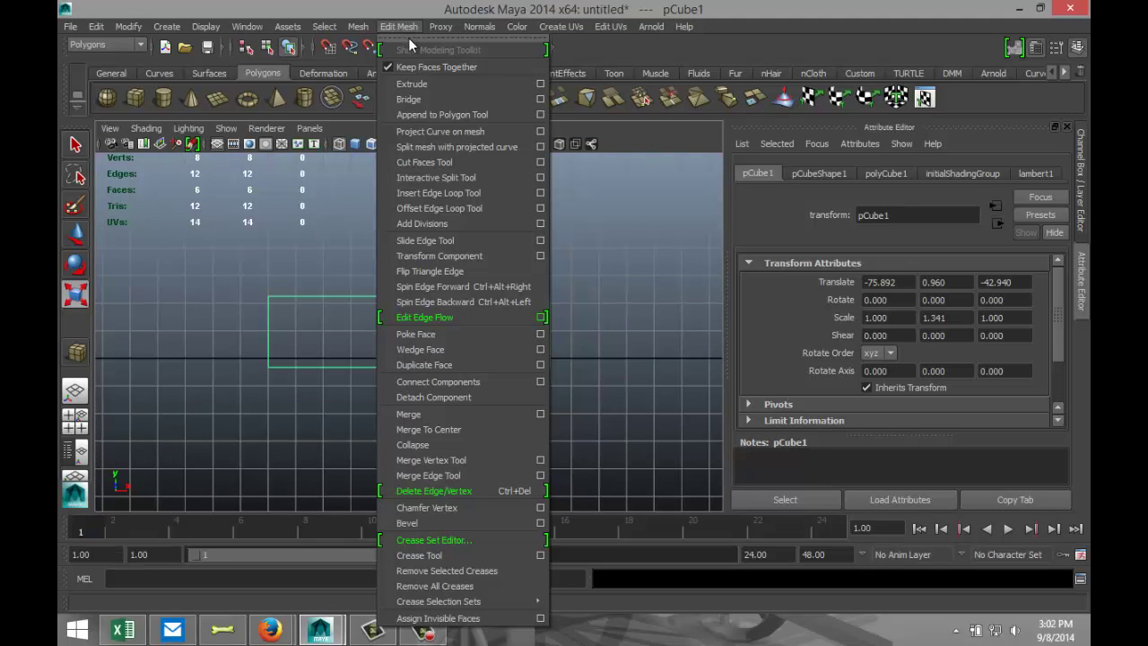
pyautogui.click(475, 196)
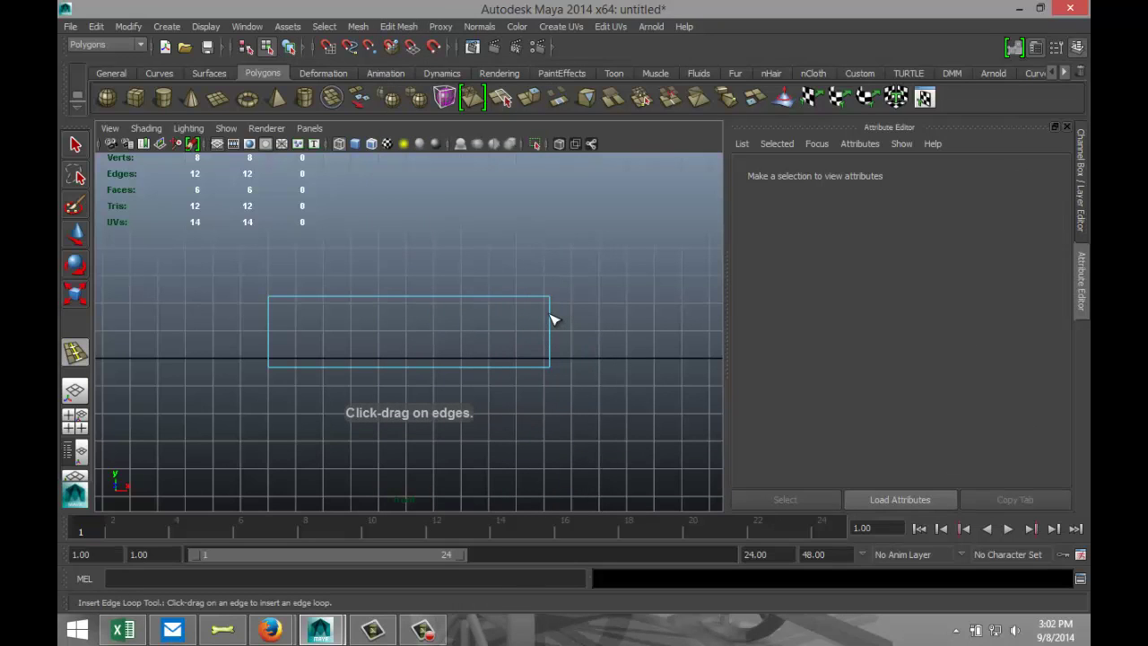
pyautogui.click(551, 318)
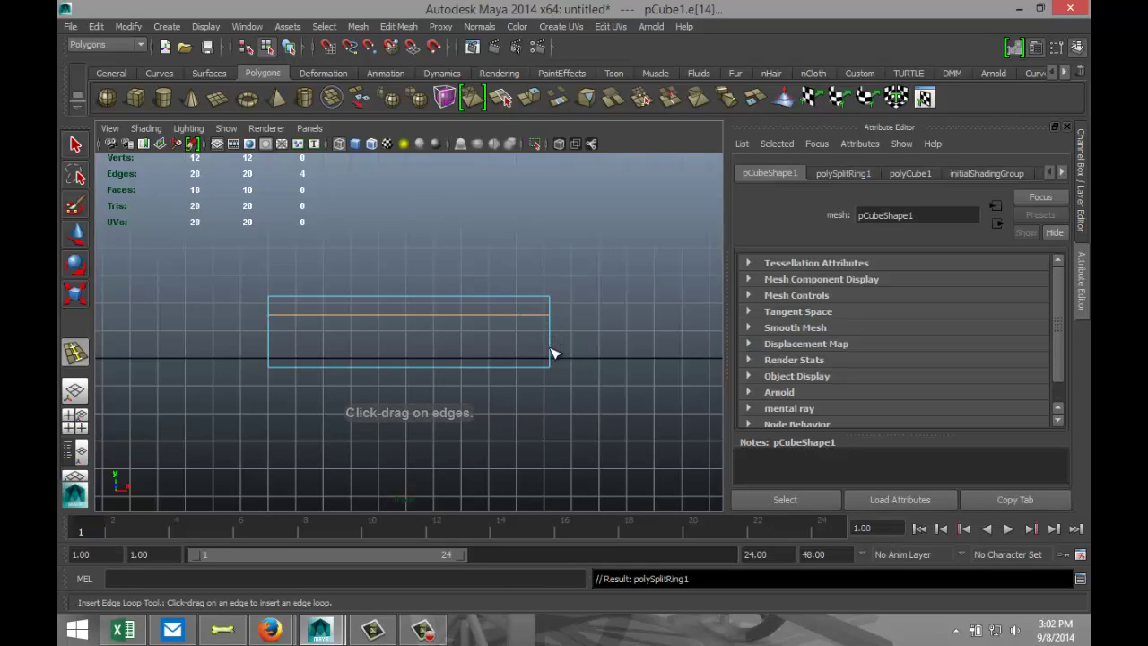
pyautogui.moveTo(552, 352); pyautogui.dragTo(551, 353)
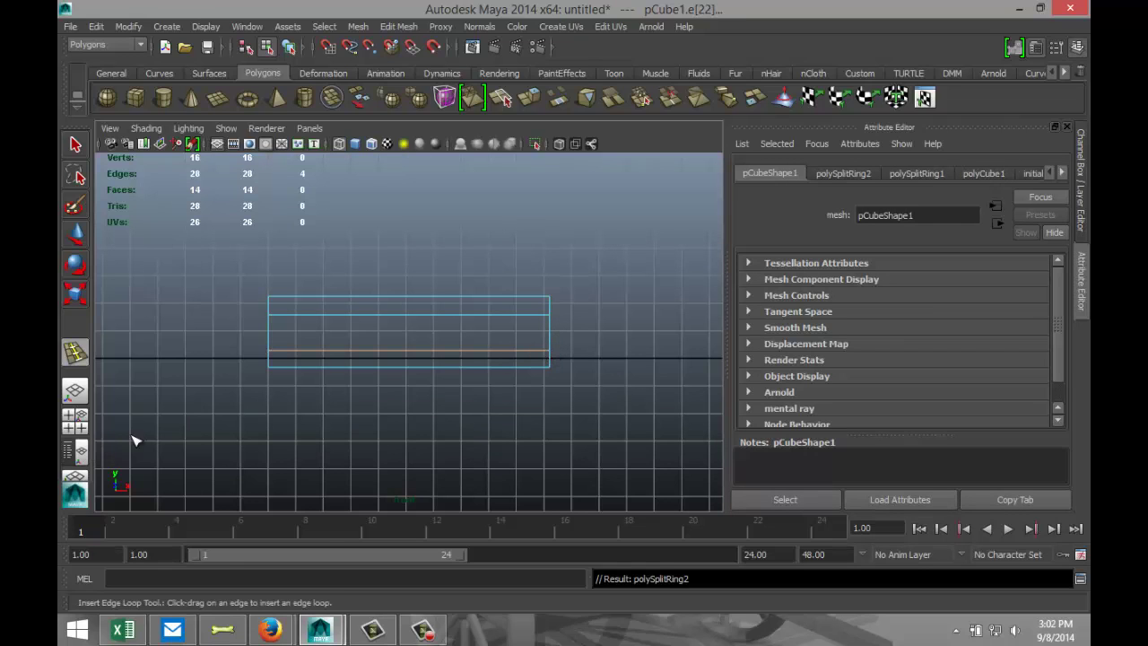
# Step: Select the middle-band faces on the block's two opposite long sides and scale them slightly outward along X to form sloped edges
pyautogui.click(74, 421)
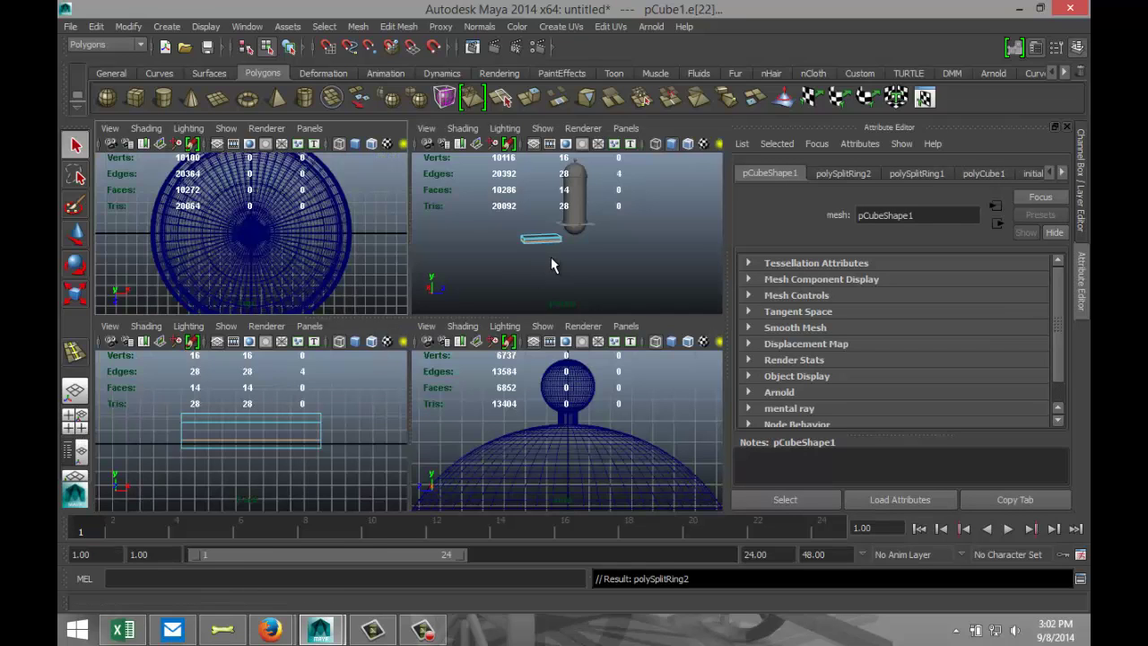
pyautogui.press('space')
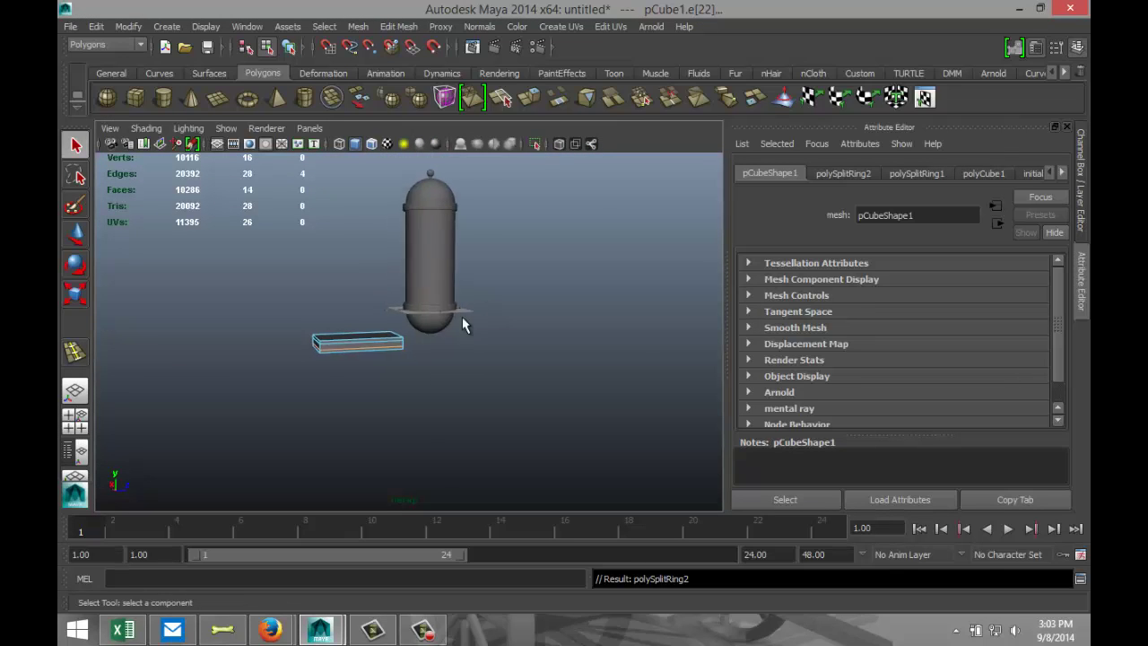
pyautogui.press('f')
pyautogui.moveTo(384, 342); pyautogui.dragTo(389, 327, button='right')
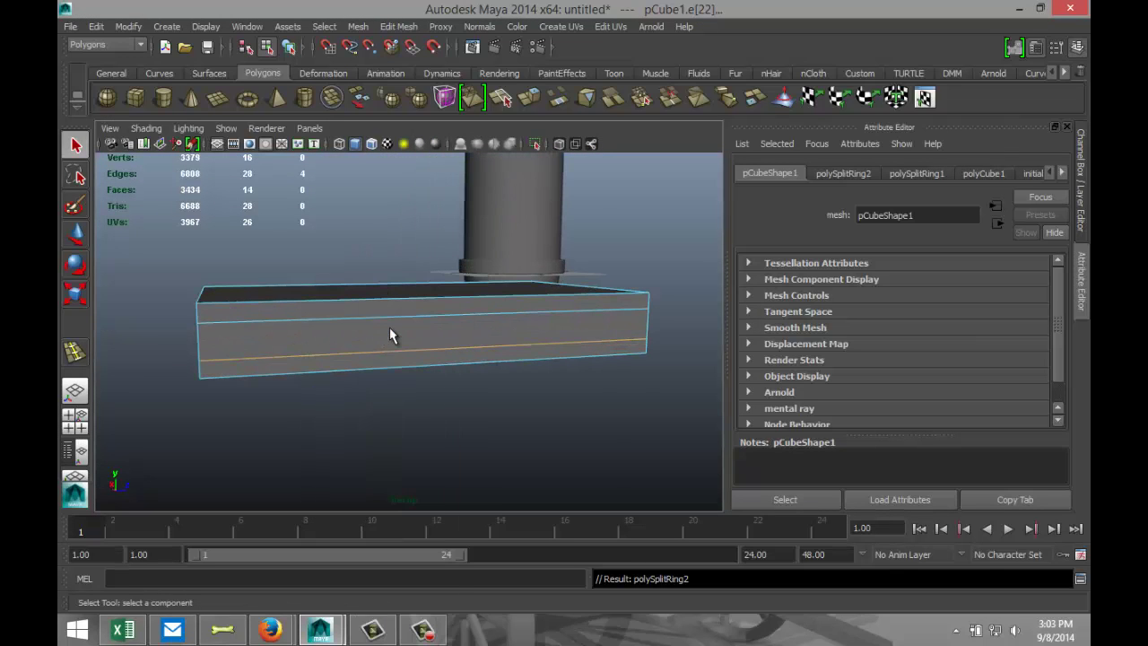
pyautogui.click(362, 340)
pyautogui.keyDown('alt'); pyautogui.moveTo(273, 393); pyautogui.dragTo(417, 397); pyautogui.keyUp('alt')
pyautogui.press('1')
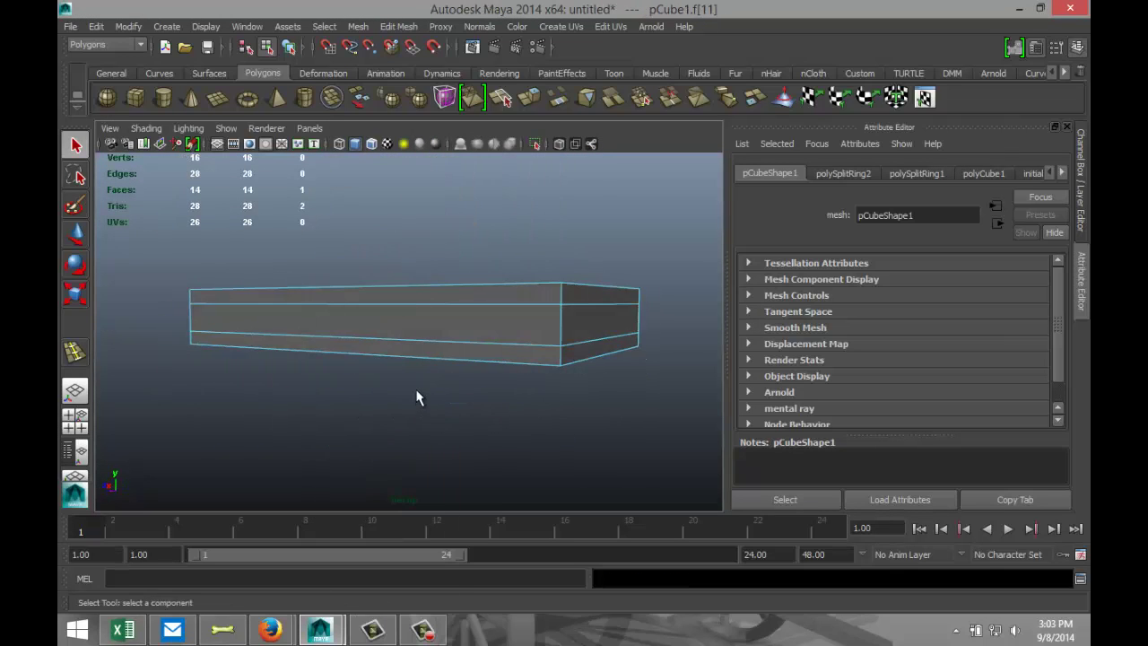
pyautogui.press('3')
pyautogui.keyDown('alt'); pyautogui.moveTo(497, 390); pyautogui.dragTo(351, 422); pyautogui.keyUp('alt')
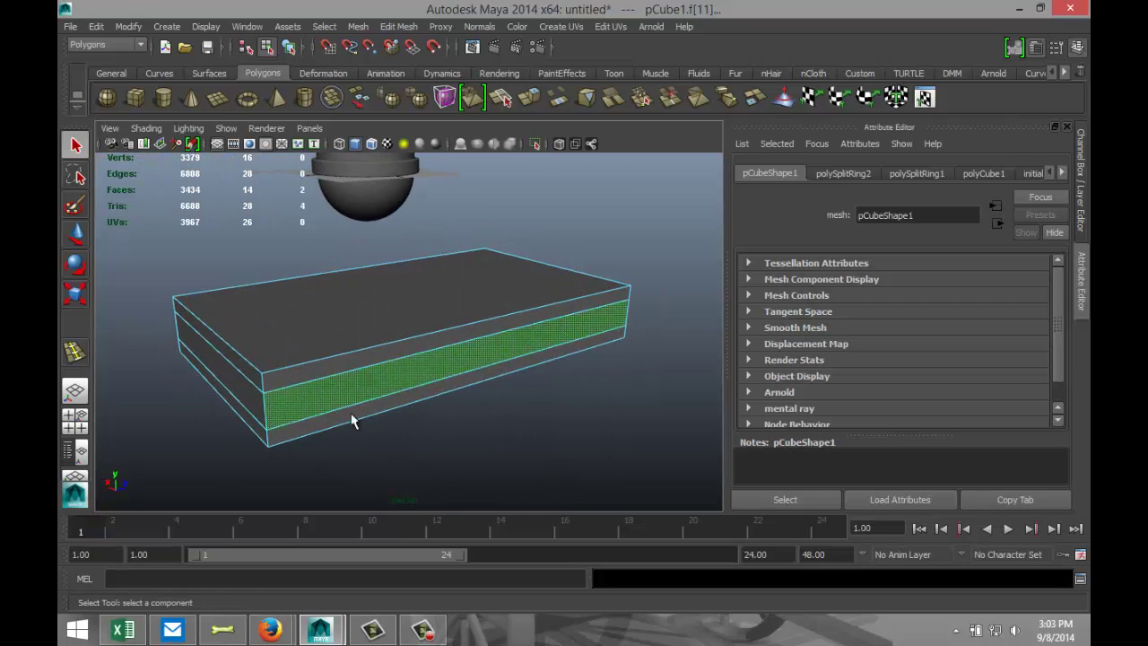
pyautogui.press('r')
pyautogui.click(382, 307)
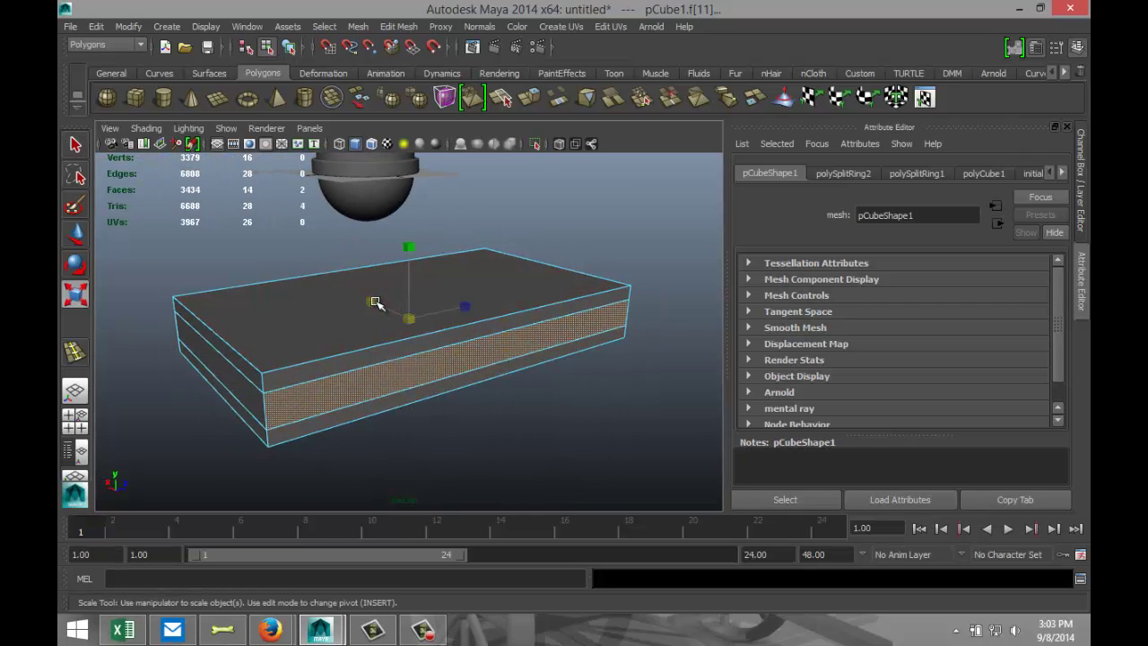
pyautogui.moveTo(375, 302); pyautogui.dragTo(367, 299)
# Step: Deselect the faces, return to object mode and select the whole block
pyautogui.keyDown('alt'); pyautogui.moveTo(425, 384); pyautogui.dragTo(470, 393); pyautogui.keyUp('alt')
pyautogui.click(531, 401)
pyautogui.moveTo(449, 307); pyautogui.dragTo(507, 276, button='right')
pyautogui.click(482, 292)
pyautogui.scroll(-3, 386, 345)
pyautogui.scroll(-2, 385, 345)
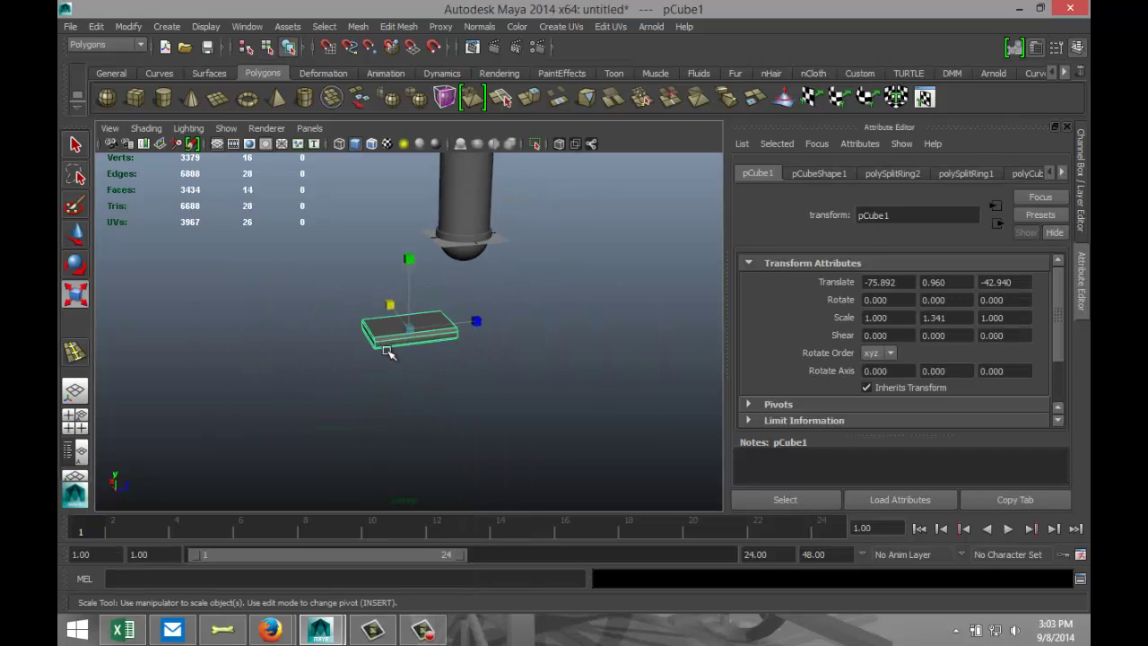
# Step: Place the block at the origin by setting its X, Y and Z translation to 0
pyautogui.click(75, 415)
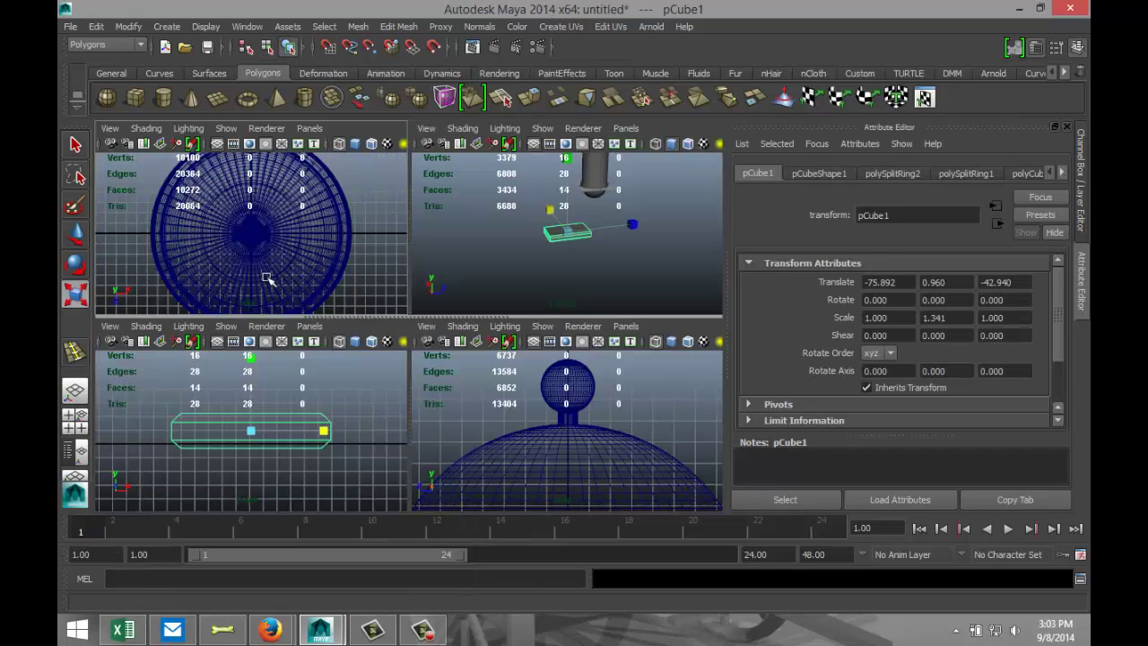
pyautogui.press('space')
pyautogui.scroll(-5, 315, 287)
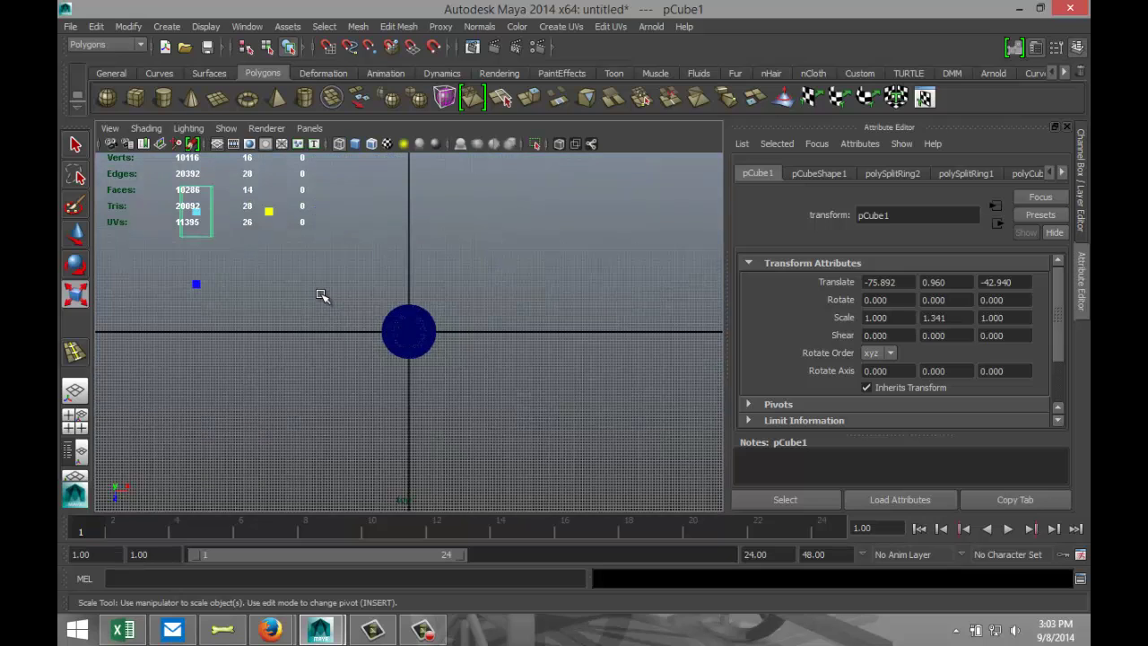
pyautogui.scroll(-2, 324, 305)
pyautogui.press('w')
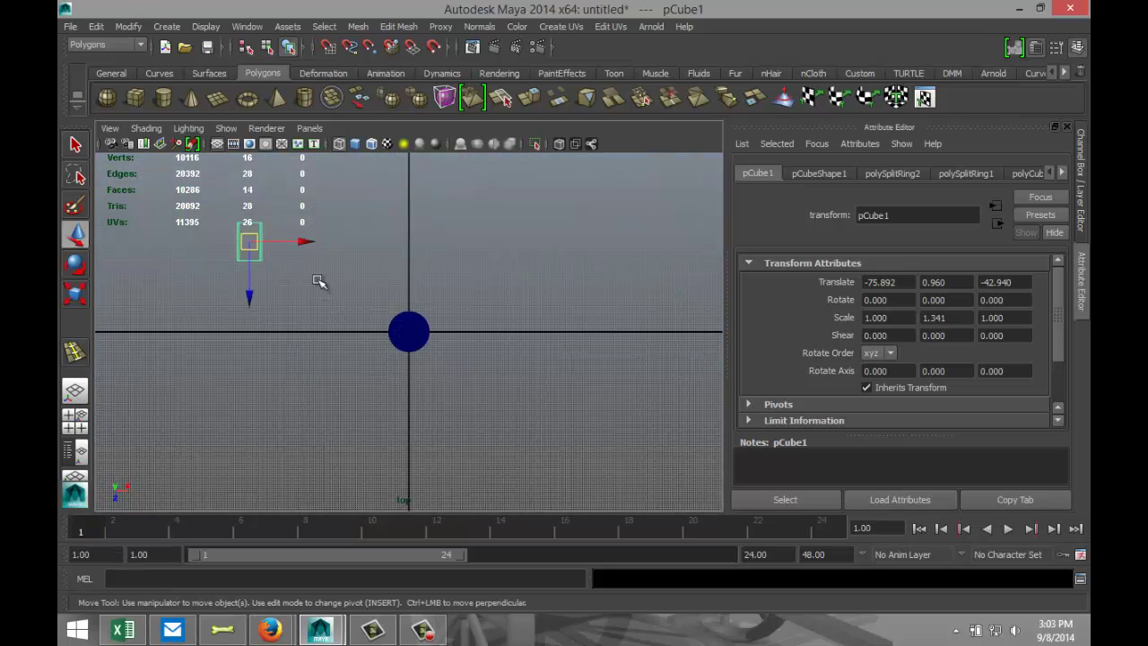
pyautogui.moveTo(303, 242); pyautogui.dragTo(460, 271)
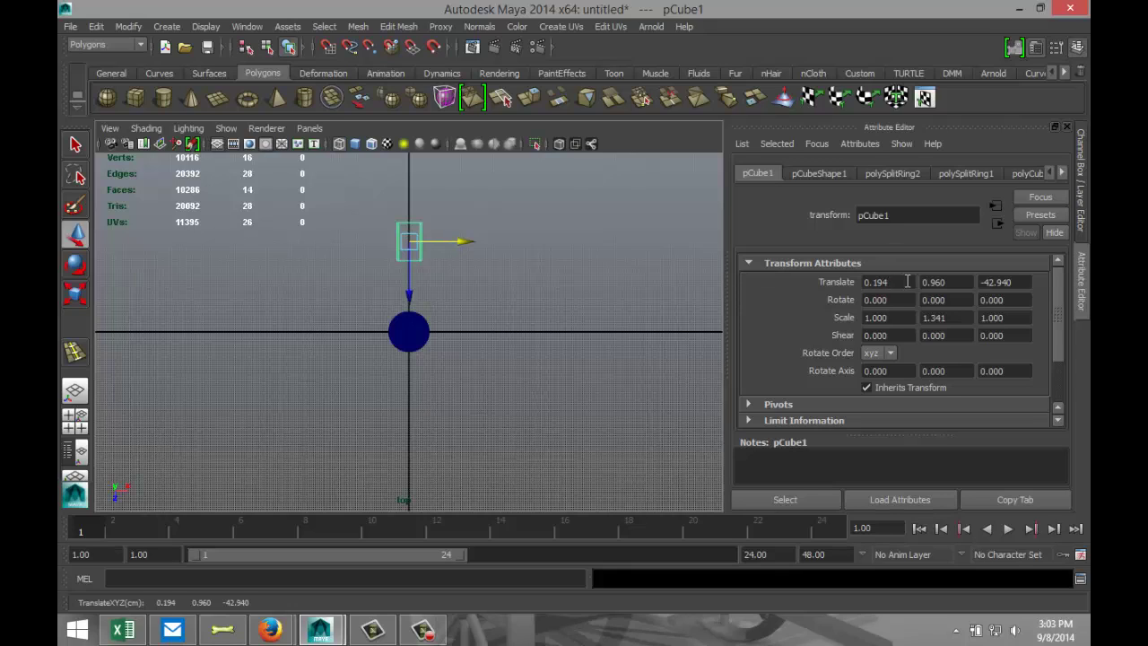
pyautogui.click(908, 282)
pyautogui.click(959, 281)
pyautogui.write('0')
pyautogui.click(1021, 285)
pyautogui.write('0')
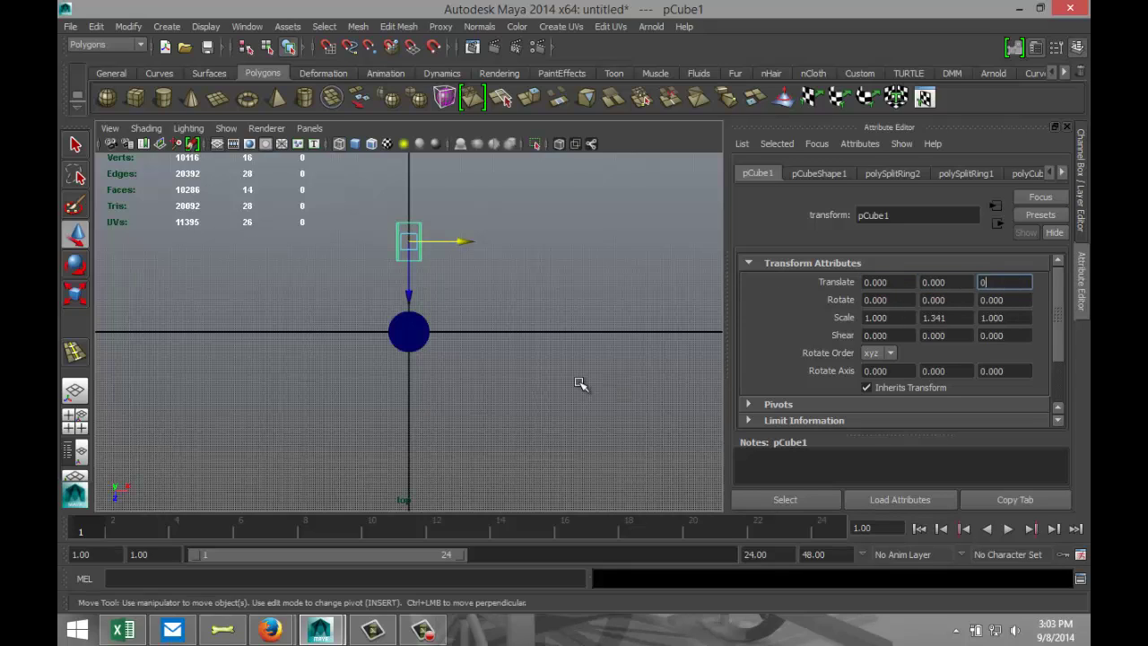
pyautogui.click(544, 408)
# Step: Reselect the block, move it along Z to about -16.64 behind the capsule and scale it down uniformly to an X scale of about 0.419
pyautogui.scroll(5, 422, 374)
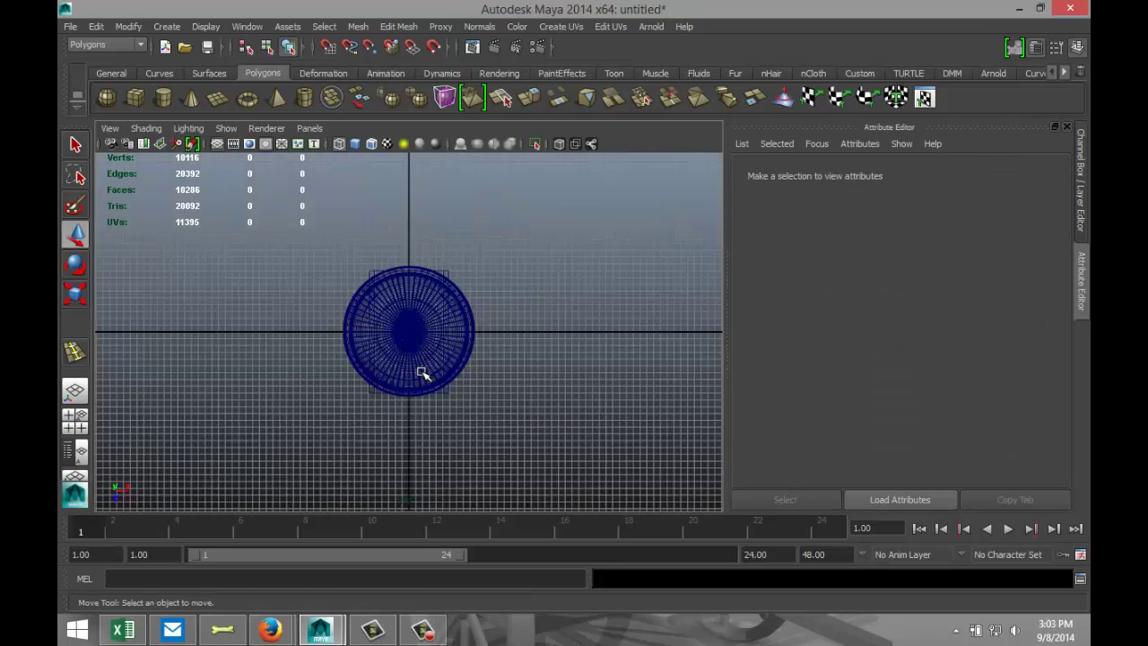
pyautogui.moveTo(460, 243); pyautogui.dragTo(466, 249)
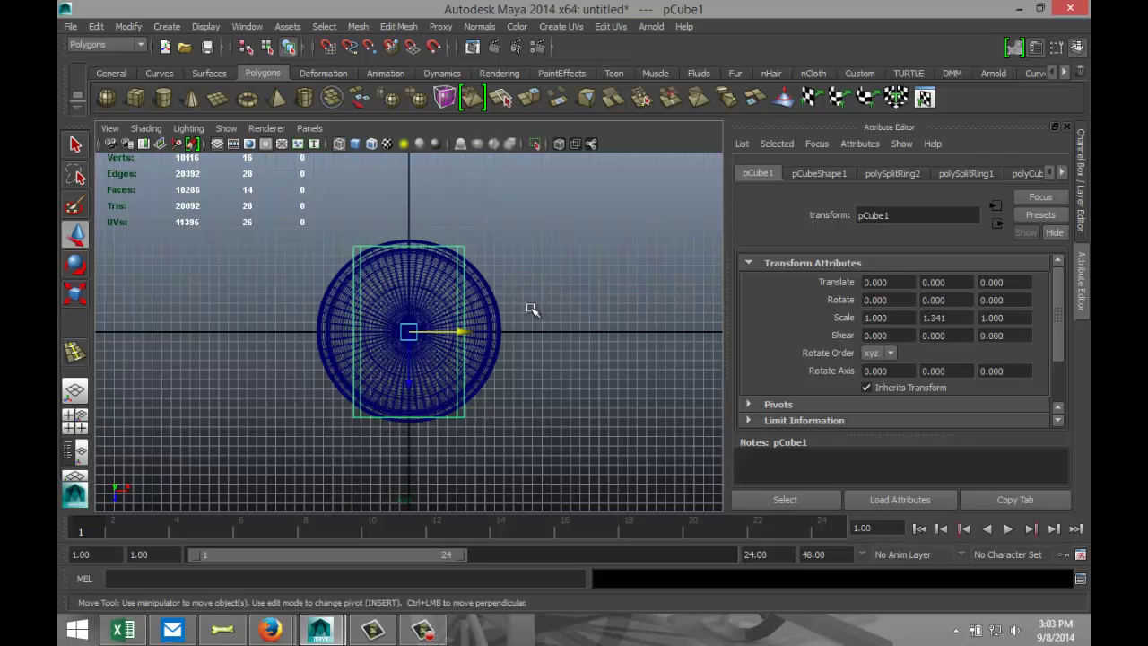
pyautogui.moveTo(410, 384); pyautogui.dragTo(371, 229)
pyautogui.scroll(-3, 471, 273)
pyautogui.press('r')
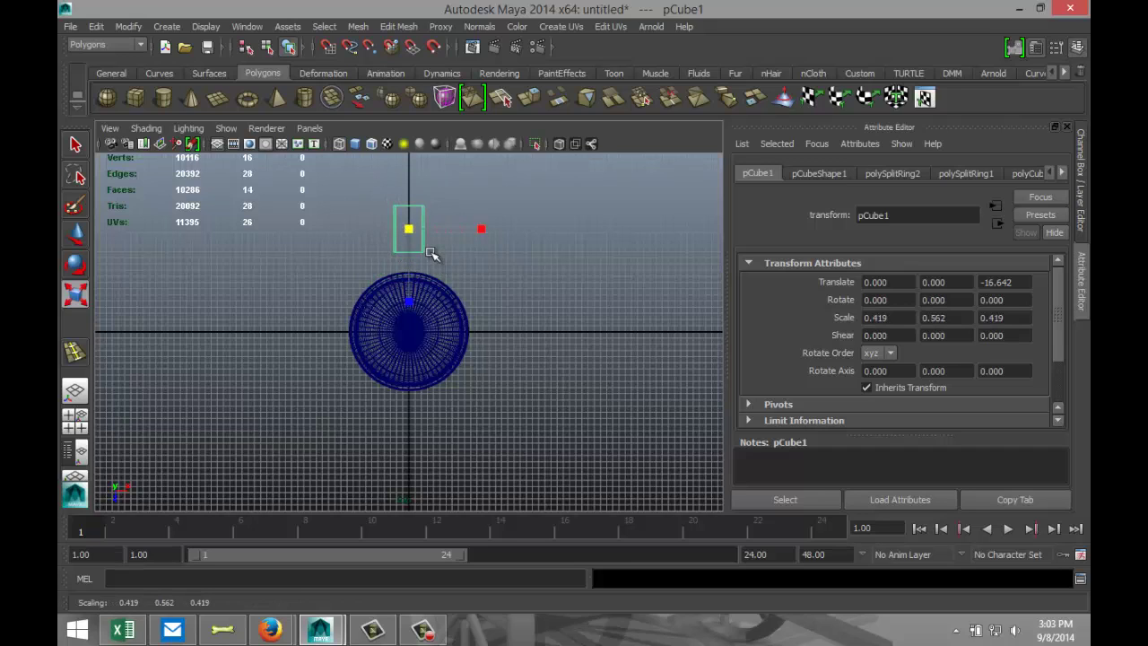
# Step: Stretch the block along Z to a scale of about 0.677 and move it to about Z -15.205 against the capsule
pyautogui.moveTo(407, 302); pyautogui.dragTo(410, 341)
pyautogui.press('w')
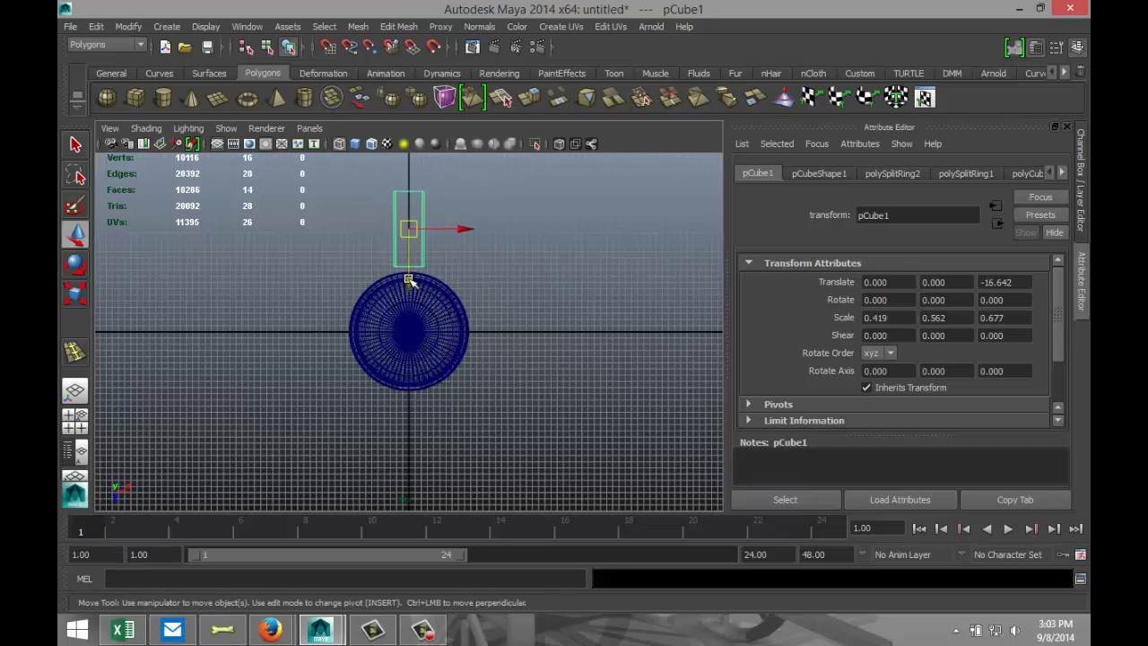
pyautogui.moveTo(409, 280); pyautogui.dragTo(411, 289)
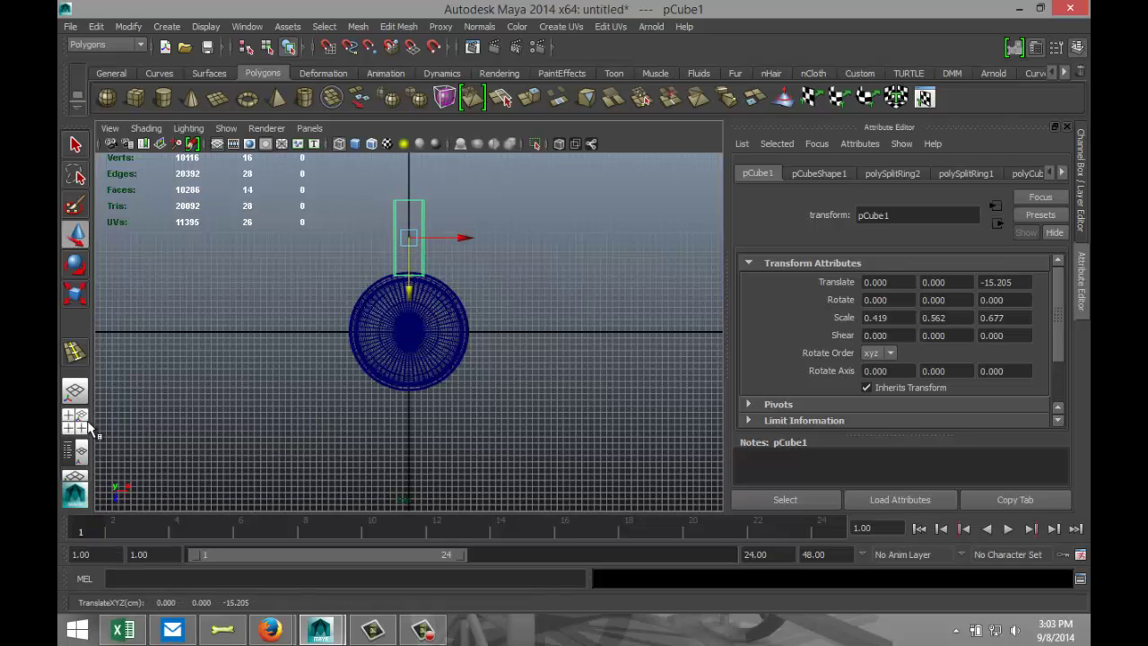
# Step: Raise the block to about Y 1.246 so it lines up with the capsule's lower rim in the side view
pyautogui.press('space')
pyautogui.press('space')
pyautogui.scroll(-6, 551, 385)
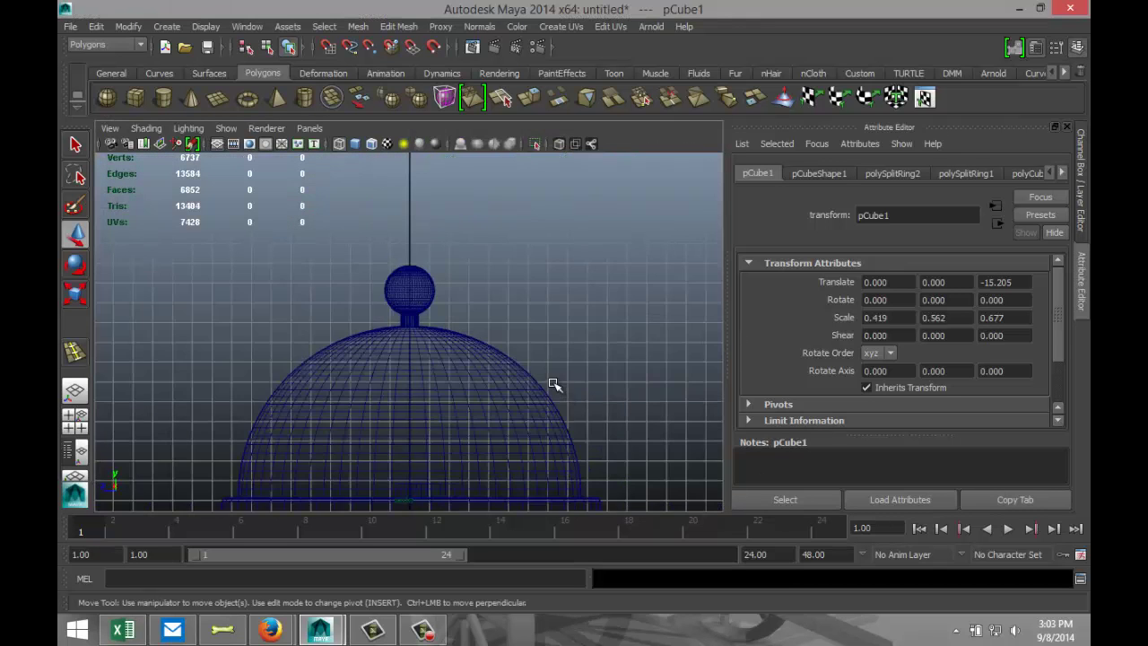
pyautogui.press('f')
pyautogui.scroll(-5, 448, 367)
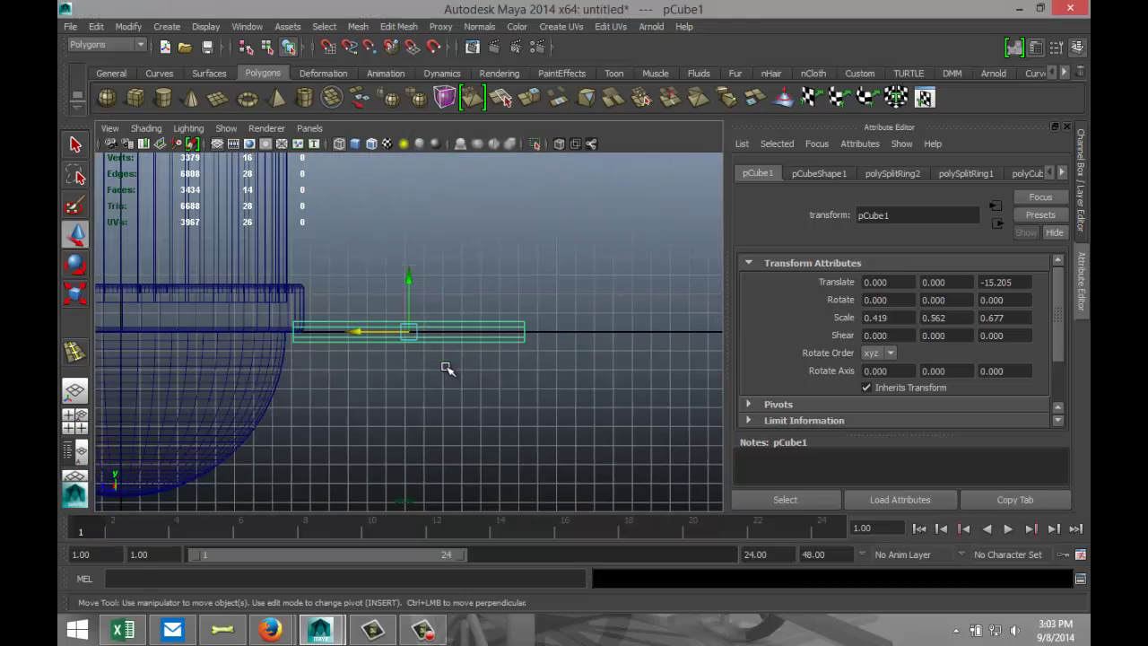
pyautogui.moveTo(408, 278); pyautogui.dragTo(405, 263)
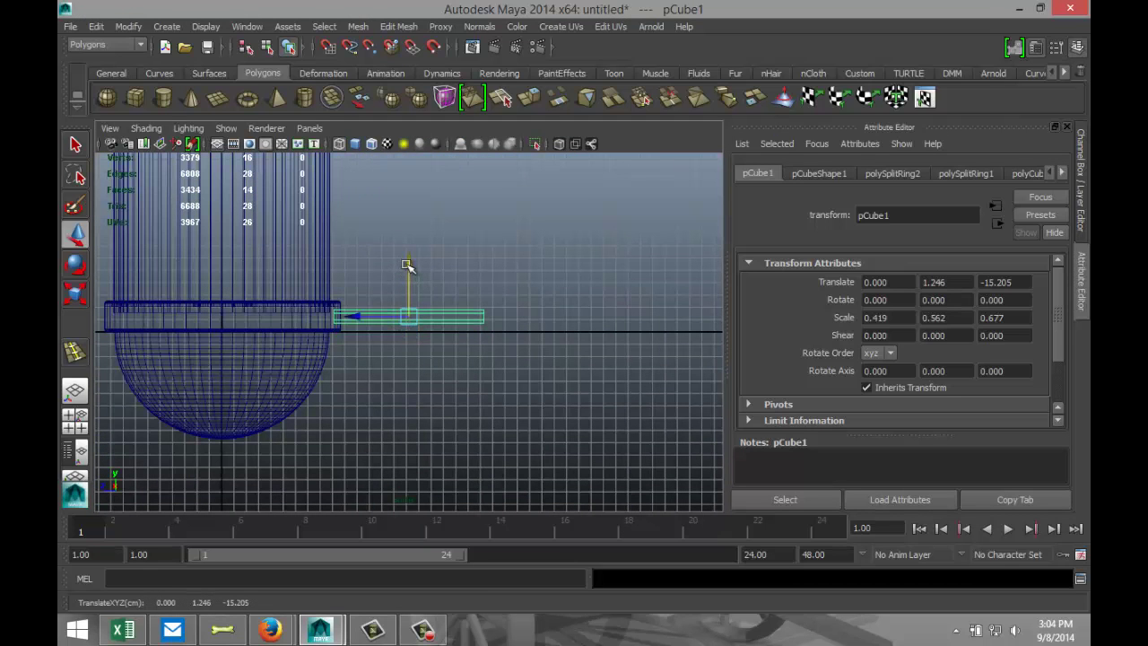
pyautogui.scroll(-8, 479, 317)
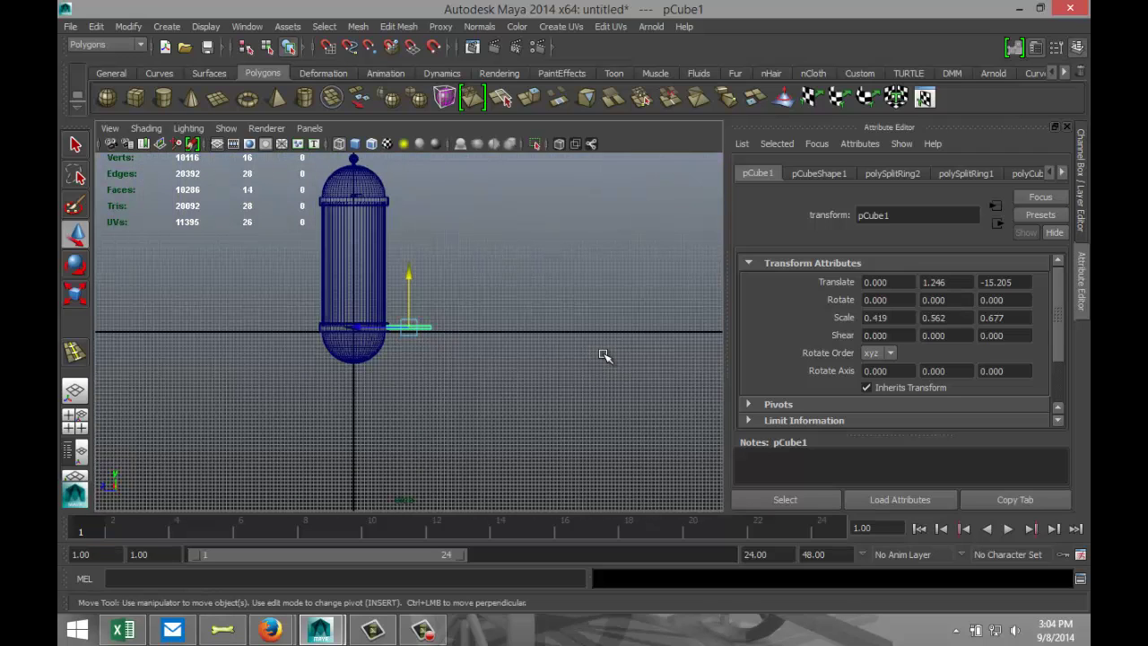
# Step: Duplicate the block and raise the copy to about Y 36.018, level with the capsule's upper rim
pyautogui.hotkey('ctrl', 'd')
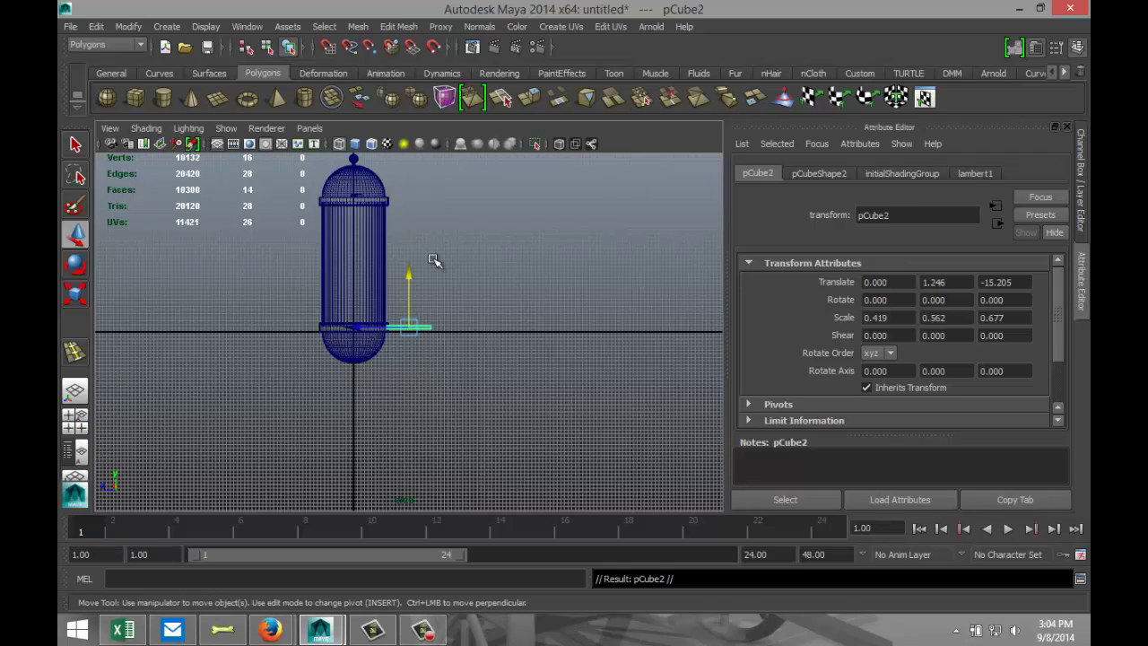
pyautogui.moveTo(408, 273); pyautogui.dragTo(415, 152)
pyautogui.scroll(5, 478, 238)
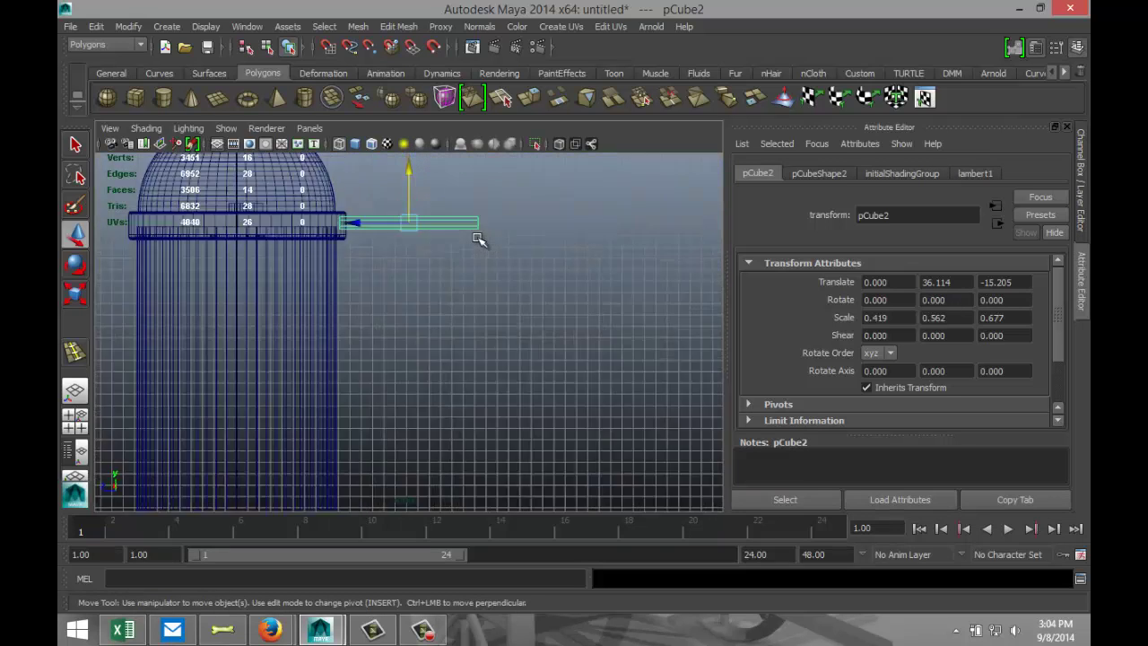
pyautogui.scroll(5, 475, 246)
pyautogui.scroll(-3, 463, 259)
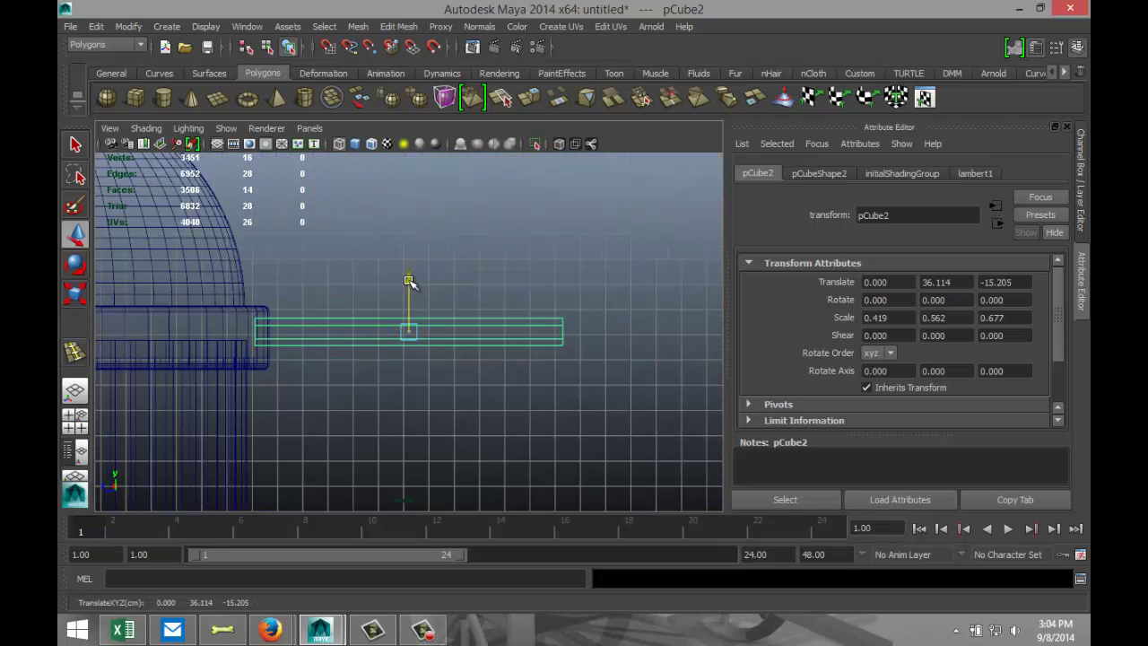
pyautogui.moveTo(410, 277); pyautogui.dragTo(410, 285)
pyautogui.scroll(-4, 493, 352)
pyautogui.scroll(-2, 496, 352)
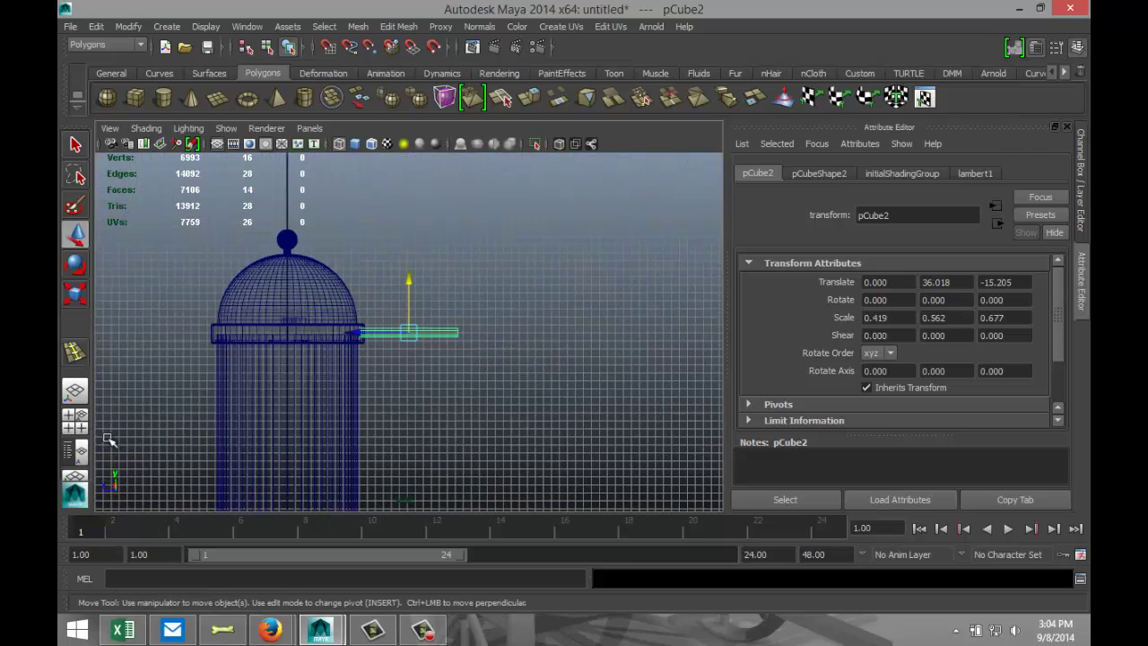
# Step: Create a tall, thin polygon cube as a back plate beside the capsule in the perspective view and narrow its X scale to about 0.661
pyautogui.click(74, 415)
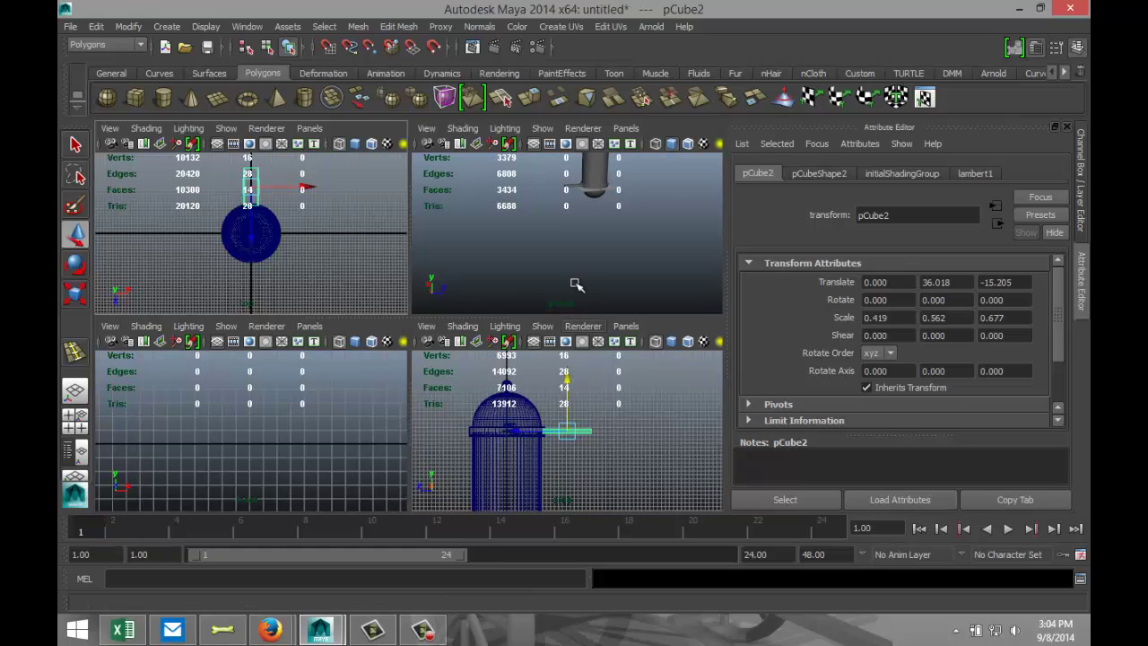
pyautogui.press('space')
pyautogui.keyDown('alt'); pyautogui.moveTo(487, 294); pyautogui.dragTo(320, 436, button='middle'); pyautogui.keyUp('alt')
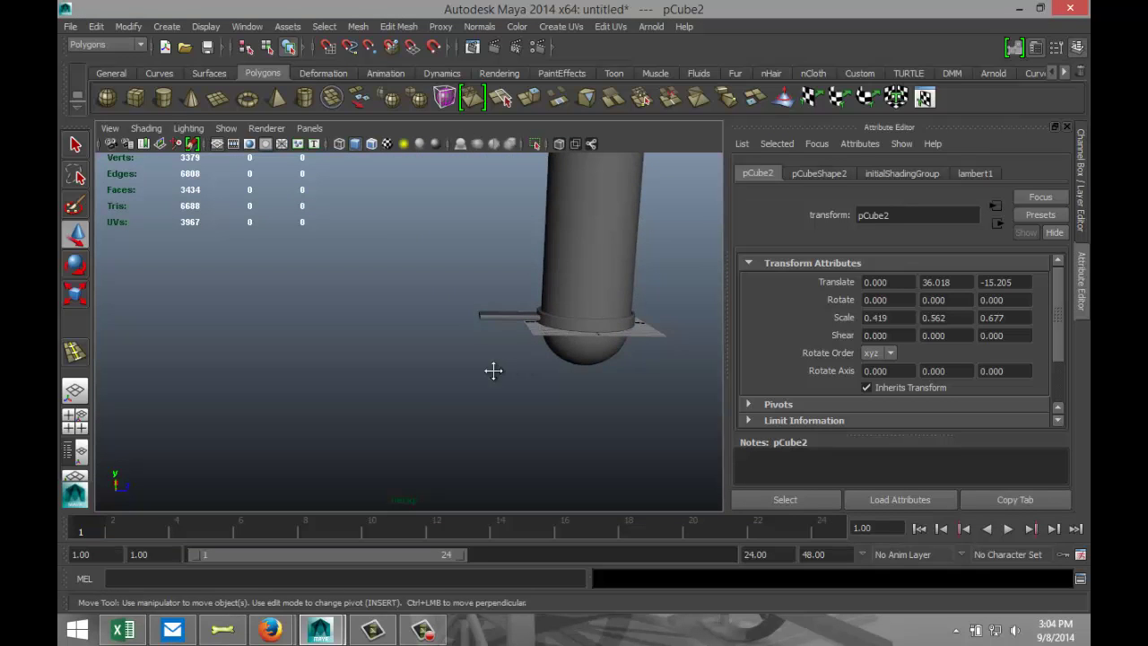
pyautogui.keyDown('alt'); pyautogui.moveTo(492, 371); pyautogui.dragTo(397, 405, button='middle'); pyautogui.keyUp('alt')
pyautogui.scroll(-2, 466, 350)
pyautogui.keyDown('alt'); pyautogui.moveTo(591, 335); pyautogui.dragTo(355, 329); pyautogui.keyUp('alt')
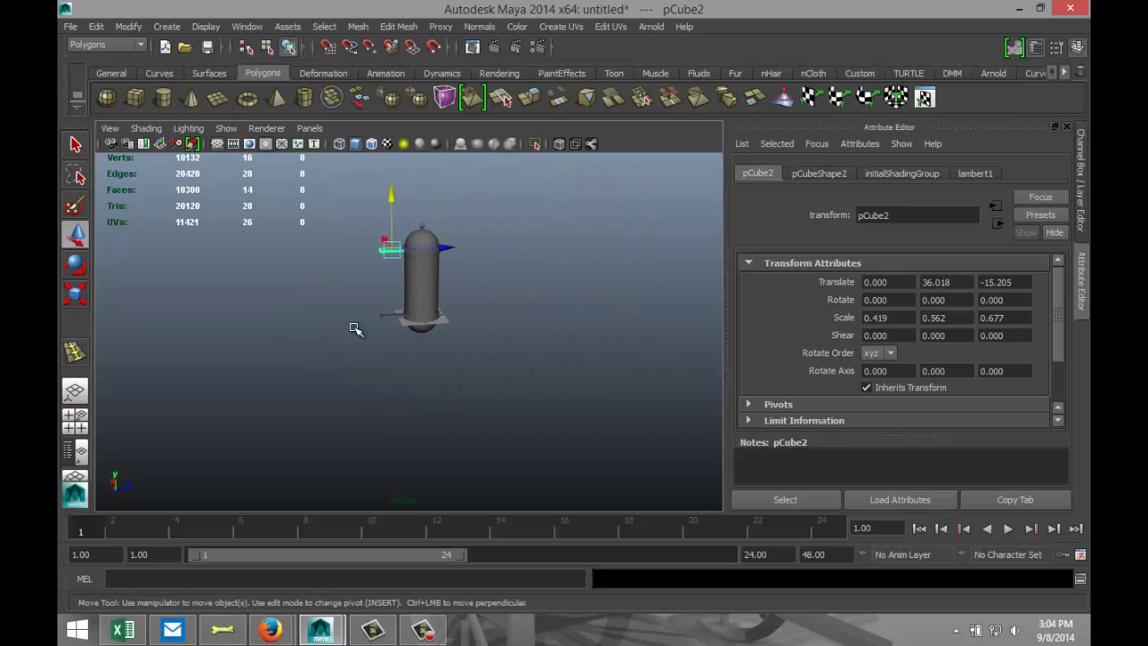
pyautogui.click(134, 97)
pyautogui.moveTo(294, 380); pyautogui.dragTo(431, 370)
pyautogui.press('r')
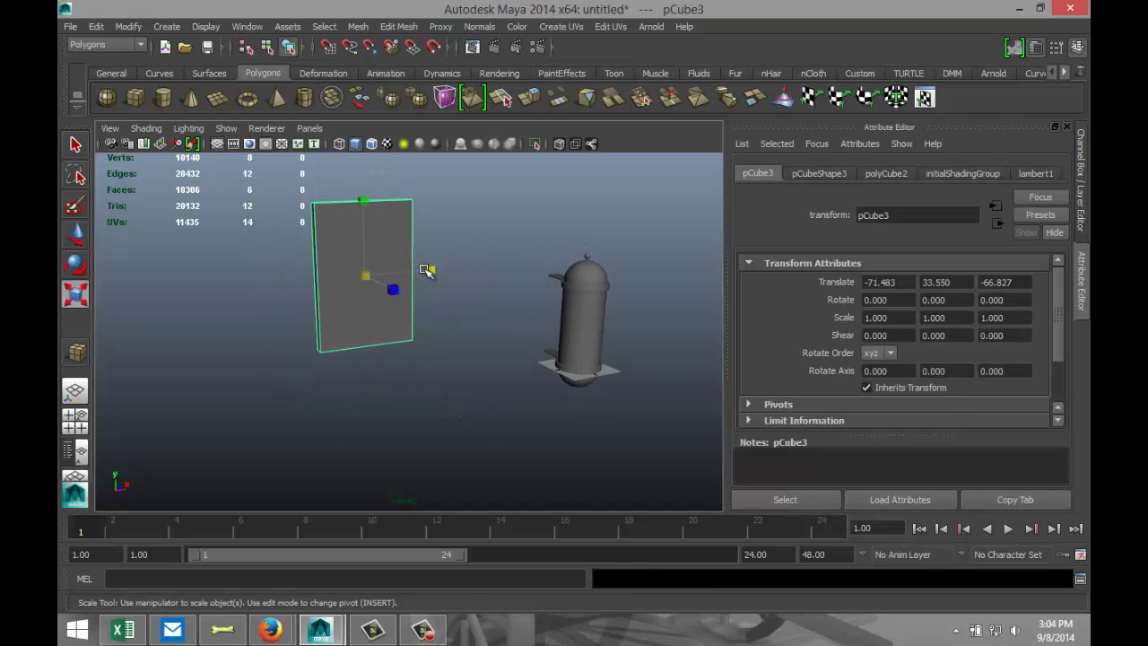
pyautogui.moveTo(425, 269); pyautogui.dragTo(409, 268)
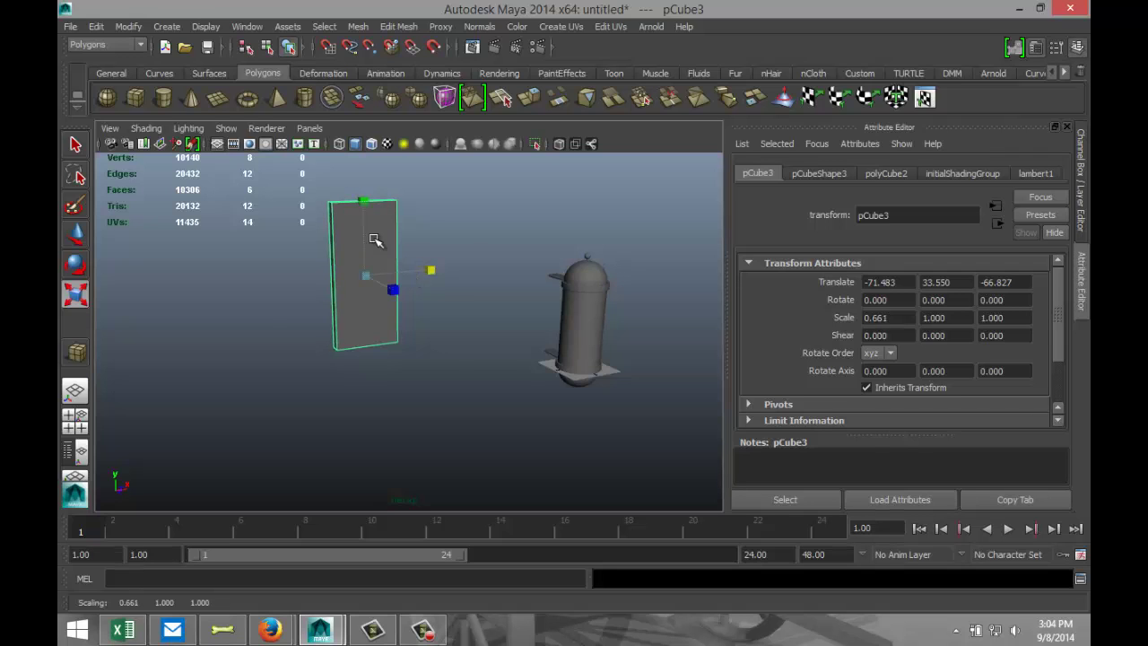
# Step: Extrude the plate's large front face and scale the new face inward to leave an even border around it
pyautogui.moveTo(377, 238); pyautogui.dragTo(386, 276, button='right')
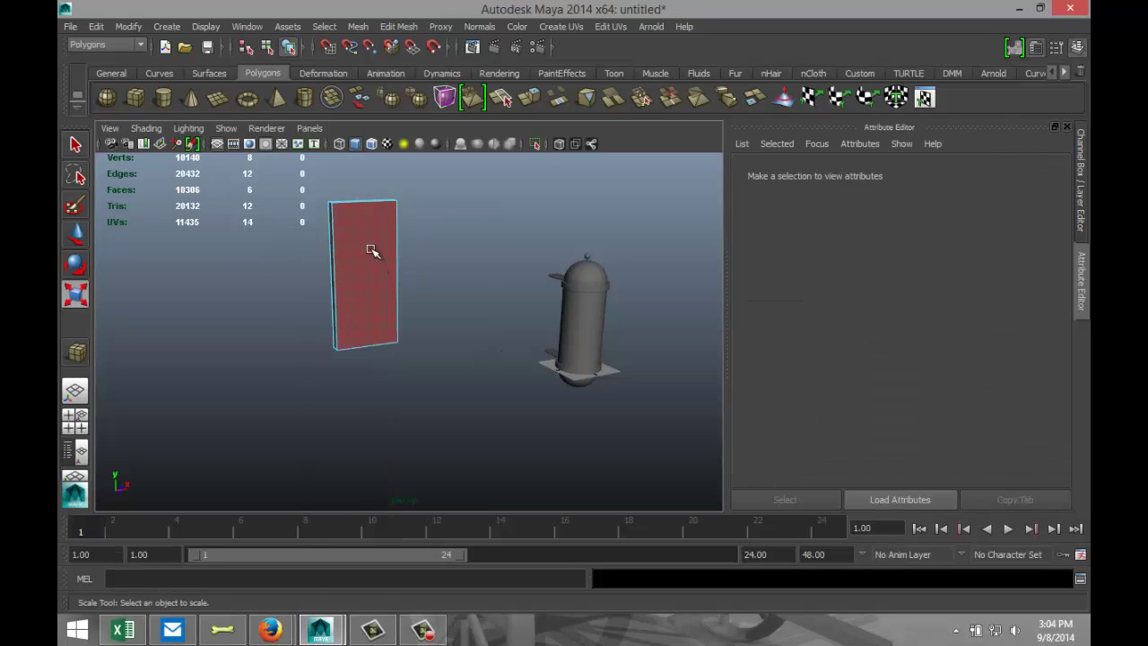
pyautogui.click(383, 243)
pyautogui.click(398, 26)
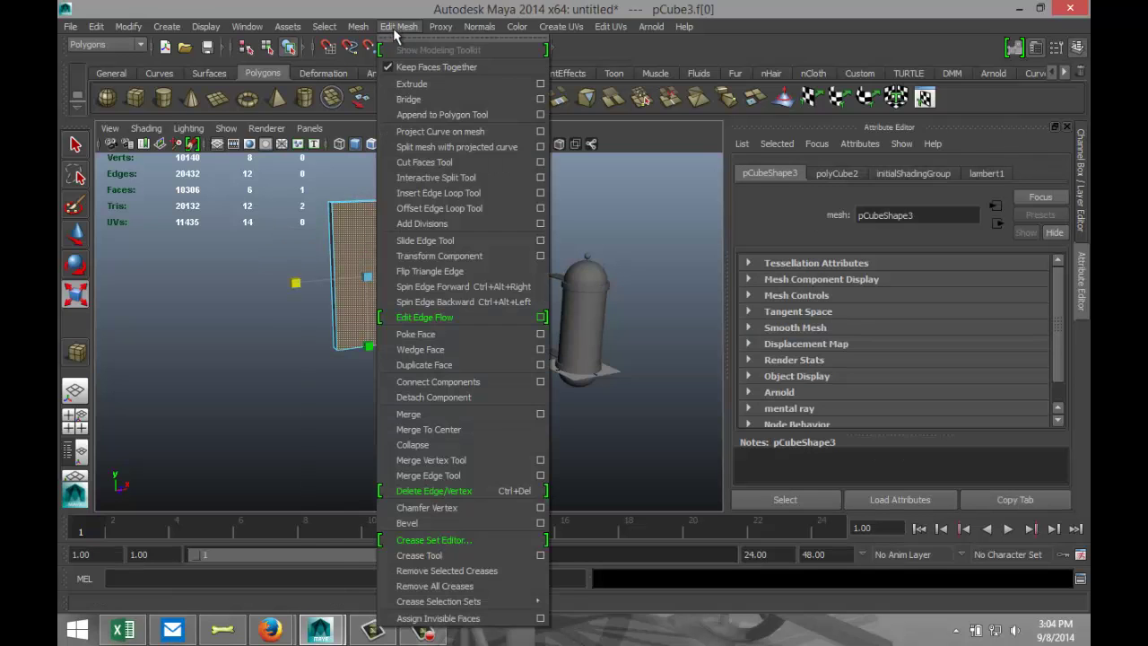
pyautogui.click(423, 86)
pyautogui.click(387, 287)
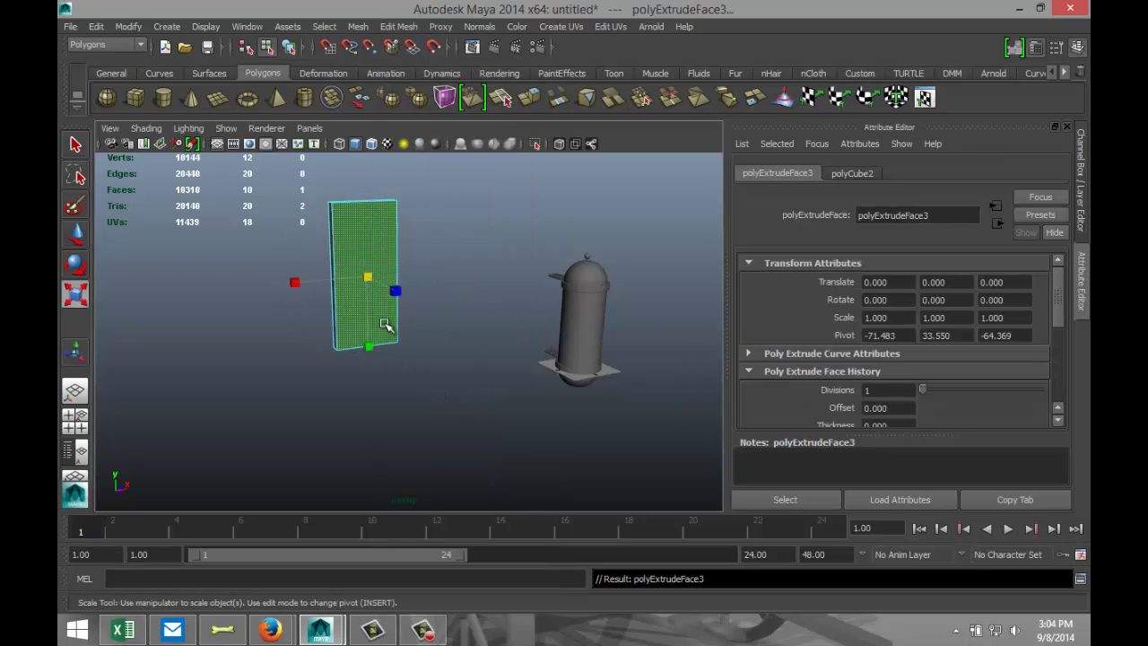
pyautogui.moveTo(371, 275); pyautogui.dragTo(357, 305)
pyautogui.moveTo(368, 348); pyautogui.dragTo(370, 364)
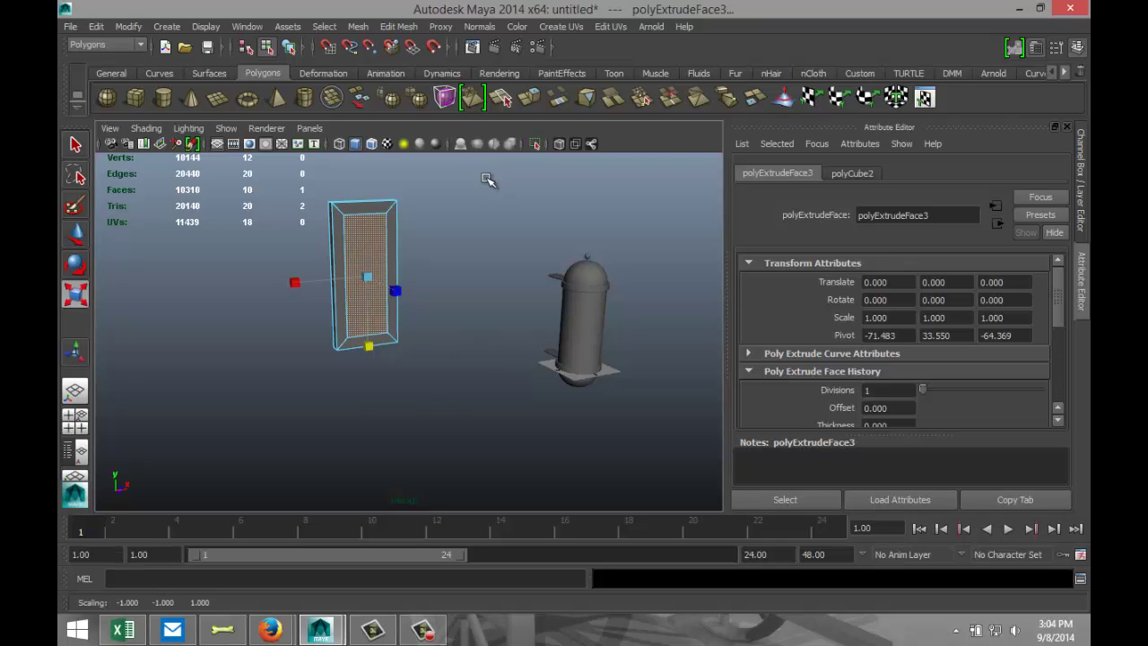
# Step: Extrude the inset face again and pull it forward along Z to about -60.211 as a raised panel
pyautogui.click(399, 26)
pyautogui.click(411, 84)
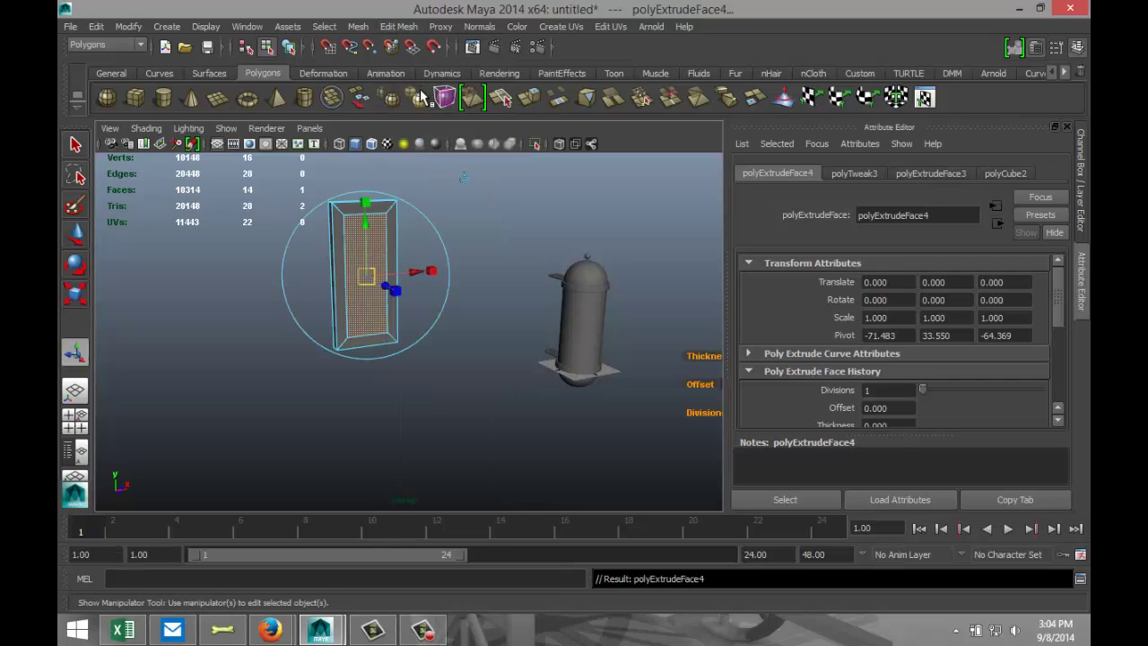
pyautogui.press('w')
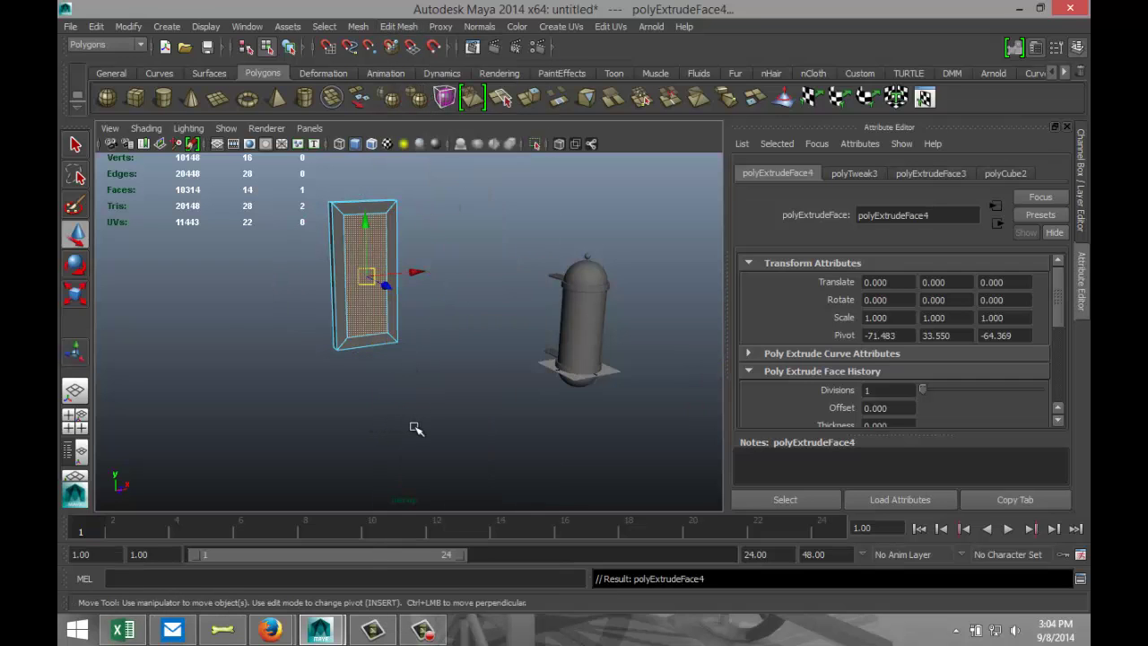
pyautogui.keyDown('alt'); pyautogui.moveTo(416, 429); pyautogui.dragTo(380, 291); pyautogui.keyUp('alt')
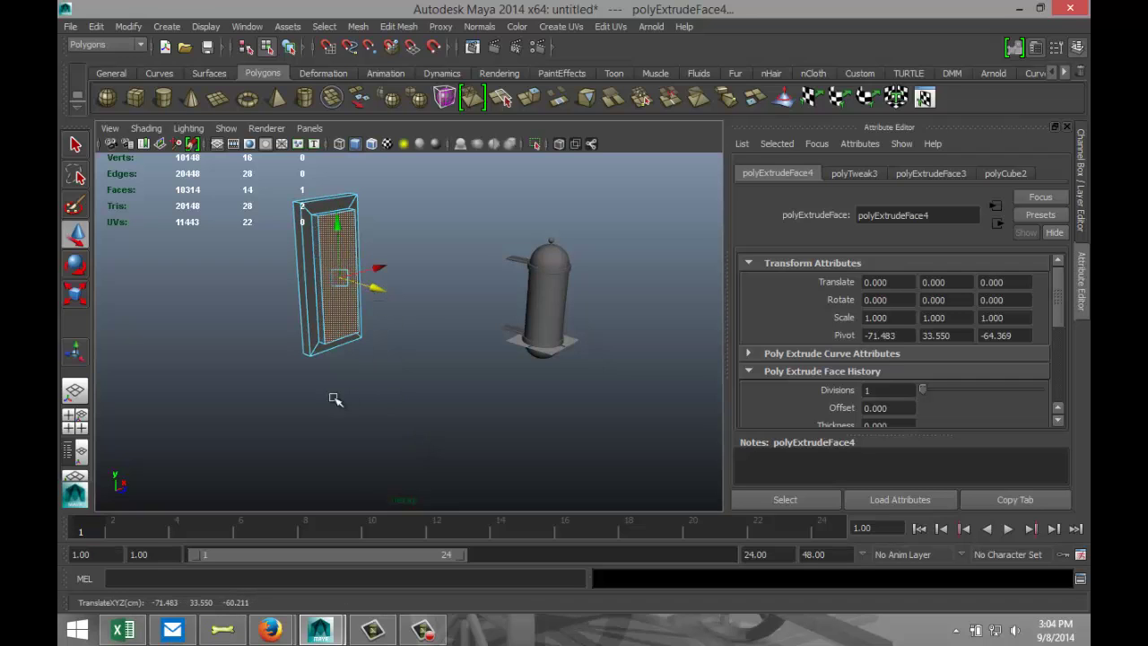
# Step: Select all of the plate's edges and bevel them with 5 segments and an offset of about 0.876
pyautogui.keyDown('alt'); pyautogui.moveTo(302, 397); pyautogui.dragTo(373, 436); pyautogui.keyUp('alt')
pyautogui.moveTo(337, 314); pyautogui.dragTo(330, 256, button='right')
pyautogui.moveTo(272, 238); pyautogui.dragTo(500, 482)
pyautogui.click(397, 27)
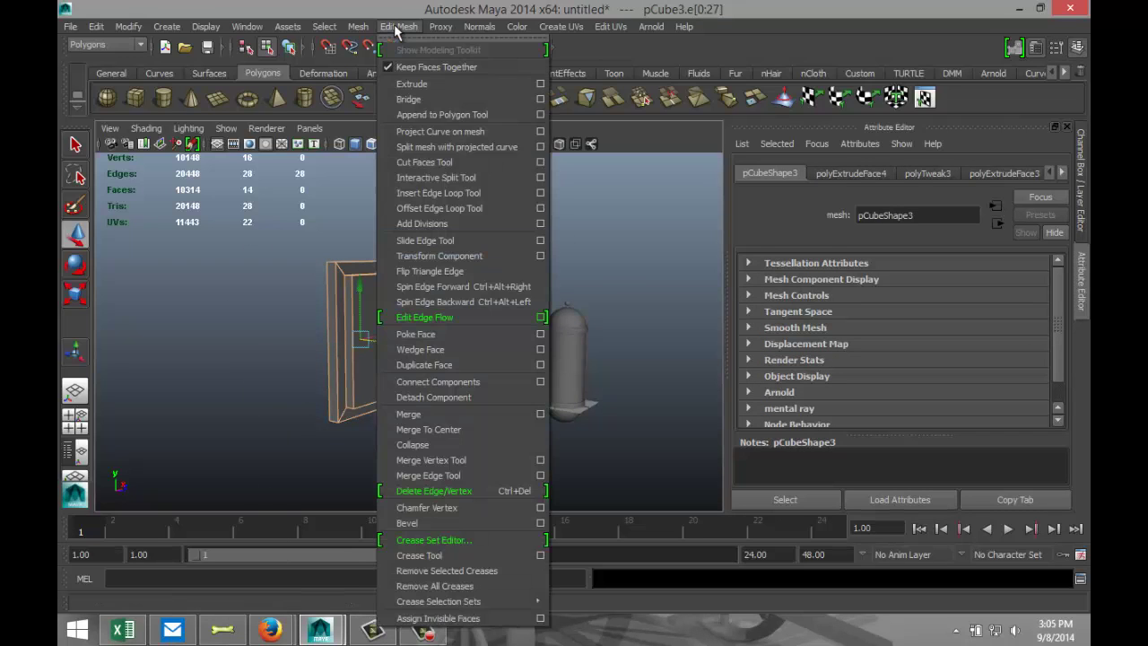
pyautogui.click(451, 521)
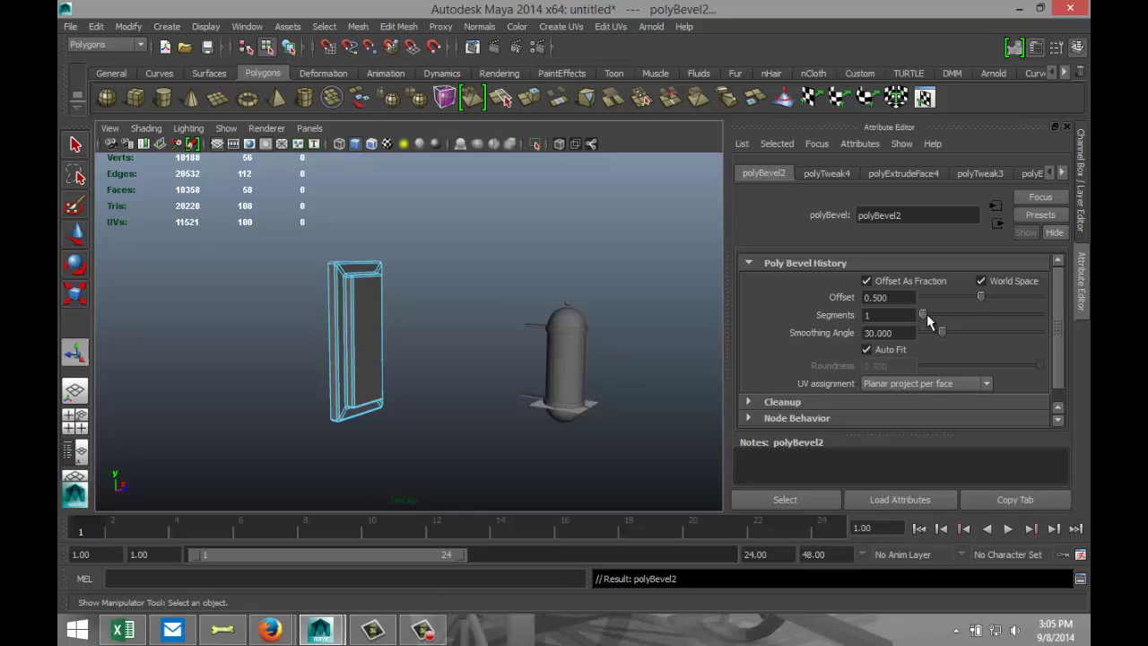
pyautogui.moveTo(927, 317); pyautogui.dragTo(1027, 302)
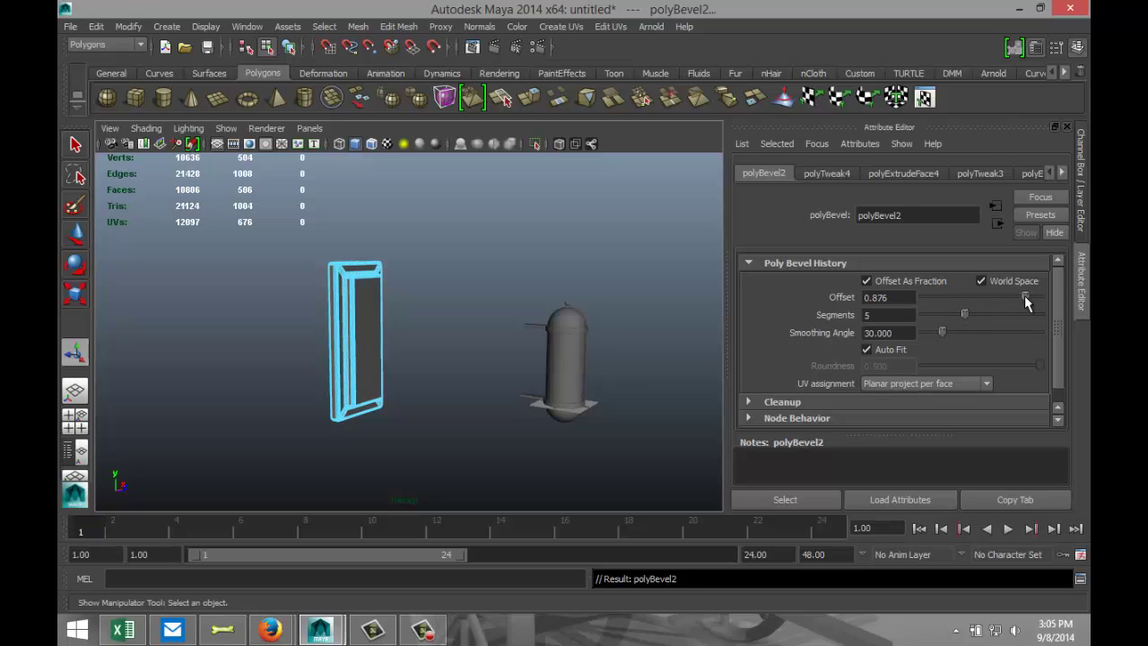
pyautogui.click(874, 298)
pyautogui.click(453, 370)
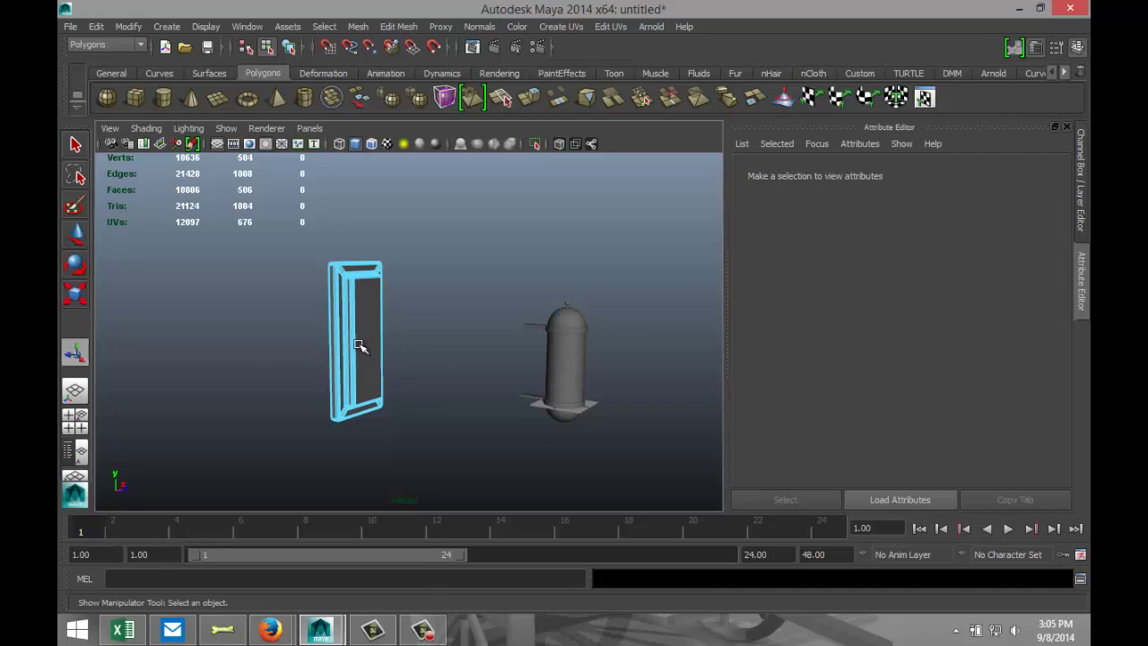
# Step: Return the plate to object mode and set its X, Y and Z translation to 0
pyautogui.moveTo(359, 345); pyautogui.dragTo(437, 272, button='right')
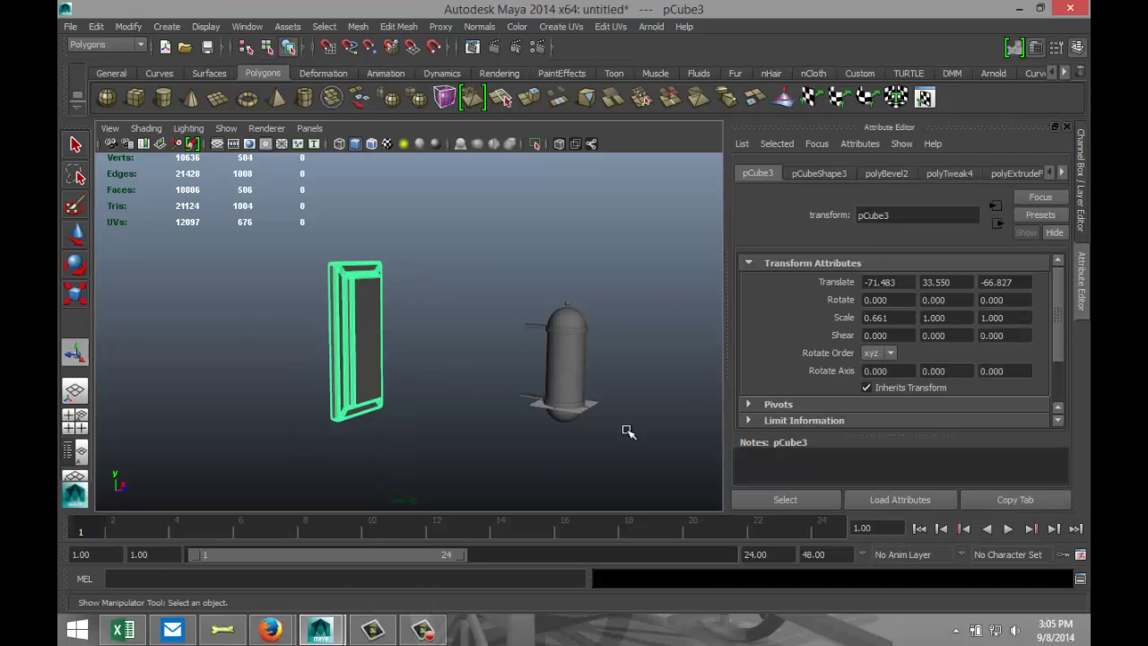
pyautogui.click(915, 281)
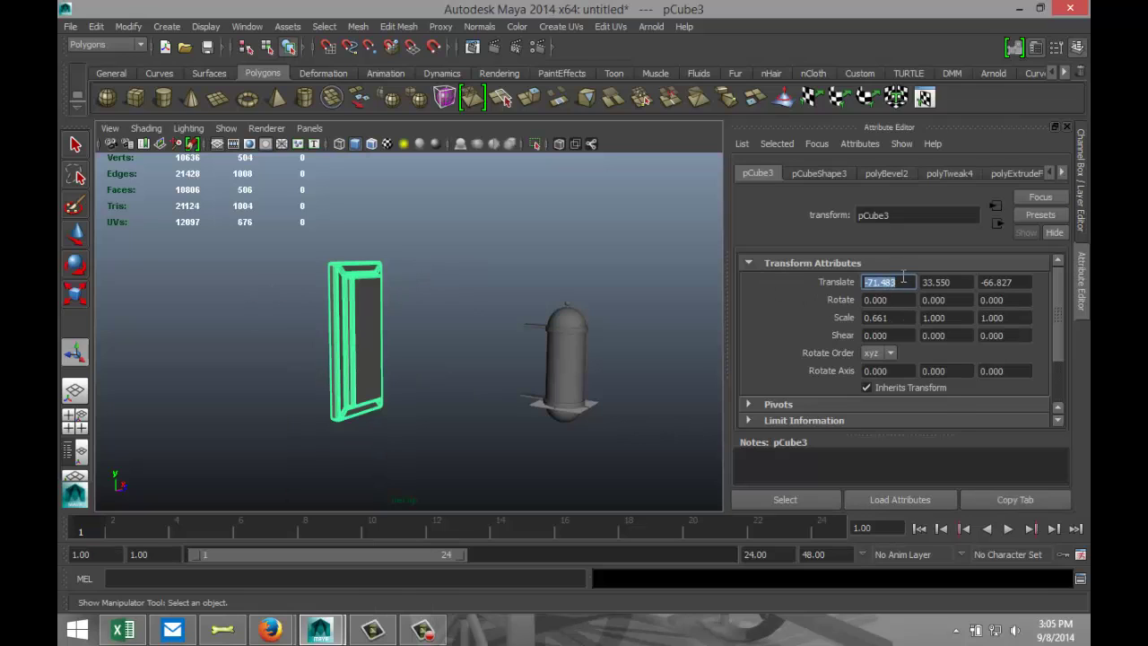
pyautogui.write('0')
pyautogui.press('Tab')
pyautogui.press('Tab')
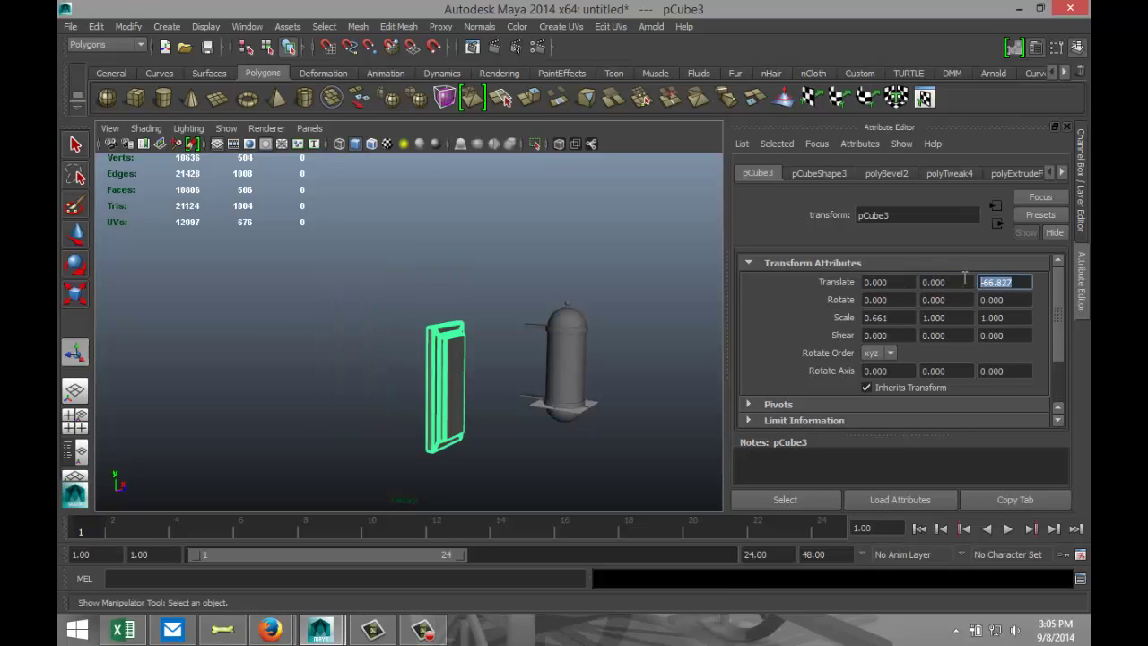
pyautogui.write('0')
pyautogui.click(663, 433)
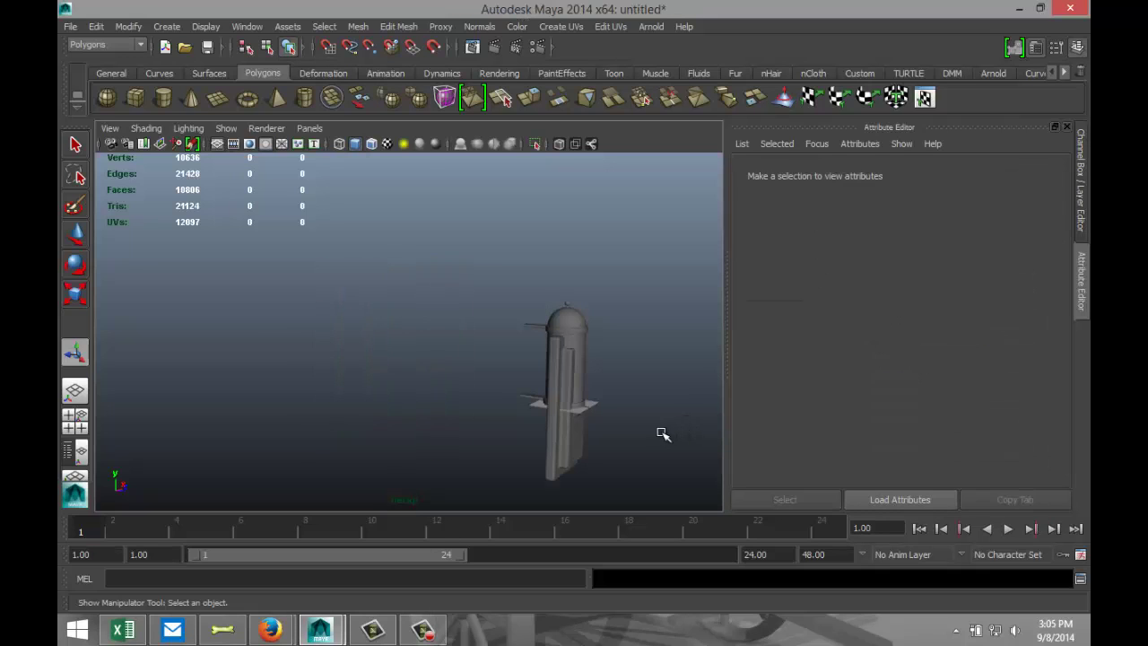
# Step: Reselect the plate and move it behind the capsule to about Y 17.917 and Z -27.145, against the ends of both connecting blocks
pyautogui.click(551, 391)
pyautogui.press('w')
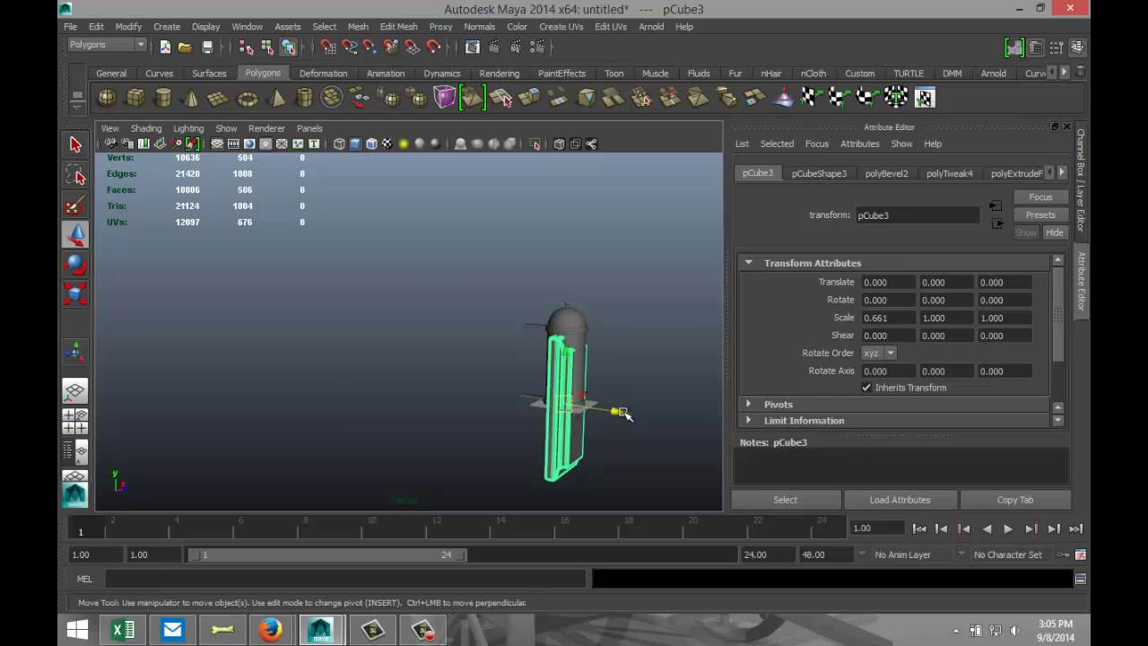
pyautogui.moveTo(619, 415); pyautogui.dragTo(474, 434)
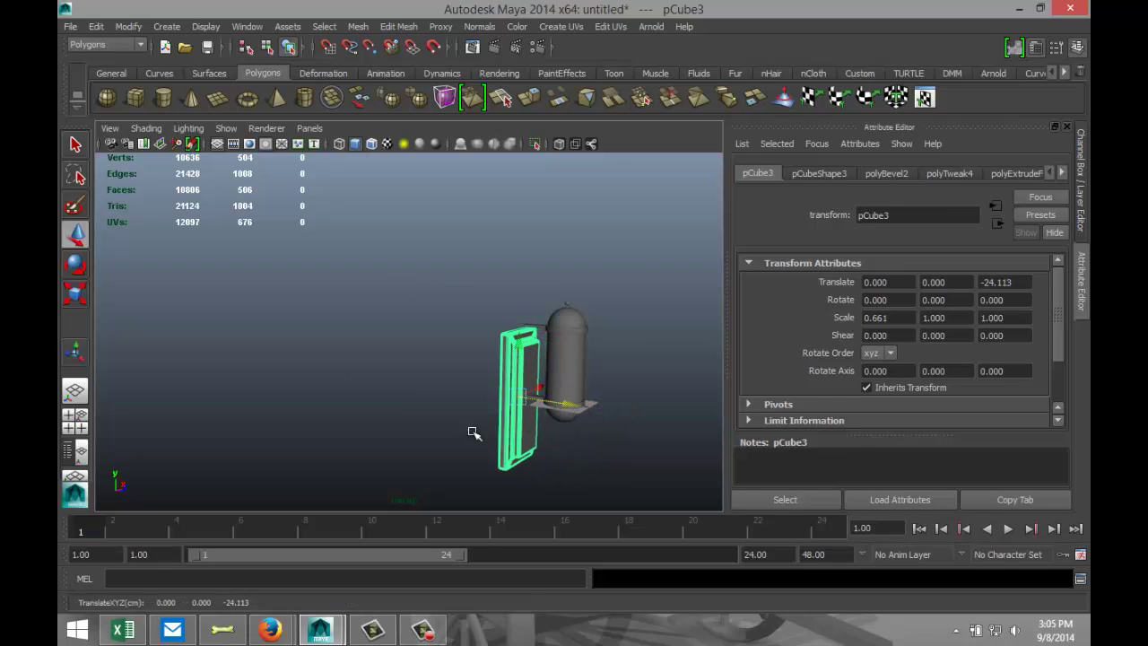
pyautogui.click(74, 423)
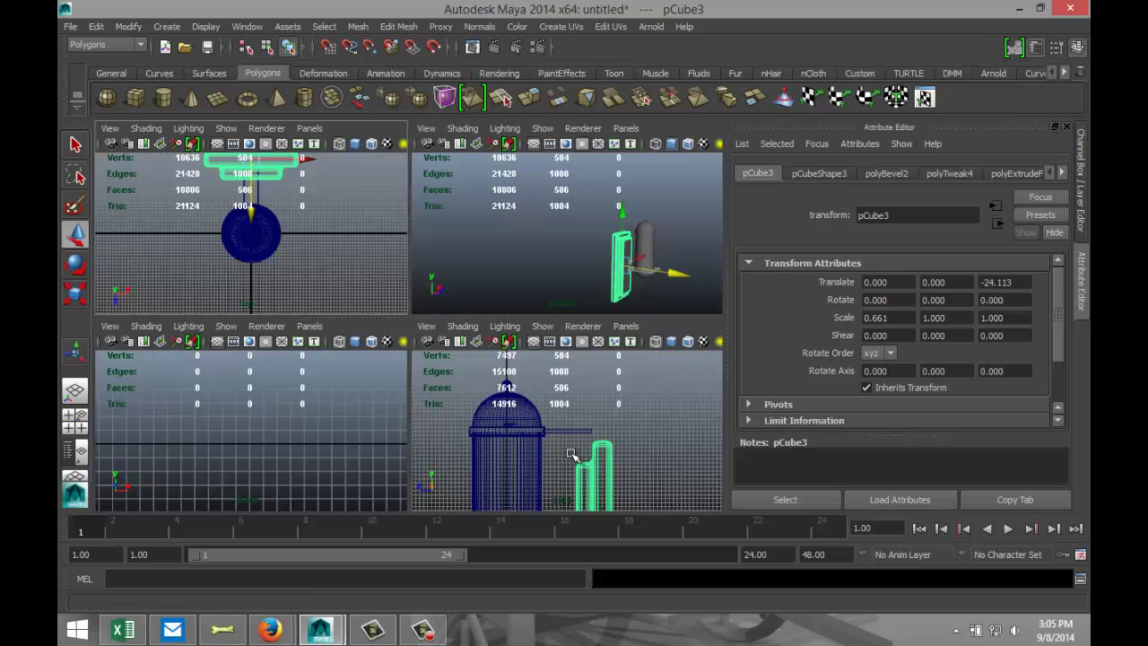
pyautogui.press('space')
pyautogui.scroll(-5, 556, 419)
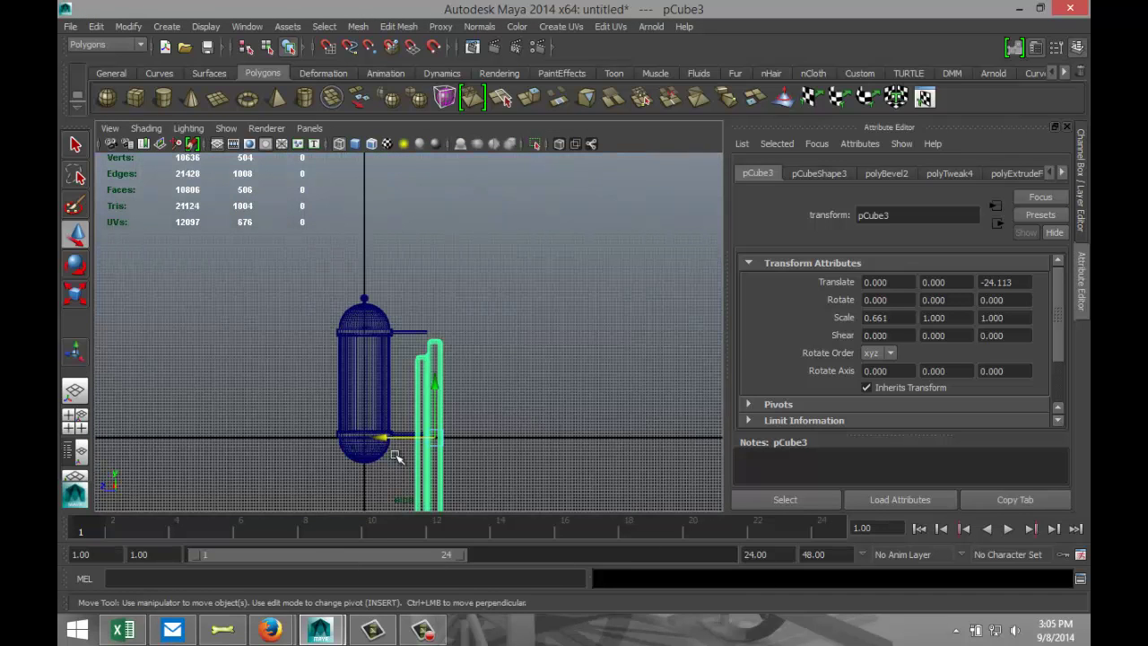
pyautogui.moveTo(382, 437); pyautogui.dragTo(390, 437)
pyautogui.moveTo(443, 382); pyautogui.dragTo(453, 332)
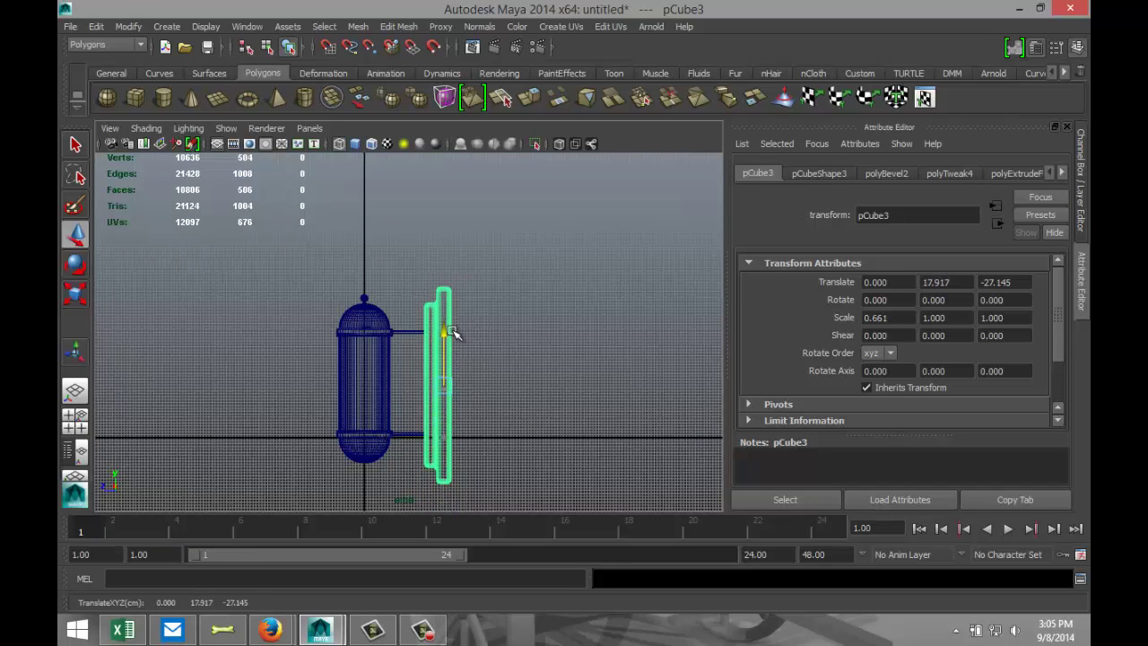
# Step: Move the back plate forward along Z to about -25.818 so the connecting blocks meet its raised panel
pyautogui.click(76, 421)
pyautogui.press('space')
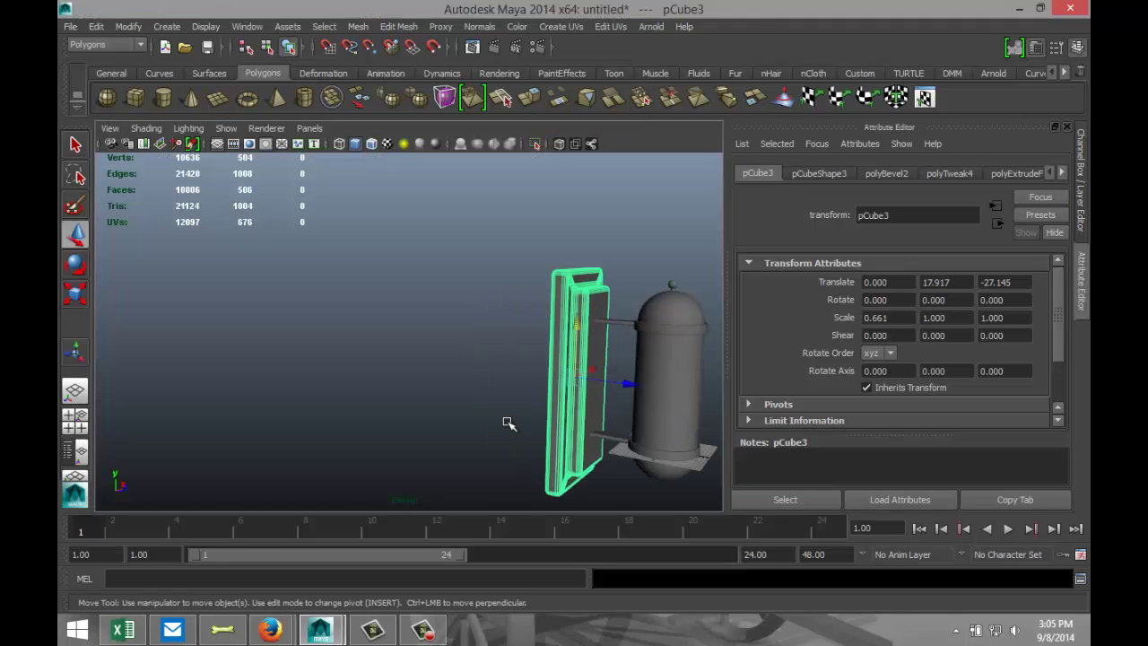
pyautogui.keyDown('alt'); pyautogui.moveTo(483, 422); pyautogui.dragTo(311, 378); pyautogui.keyUp('alt')
pyautogui.keyDown('alt'); pyautogui.moveTo(396, 374); pyautogui.dragTo(491, 341); pyautogui.keyUp('alt')
pyautogui.moveTo(359, 335)
pyautogui.keyDown('alt'); pyautogui.mouseDown()
pyautogui.moveTo(368, 330)
pyautogui.moveTo(313, 333)
pyautogui.moveTo(366, 349)
pyautogui.mouseUp(); pyautogui.keyUp('alt')
pyautogui.scroll(-5, 261, 308)
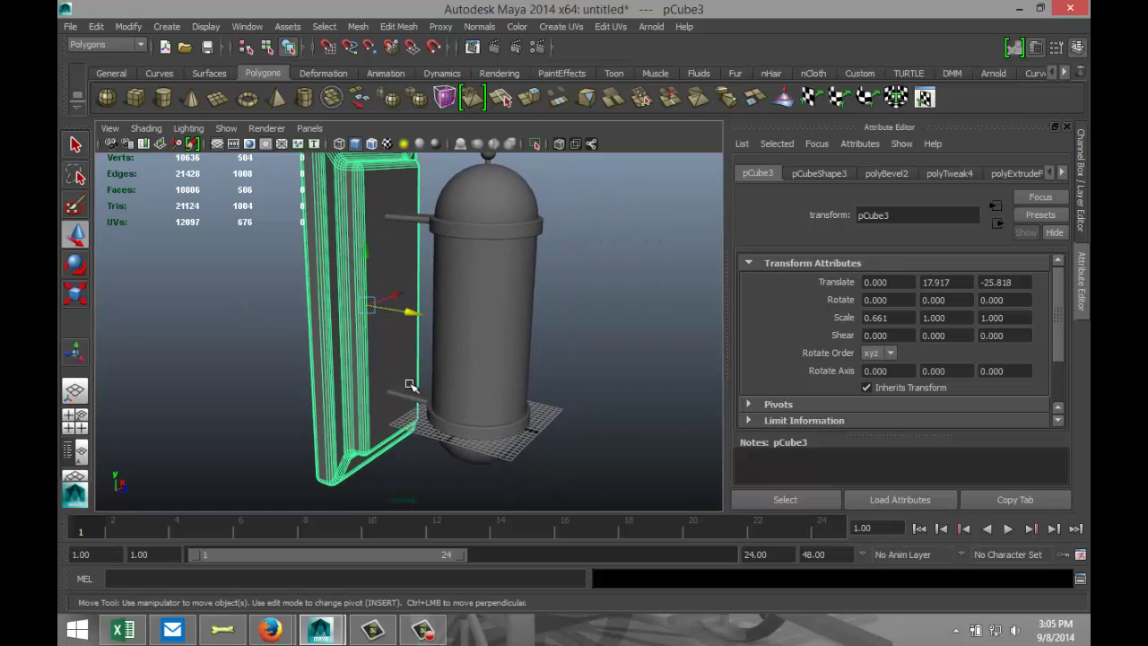
pyautogui.scroll(3, 510, 413)
pyautogui.keyDown('alt'); pyautogui.moveTo(613, 377); pyautogui.dragTo(532, 386); pyautogui.keyUp('alt')
pyautogui.scroll(2, 543, 397)
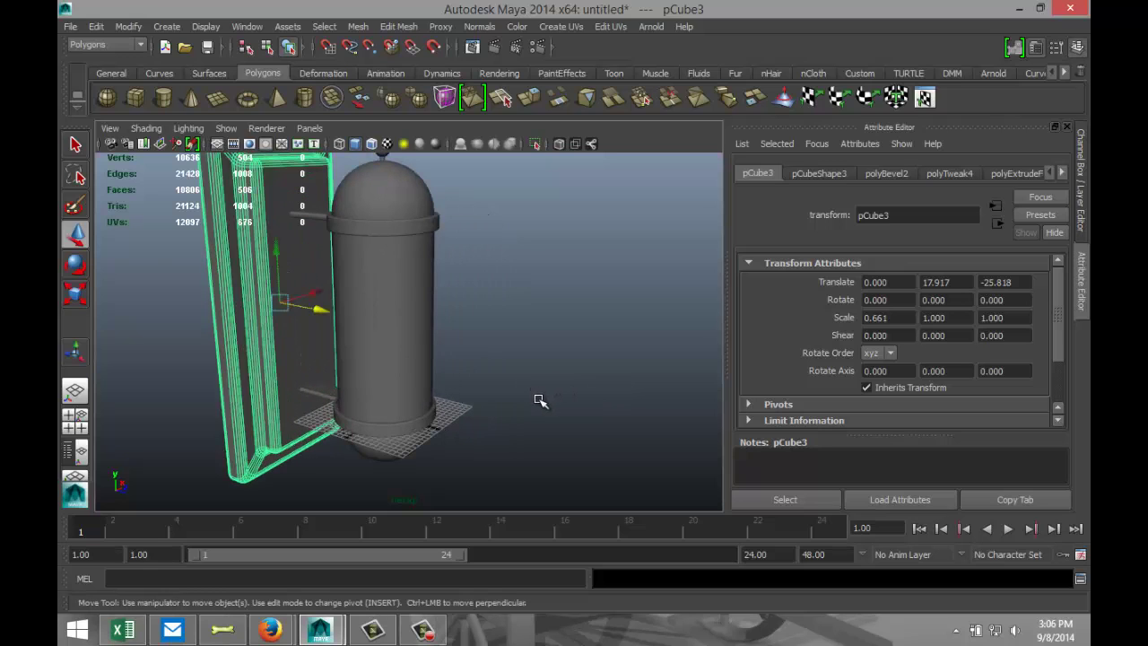
# Step: Show the scene in wireframe and draw a polygon cylinder beside the capsule, about 6.655 in radius and 30.619 high
pyautogui.click(404, 322)
pyautogui.press('4')
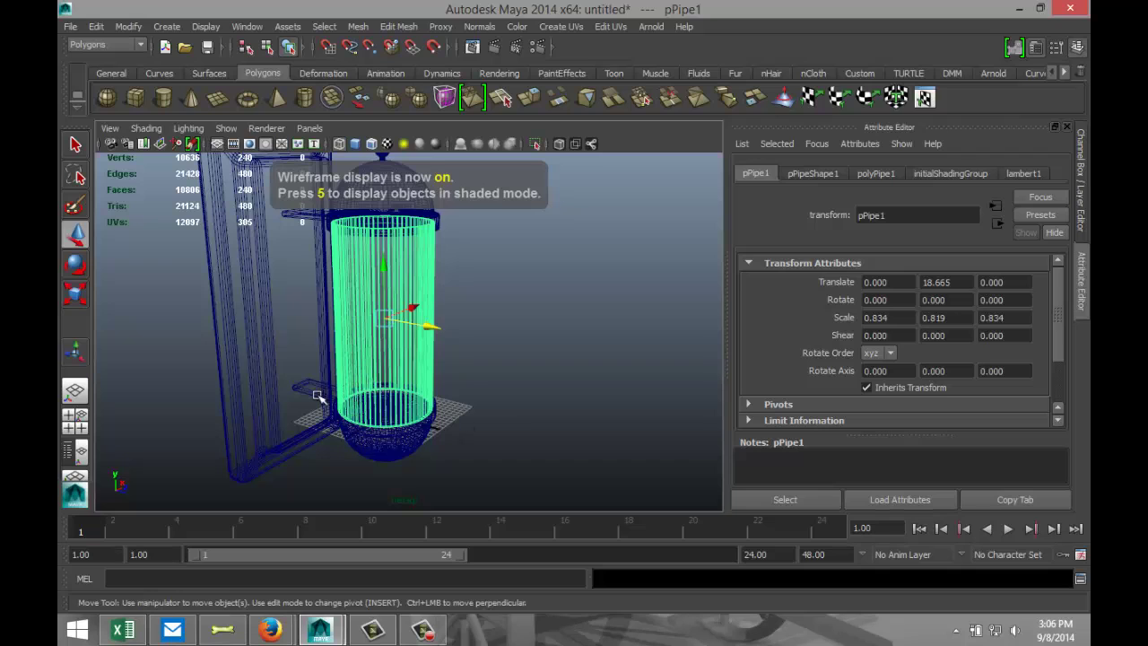
pyautogui.scroll(-5, 509, 405)
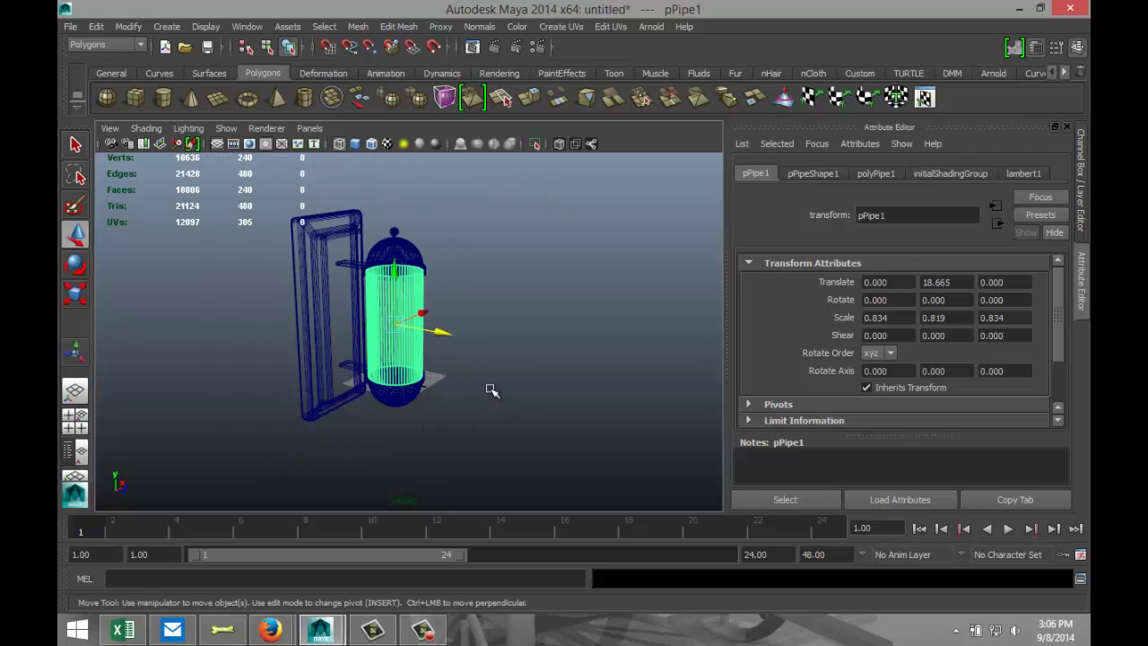
pyautogui.click(164, 103)
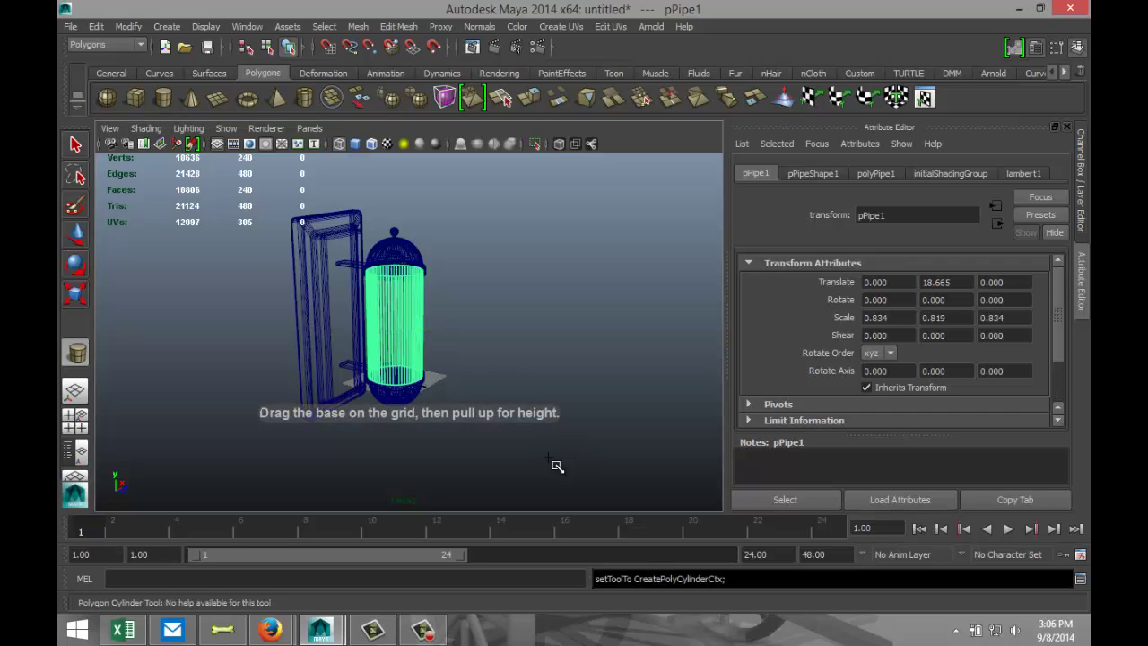
pyautogui.moveTo(529, 449)
pyautogui.mouseDown()
pyautogui.moveTo(558, 452)
pyautogui.moveTo(548, 324)
pyautogui.mouseUp()
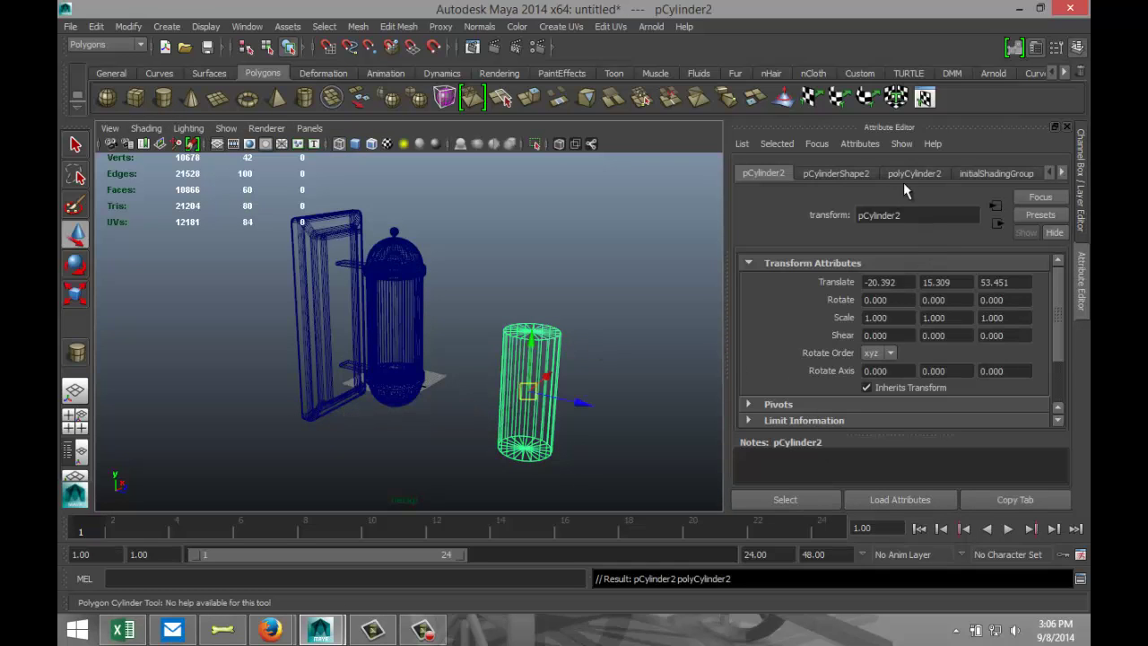
# Step: Set the new cylinder's axis subdivisions to 60
pyautogui.click(913, 174)
pyautogui.doubleClick(883, 326)
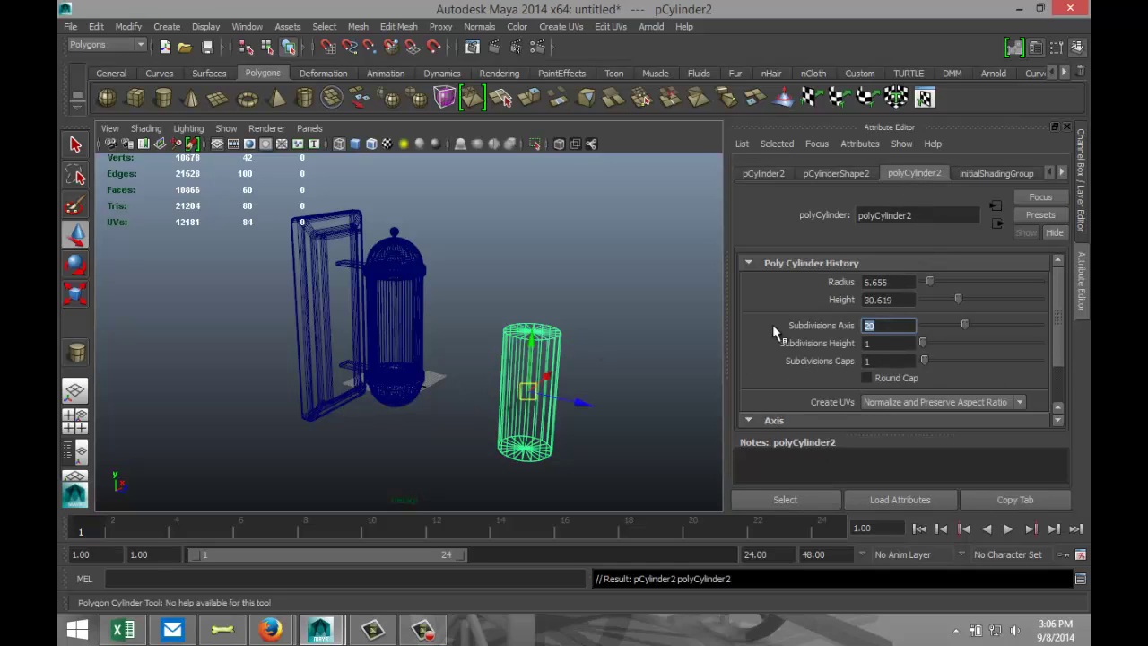
pyautogui.write('60')
pyautogui.press('Return')
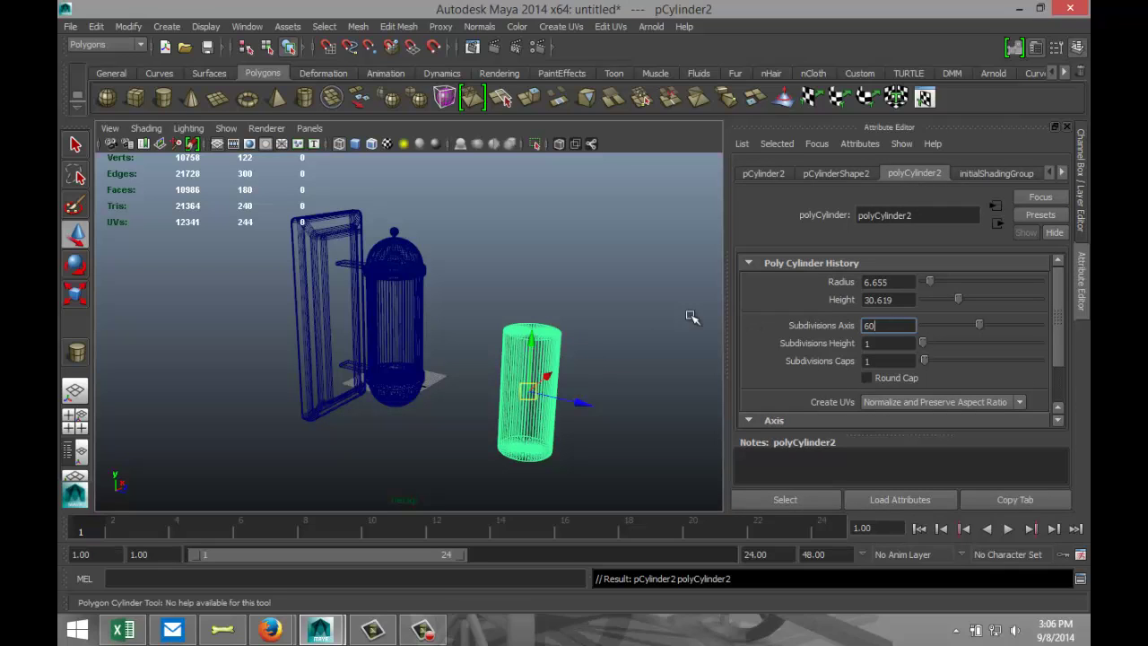
# Step: Set the cylinder's X, Y and Z translation to 0
pyautogui.press('w')
pyautogui.click(763, 173)
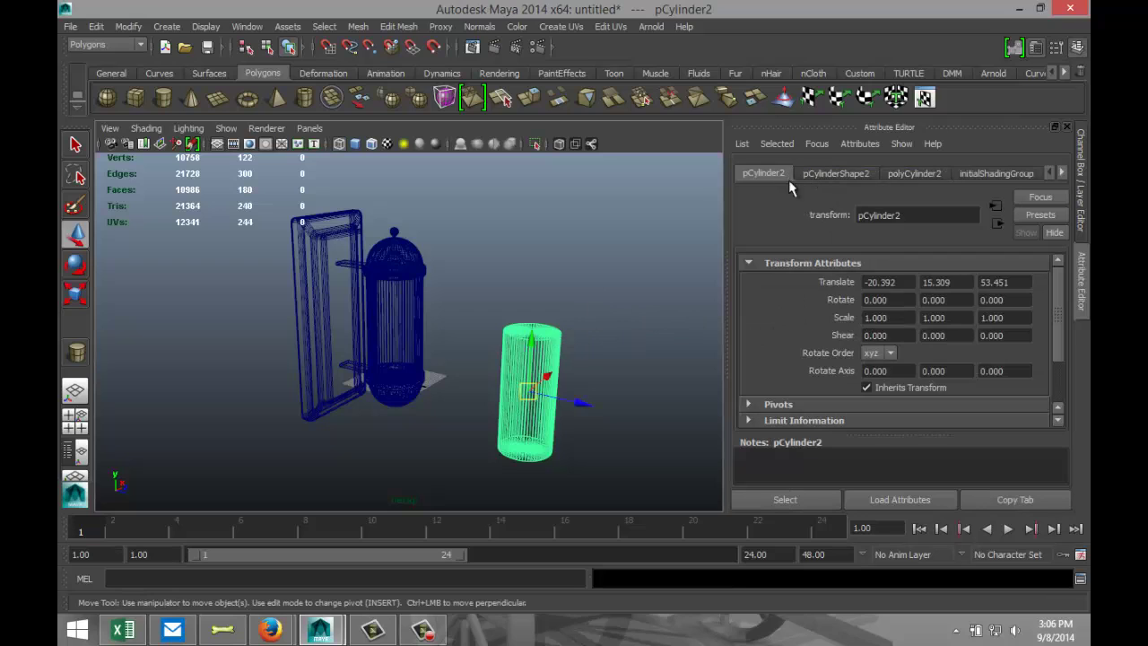
pyautogui.doubleClick(905, 282)
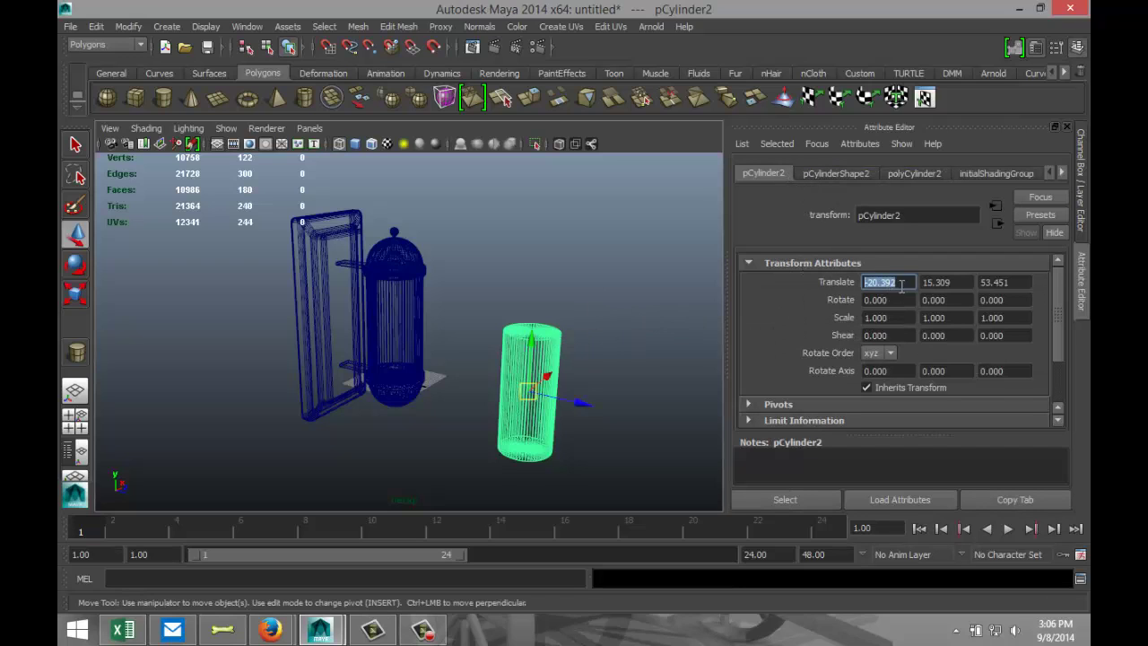
pyautogui.write('0')
pyautogui.press('Tab')
pyautogui.write('0')
pyautogui.press('Tab')
pyautogui.write('0')
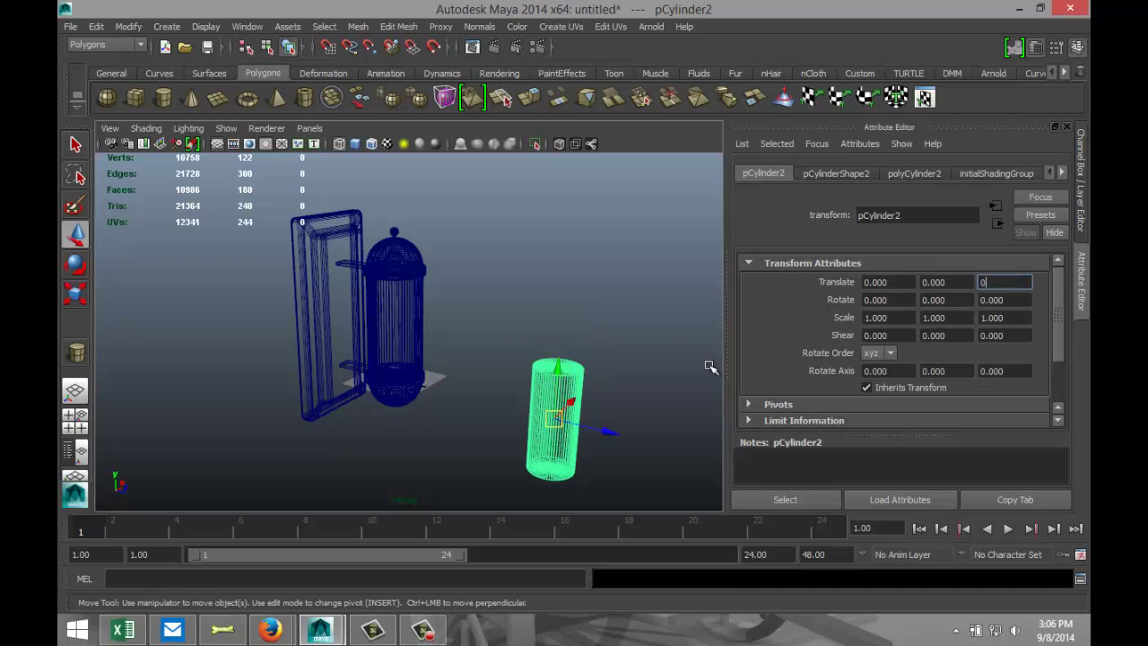
pyautogui.click(642, 341)
pyautogui.click(410, 434)
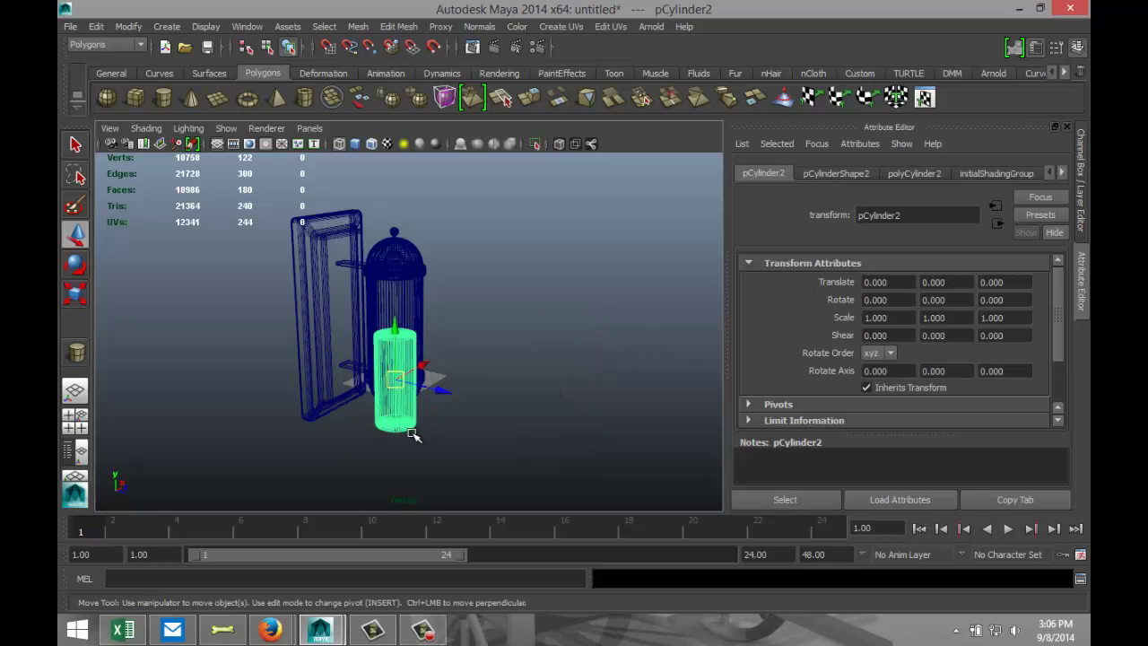
# Step: Raise the cylinder inside the capsule's tube to about Y 18.580 and scale it along Y to about 1.022
pyautogui.moveTo(394, 324); pyautogui.dragTo(395, 270)
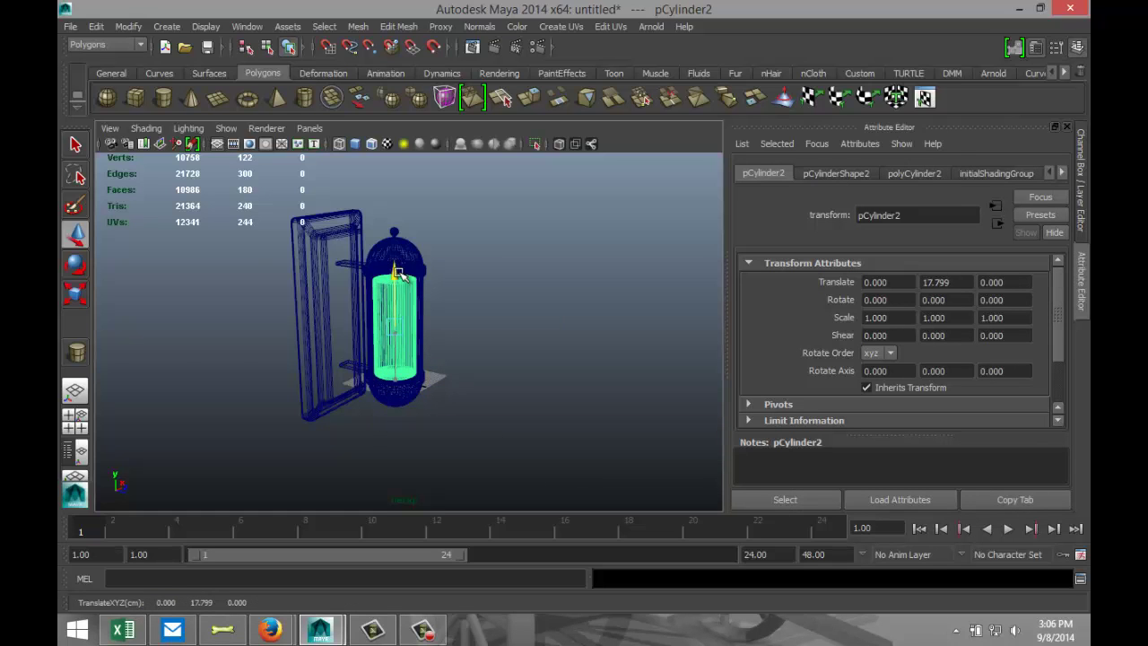
pyautogui.click(71, 432)
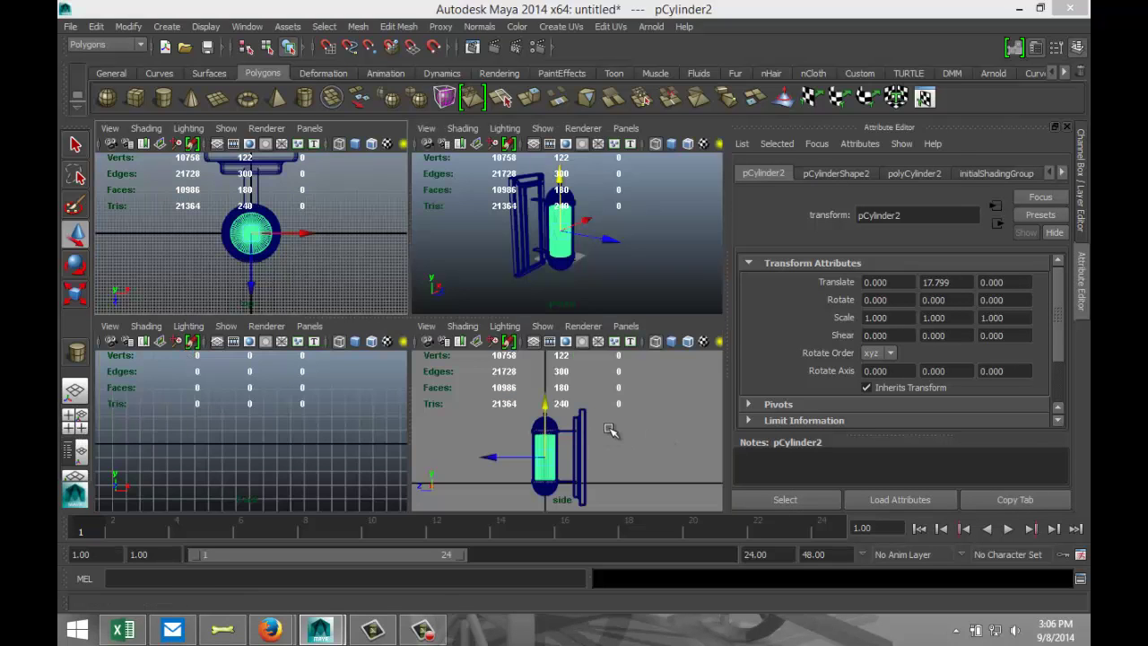
pyautogui.press('space')
pyautogui.press('f')
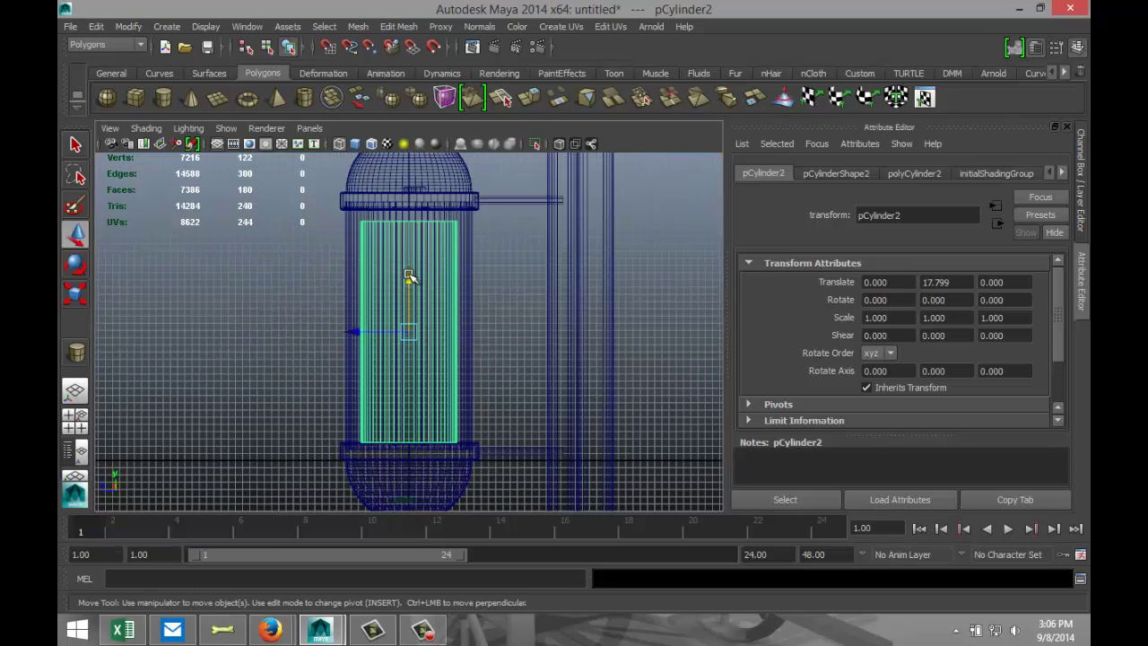
pyautogui.moveTo(408, 277); pyautogui.dragTo(413, 253)
pyautogui.press('r')
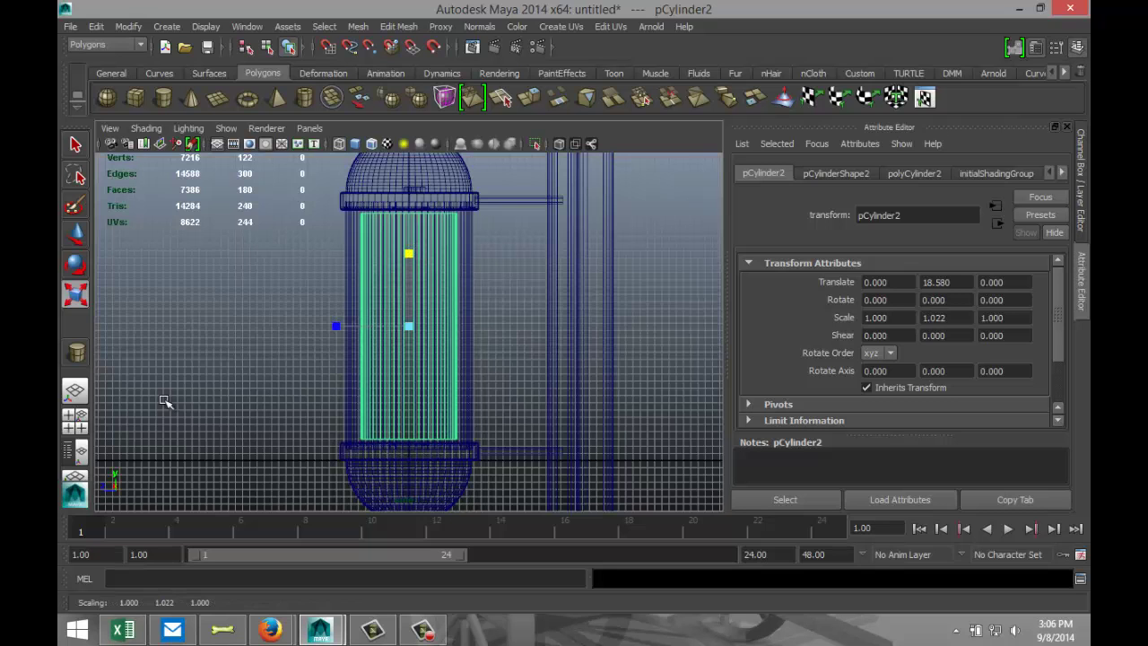
# Step: Examine the inner cylinder's fit between the capsule's rims in the front and perspective views
pyautogui.click(75, 421)
pyautogui.press('space')
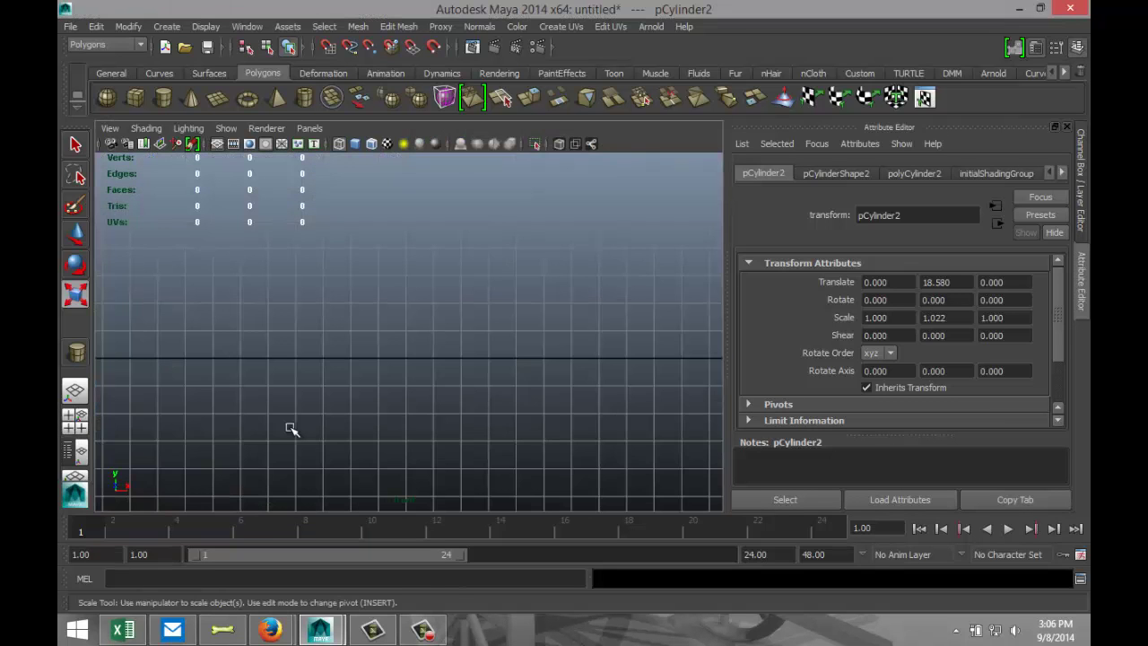
pyautogui.press('f')
pyautogui.scroll(-3, 386, 434)
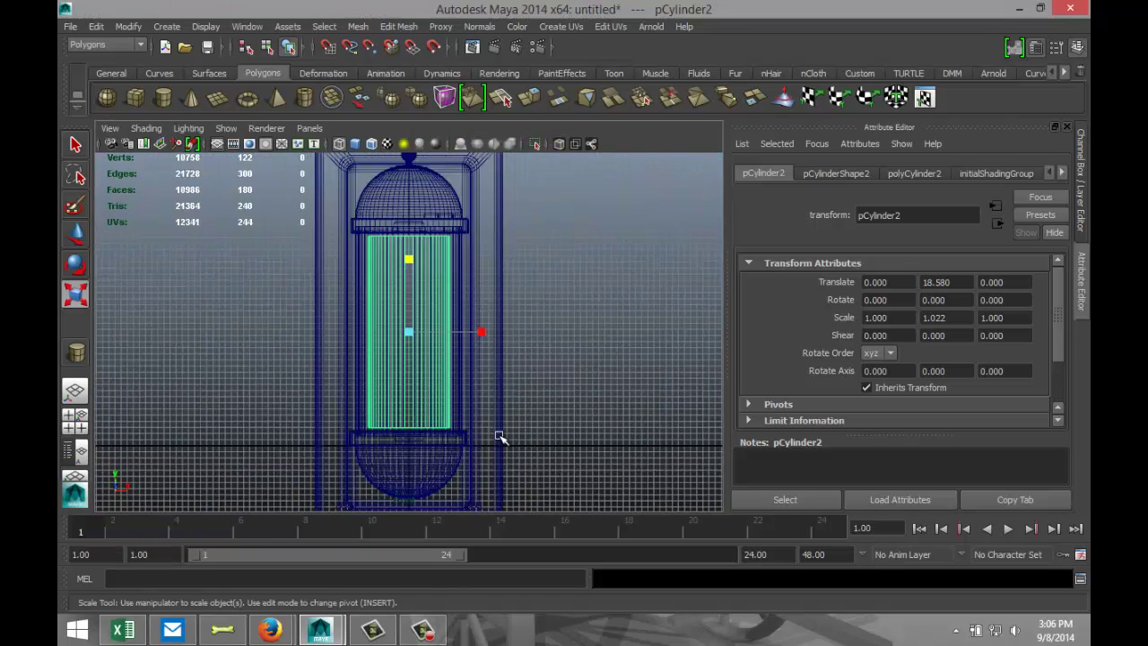
pyautogui.scroll(2, 484, 444)
pyautogui.click(79, 421)
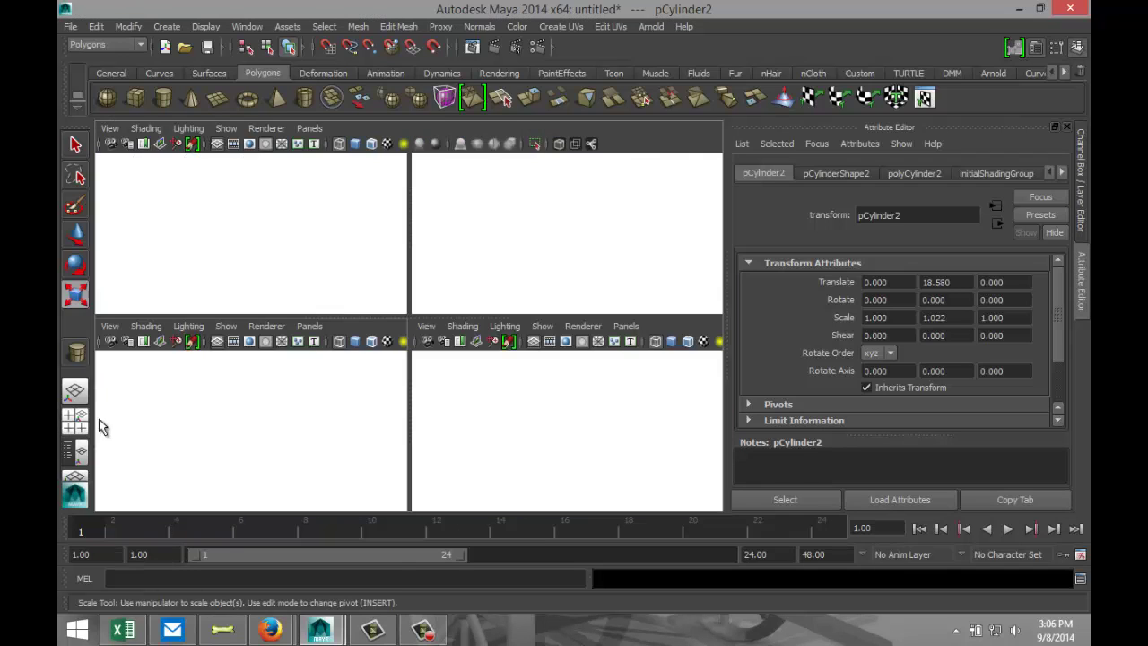
pyautogui.press('space')
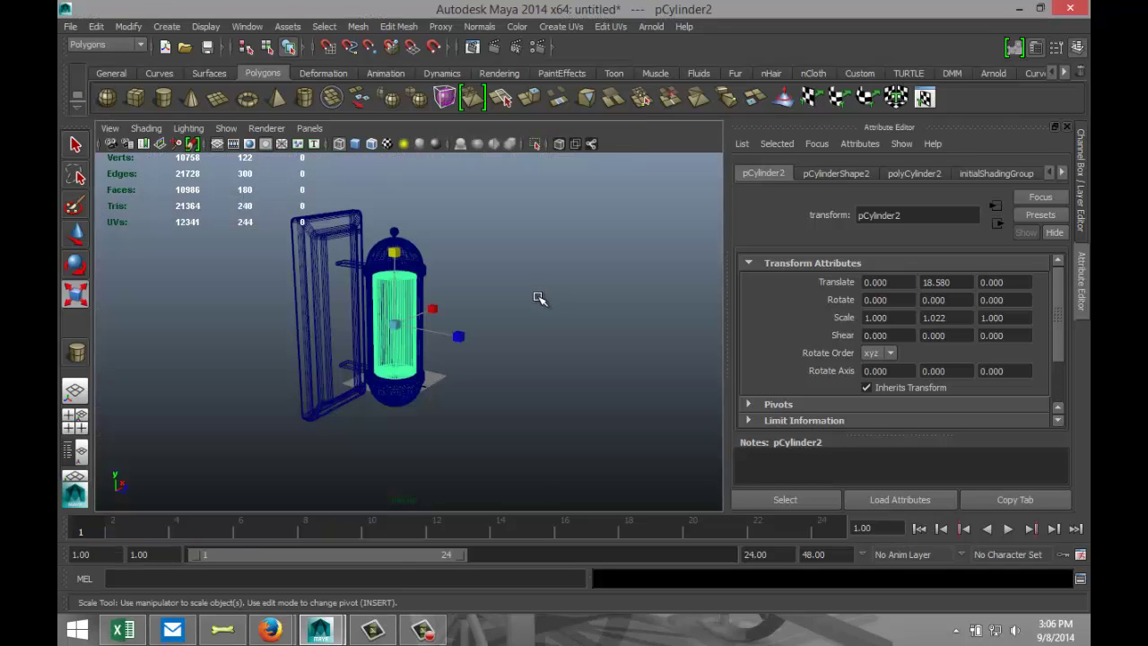
# Step: In shaded display, select the dome, its knob, both connecting blocks, the back plate and the lower cap together
pyautogui.press('5')
pyautogui.scroll(3, 530, 360)
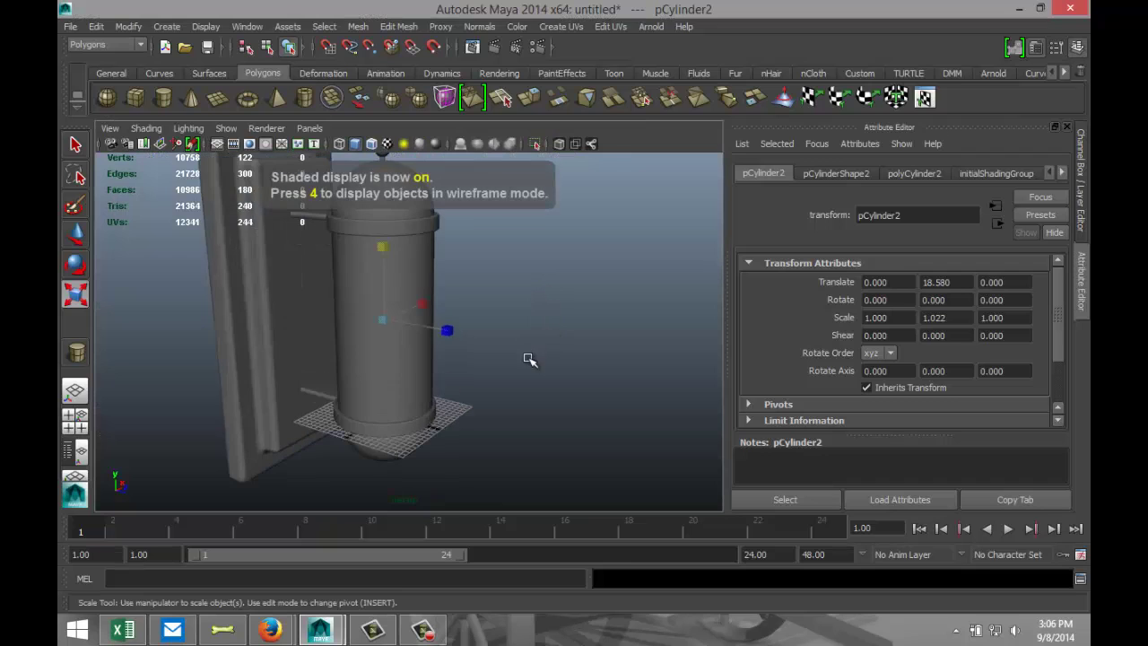
pyautogui.keyDown('alt'); pyautogui.moveTo(502, 324); pyautogui.dragTo(616, 416); pyautogui.keyUp('alt')
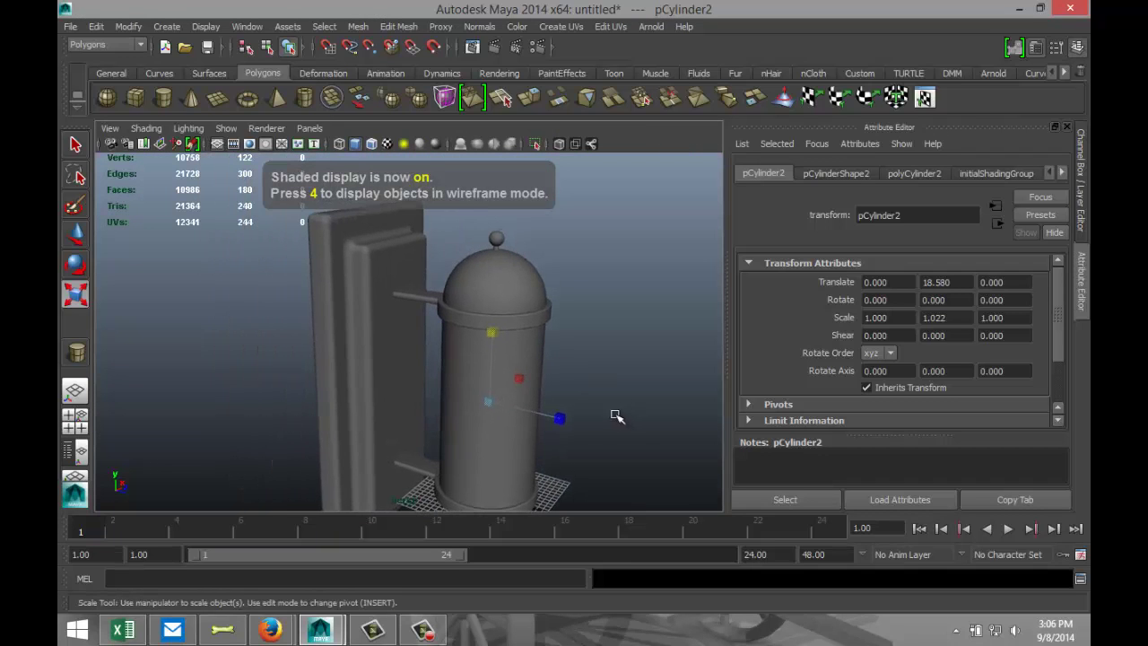
pyautogui.click(507, 287)
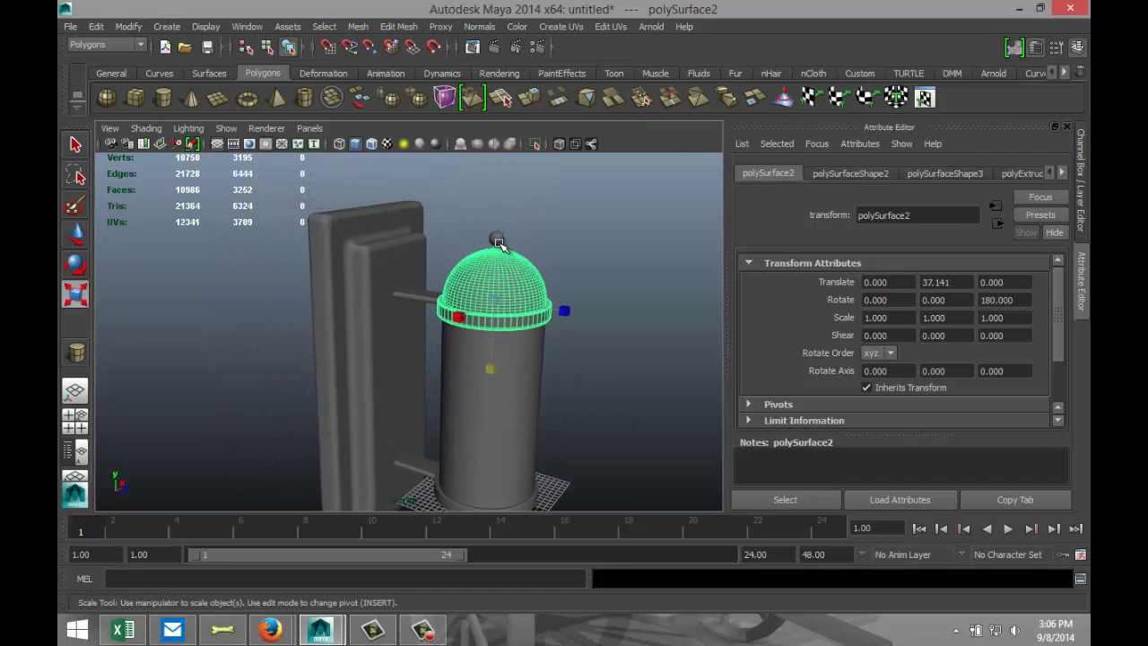
pyautogui.click(497, 238)
pyautogui.click(415, 296)
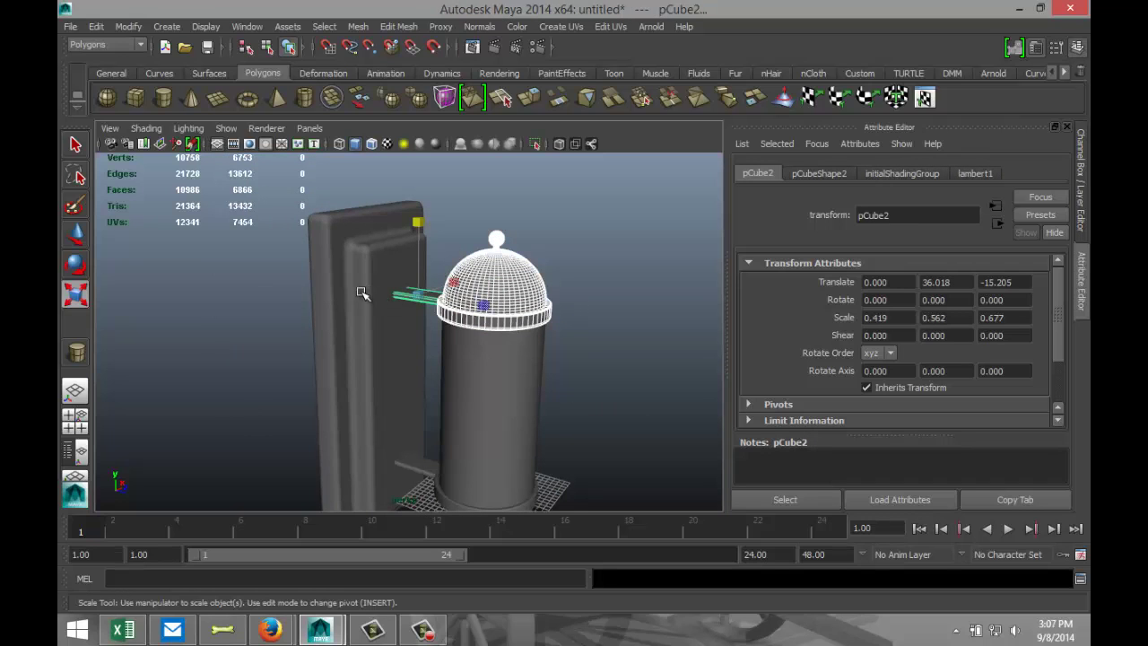
pyautogui.click(380, 359)
pyautogui.click(415, 464)
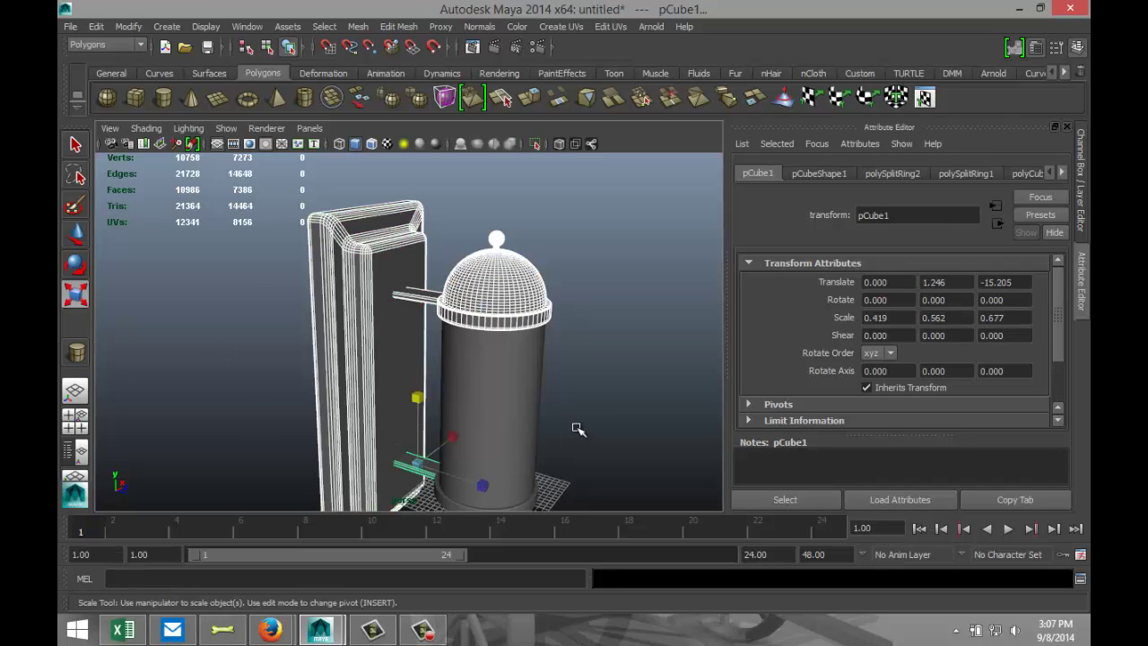
pyautogui.keyDown('alt'); pyautogui.moveTo(579, 430); pyautogui.dragTo(534, 350); pyautogui.keyUp('alt')
pyautogui.click(472, 418)
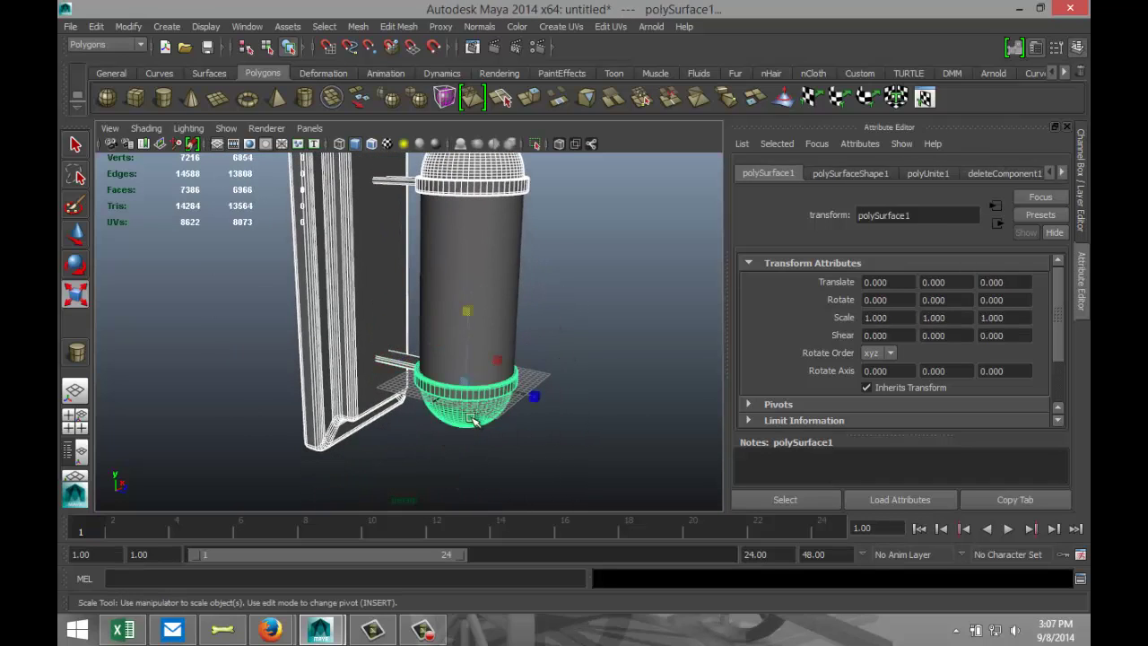
pyautogui.press('[')
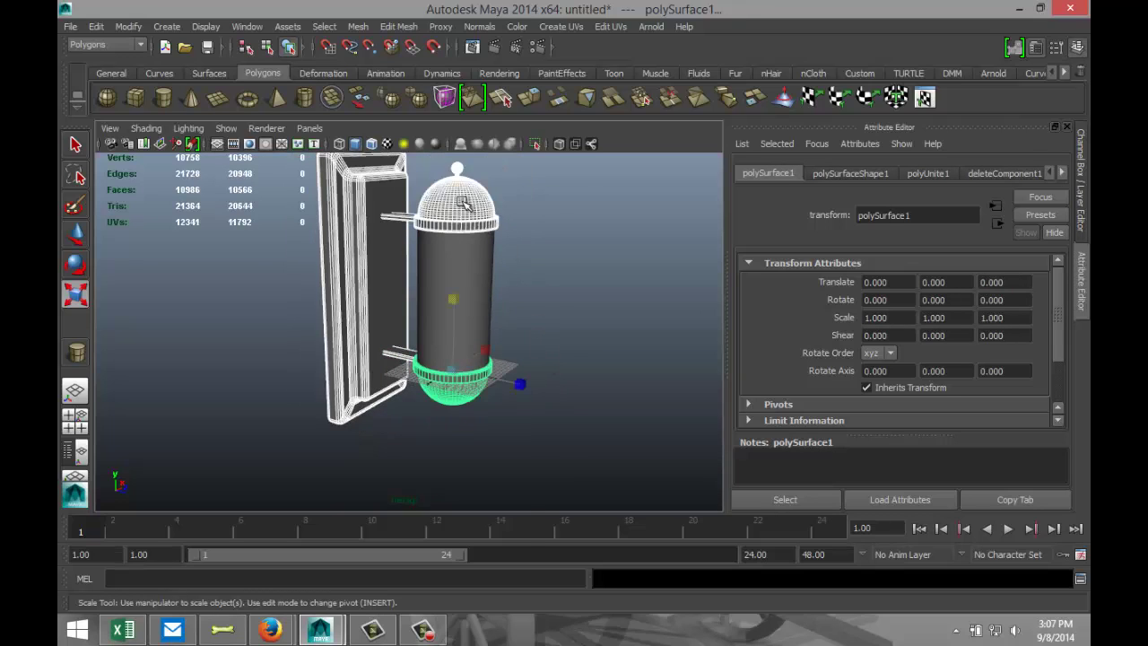
# Step: Assign a new mia_material_x to the selected parts and apply the Chrome preset to it
pyautogui.moveTo(463, 203); pyautogui.dragTo(500, 478, button='right')
pyautogui.write('mia')
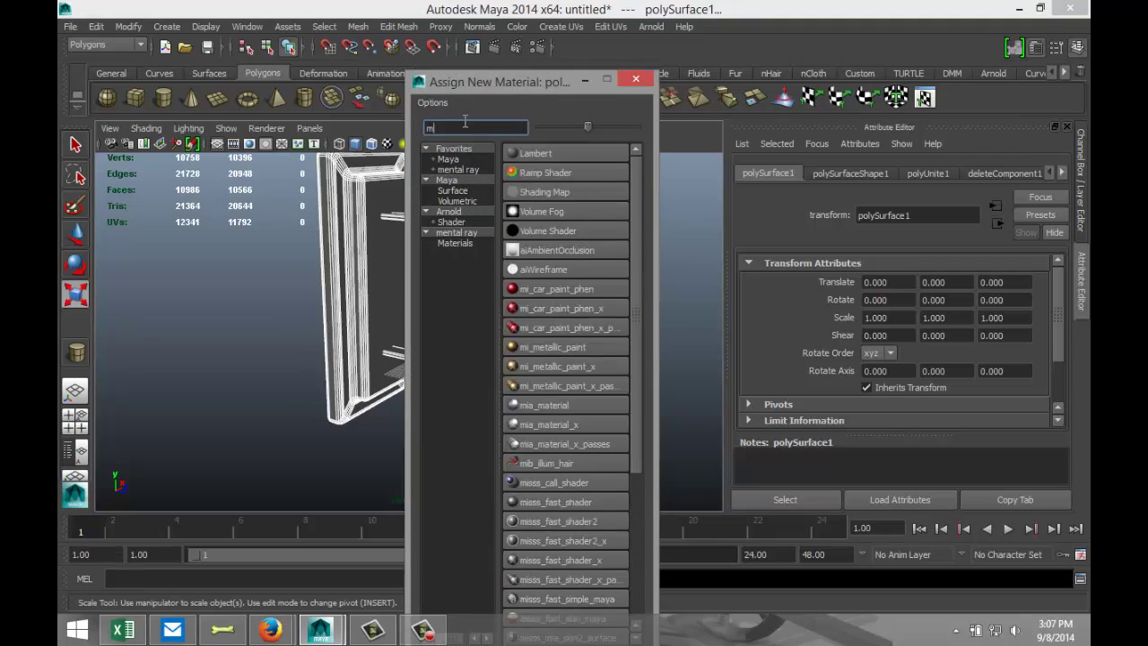
pyautogui.click(594, 174)
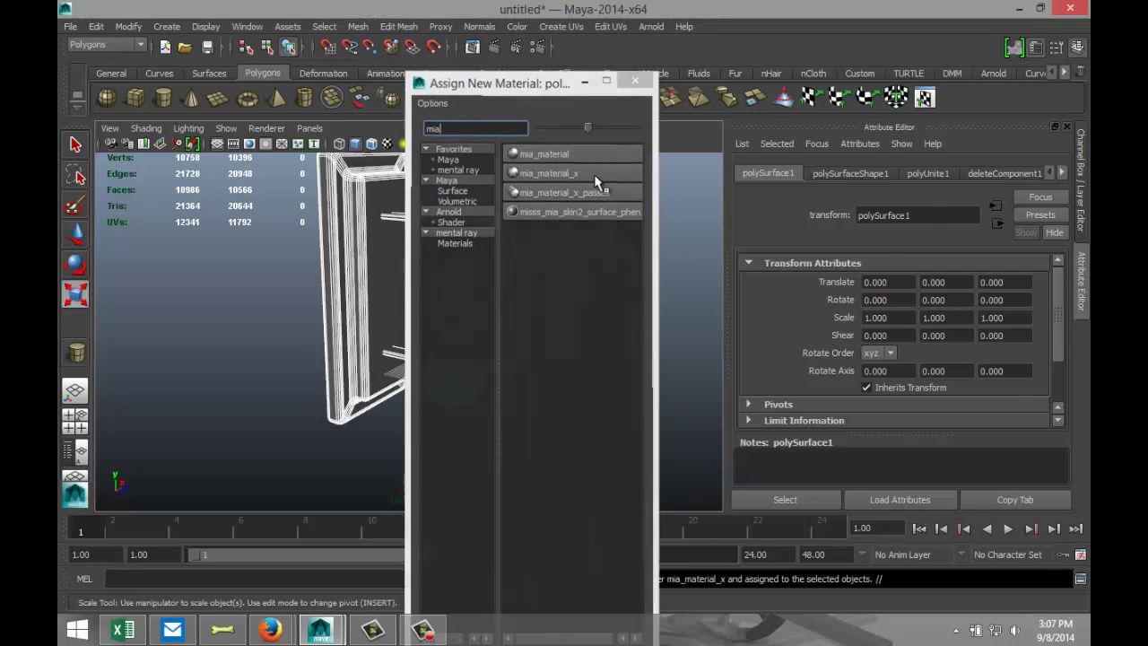
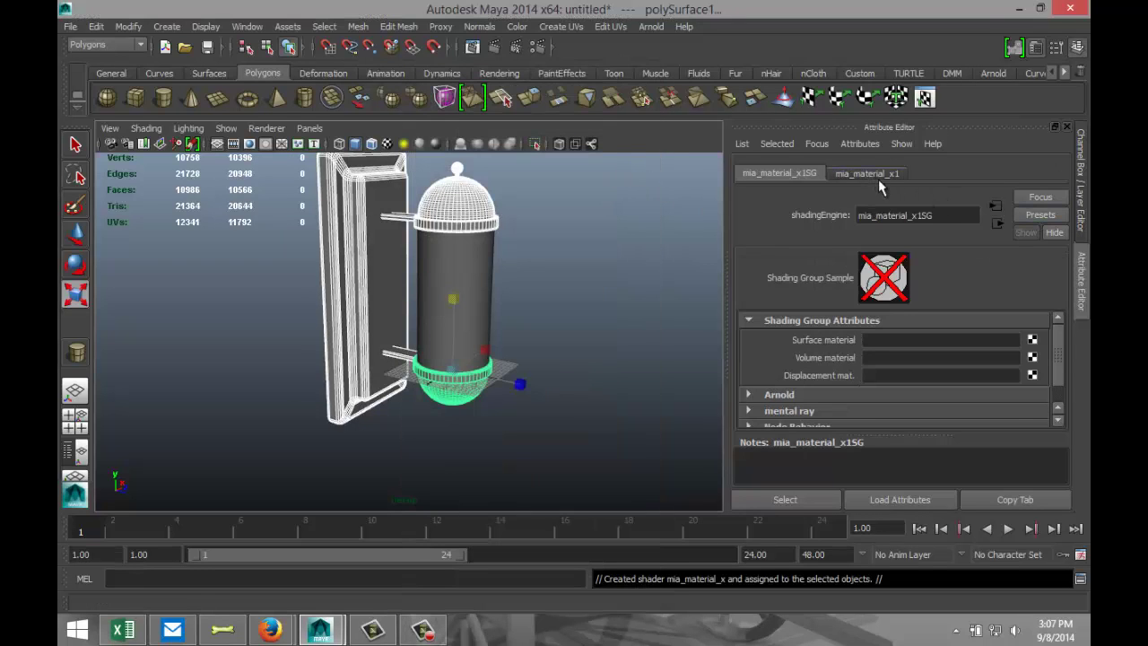
pyautogui.click(877, 176)
pyautogui.click(1040, 215)
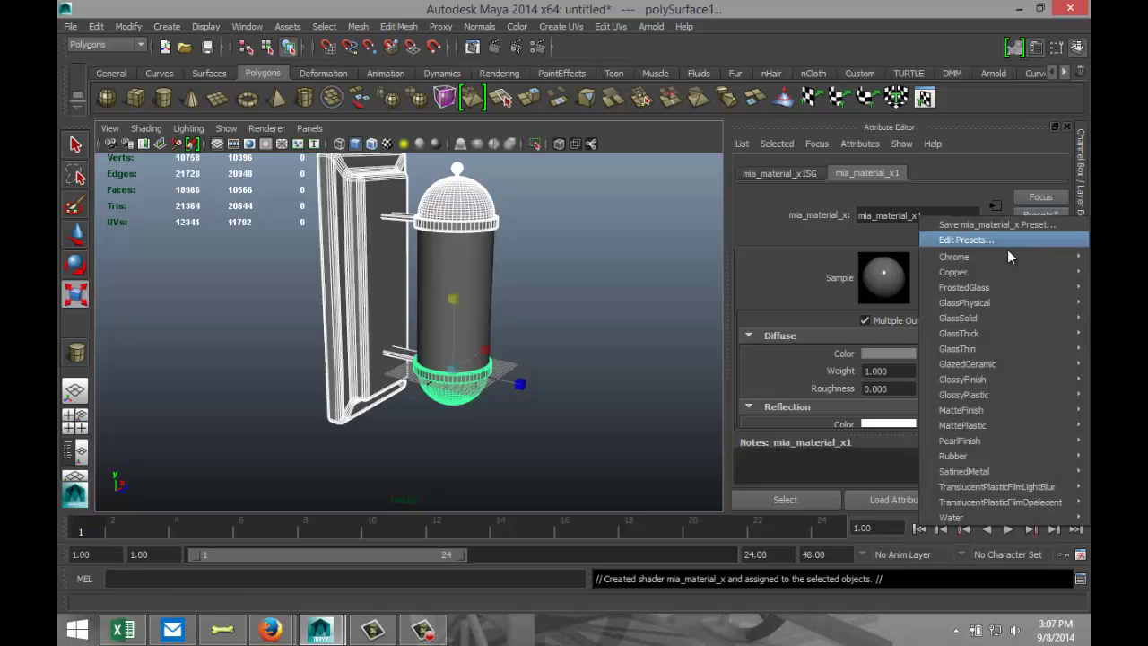
pyautogui.moveTo(990, 259)
pyautogui.click(878, 255)
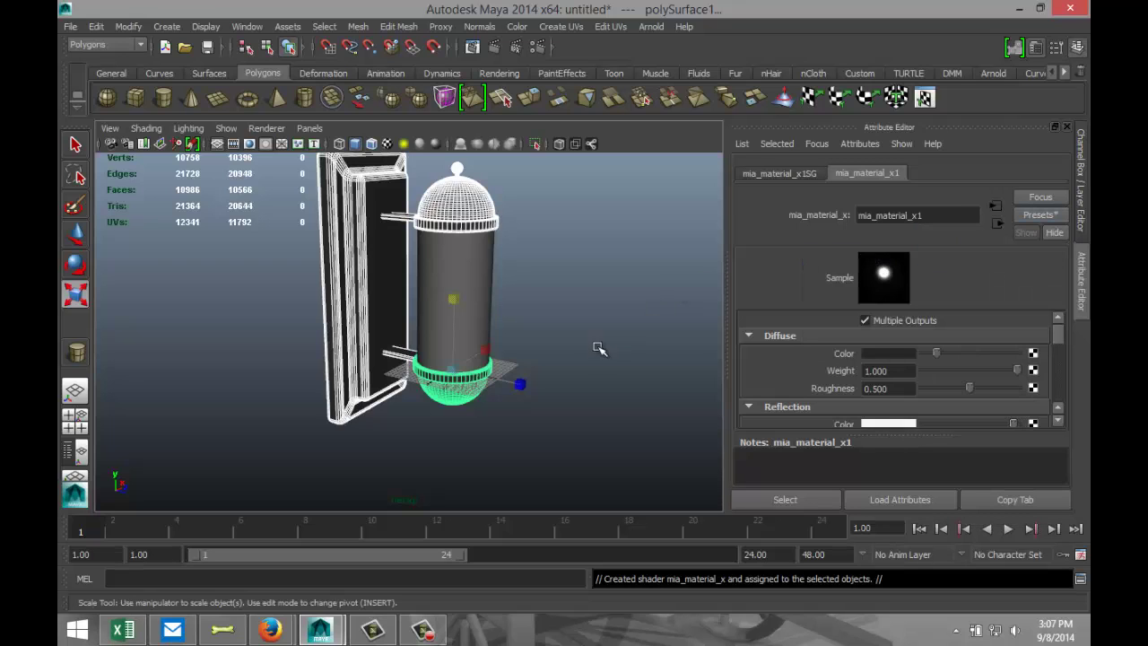
# Step: Assign a new mia_material_x to the capsule's outer tube and replace its settings with the GlassThin preset
pyautogui.click(482, 264)
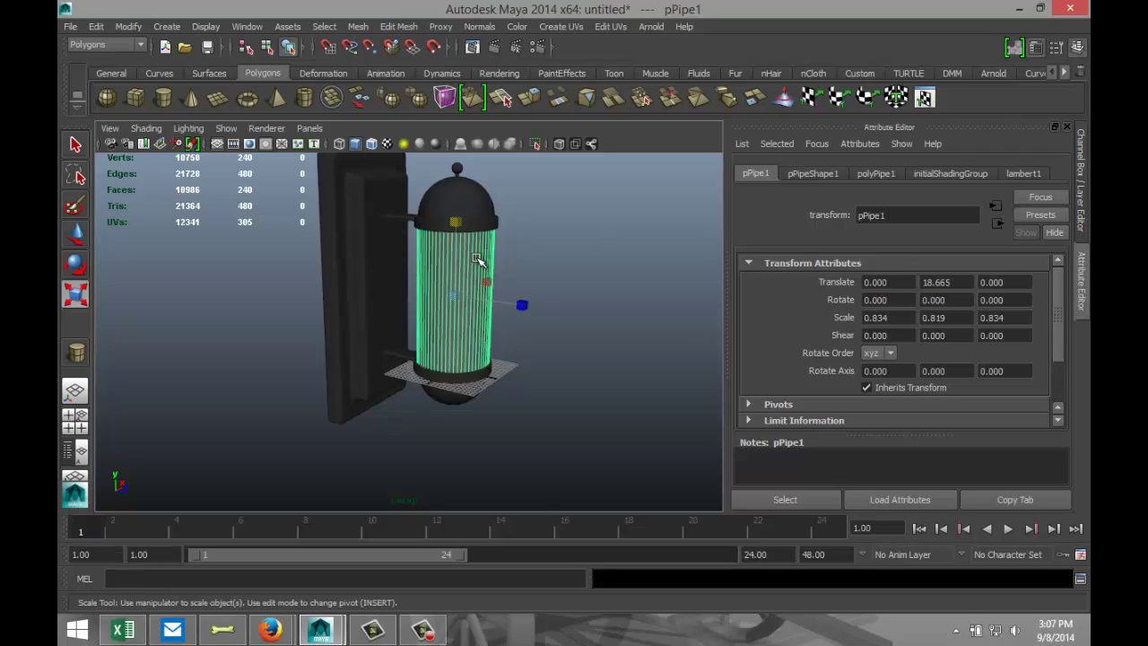
pyautogui.rightClick(478, 260)
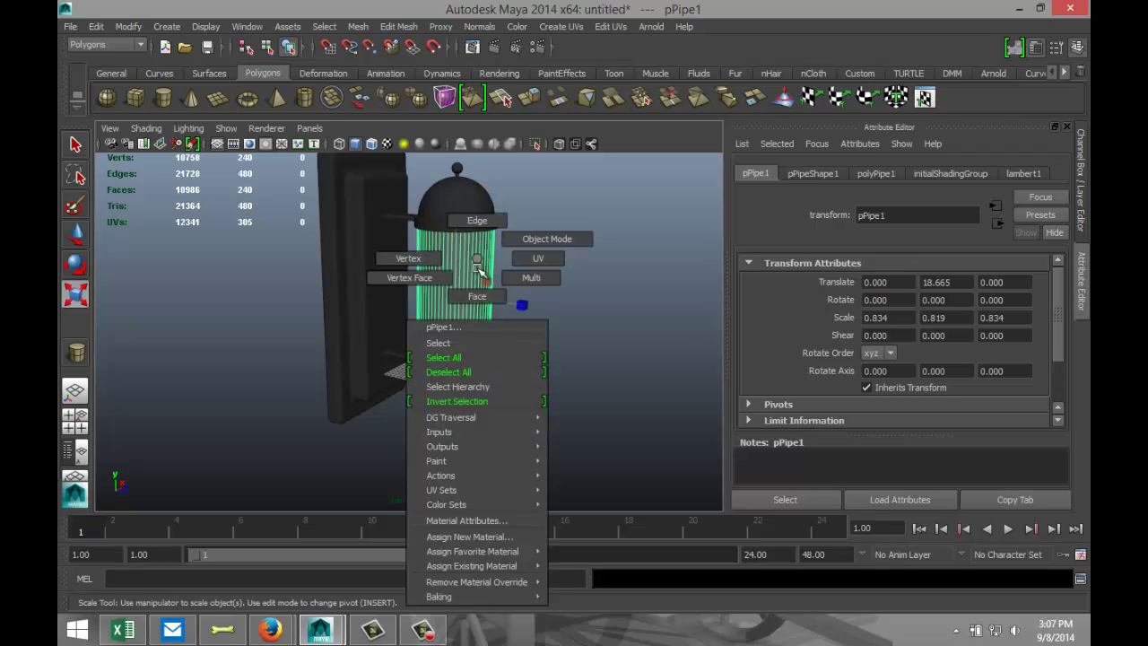
pyautogui.click(509, 536)
pyautogui.click(578, 172)
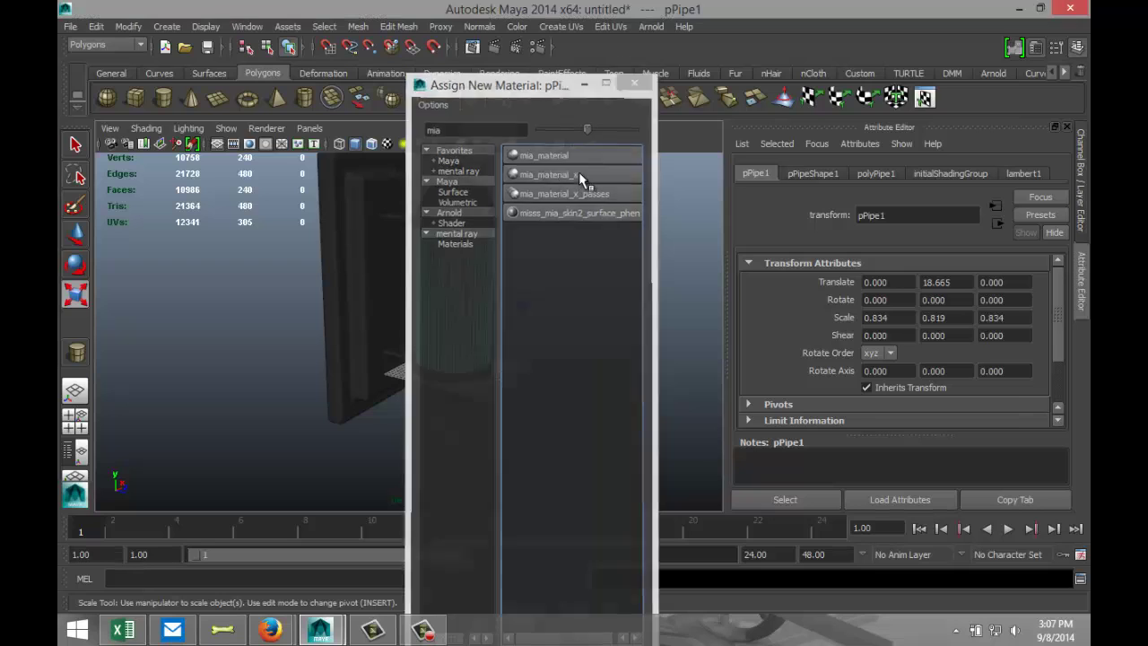
pyautogui.click(1041, 214)
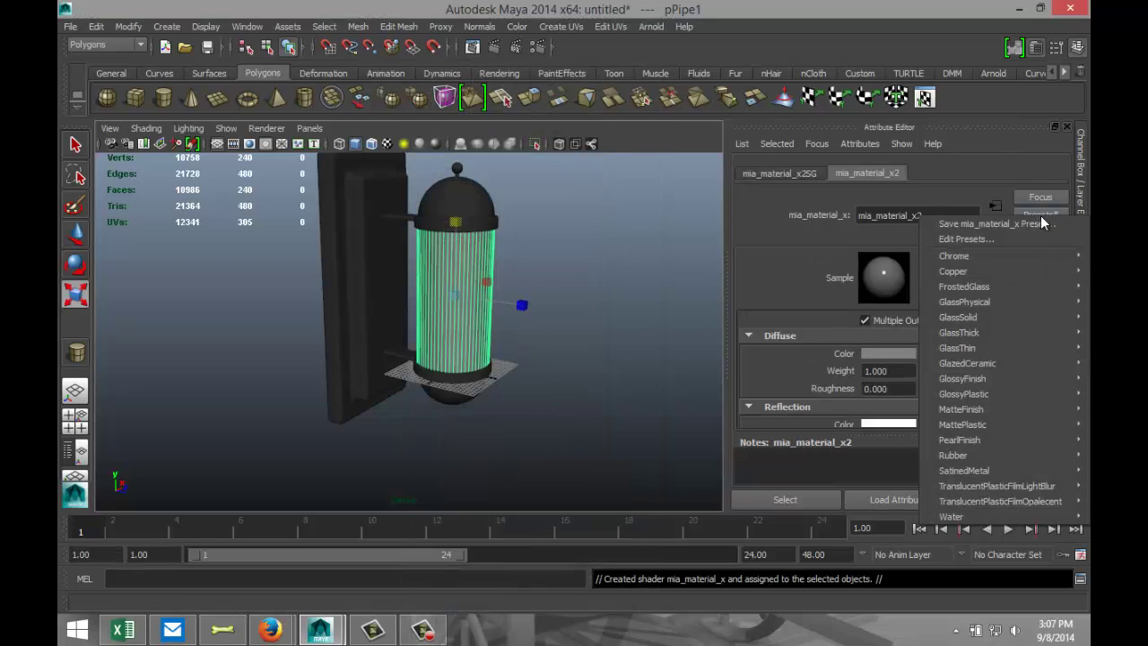
pyautogui.moveTo(994, 348)
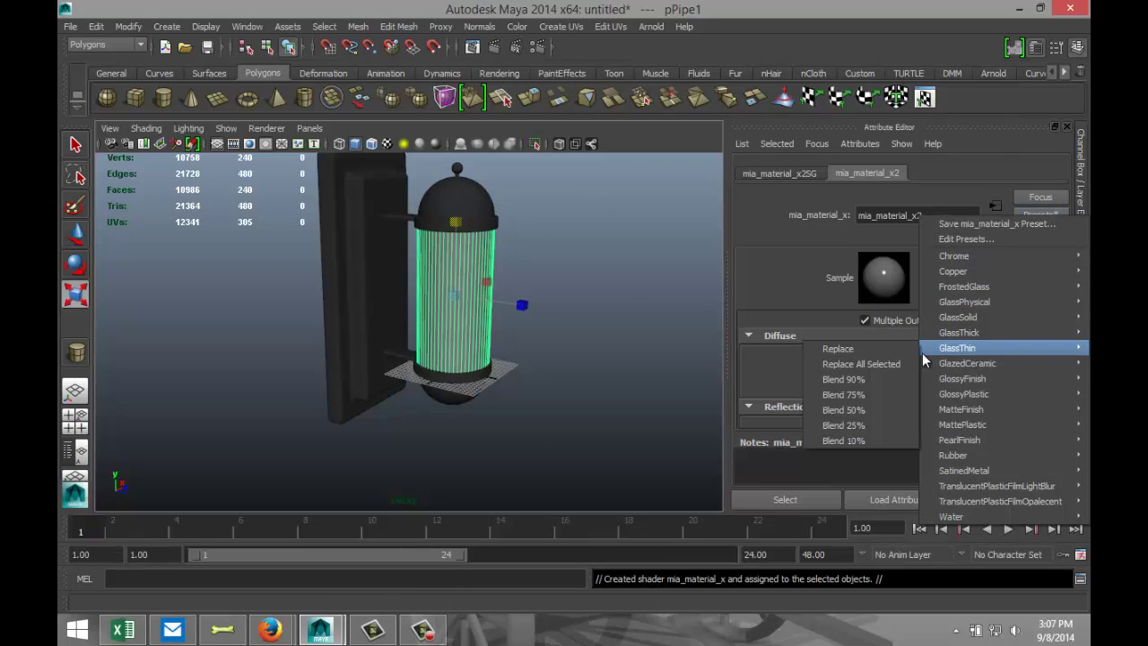
pyautogui.click(837, 348)
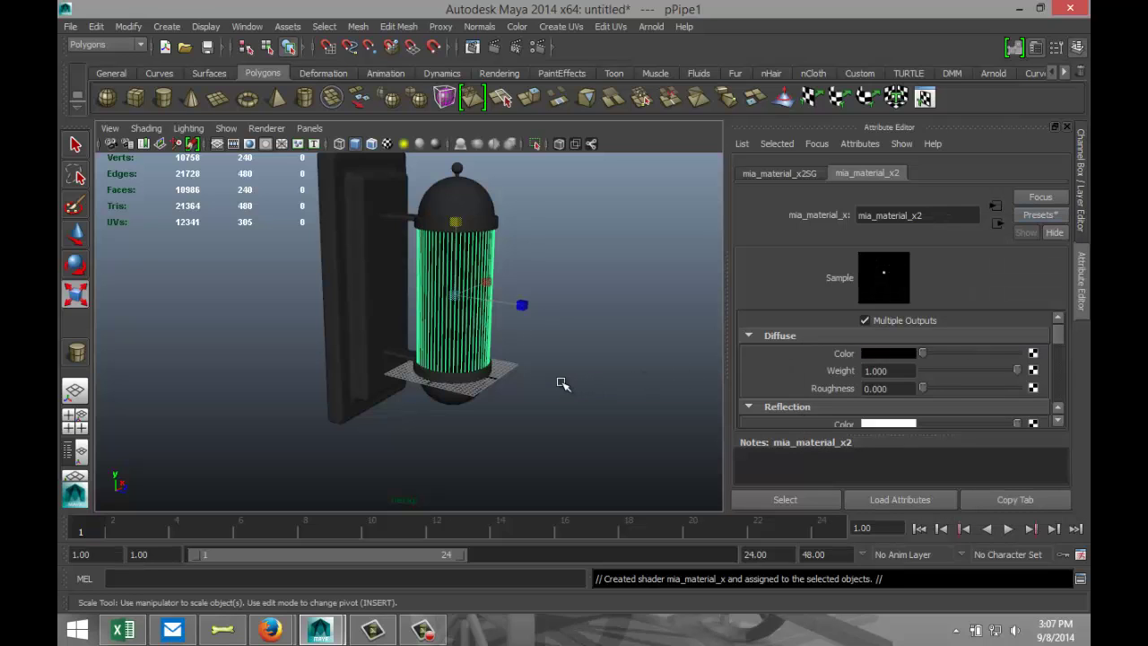
# Step: Examine the glass tube in the perspective view with the object both selected and deselected
pyautogui.scroll(2, 562, 383)
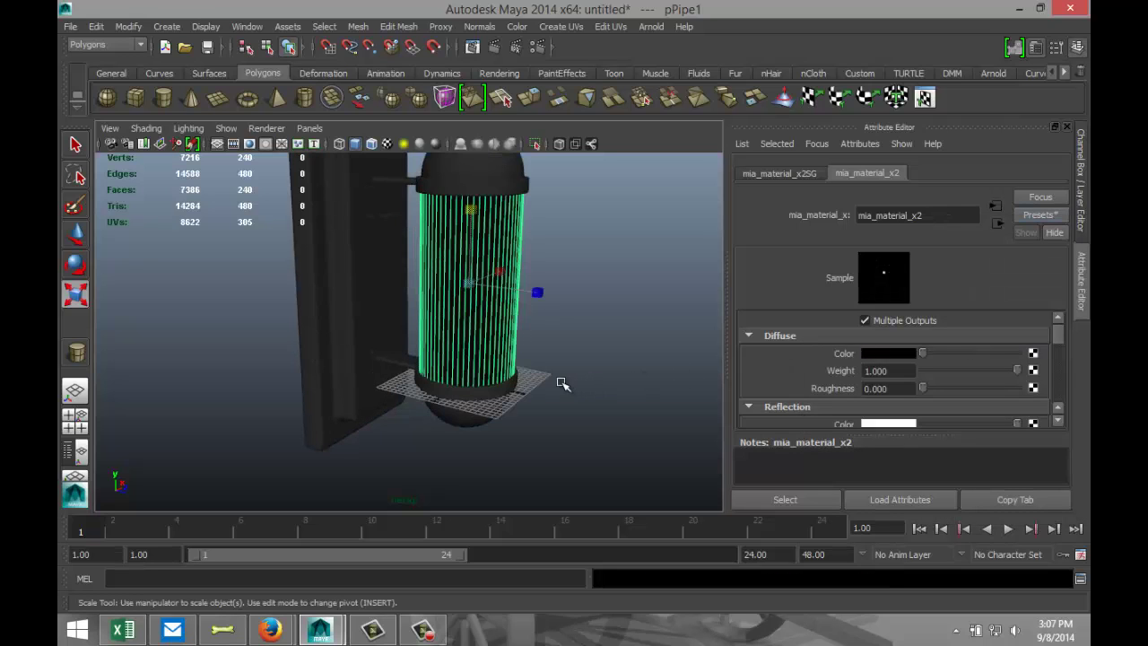
pyautogui.scroll(-4, 562, 384)
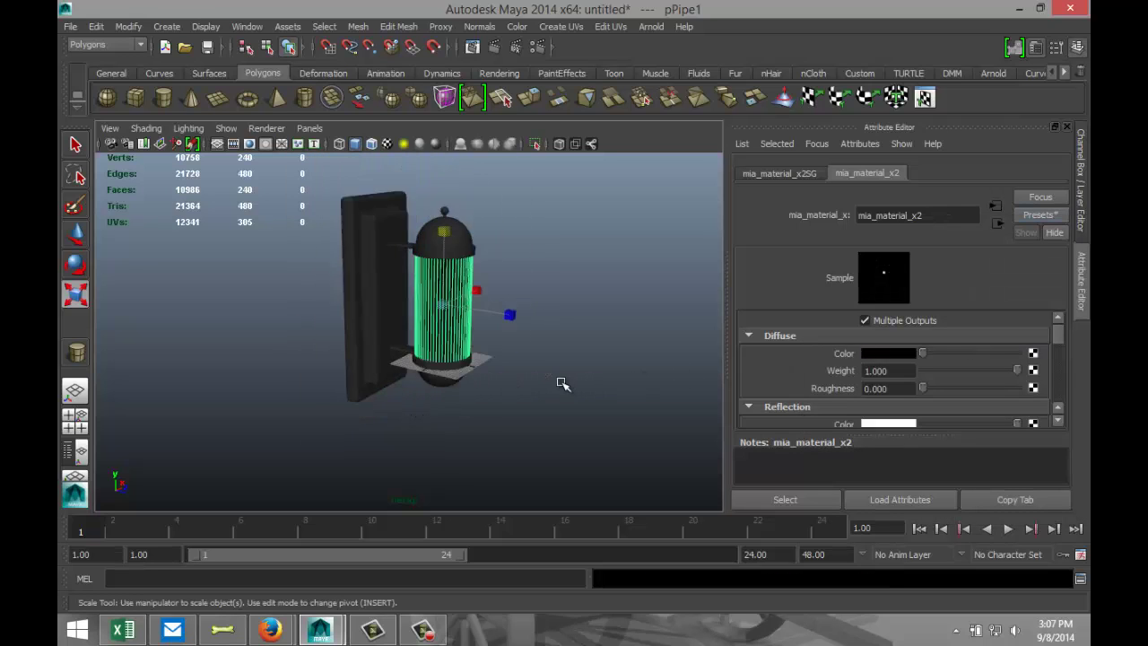
pyautogui.moveTo(556, 365)
pyautogui.keyDown('alt'); pyautogui.mouseDown()
pyautogui.moveTo(538, 389)
pyautogui.moveTo(543, 366)
pyautogui.mouseUp(); pyautogui.keyUp('alt')
pyautogui.scroll(2, 544, 369)
pyautogui.scroll(1, 545, 372)
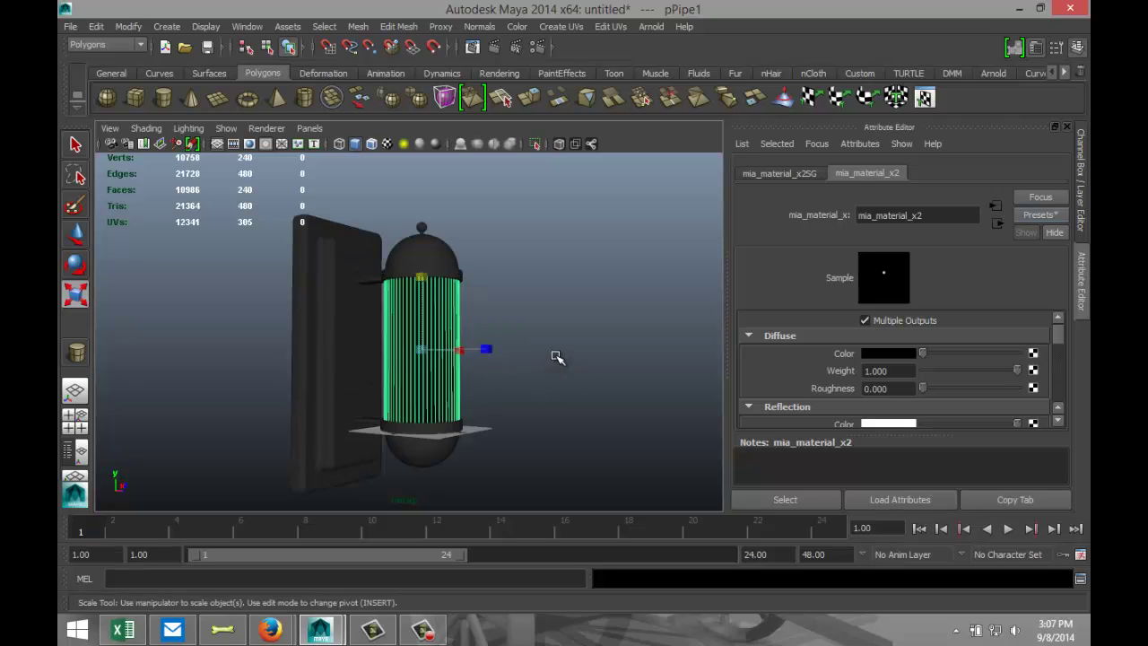
pyautogui.press('w')
pyautogui.click(527, 395)
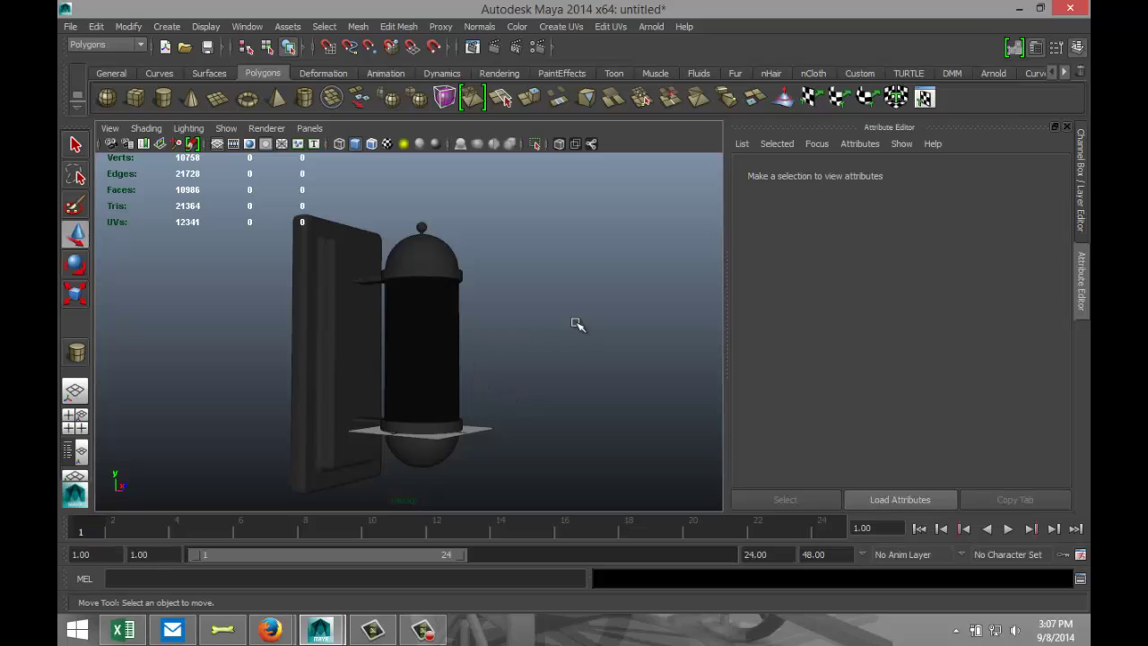
pyautogui.moveTo(430, 274); pyautogui.dragTo(509, 272, button='right')
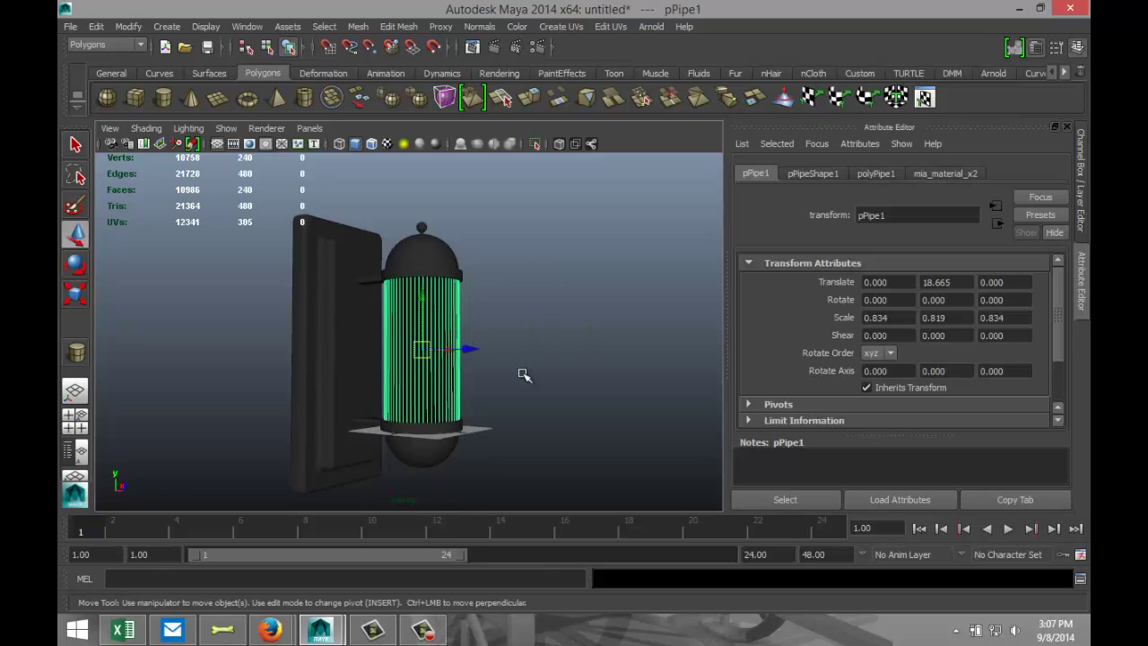
pyautogui.click(585, 396)
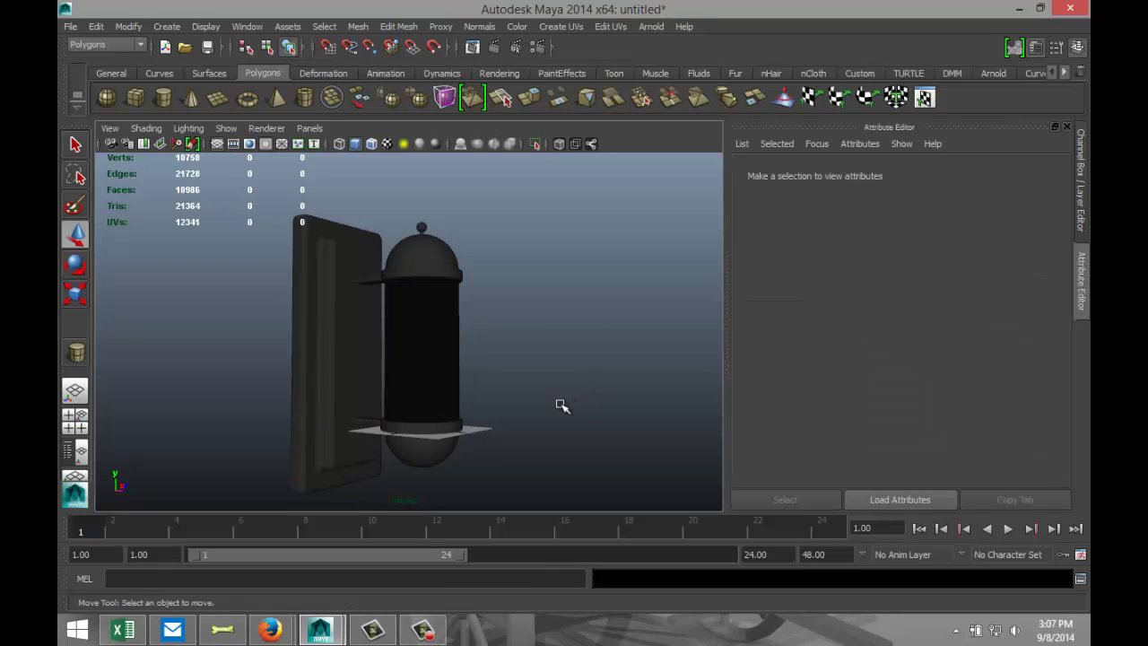
# Step: In wireframe display, select the cylinder inside the glass tube and move it out along Z to about 32.711
pyautogui.press('4')
pyautogui.scroll(5, 505, 404)
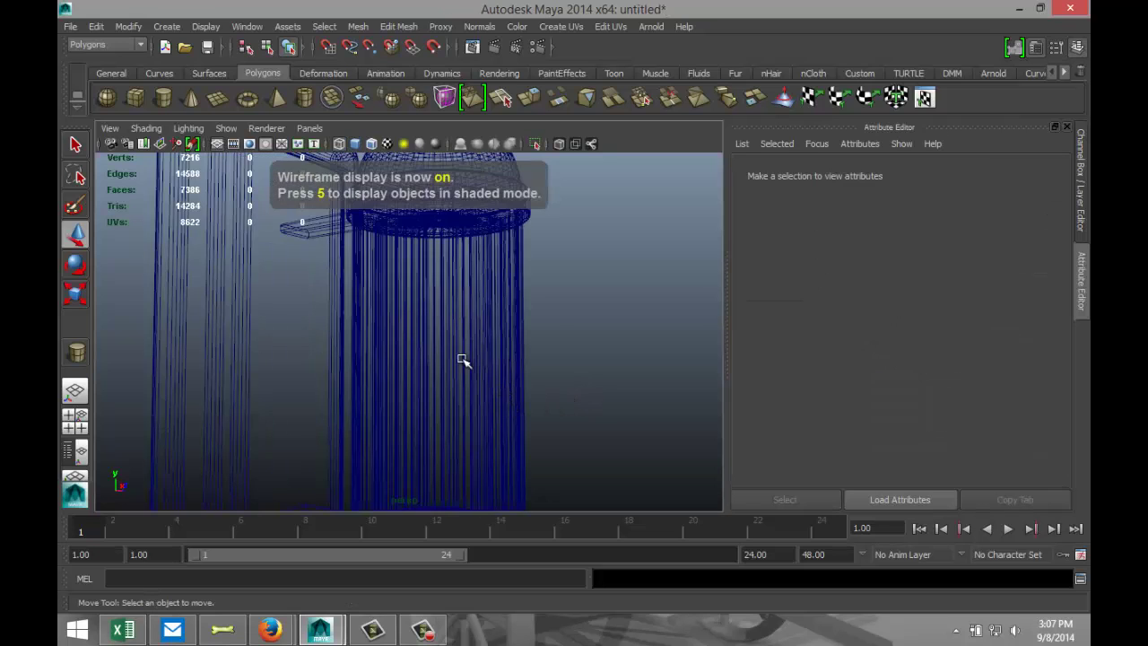
pyautogui.scroll(3, 429, 334)
pyautogui.click(348, 289)
pyautogui.scroll(-3, 365, 295)
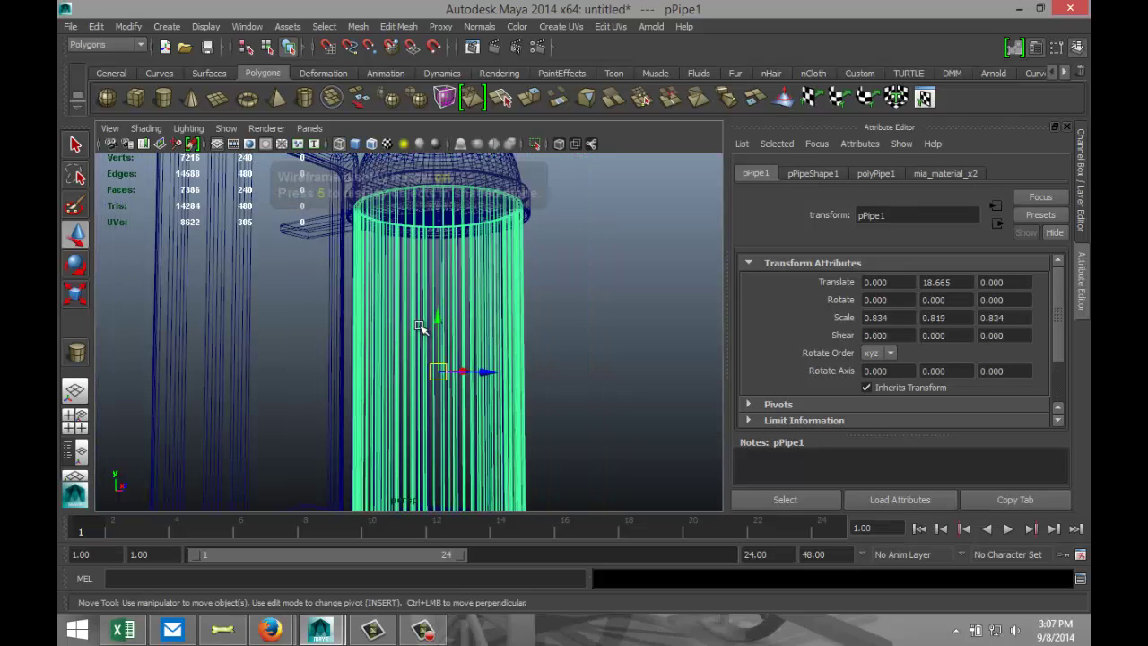
pyautogui.keyDown('alt'); pyautogui.moveTo(450, 255); pyautogui.dragTo(453, 348); pyautogui.keyUp('alt')
pyautogui.scroll(5, 455, 342)
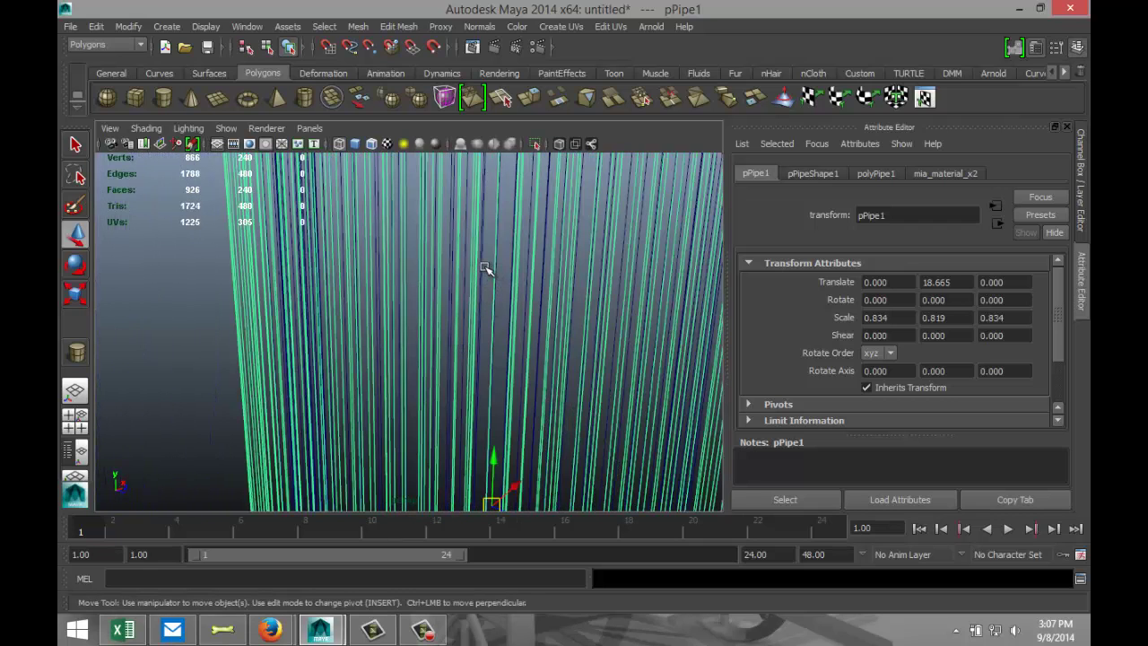
pyautogui.click(492, 302)
pyautogui.click(480, 301)
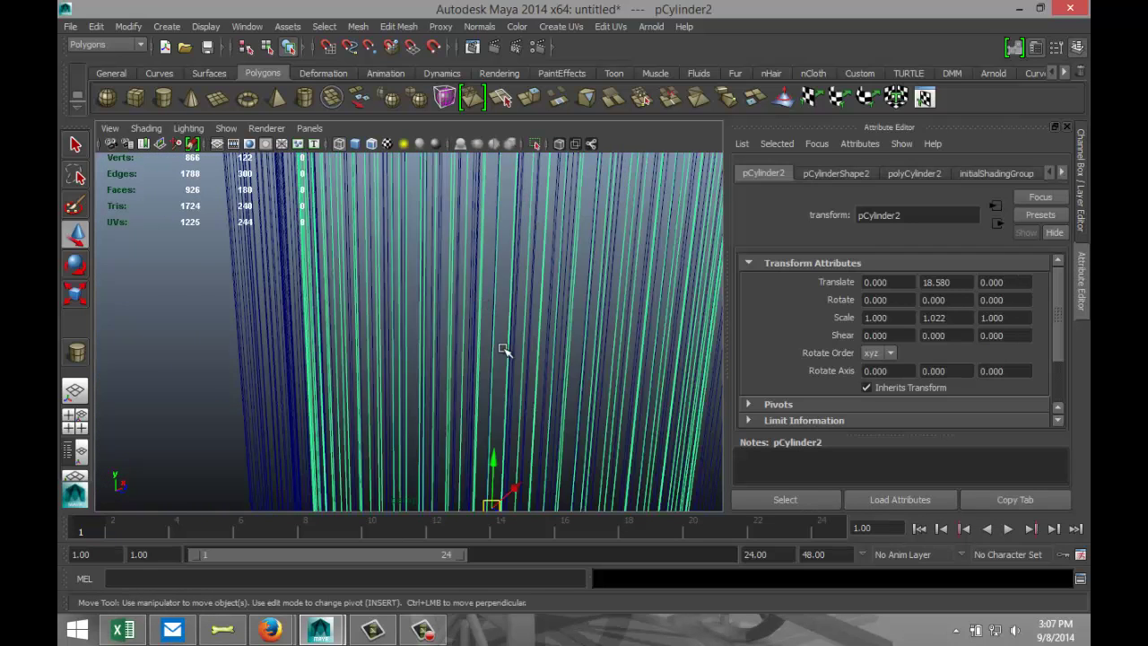
pyautogui.scroll(-5, 504, 359)
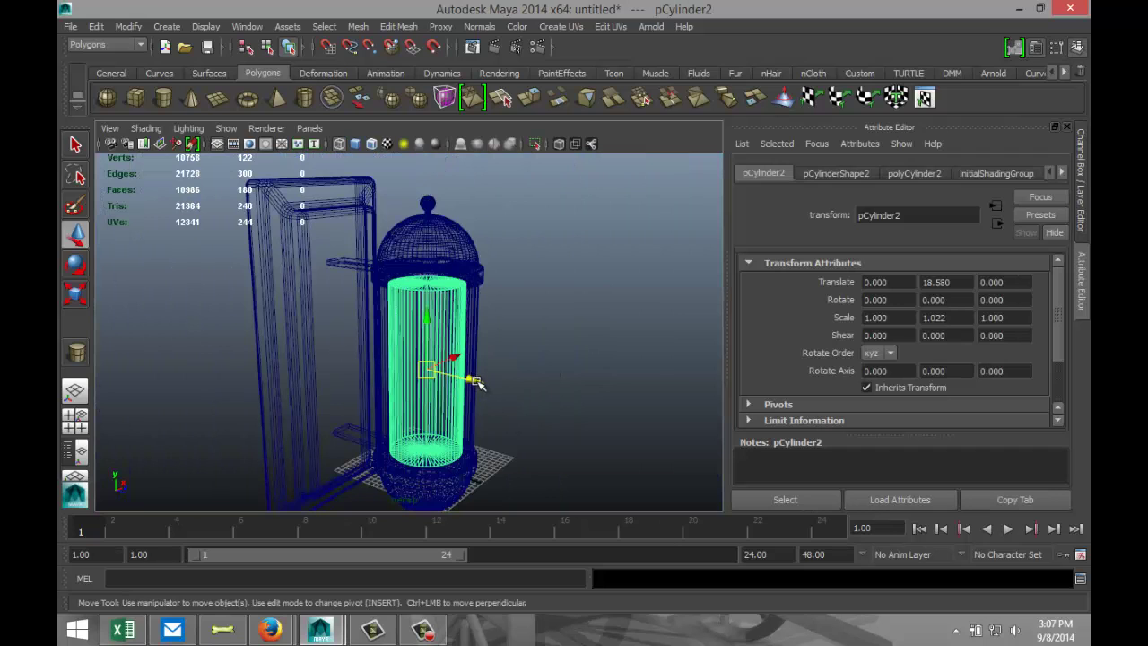
pyautogui.moveTo(477, 382); pyautogui.dragTo(659, 462)
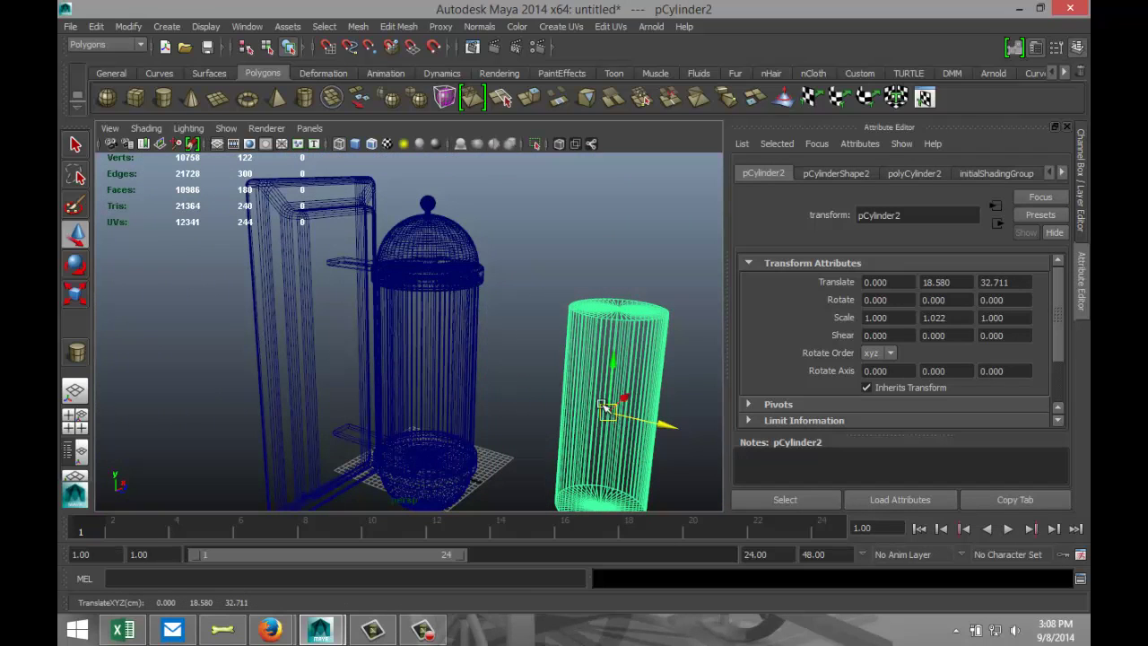
# Step: In shaded display, switch the moved-out cylinder to face selection and select all of its faces
pyautogui.press('5')
pyautogui.keyDown('alt'); pyautogui.moveTo(458, 299); pyautogui.dragTo(346, 249); pyautogui.keyUp('alt')
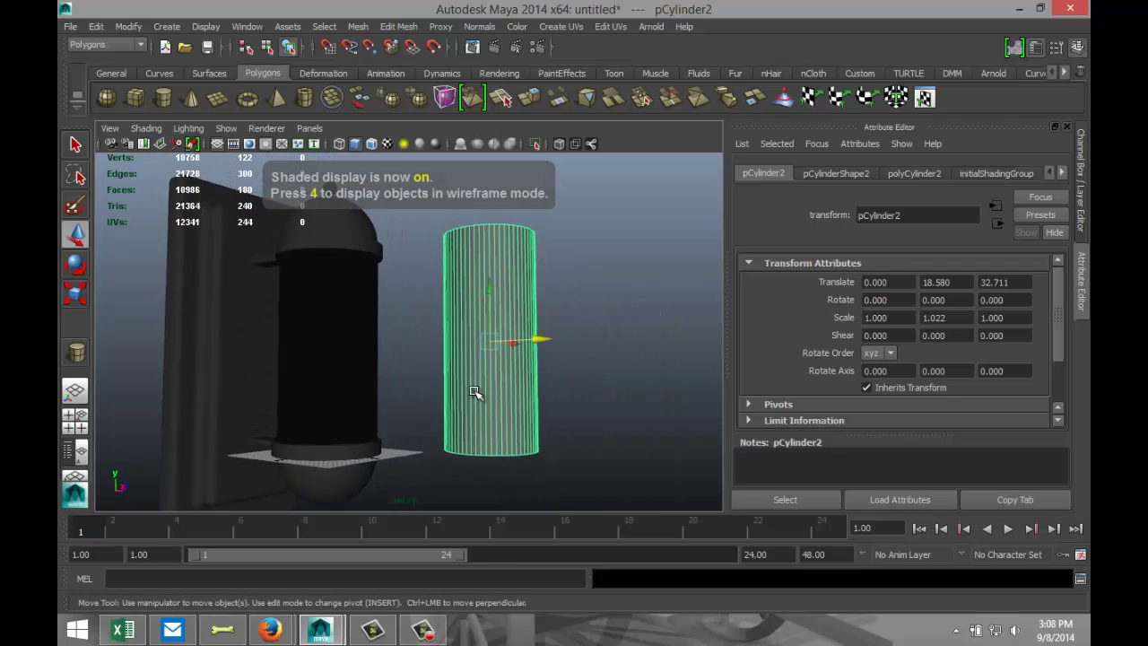
pyautogui.moveTo(489, 304); pyautogui.dragTo(515, 399, button='right')
pyautogui.scroll(-3, 538, 398)
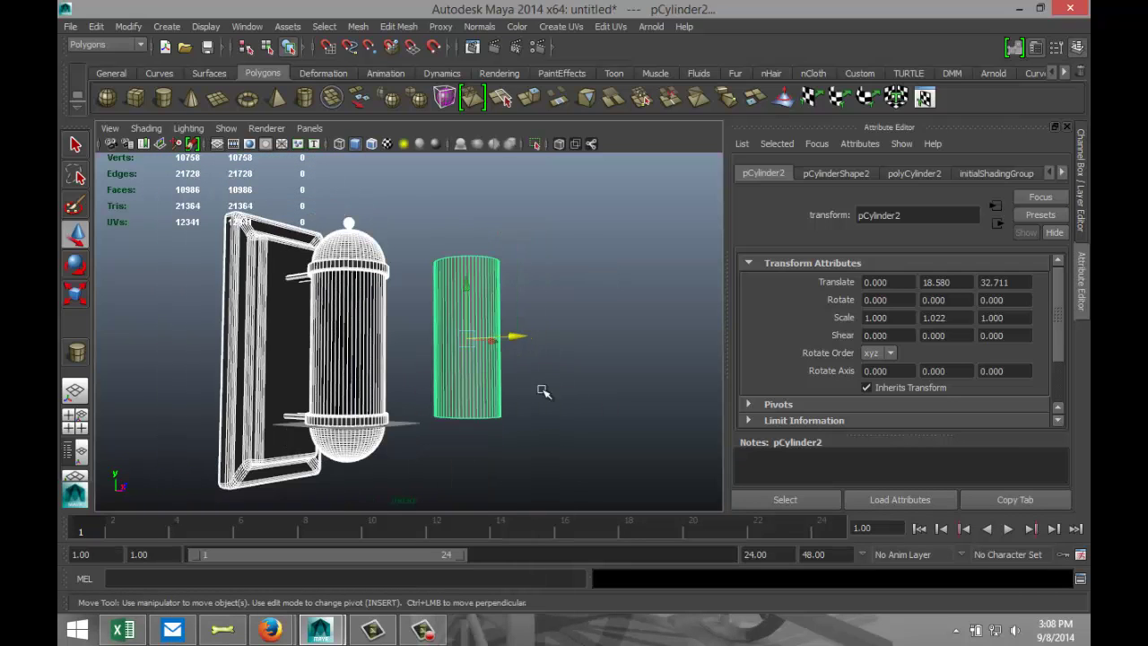
pyautogui.moveTo(482, 295); pyautogui.dragTo(550, 276, button='right')
pyautogui.moveTo(469, 293)
pyautogui.mouseDown(button='right')
pyautogui.moveTo(475, 359)
pyautogui.moveTo(472, 332)
pyautogui.mouseUp(button='right')
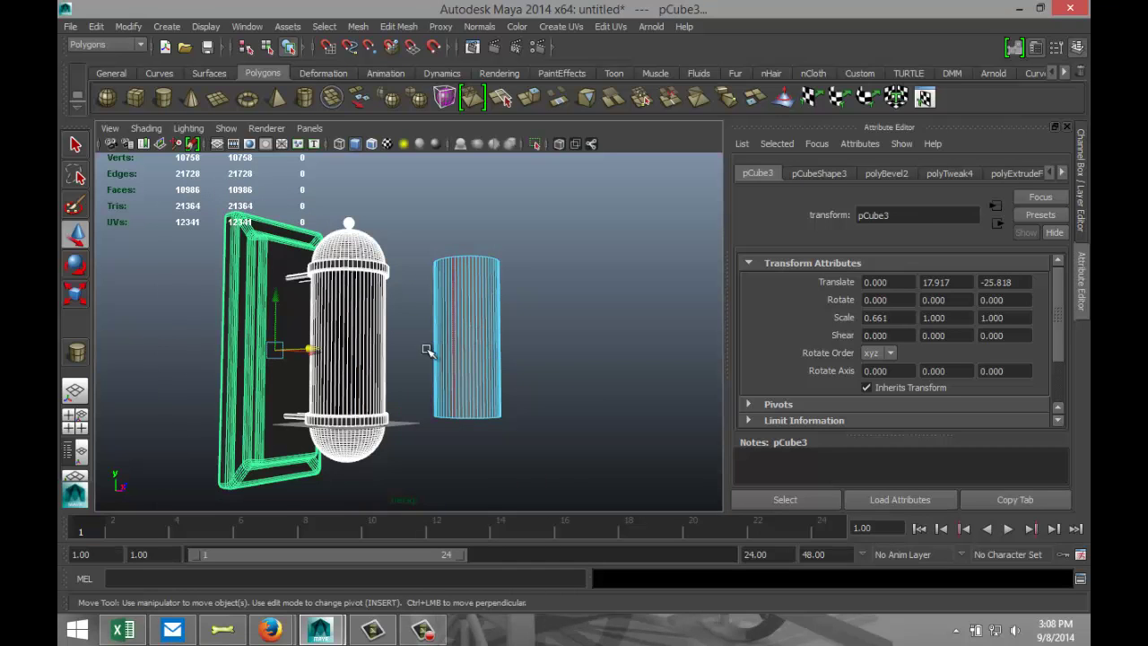
pyautogui.press('5')
pyautogui.moveTo(422, 350)
pyautogui.mouseDown()
pyautogui.moveTo(550, 358)
pyautogui.moveTo(597, 389)
pyautogui.moveTo(584, 416)
pyautogui.moveTo(594, 346)
pyautogui.moveTo(547, 351)
pyautogui.mouseUp()
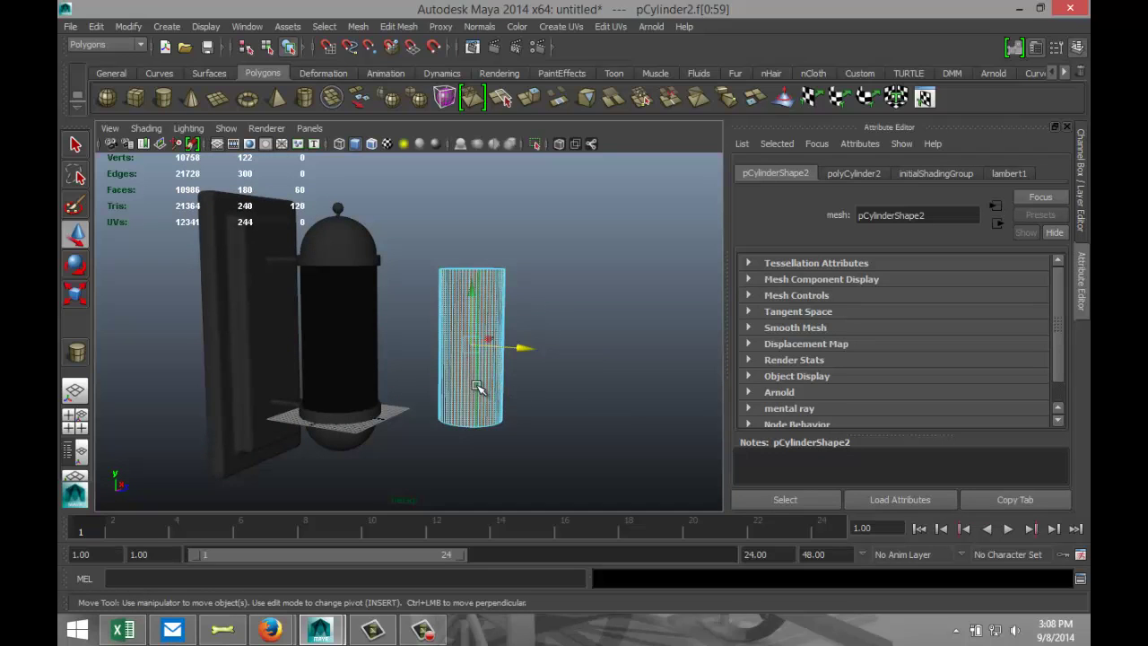
# Step: Assign a new Lambert material to the cylinder's selected faces
pyautogui.moveTo(478, 387); pyautogui.dragTo(493, 570, button='right')
pyautogui.doubleClick(472, 127)
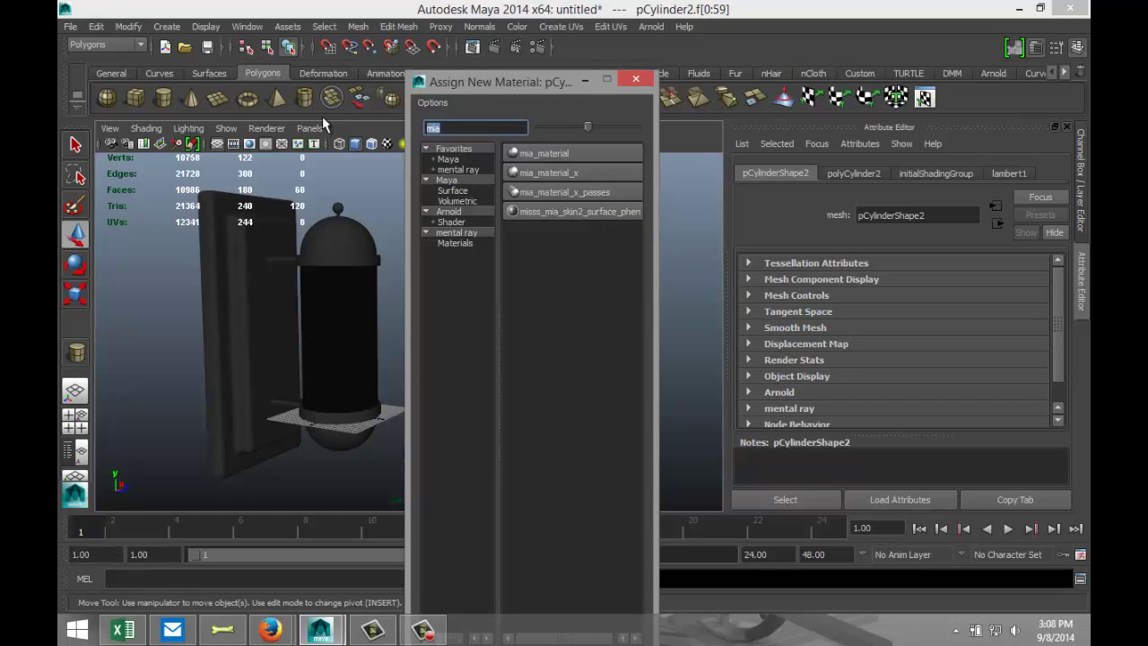
pyautogui.write('la')
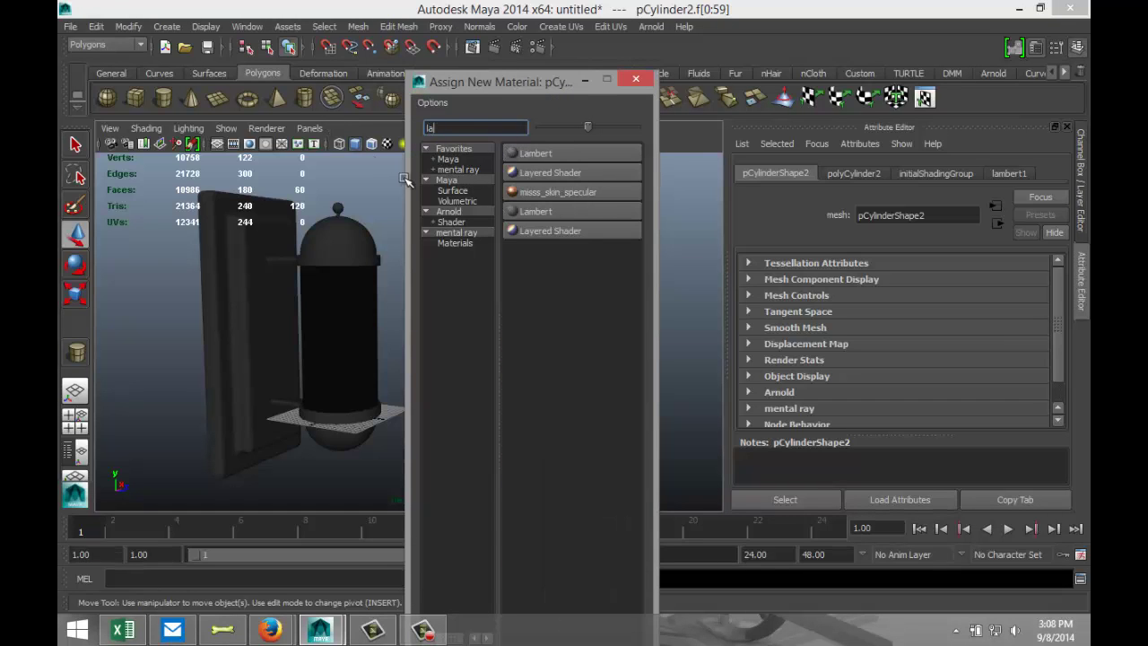
pyautogui.click(565, 152)
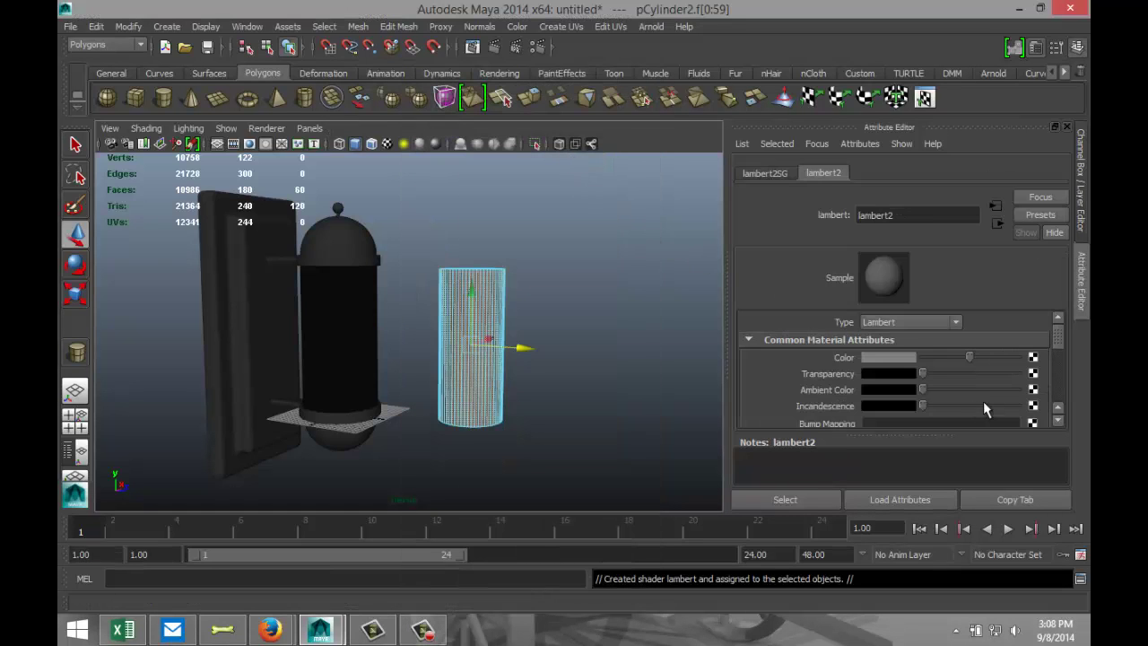
# Step: Map a File texture to the Lambert's color and load "barber pole texture.JPG" from the Desktop
pyautogui.click(1032, 358)
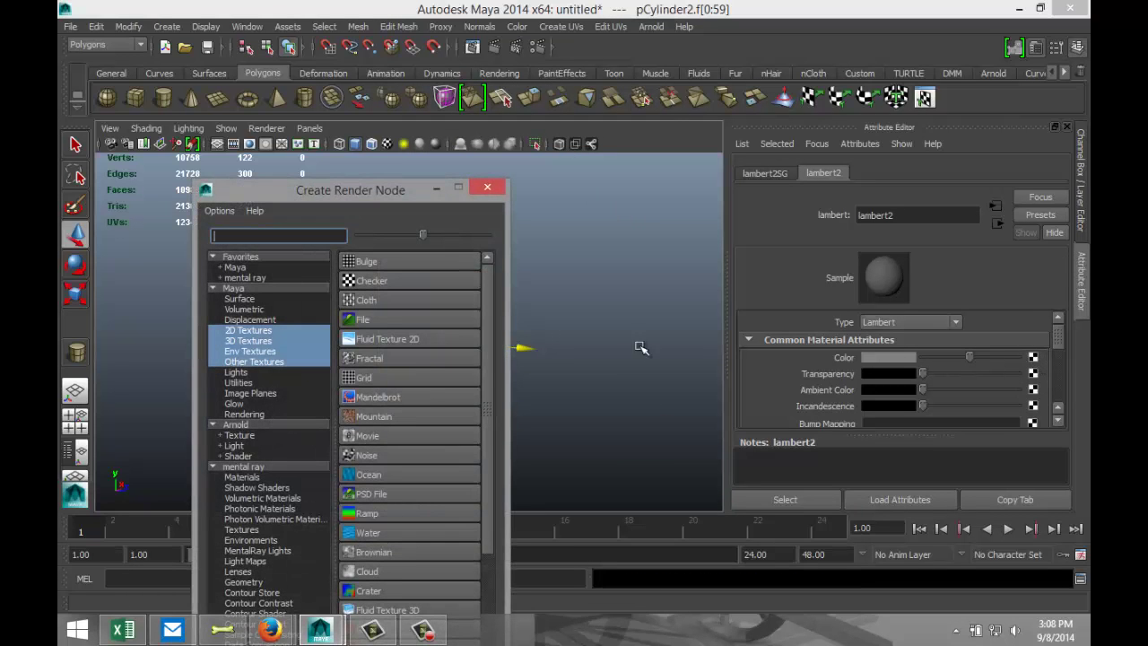
pyautogui.click(363, 320)
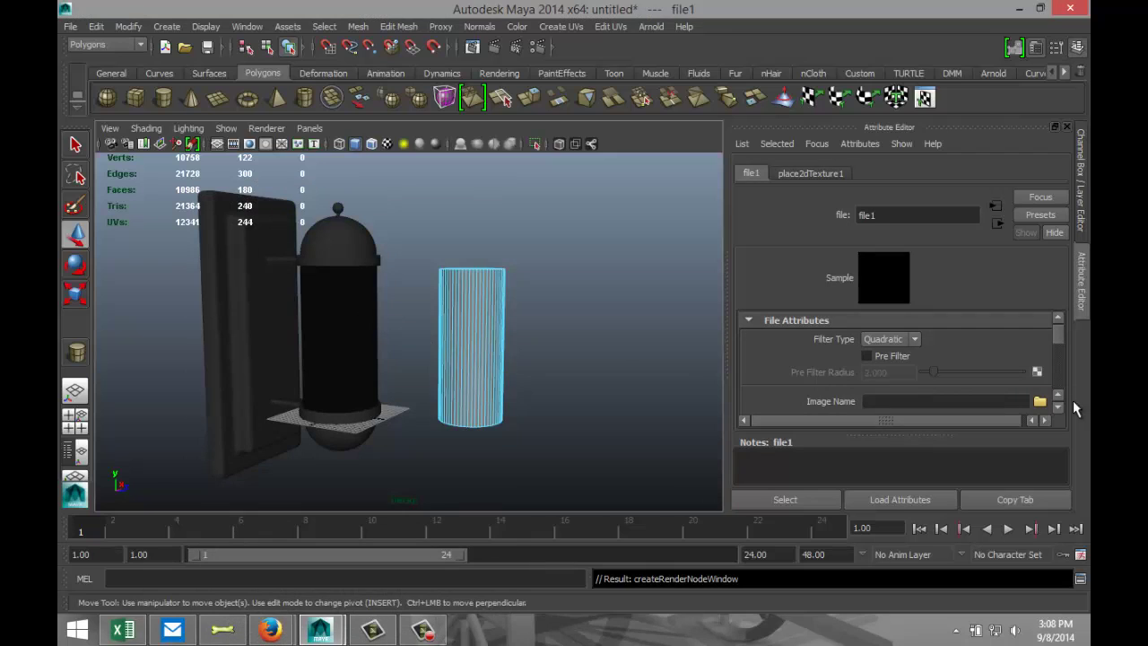
pyautogui.click(1040, 403)
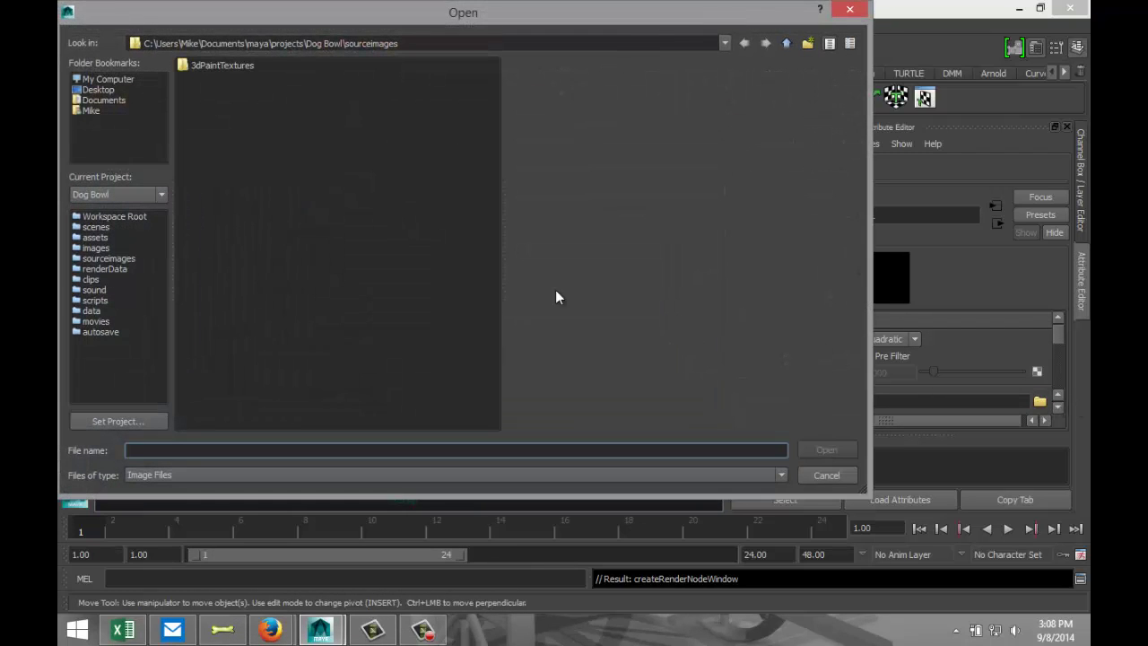
pyautogui.click(98, 89)
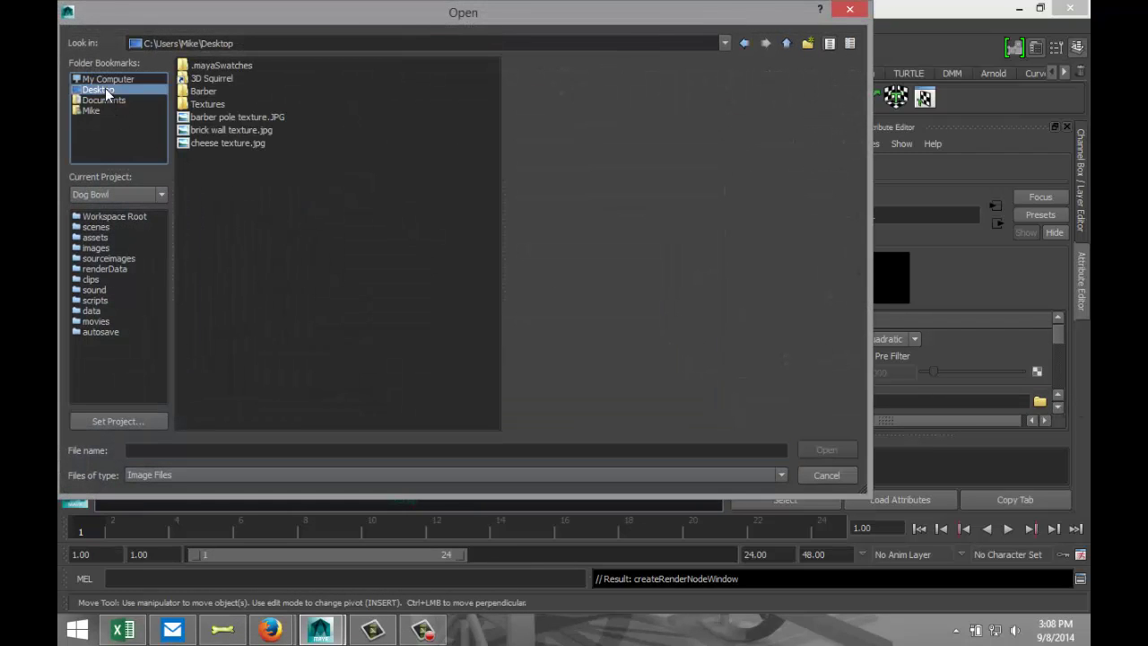
pyautogui.click(249, 119)
pyautogui.click(826, 450)
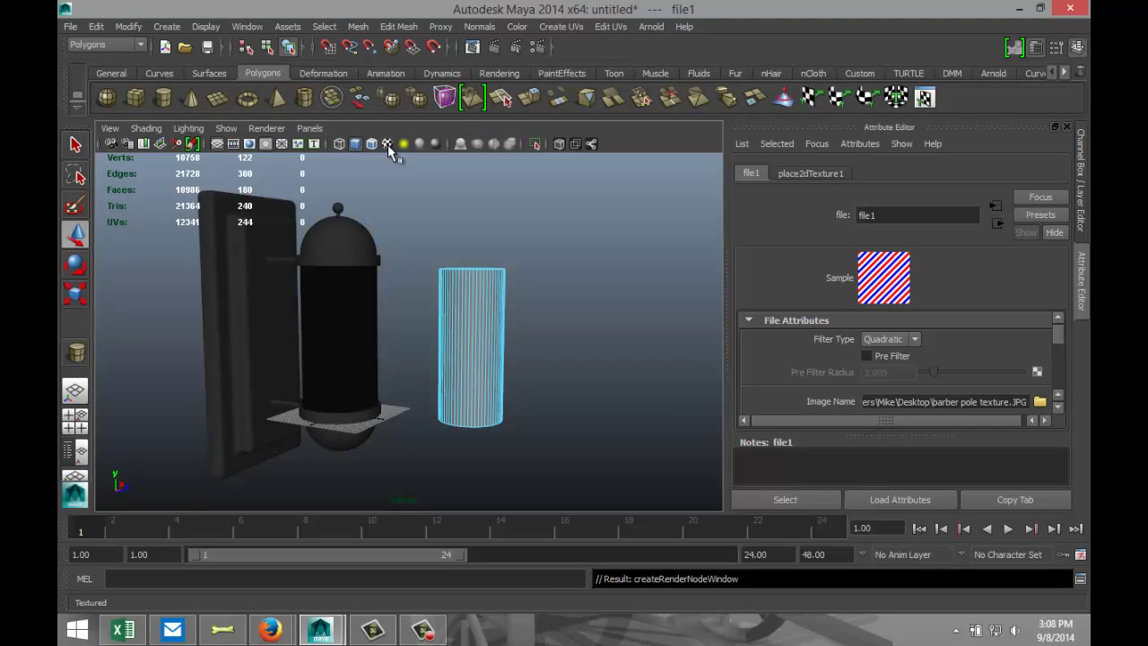
# Step: Turn on textured display and inspect the stripe pattern around the back of the cylinder
pyautogui.click(386, 144)
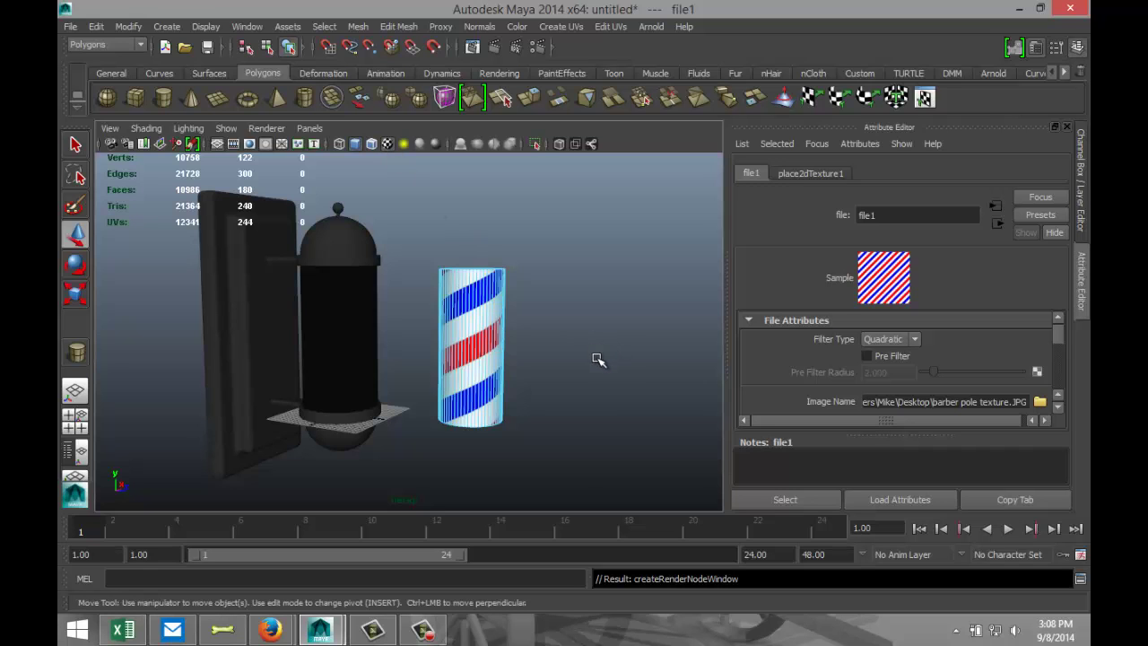
pyautogui.keyDown('alt'); pyautogui.moveTo(599, 359); pyautogui.dragTo(307, 361); pyautogui.keyUp('alt')
pyautogui.scroll(5, 321, 352)
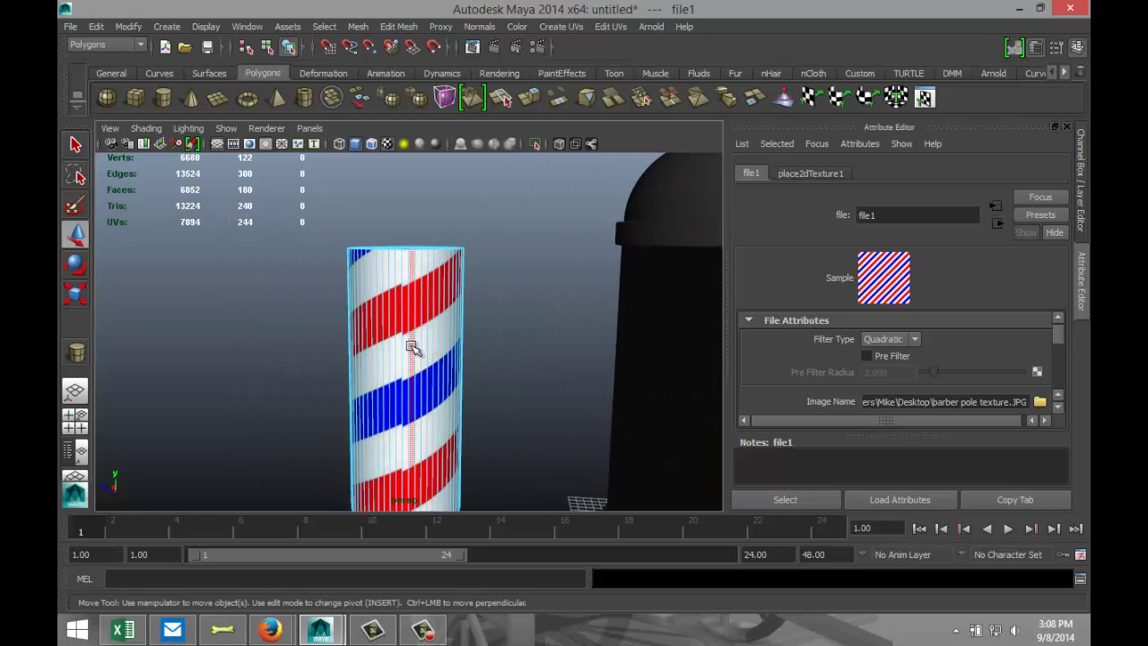
# Step: Return the striped cylinder to object selection and open its UVs in the UV Texture Editor
pyautogui.moveTo(404, 368); pyautogui.dragTo(467, 271, button='right')
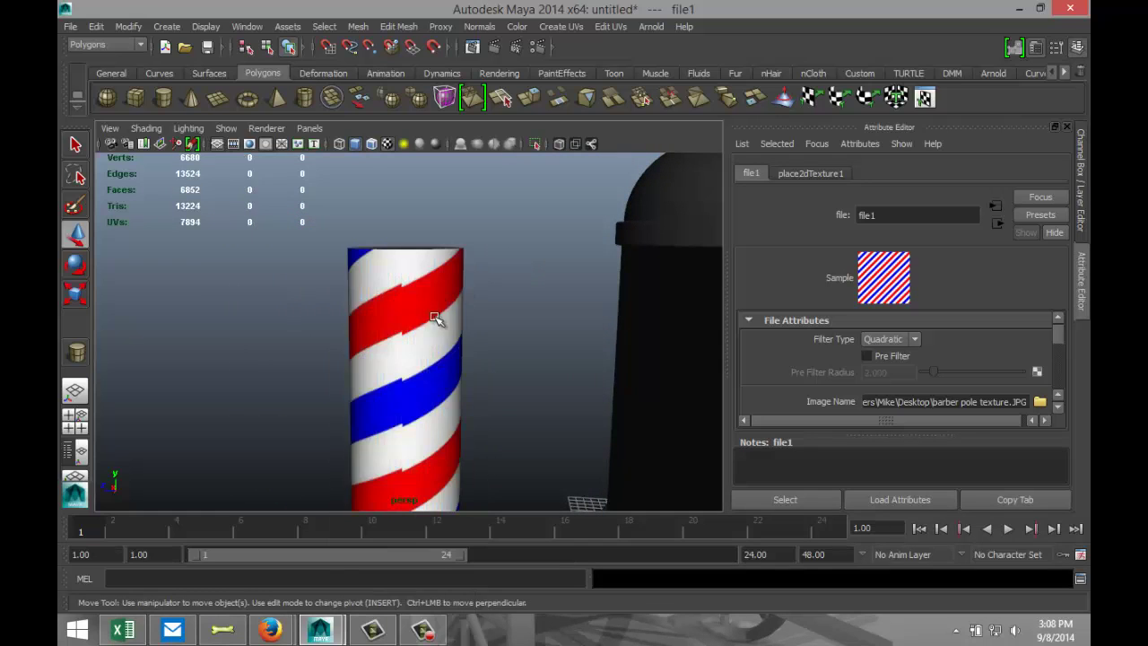
pyautogui.click(615, 27)
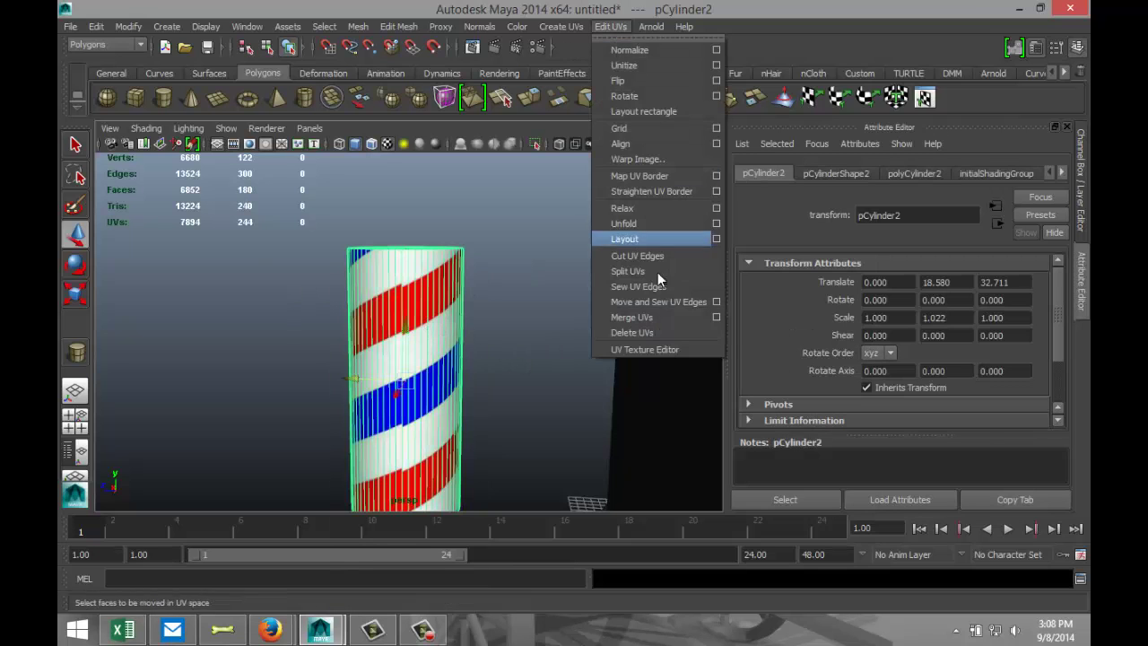
pyautogui.click(683, 356)
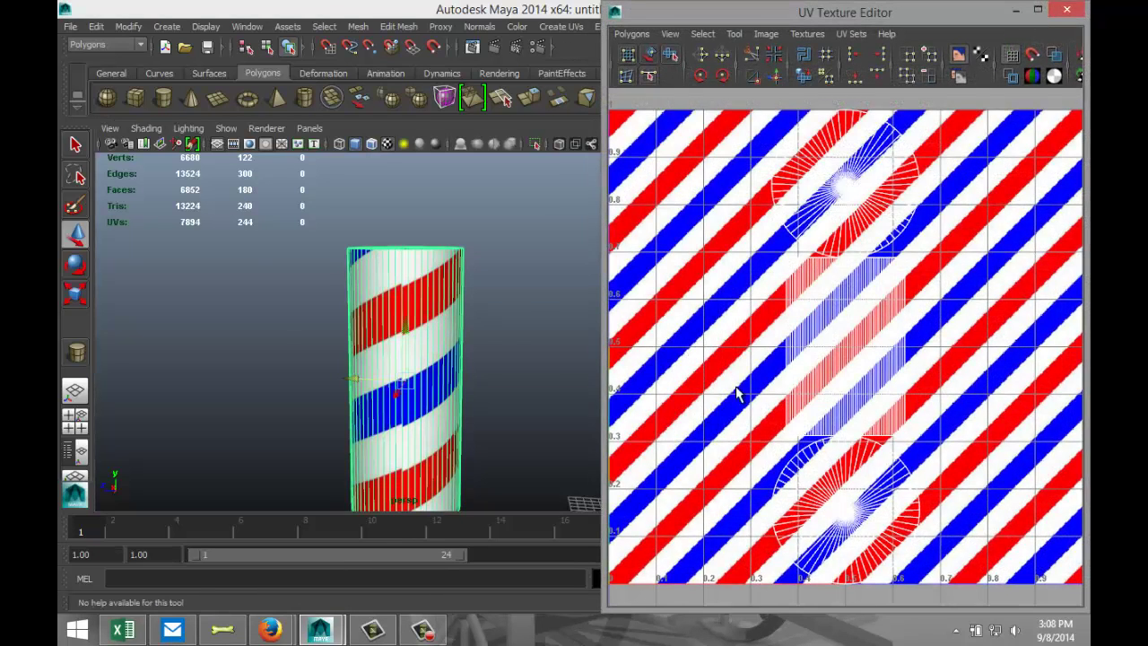
# Step: Select the rectangular side shell's UVs and rotate them slightly so the barber stripes line up at the cylinder's seam
pyautogui.scroll(-2, 815, 404)
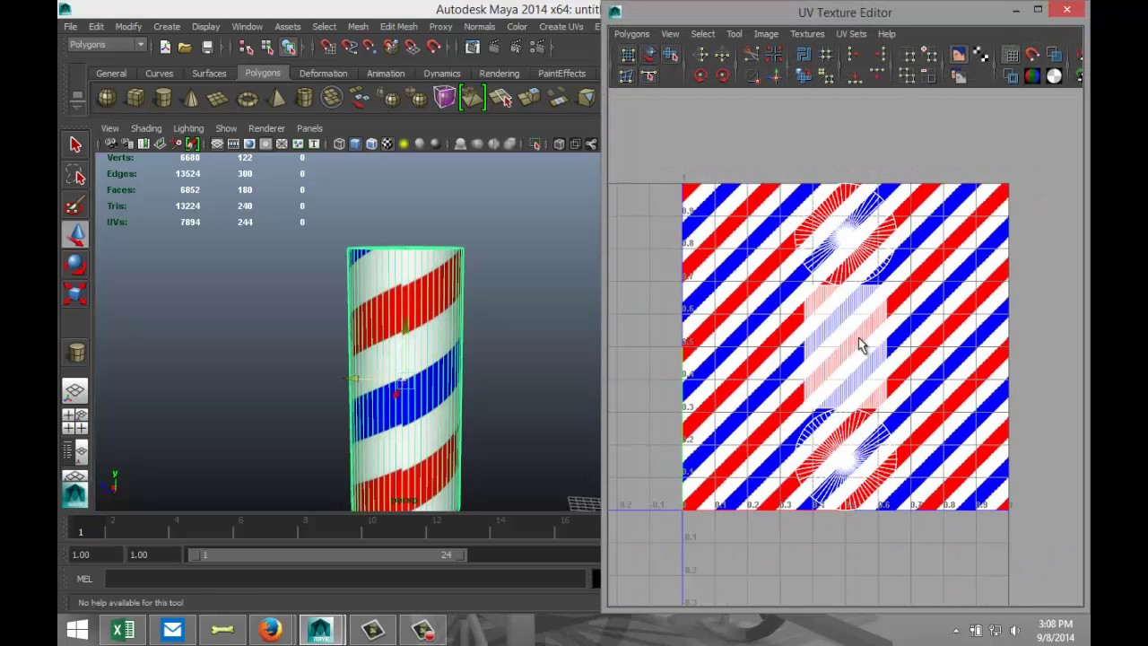
pyautogui.rightClick(410, 379)
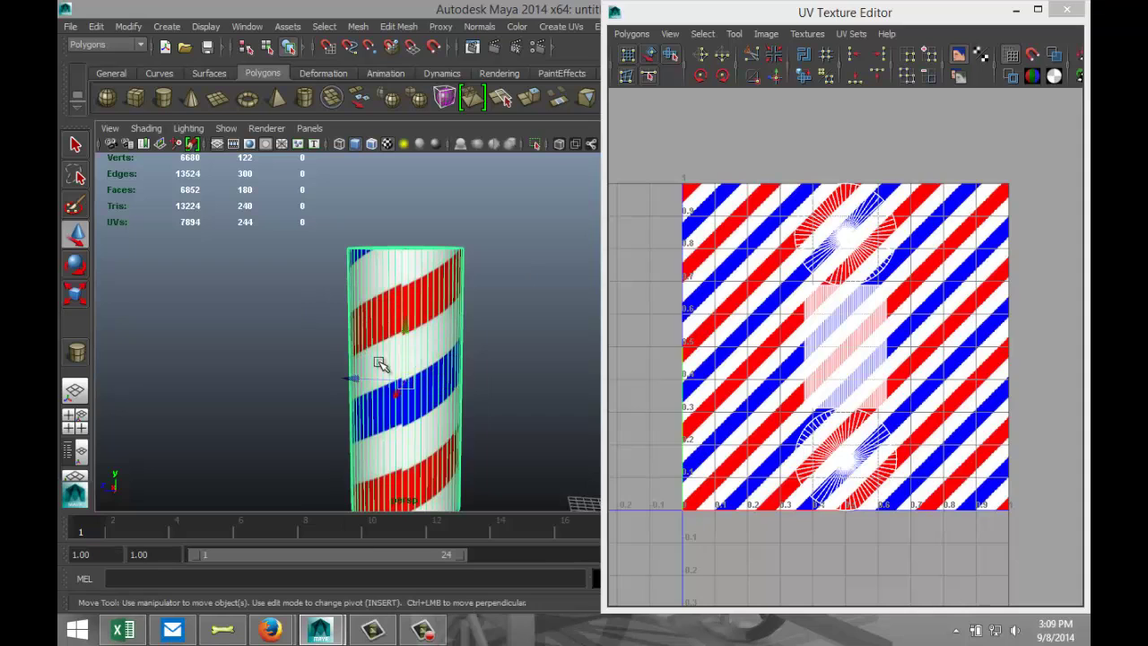
pyautogui.rightClick(412, 334)
pyautogui.moveTo(411, 334); pyautogui.dragTo(533, 359, button='right')
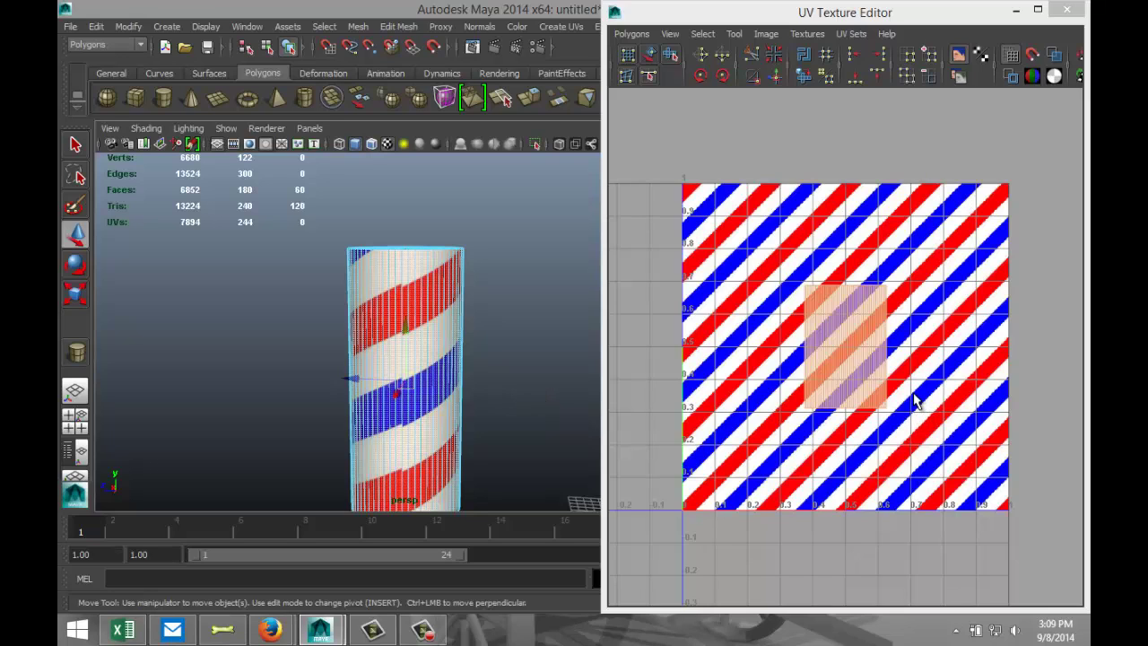
pyautogui.moveTo(852, 331); pyautogui.dragTo(912, 333, button='right')
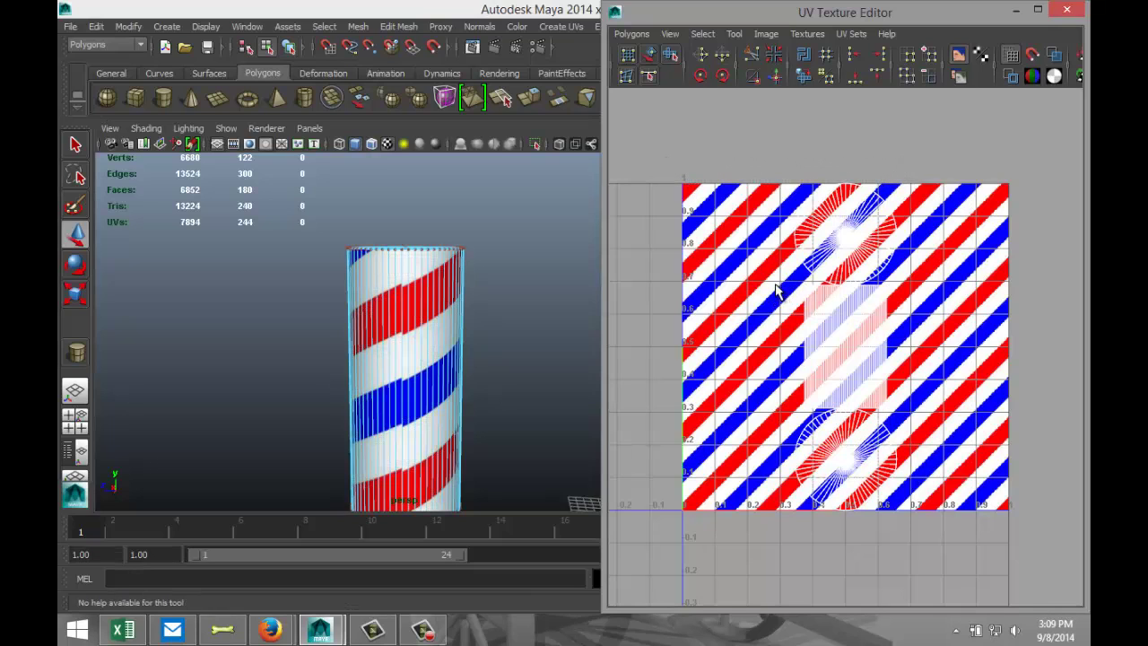
pyautogui.moveTo(770, 286); pyautogui.dragTo(934, 413)
pyautogui.moveTo(871, 376); pyautogui.dragTo(827, 333, button='right')
pyautogui.moveTo(771, 285); pyautogui.dragTo(930, 415)
pyautogui.press('w')
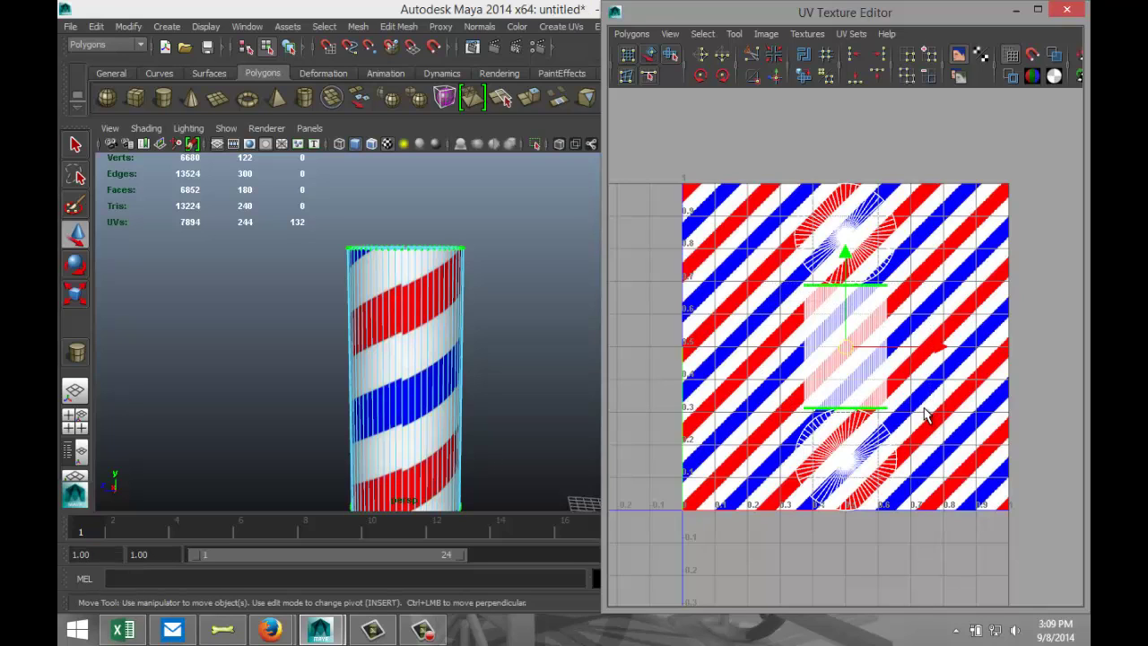
pyautogui.press('e')
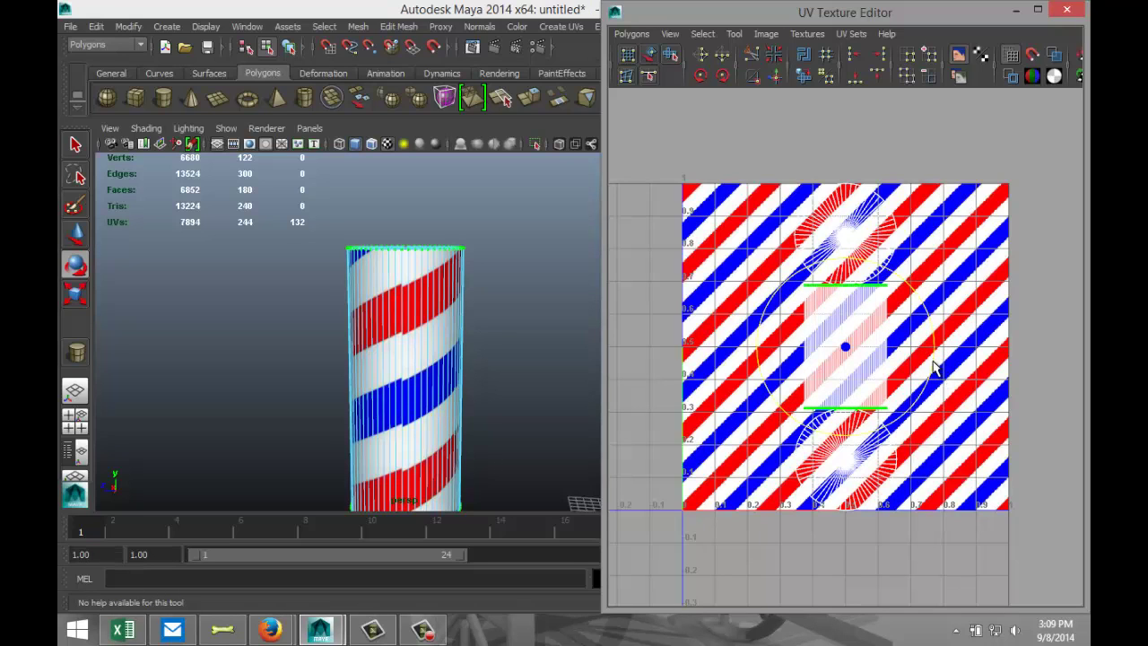
pyautogui.moveTo(933, 366)
pyautogui.mouseDown()
pyautogui.moveTo(936, 377)
pyautogui.moveTo(933, 366)
pyautogui.mouseUp()
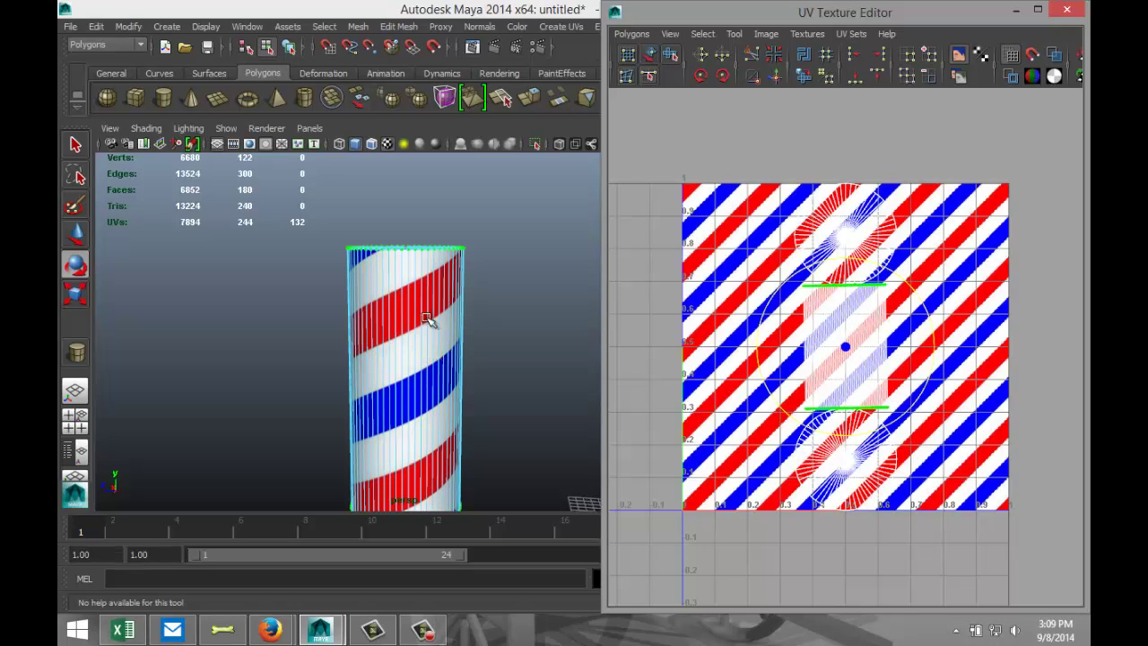
# Step: Minimize the UV Texture Editor, return the striped cylinder to object mode and move it along Z back inside the glass tube
pyautogui.click(1016, 11)
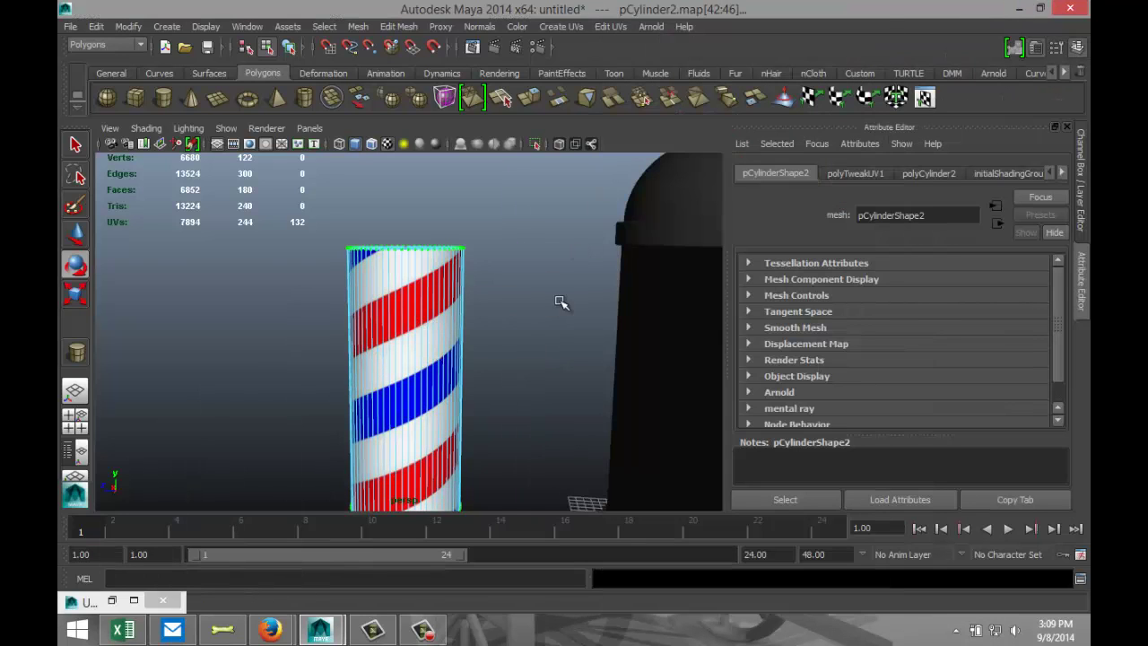
pyautogui.scroll(-3, 564, 301)
pyautogui.click(288, 284)
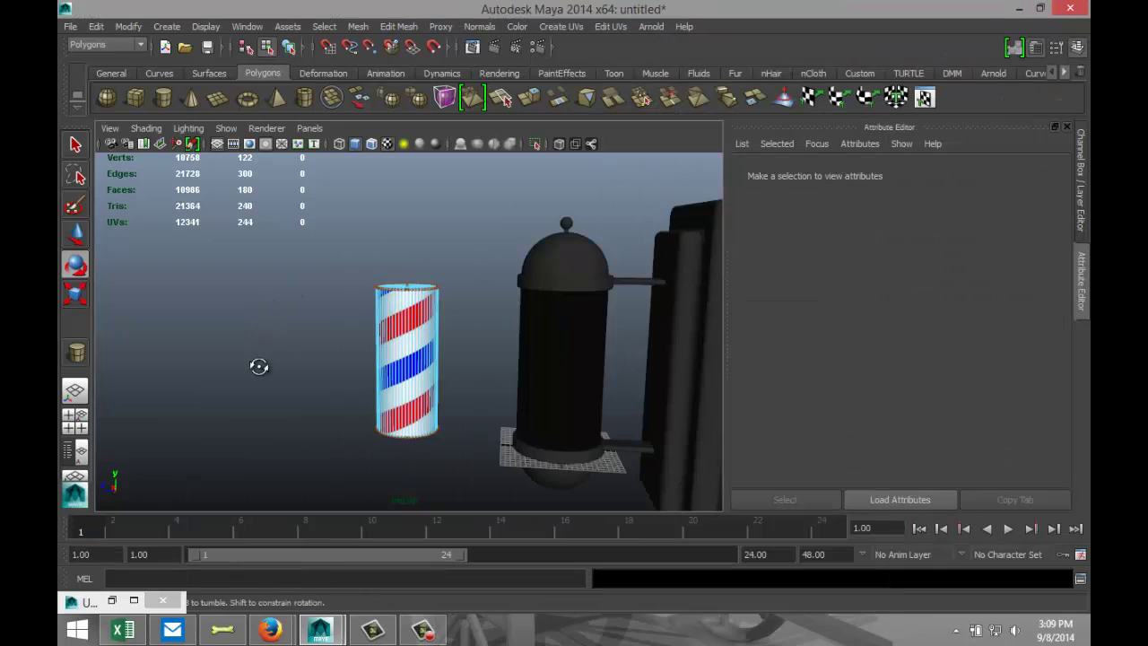
pyautogui.keyDown('alt'); pyautogui.moveTo(258, 362); pyautogui.dragTo(520, 376); pyautogui.keyUp('alt')
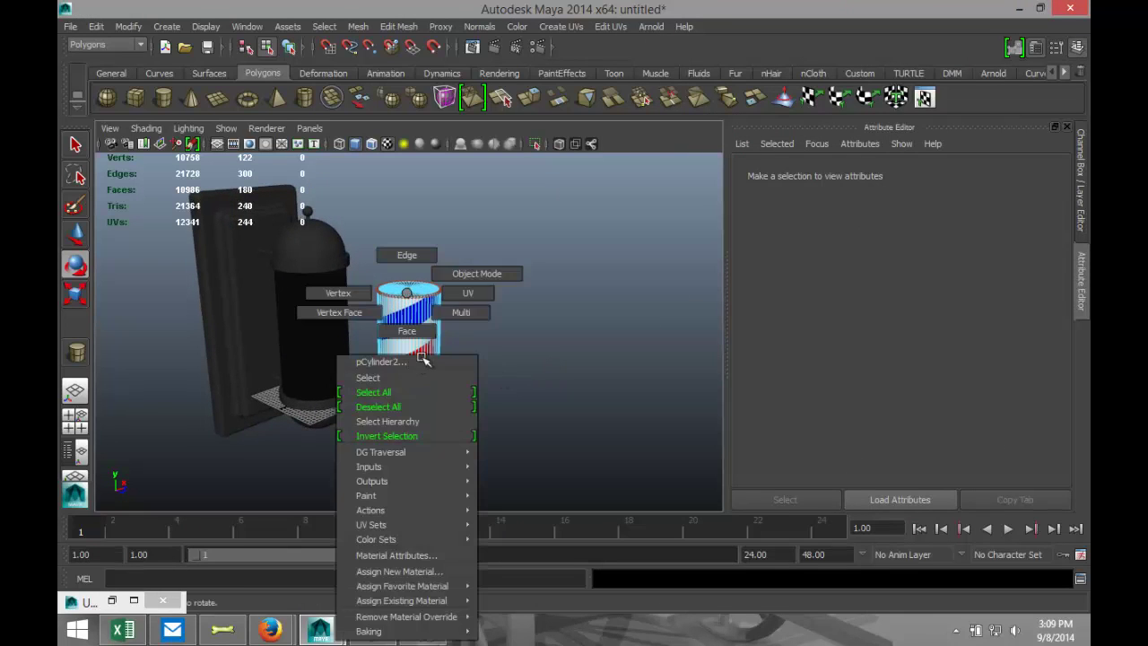
pyautogui.moveTo(406, 293); pyautogui.dragTo(476, 287, button='right')
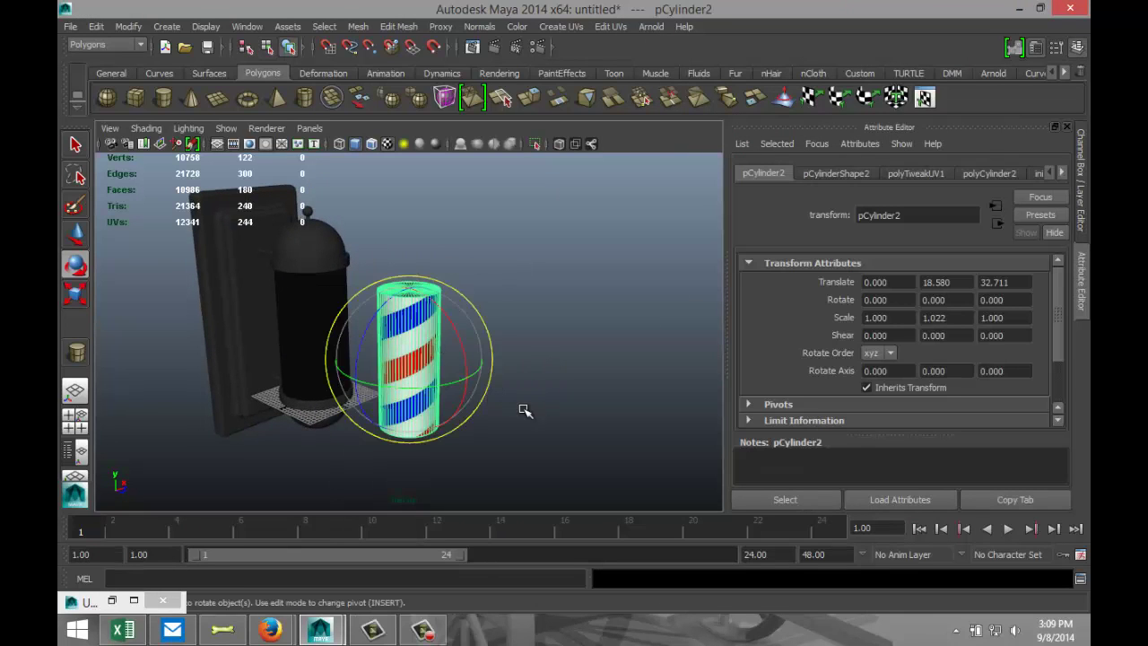
pyautogui.press('w')
pyautogui.moveTo(451, 373); pyautogui.dragTo(343, 352)
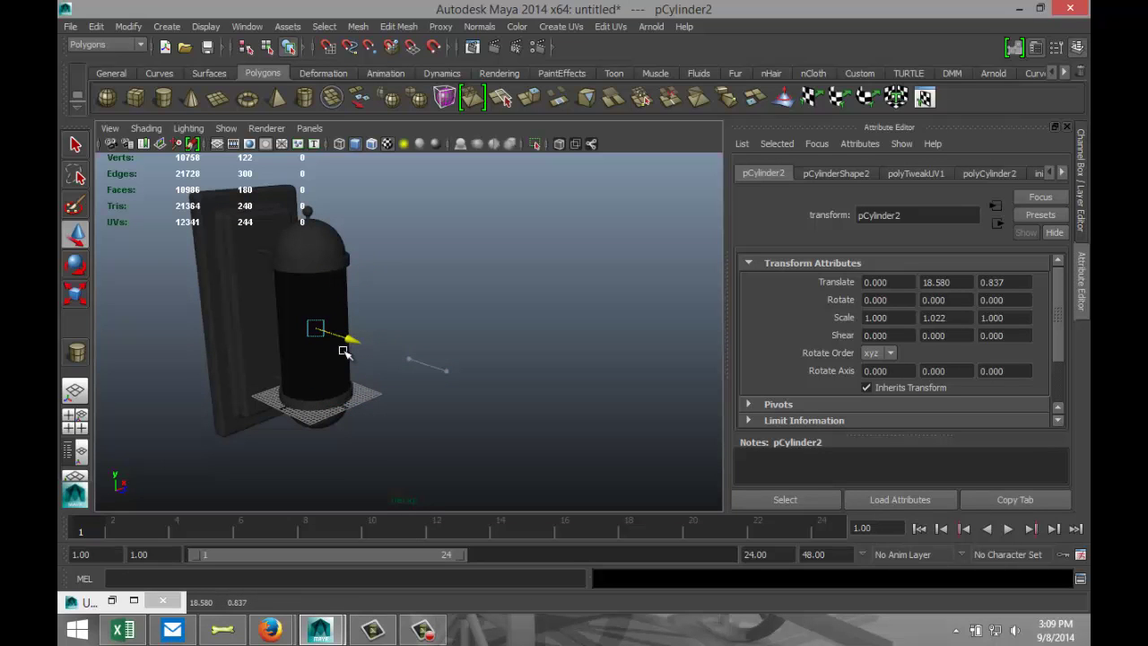
# Step: Center the striped cylinder in the tube by setting its Translate Z to 0, and check the fit from the side
pyautogui.click(74, 421)
pyautogui.press('space')
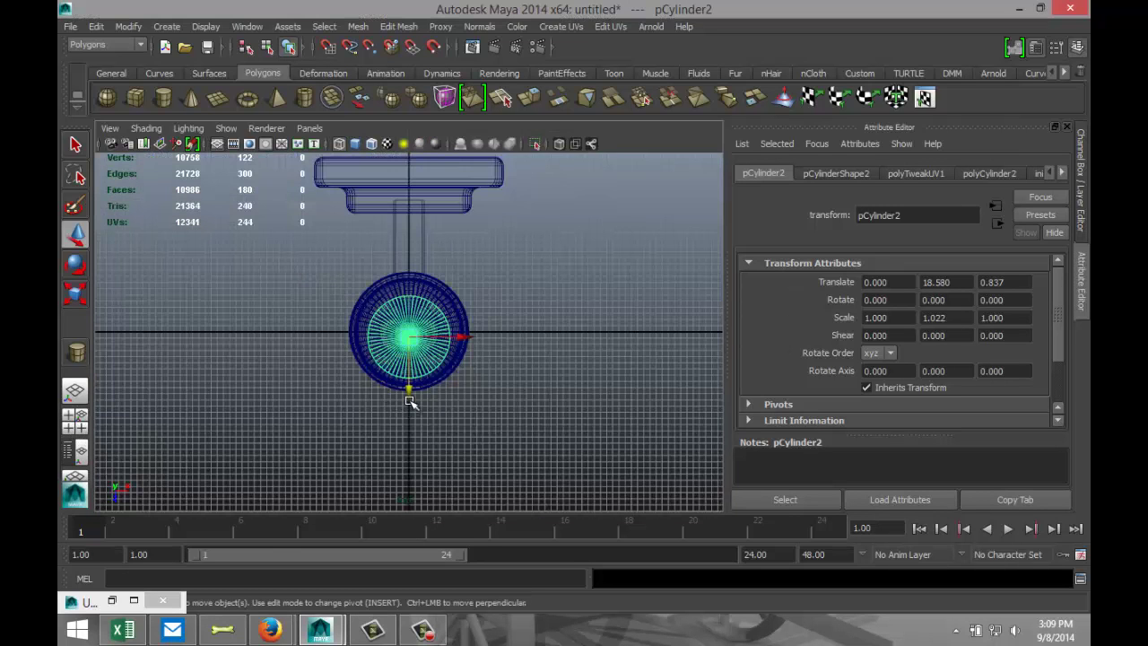
pyautogui.moveTo(409, 396)
pyautogui.mouseDown()
pyautogui.moveTo(405, 385)
pyautogui.moveTo(412, 393)
pyautogui.mouseUp()
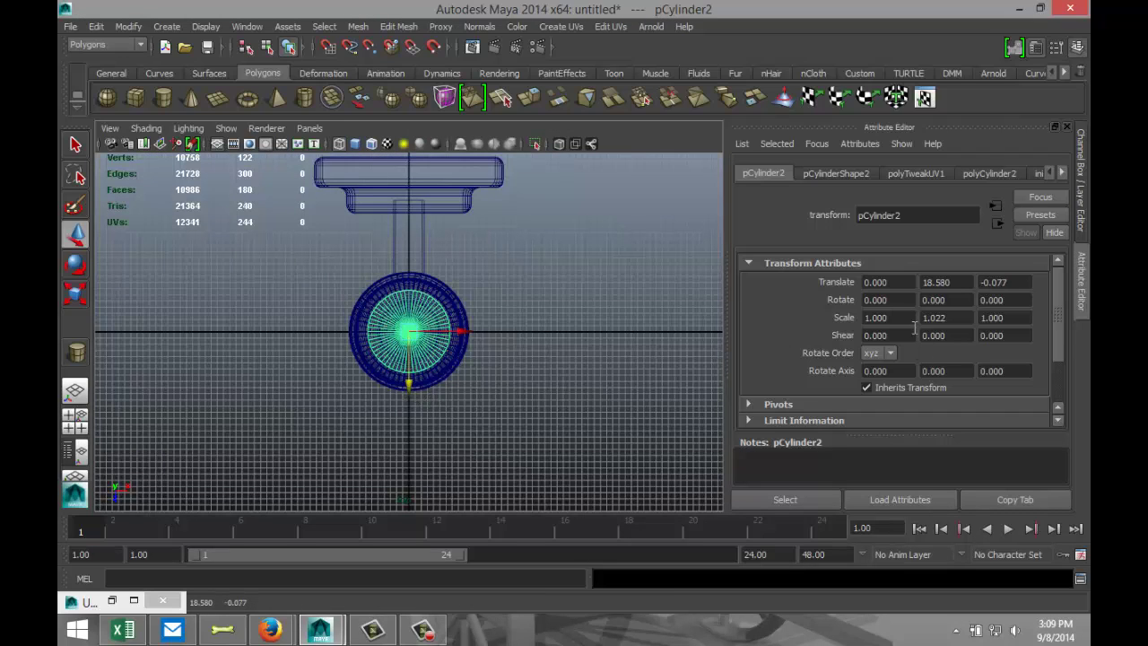
pyautogui.doubleClick(995, 283)
pyautogui.write('0')
pyautogui.press('Return')
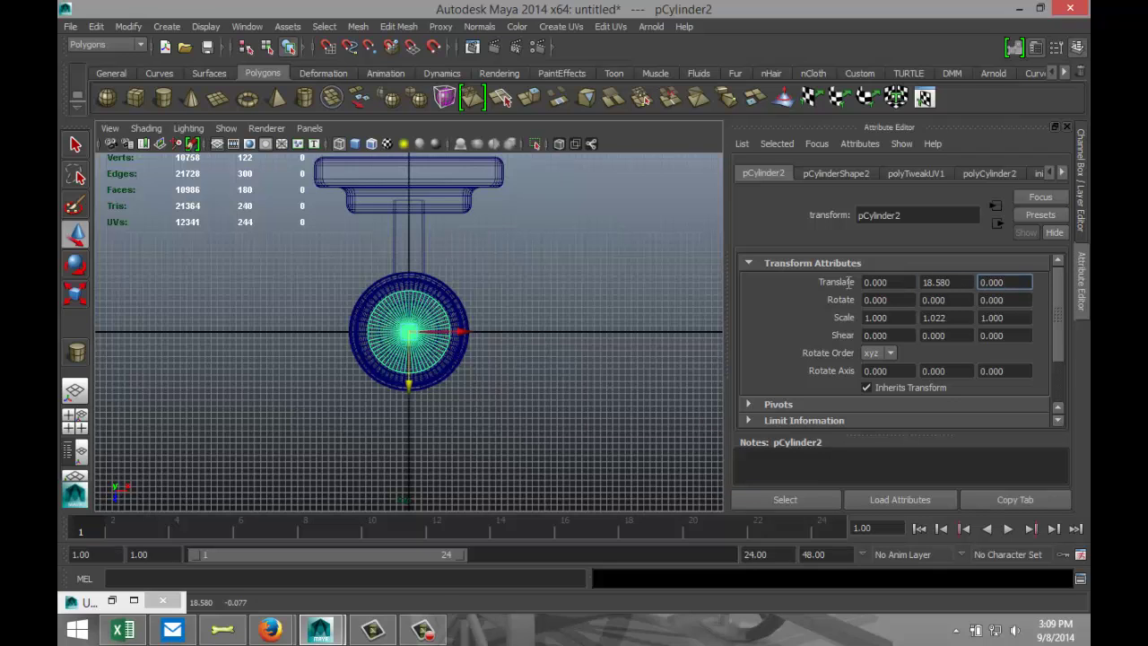
pyautogui.click(75, 417)
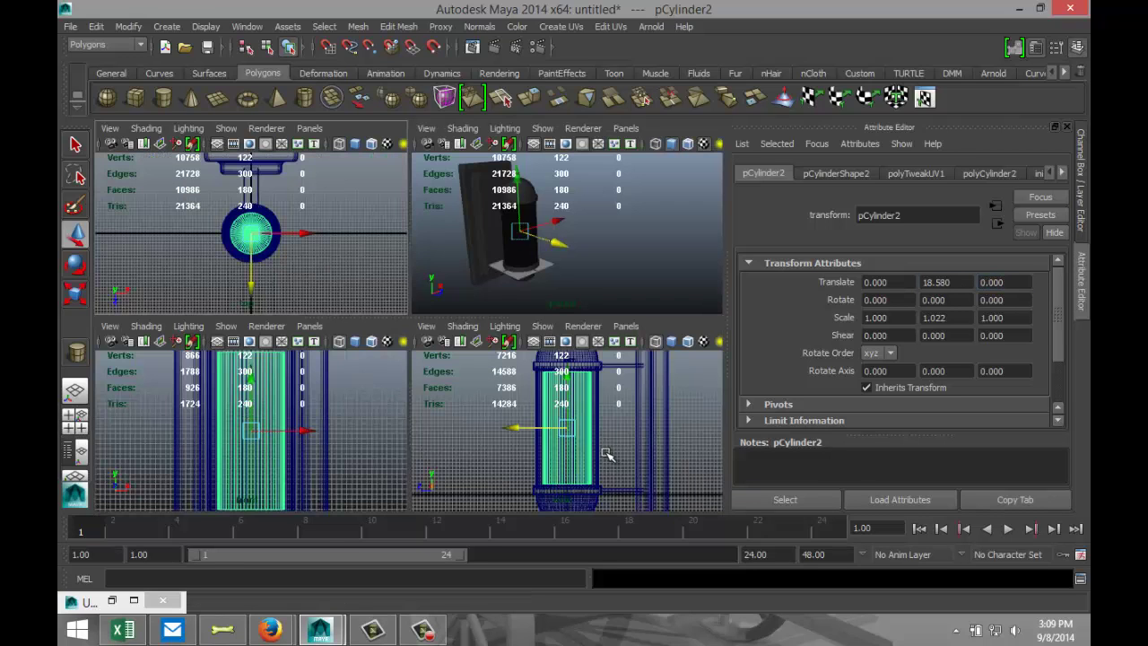
pyautogui.press('space')
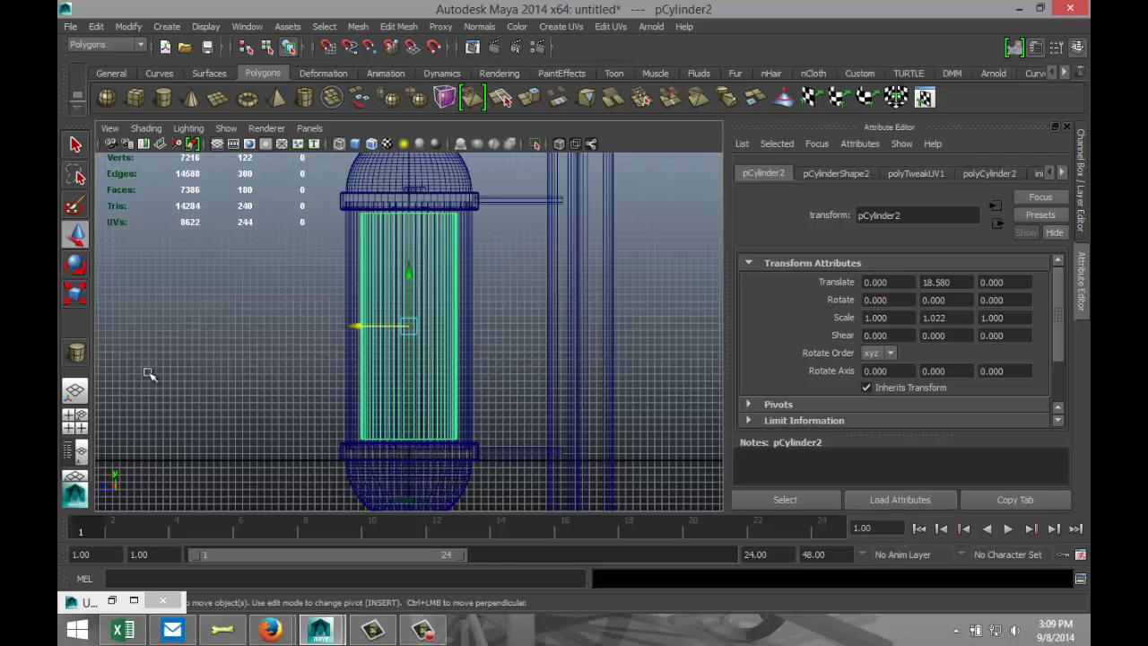
pyautogui.click(75, 417)
pyautogui.press('space')
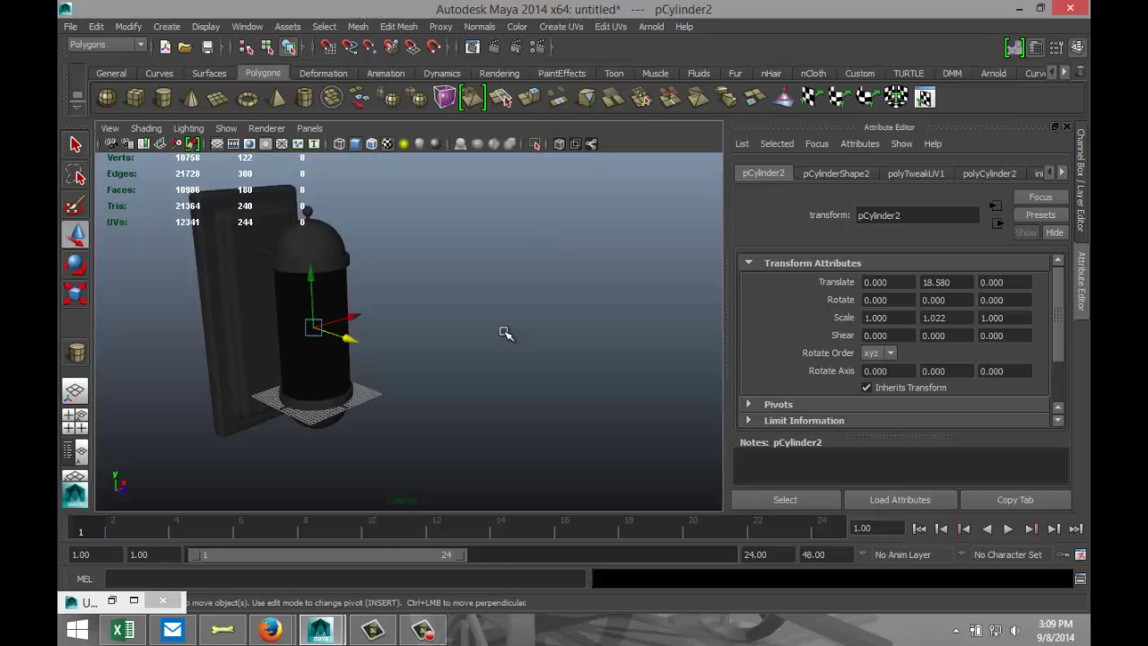
# Step: Create a point light at about Y 63, Z 40, and duplicate it with the copy moved to about X -45
pyautogui.keyDown('alt'); pyautogui.moveTo(506, 334); pyautogui.dragTo(618, 343); pyautogui.keyUp('alt')
pyautogui.keyDown('alt'); pyautogui.moveTo(618, 343); pyautogui.dragTo(615, 353, button='right'); pyautogui.keyUp('alt')
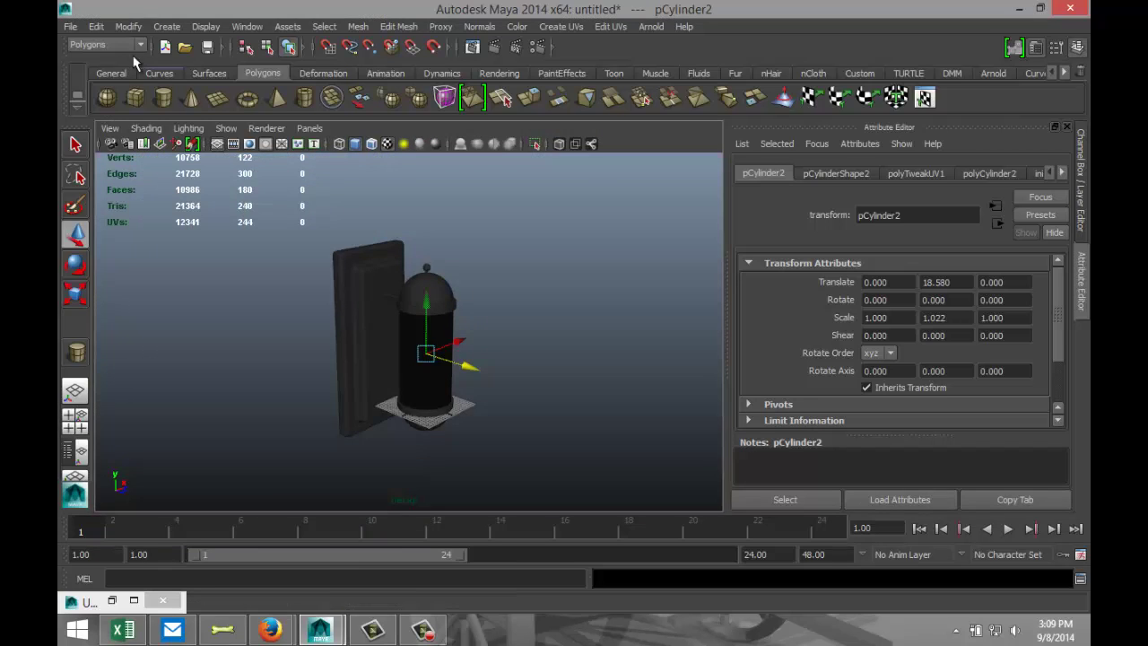
pyautogui.click(167, 26)
pyautogui.moveTo(195, 97)
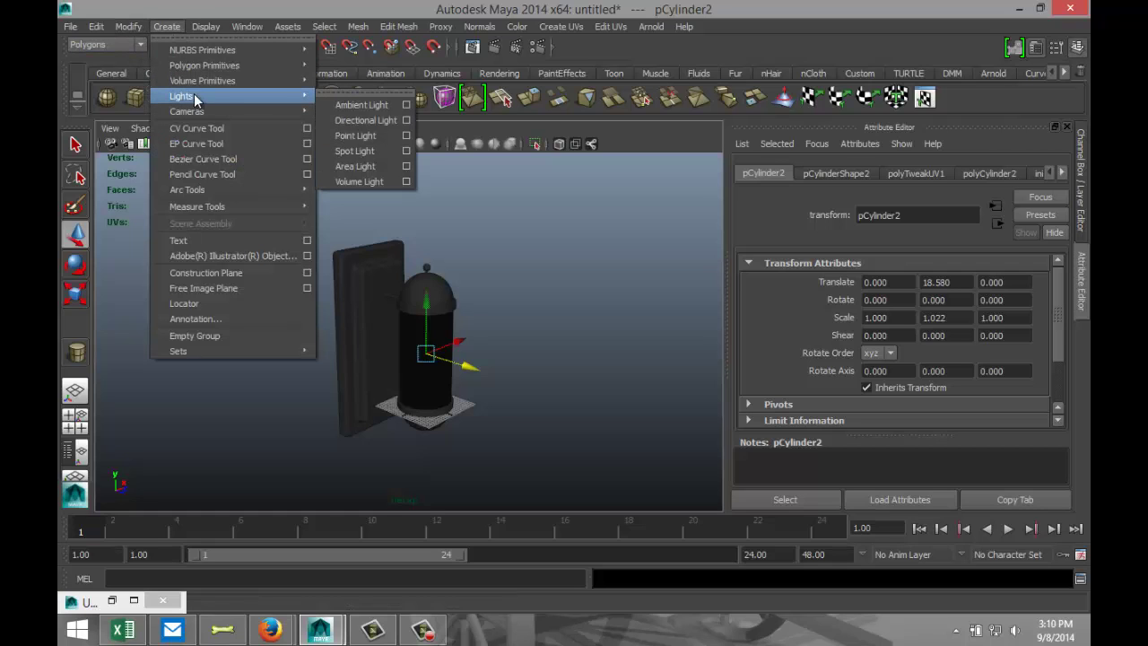
pyautogui.click(359, 135)
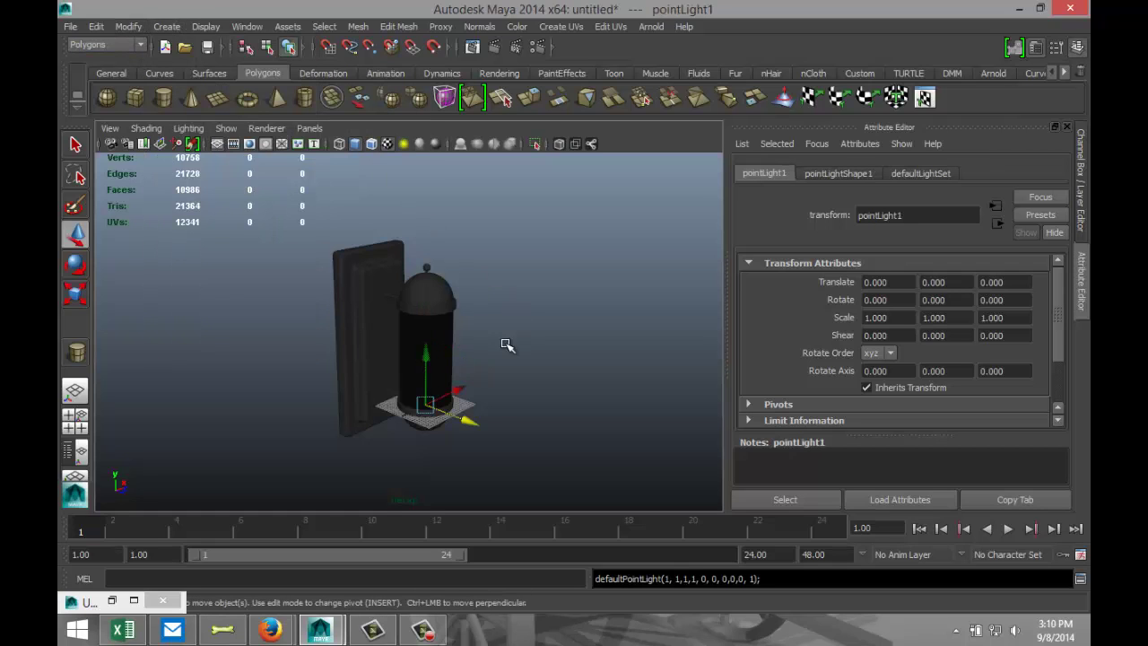
pyautogui.moveTo(429, 354); pyautogui.dragTo(453, 163)
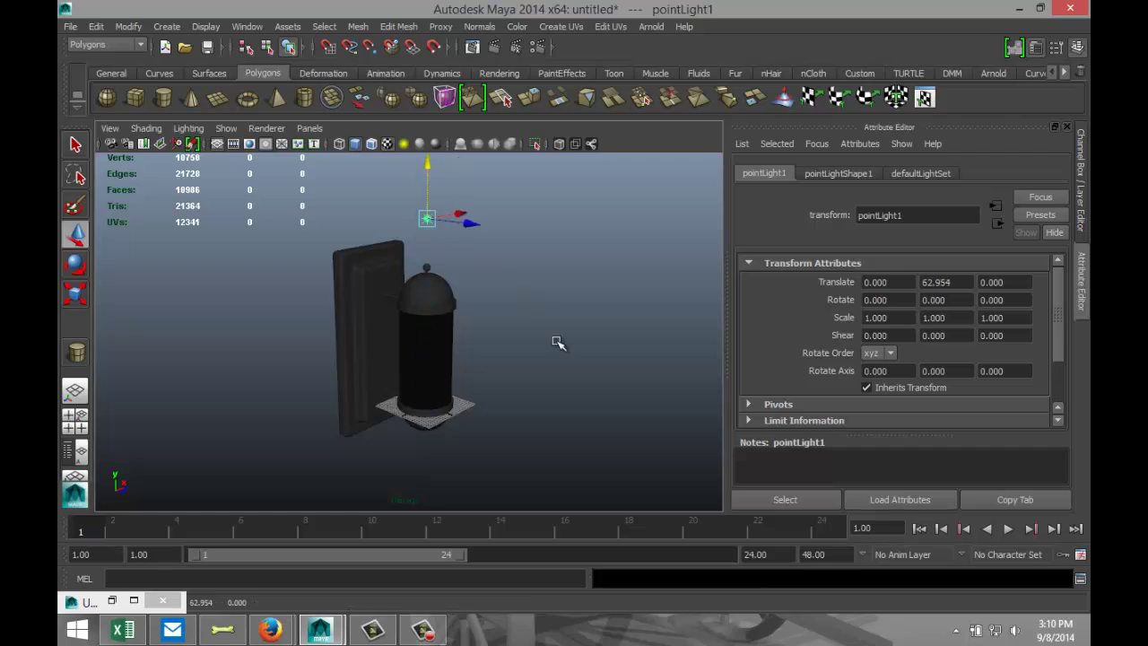
pyautogui.keyDown('alt'); pyautogui.moveTo(556, 342); pyautogui.dragTo(585, 360); pyautogui.keyUp('alt')
pyautogui.hotkey('ctrl', 'd')
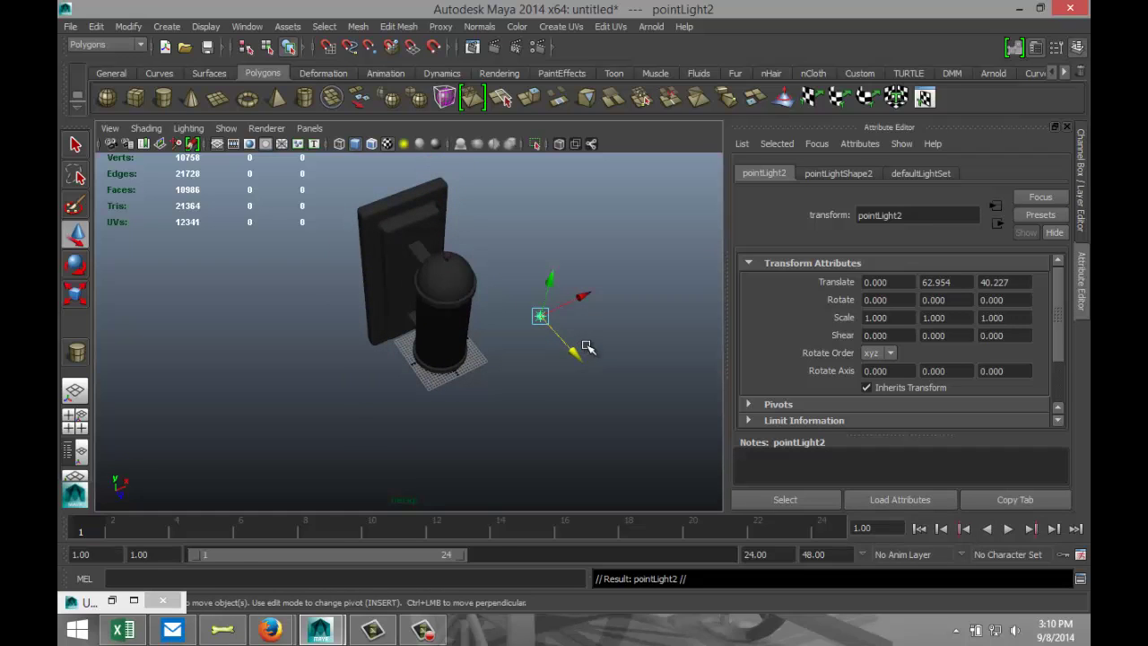
pyautogui.moveTo(584, 293); pyautogui.dragTo(388, 391)
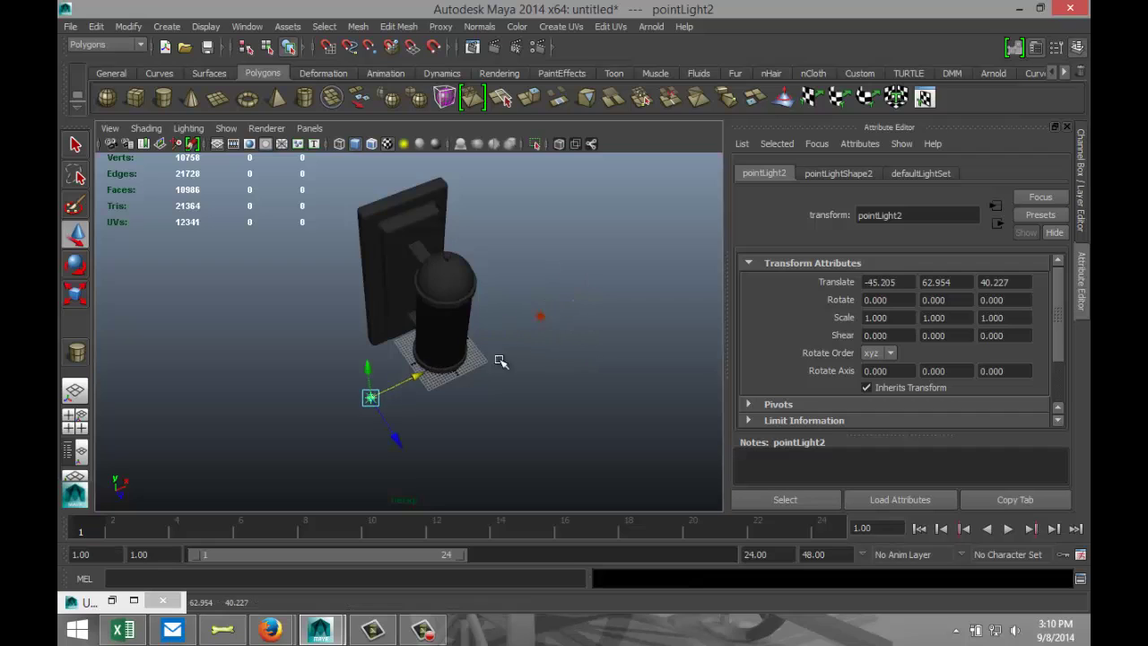
# Step: Select the first point light and examine its shadow settings down to the Raytrace Shadow Attributes
pyautogui.click(535, 311)
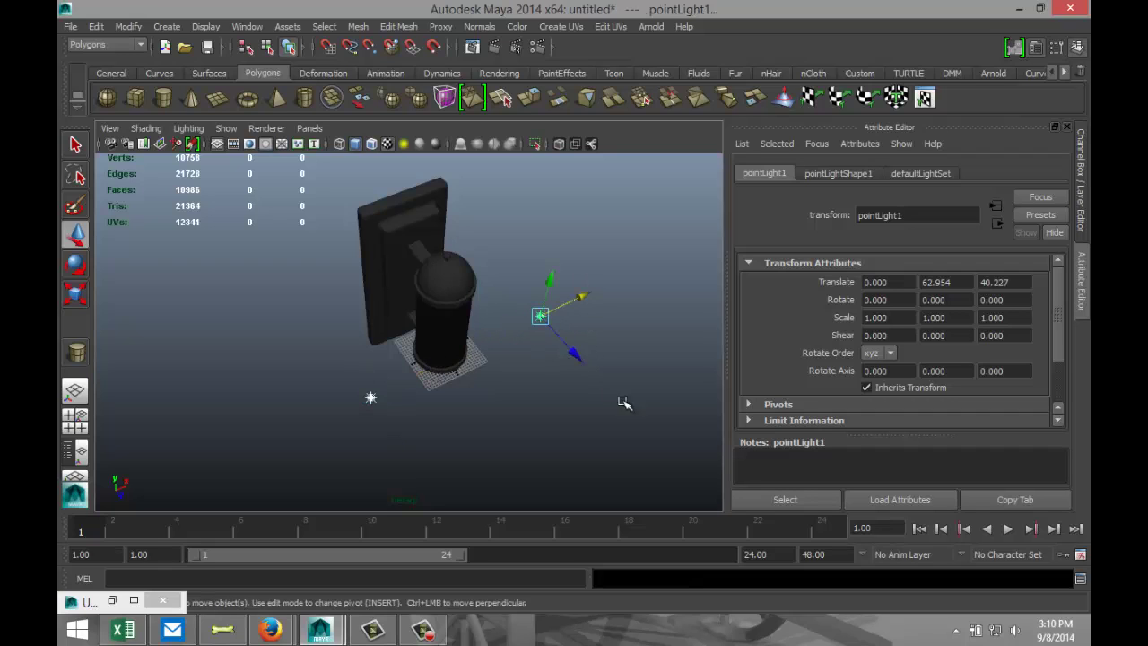
pyautogui.keyDown('alt'); pyautogui.moveTo(622, 403); pyautogui.dragTo(646, 384); pyautogui.keyUp('alt')
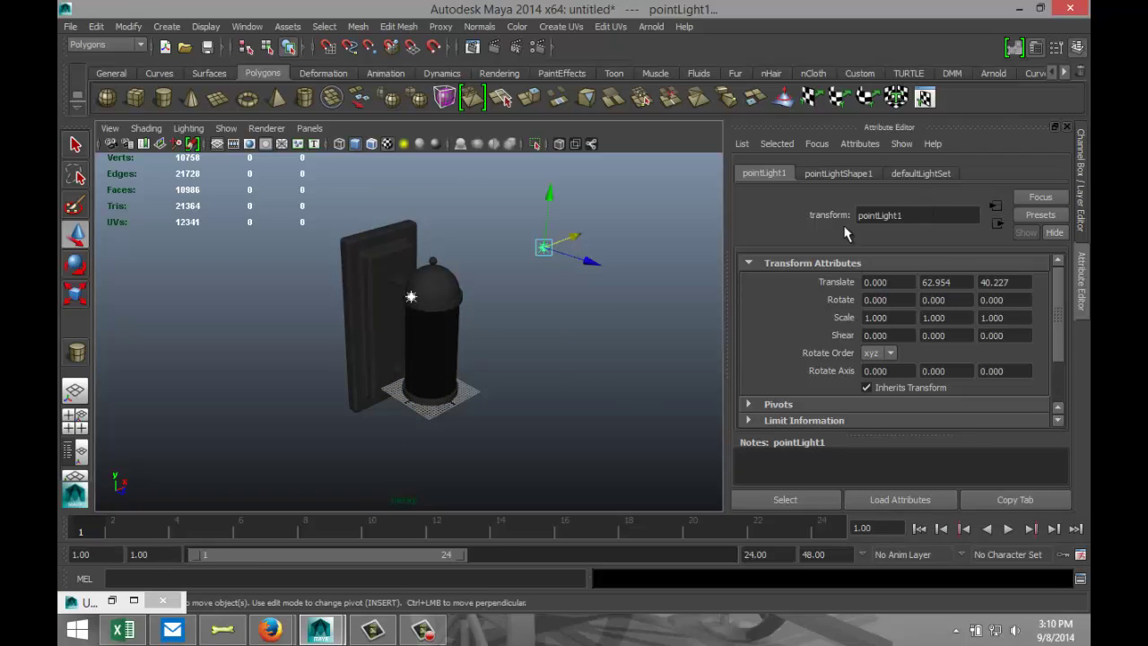
pyautogui.click(848, 171)
pyautogui.scroll(-5, 848, 357)
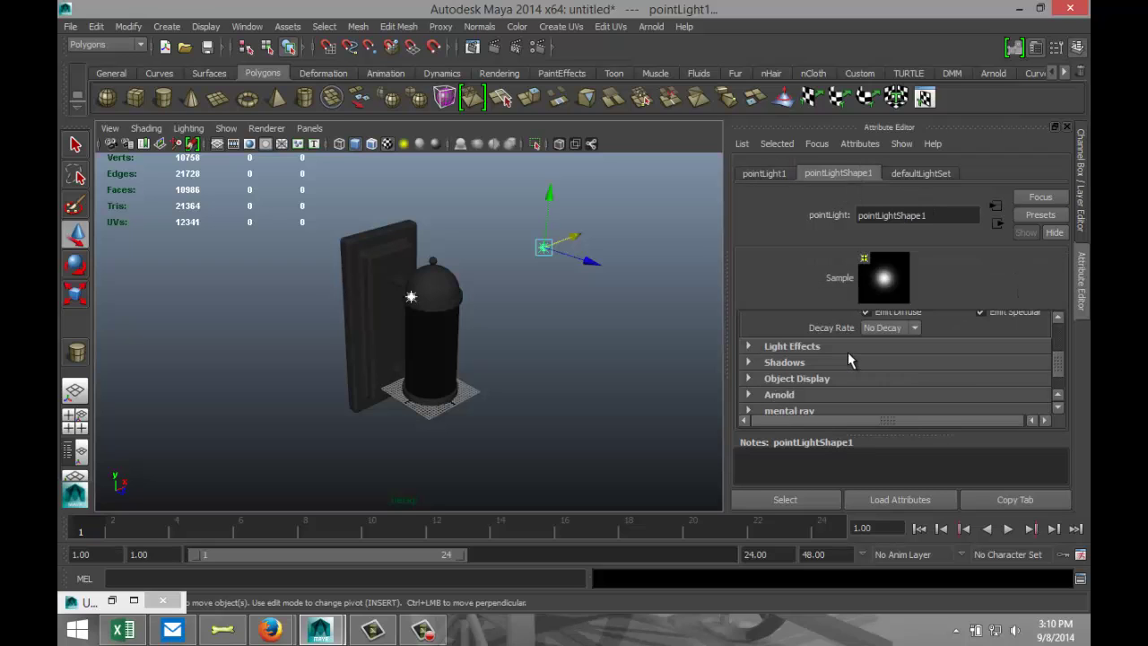
pyautogui.click(782, 323)
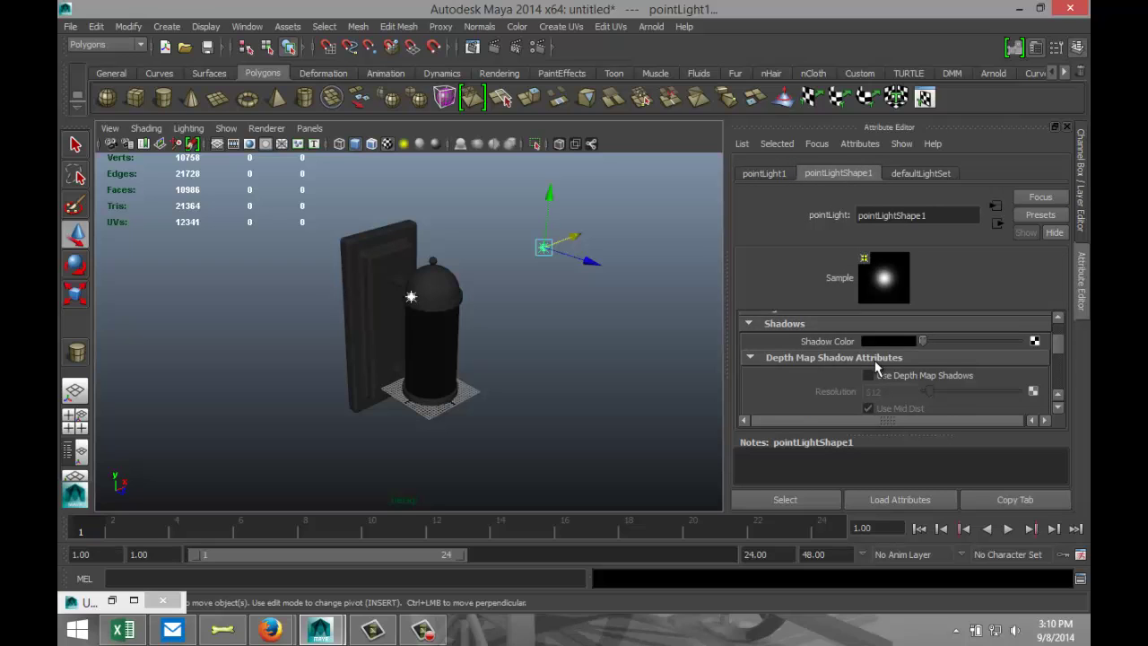
pyautogui.scroll(-5, 876, 361)
pyautogui.scroll(-3, 877, 361)
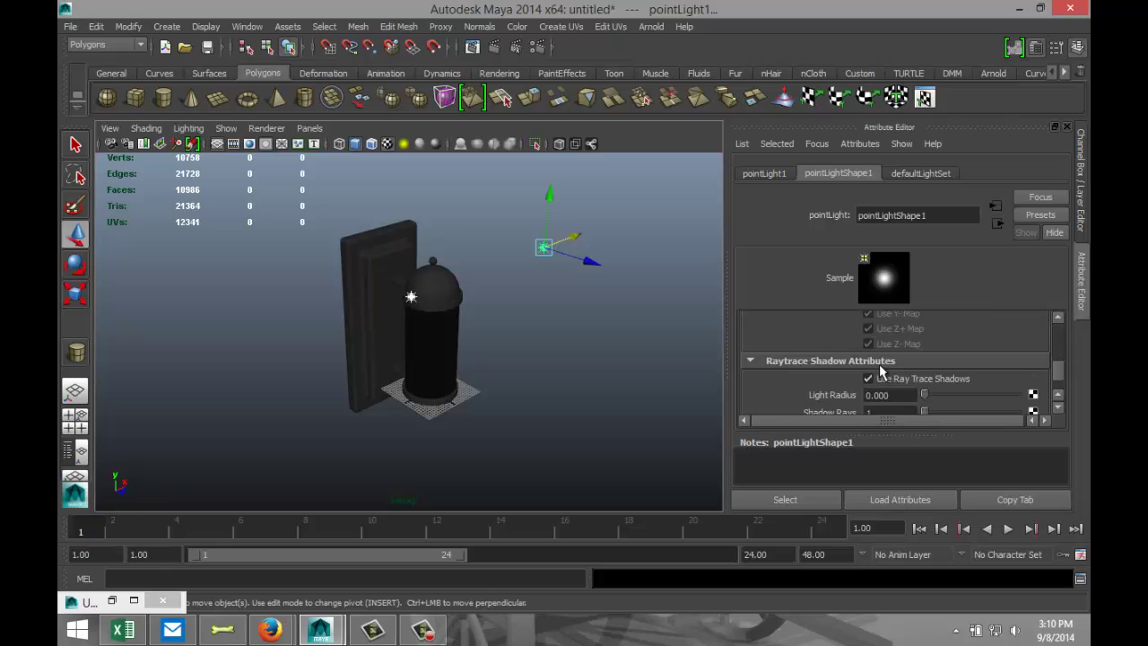
# Step: Open the Render Settings and set the renderer to mental ray
pyautogui.scroll(2, 645, 355)
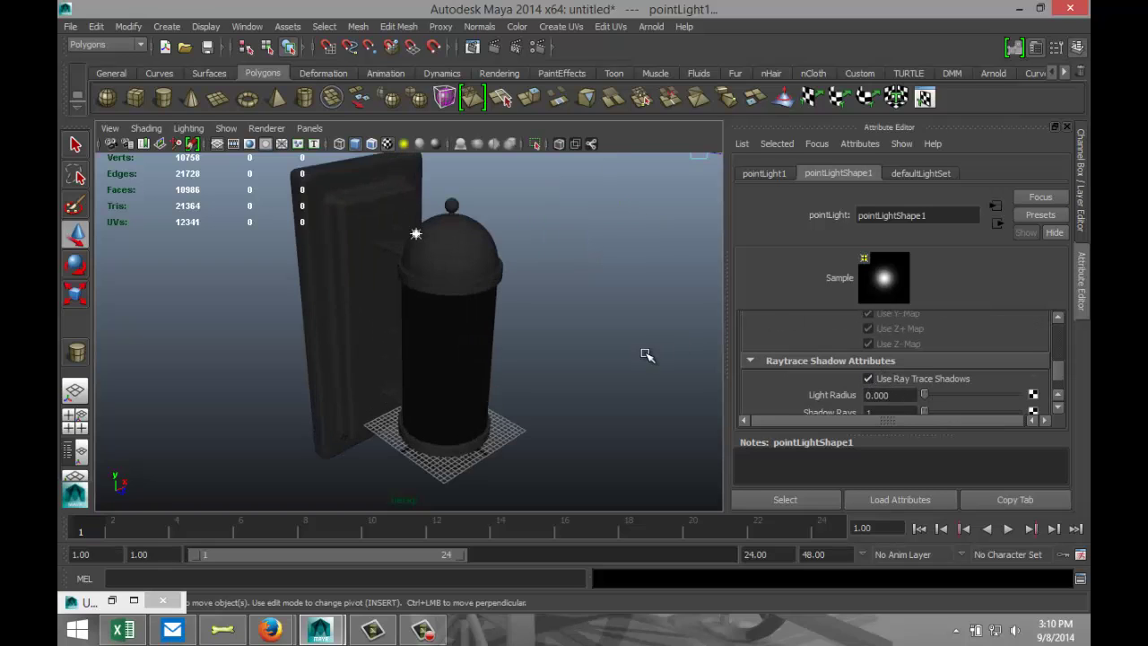
pyautogui.scroll(-6, 644, 355)
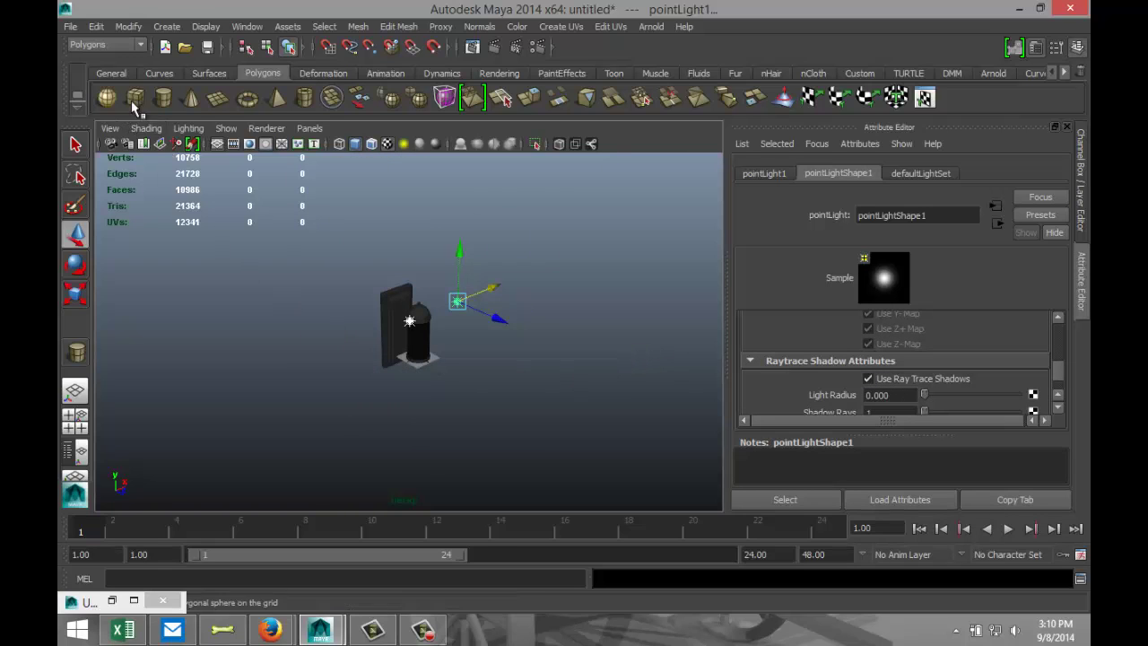
pyautogui.scroll(5, 511, 366)
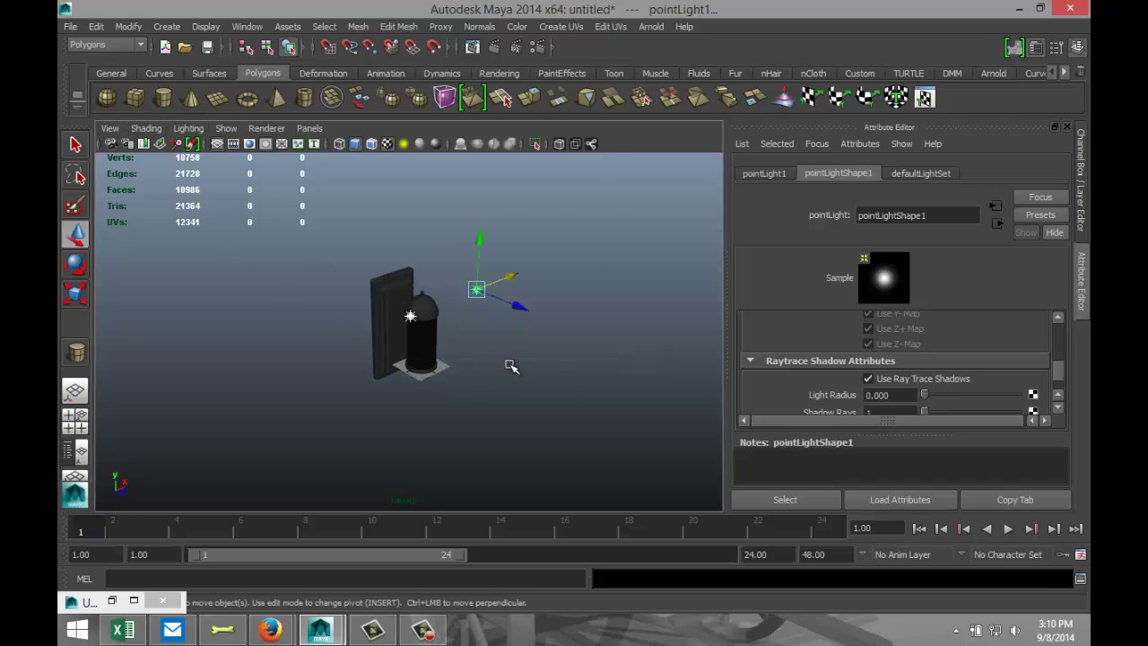
pyautogui.keyDown('alt'); pyautogui.moveTo(517, 415); pyautogui.dragTo(553, 397); pyautogui.keyUp('alt')
pyautogui.click(537, 48)
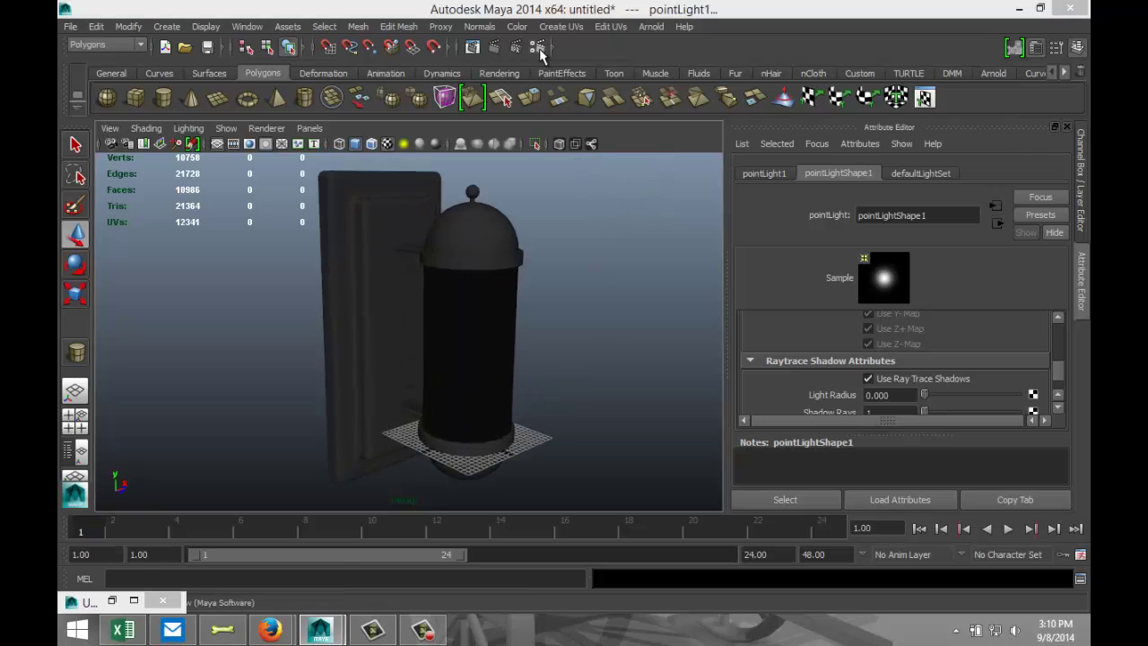
pyautogui.click(207, 68)
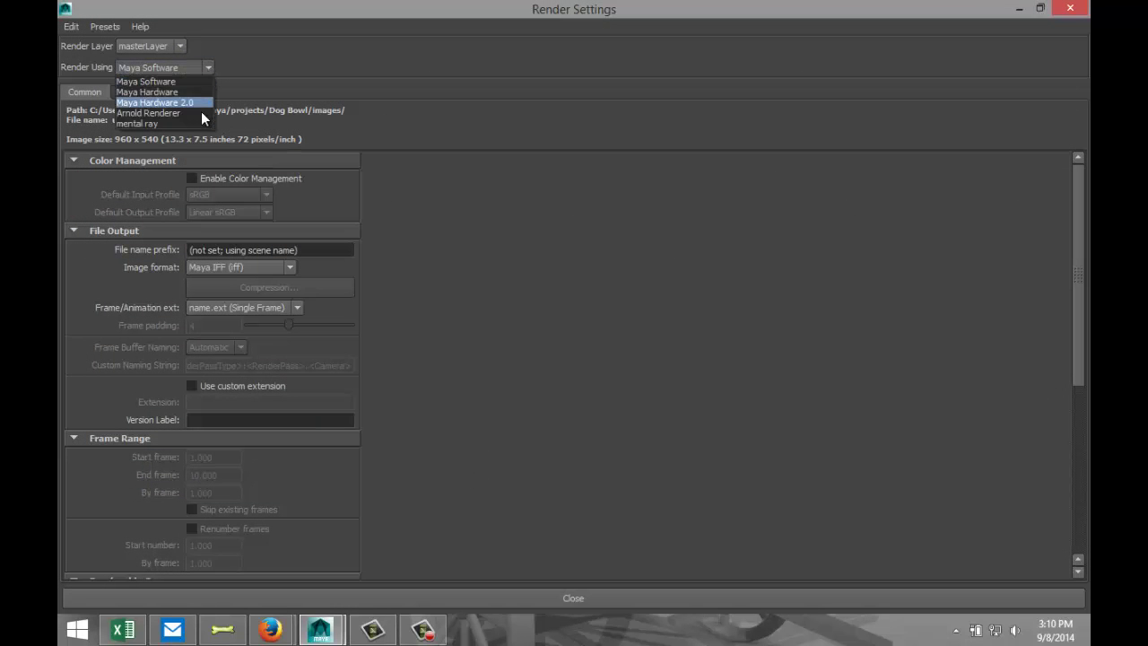
pyautogui.click(197, 119)
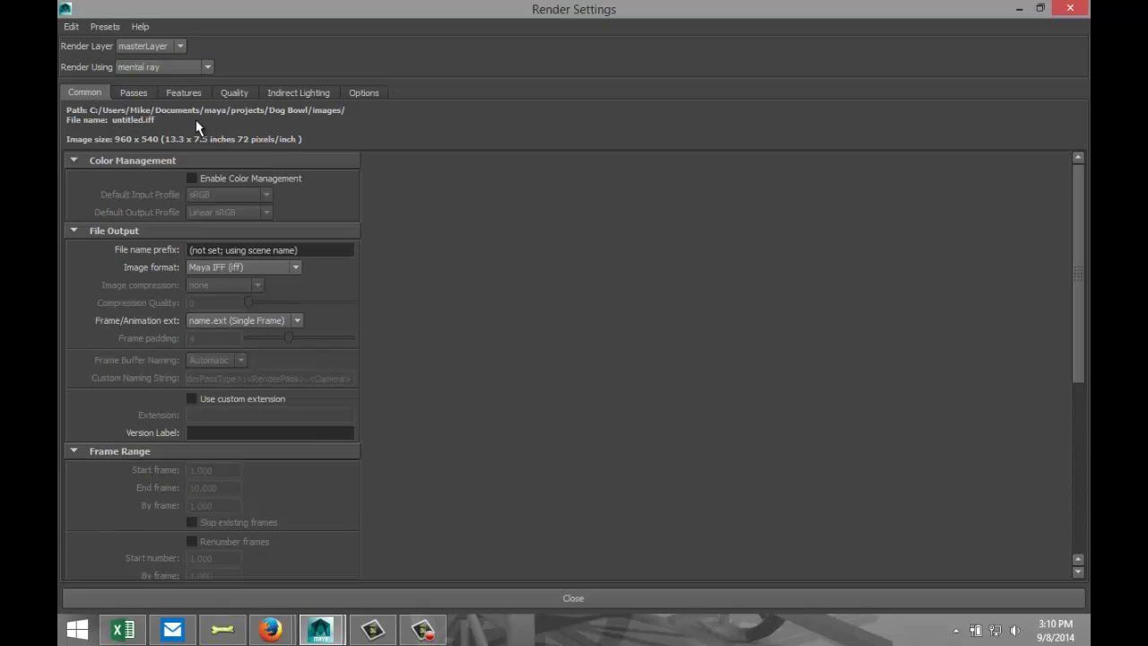
# Step: Raise the Unified Sampling quality in the Render Settings to about the middle of its range
pyautogui.click(305, 93)
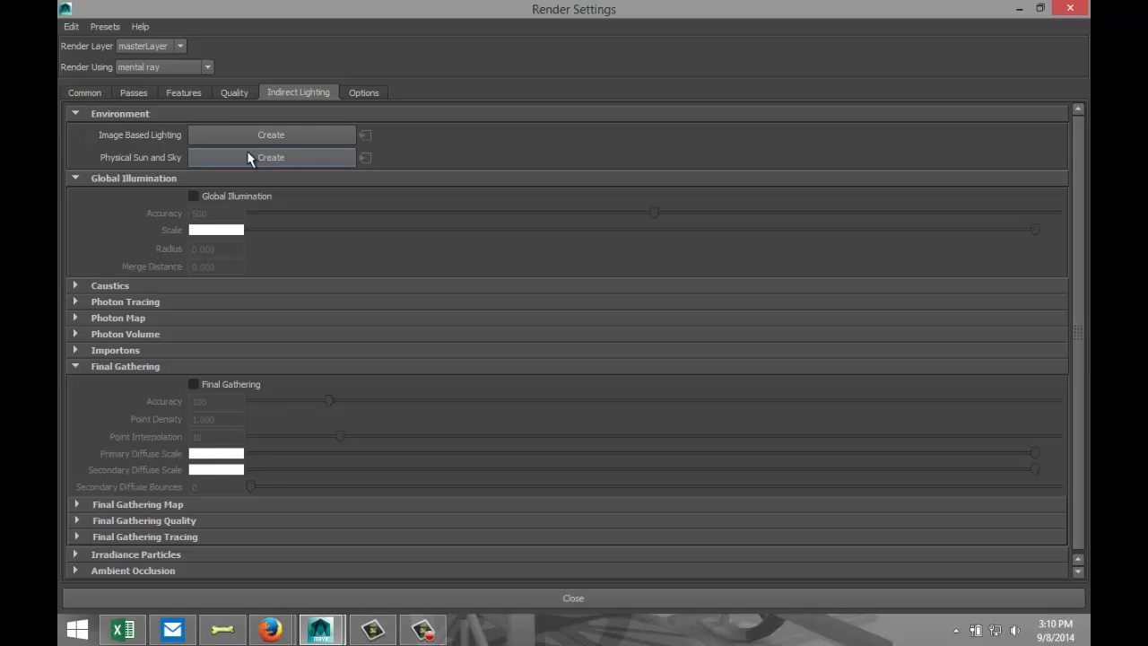
pyautogui.click(236, 95)
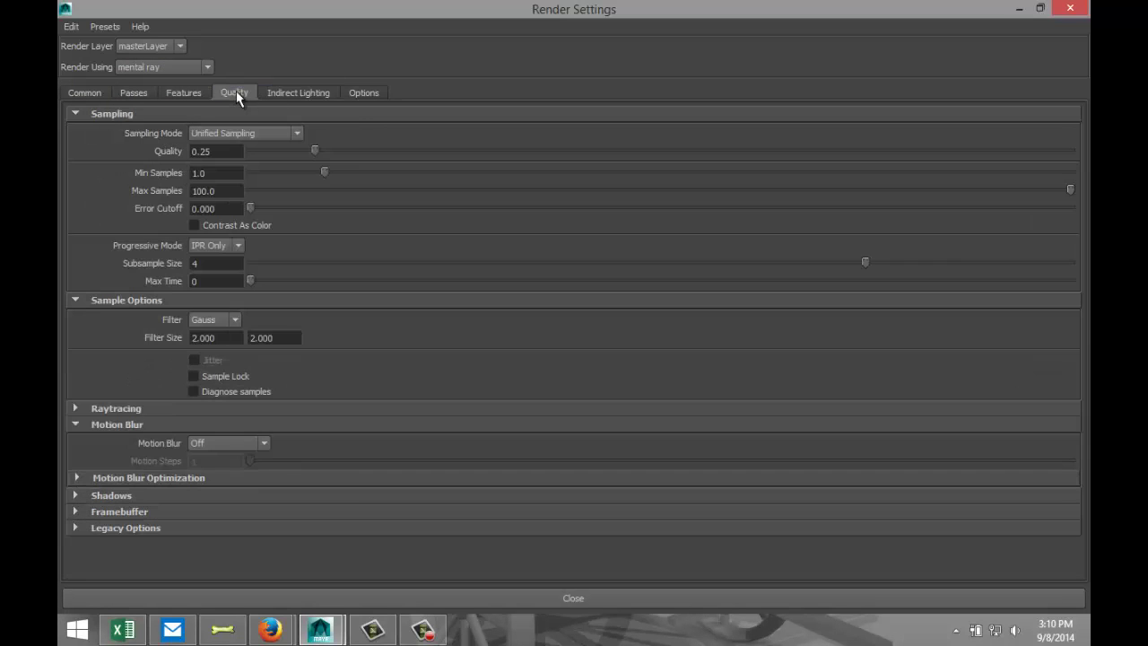
pyautogui.moveTo(311, 148); pyautogui.dragTo(666, 151)
# Step: Set the render image size preset to HD 1080 and put the Render Settings window away
pyautogui.click(89, 94)
pyautogui.scroll(-5, 364, 385)
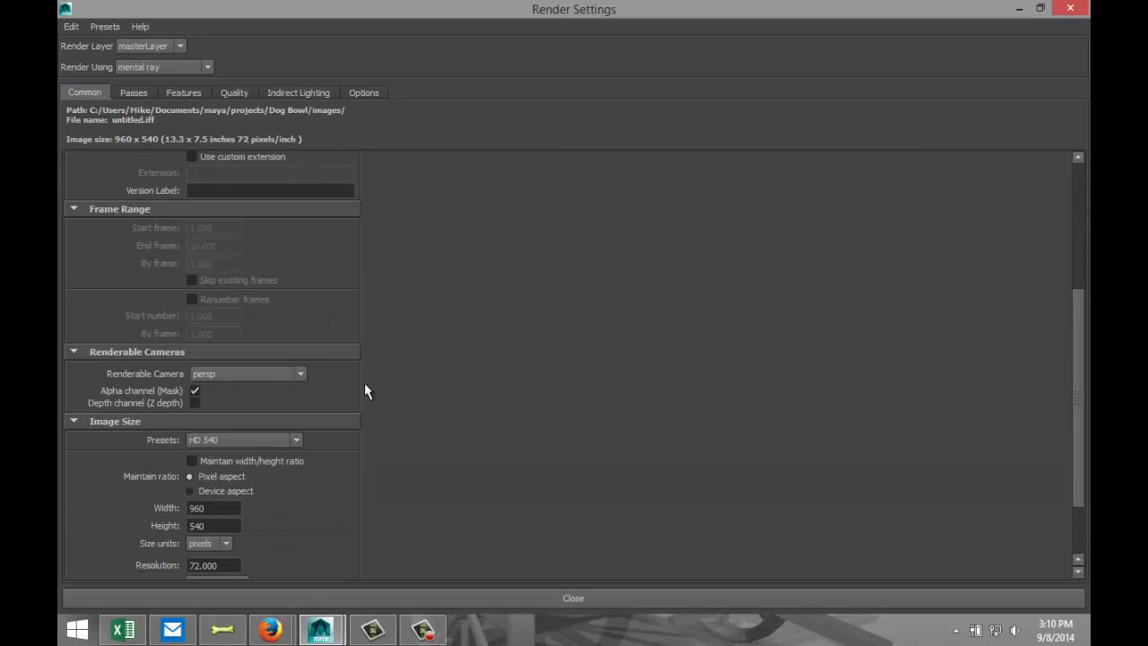
pyautogui.click(294, 440)
pyautogui.click(294, 546)
pyautogui.click(294, 546)
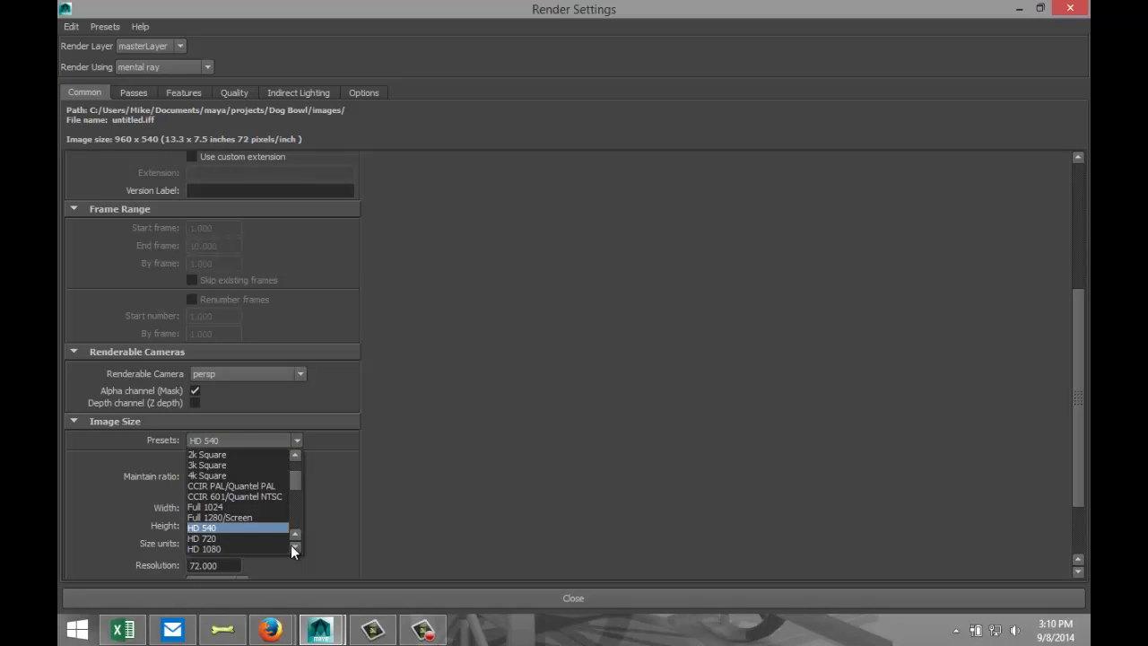
pyautogui.click(280, 548)
pyautogui.click(1017, 12)
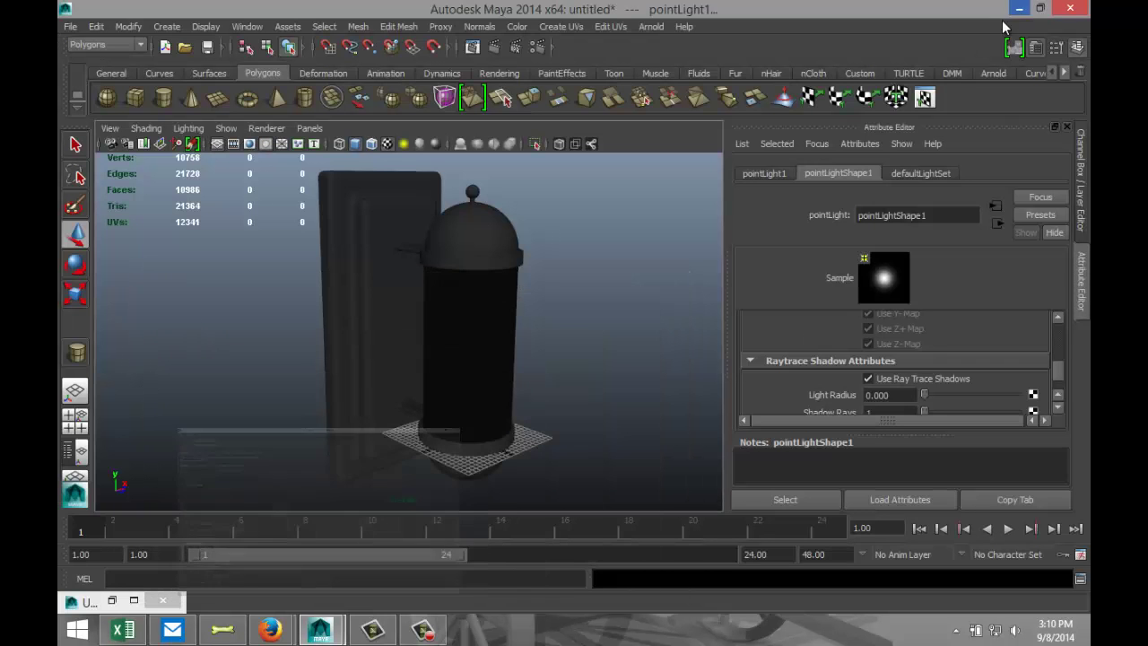
# Step: Test-render the barber pole in the perspective view with the two point lights, and close the render
pyautogui.click(496, 48)
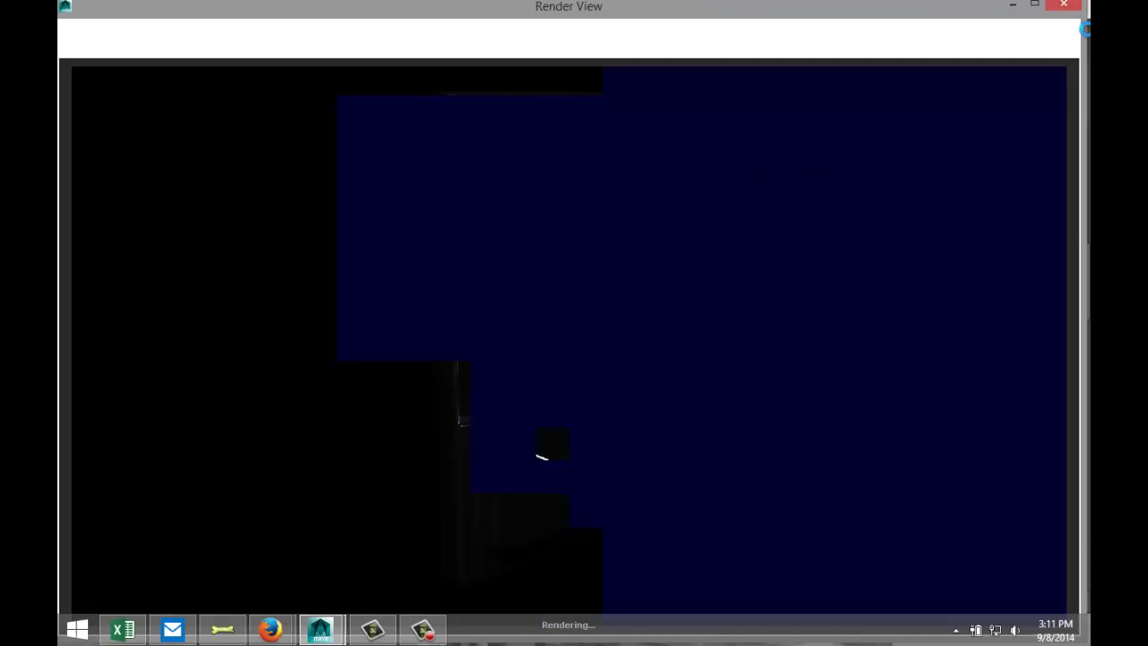
pyautogui.click(1065, 7)
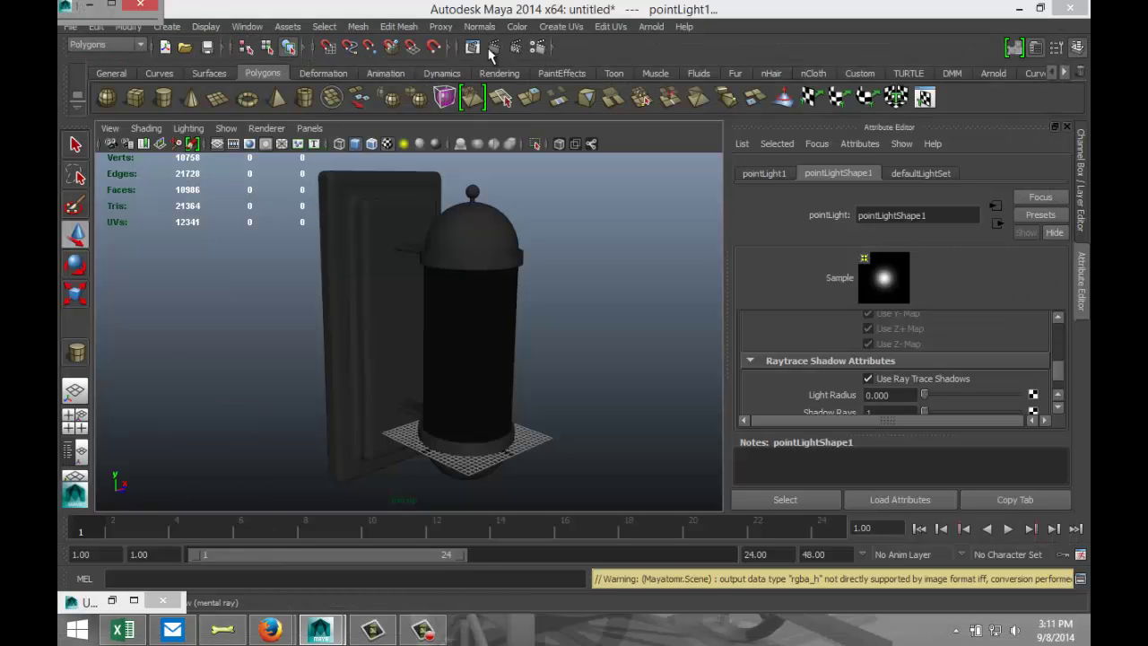
# Step: Create an Image Based Lighting environment for the scene in the mental ray Indirect Lighting settings
pyautogui.click(109, 7)
pyautogui.click(302, 94)
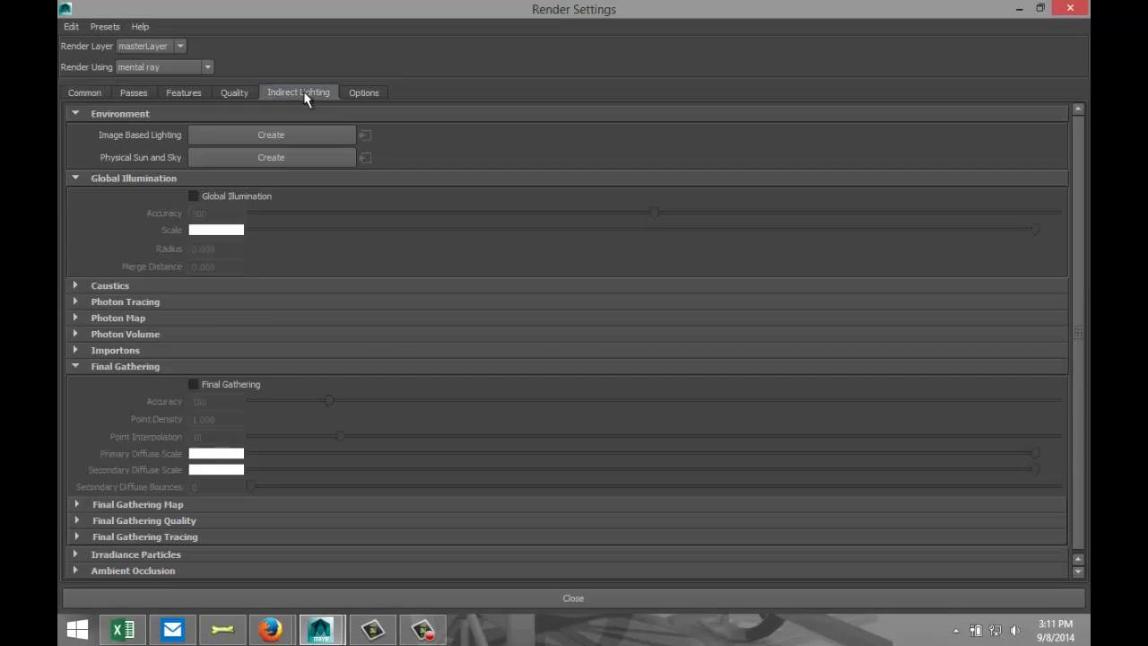
pyautogui.click(226, 134)
pyautogui.click(1018, 9)
# Step: Load studio005.hdr from the Documents\maya\HDRI folder as the image of the image-based lighting node
pyautogui.click(1038, 321)
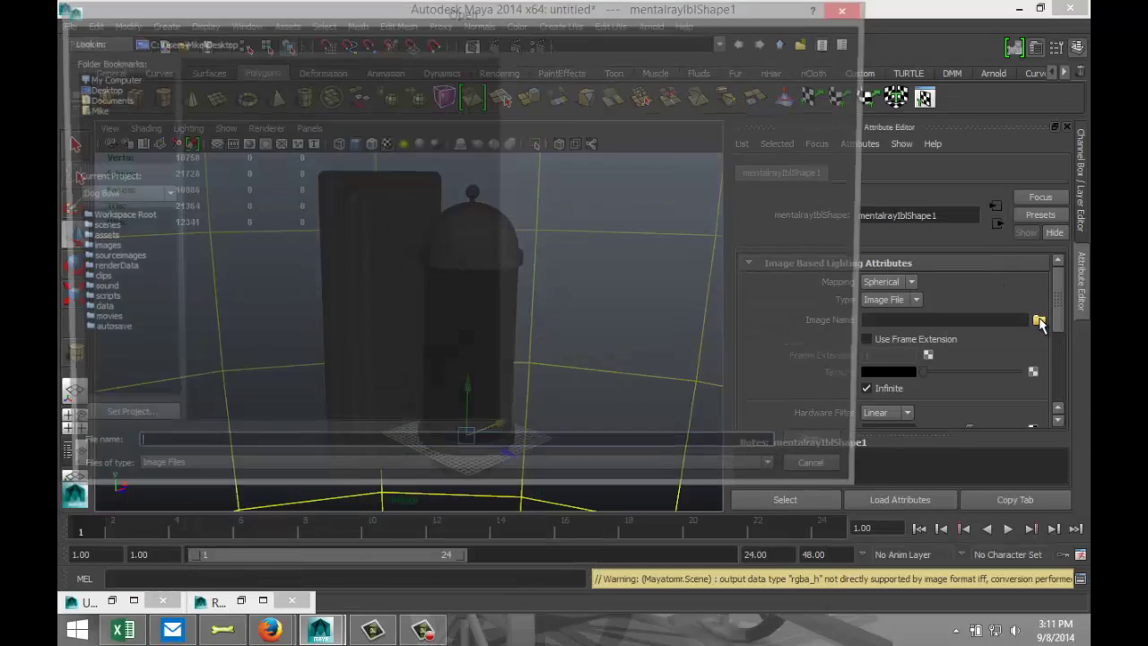
pyautogui.click(104, 100)
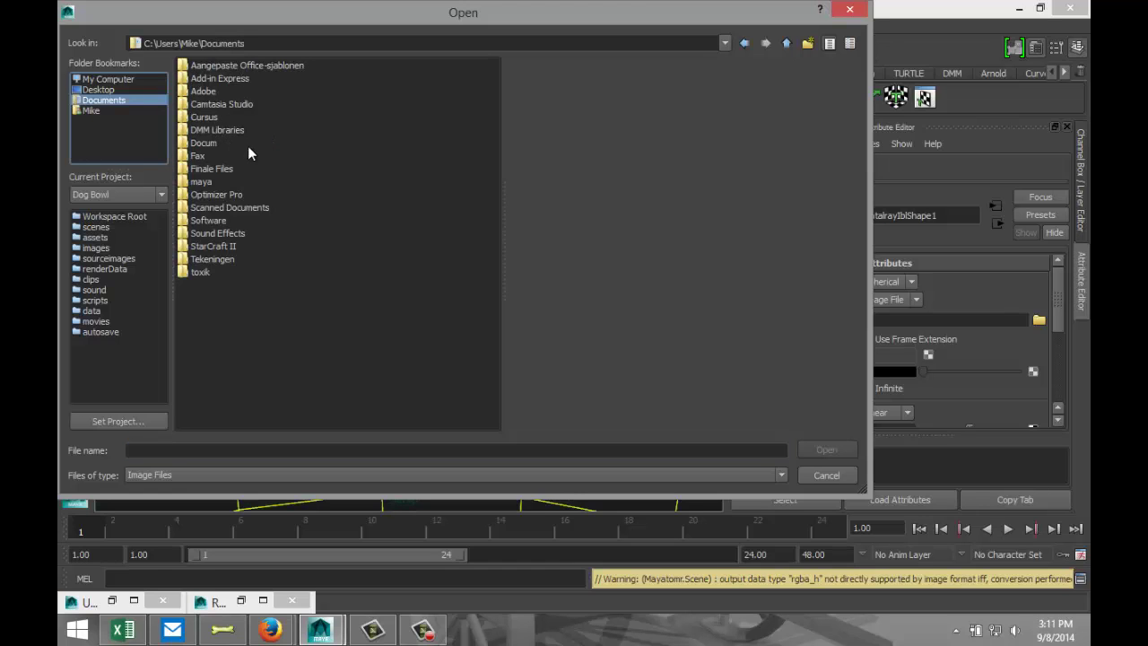
pyautogui.doubleClick(204, 182)
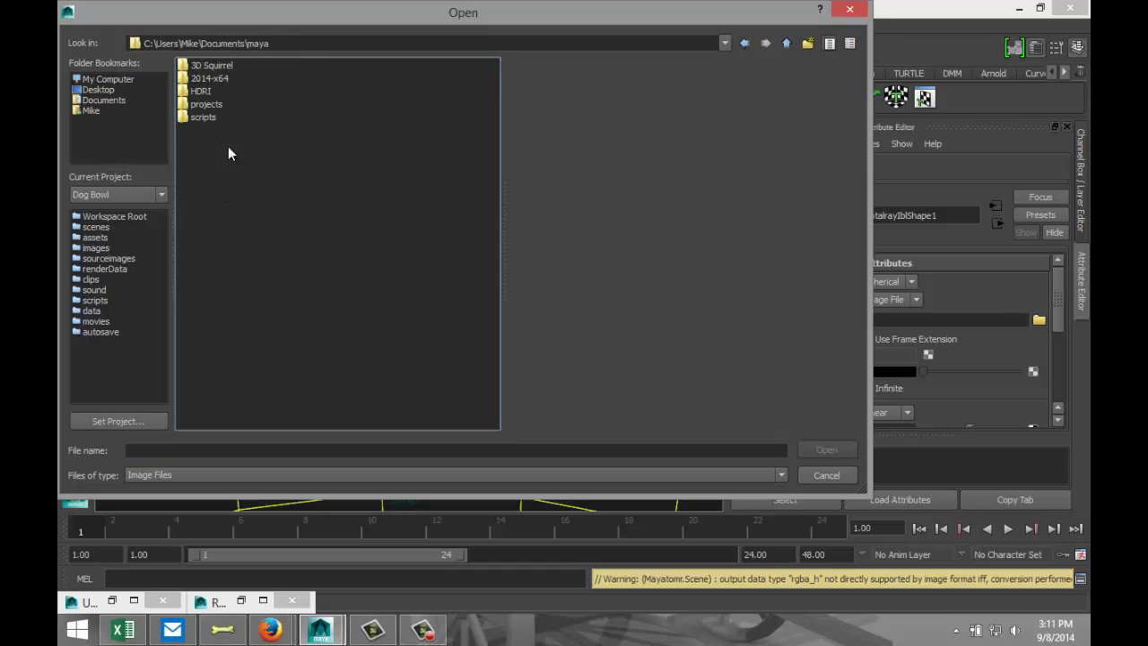
pyautogui.doubleClick(206, 92)
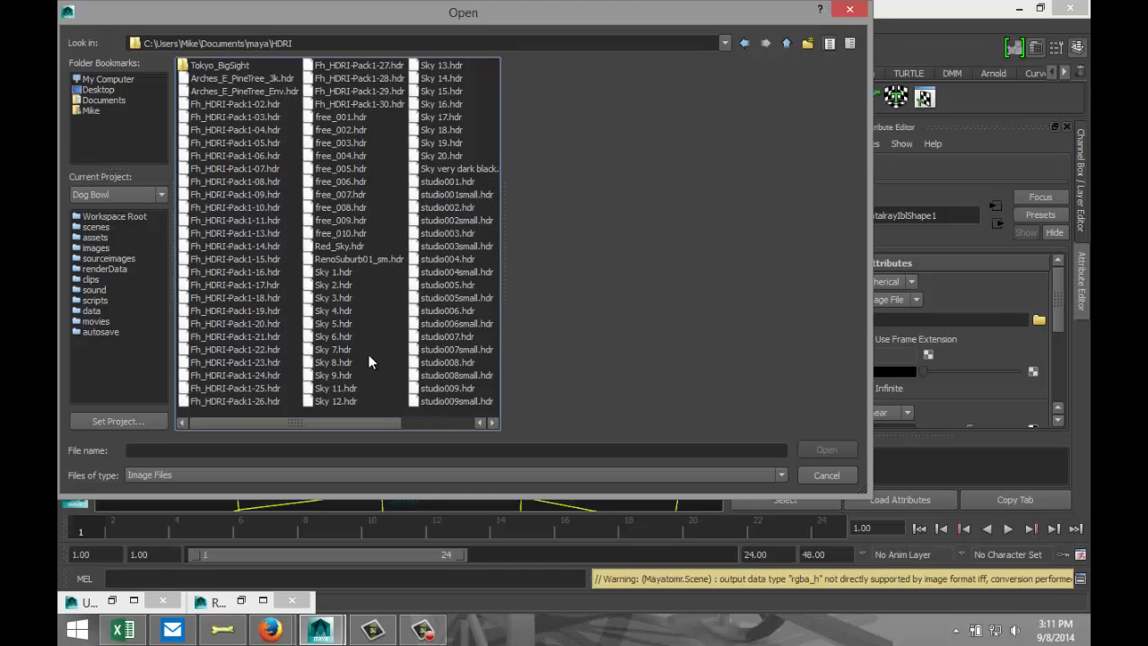
pyautogui.click(457, 285)
pyautogui.click(824, 450)
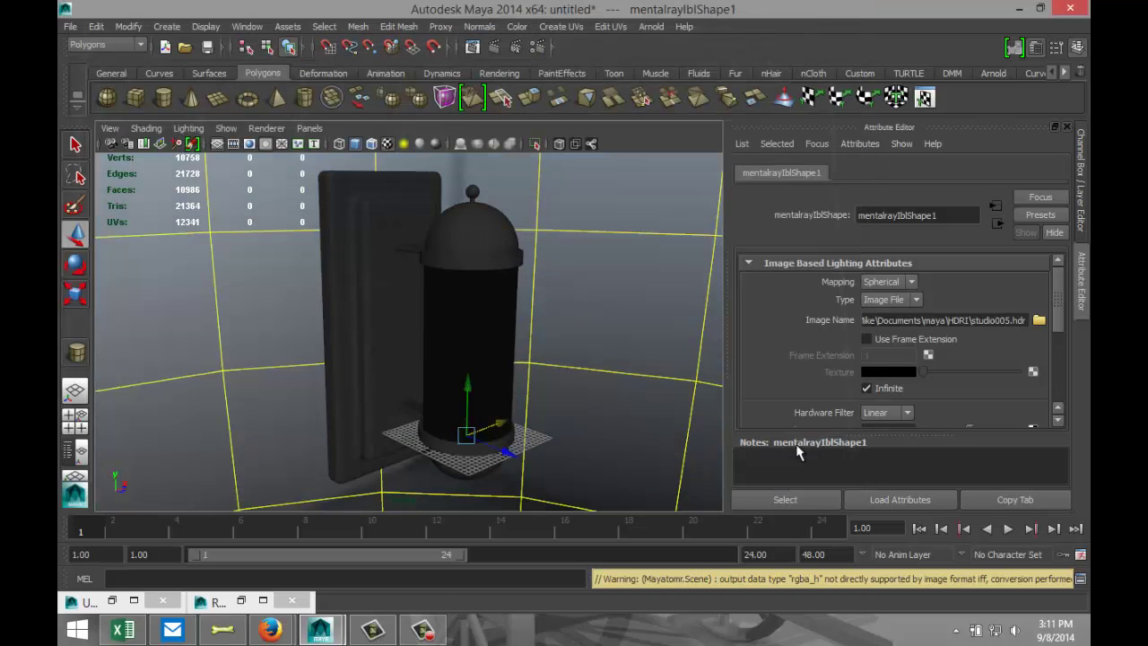
# Step: Render the barber pole again with the studio HDR environment lighting
pyautogui.scroll(2, 595, 392)
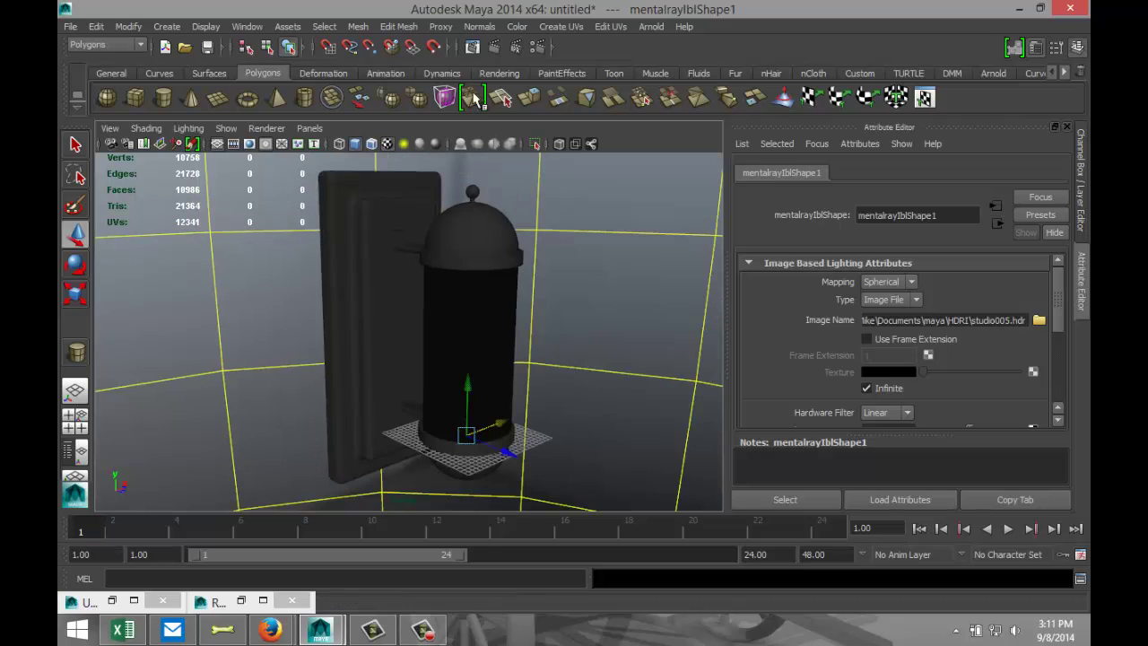
pyautogui.click(496, 46)
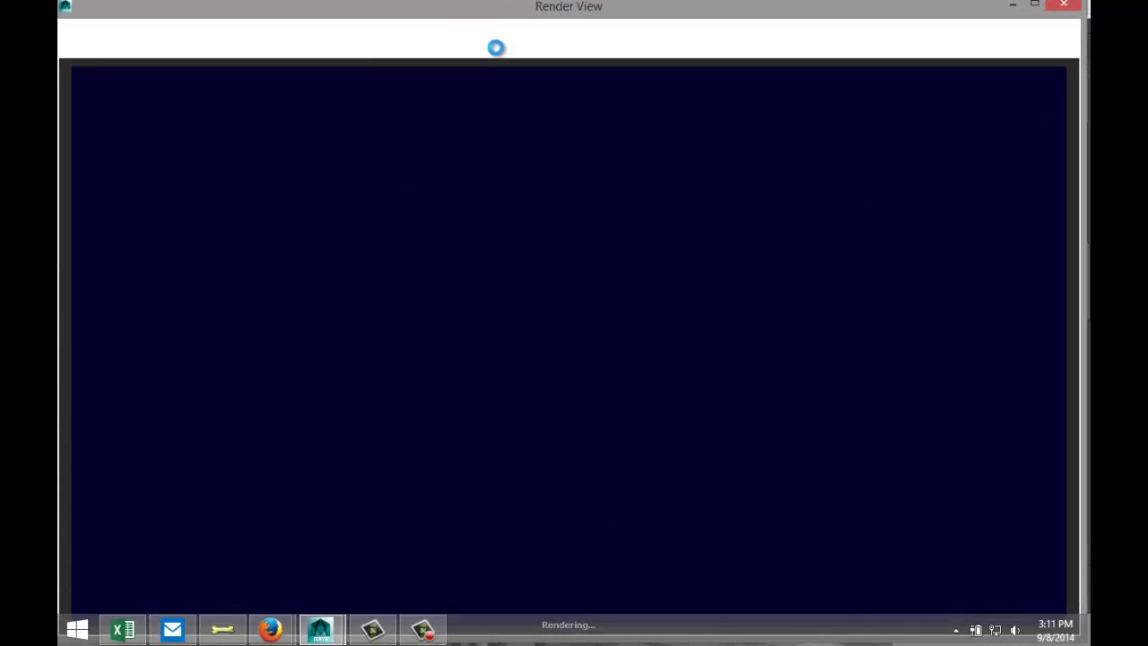